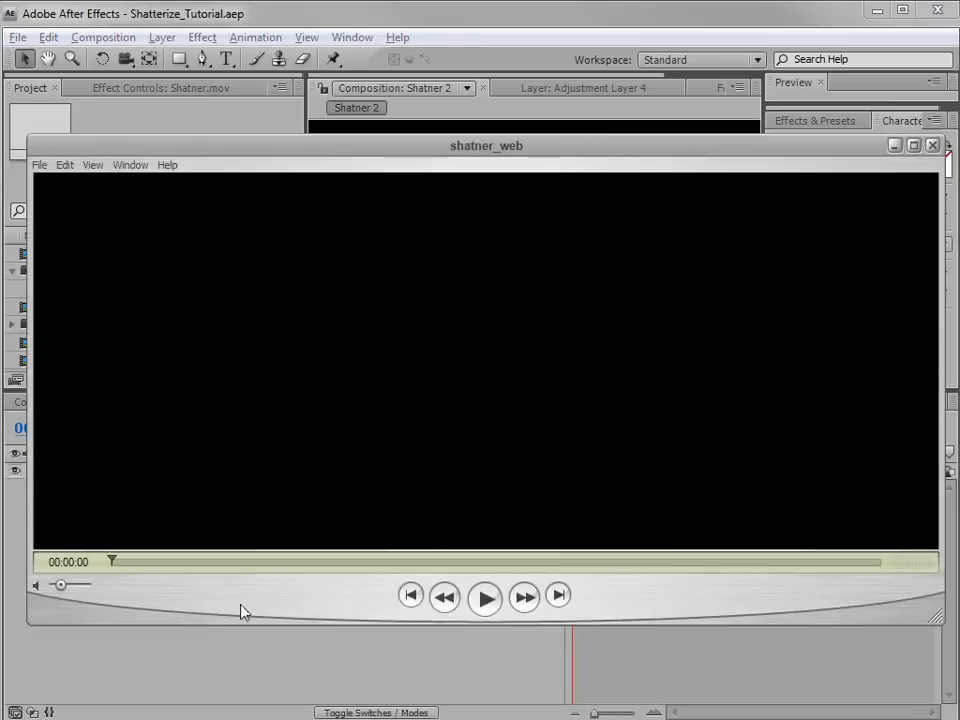
Play the shatner_web movie and scrub back to the title's shattering at about 4 seconds.
{"action": "left_click", "coordinate": [488, 600]}
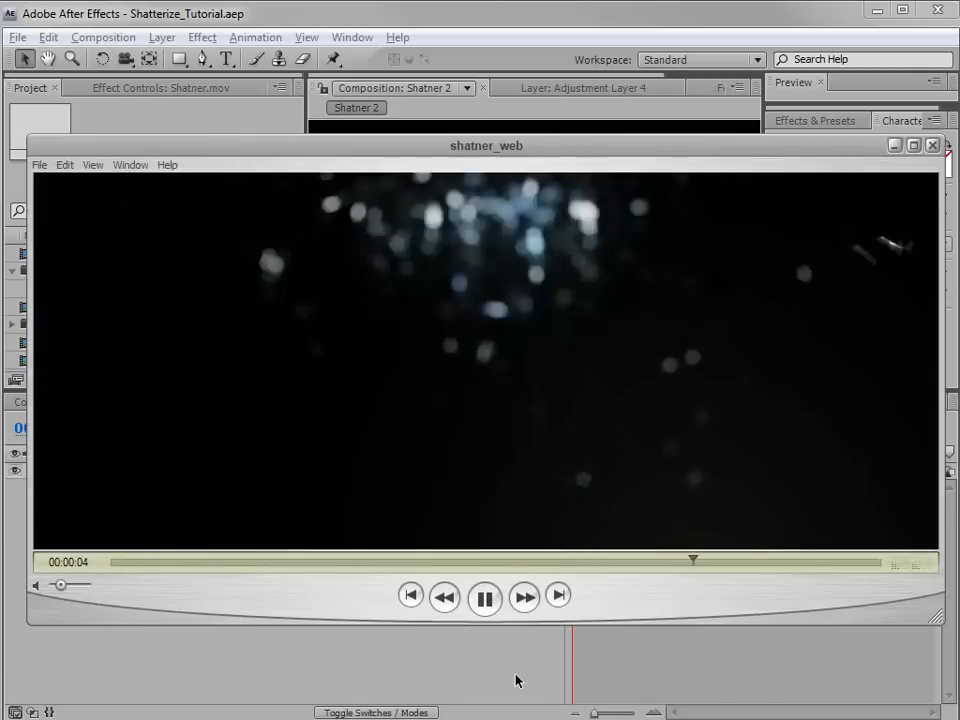
{"action": "left_click", "coordinate": [484, 597]}
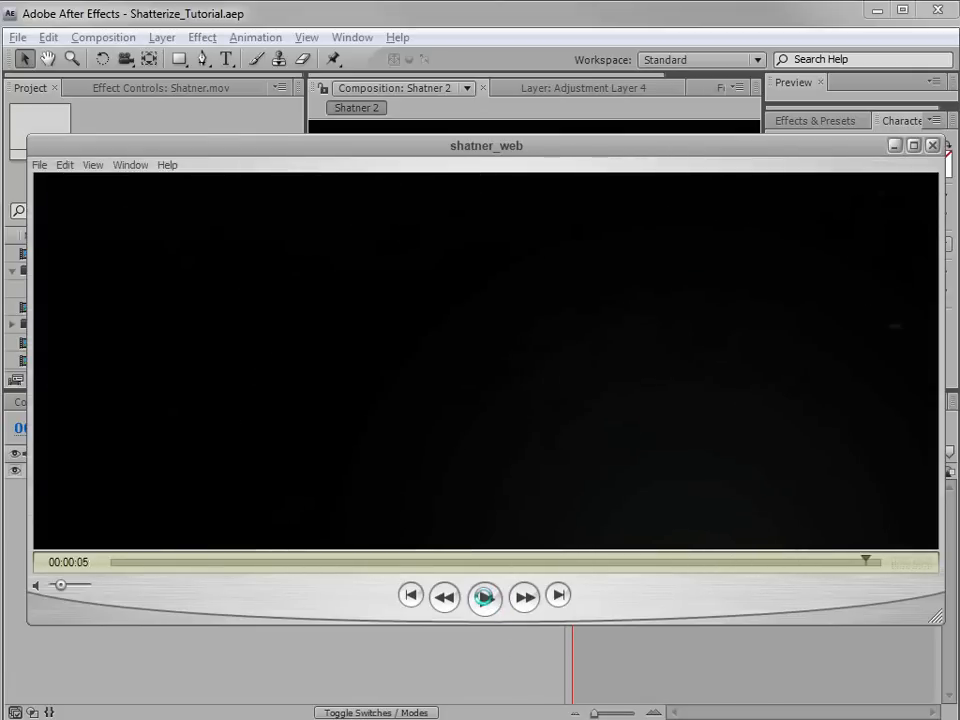
{"action": "left_click_drag", "start_coordinate": [422, 563], "coordinate": [675, 563]}
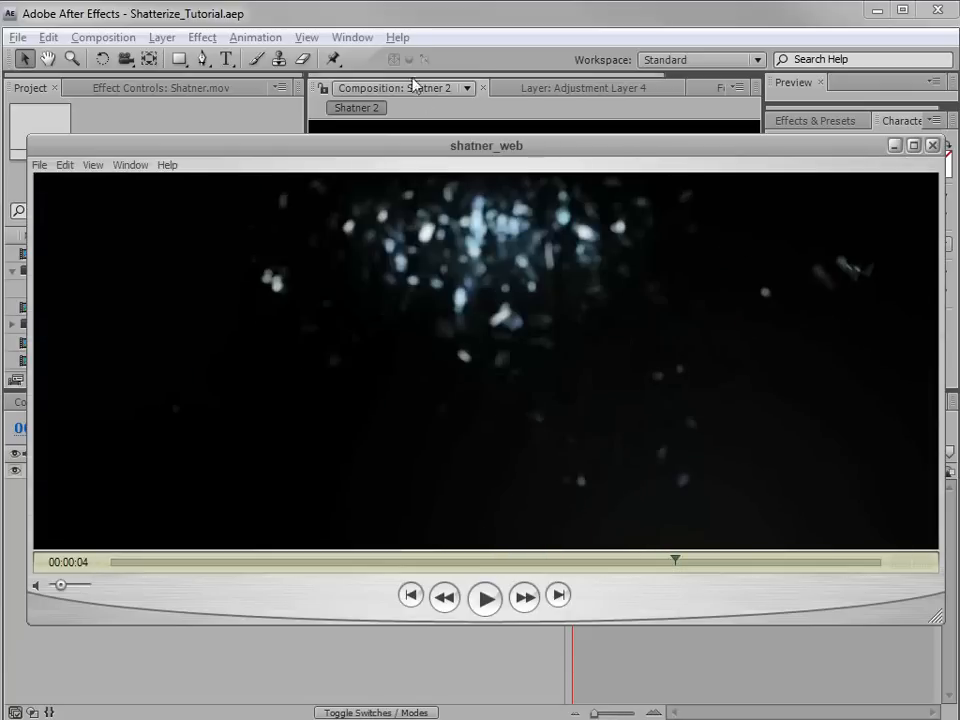
Switch to After Effects and examine the finished title in the Shatner 2 composition at frames 2 and 8.
{"action": "left_click", "coordinate": [365, 22]}
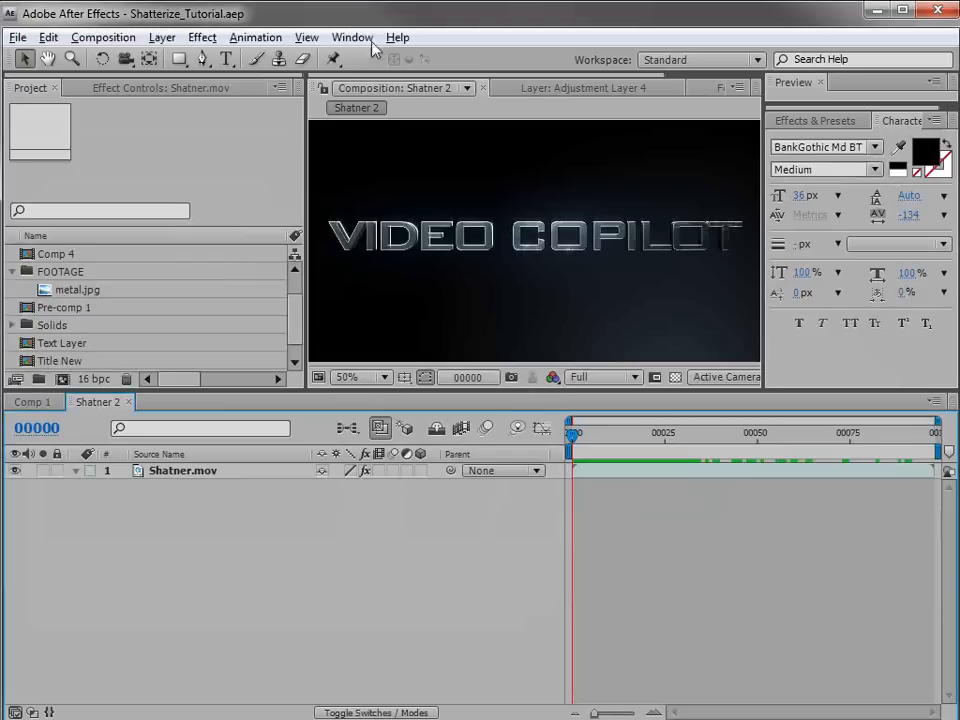
{"action": "scroll", "coordinate": [478, 297], "scroll_direction": "up", "scroll_amount": 1}
{"action": "left_click_drag", "start_coordinate": [593, 447], "coordinate": [579, 470]}
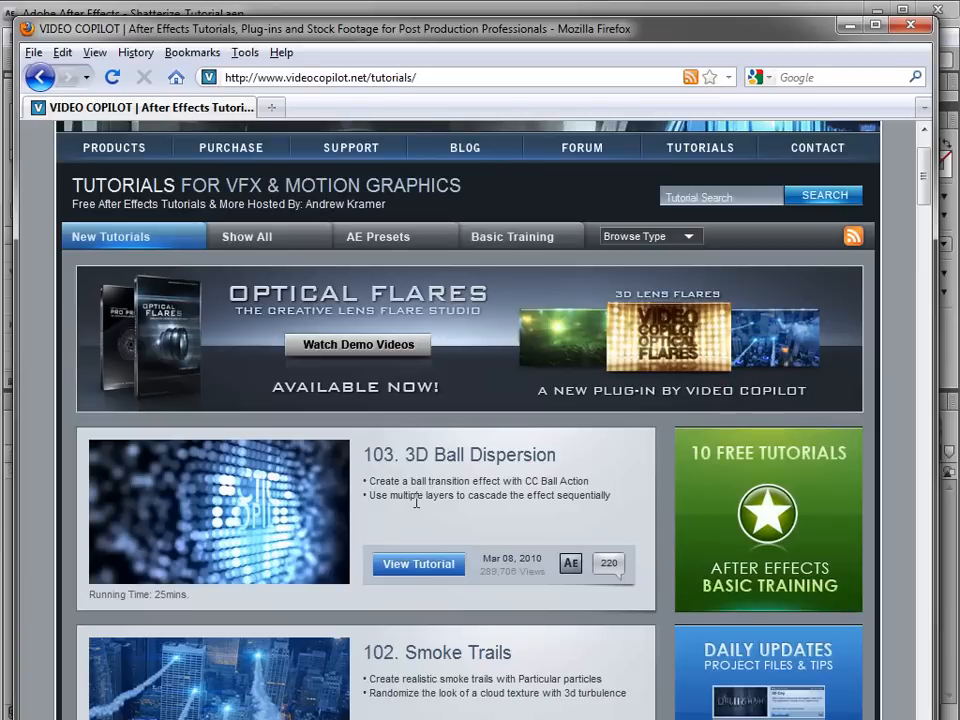
{"action": "left_click", "coordinate": [326, 5]}
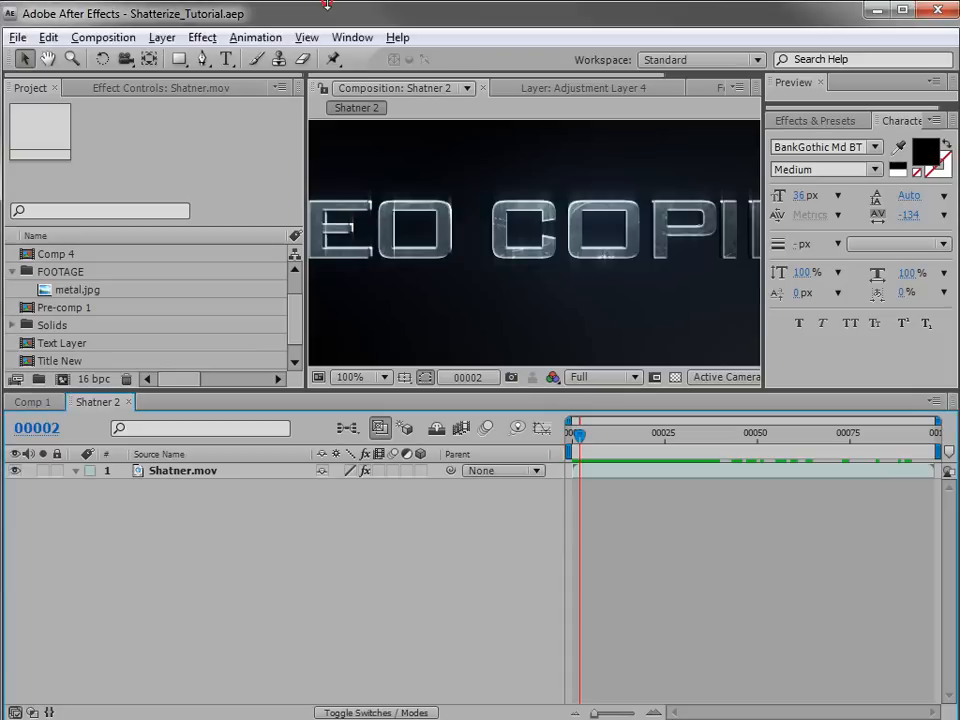
{"action": "left_click", "coordinate": [601, 435]}
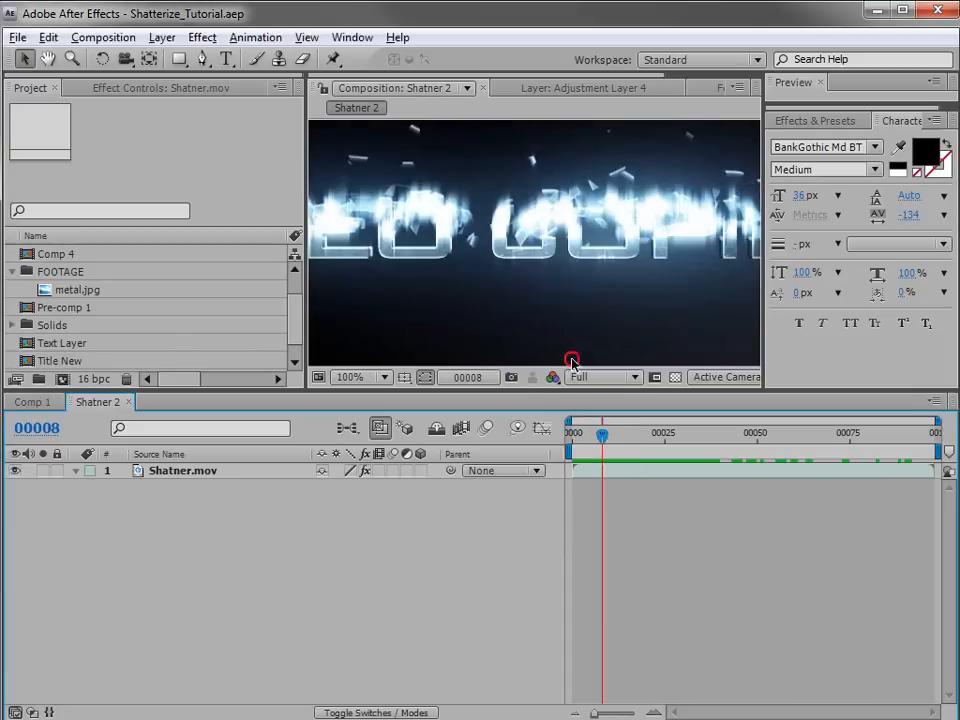
{"action": "scroll", "coordinate": [528, 309], "scroll_direction": "down", "scroll_amount": 1}
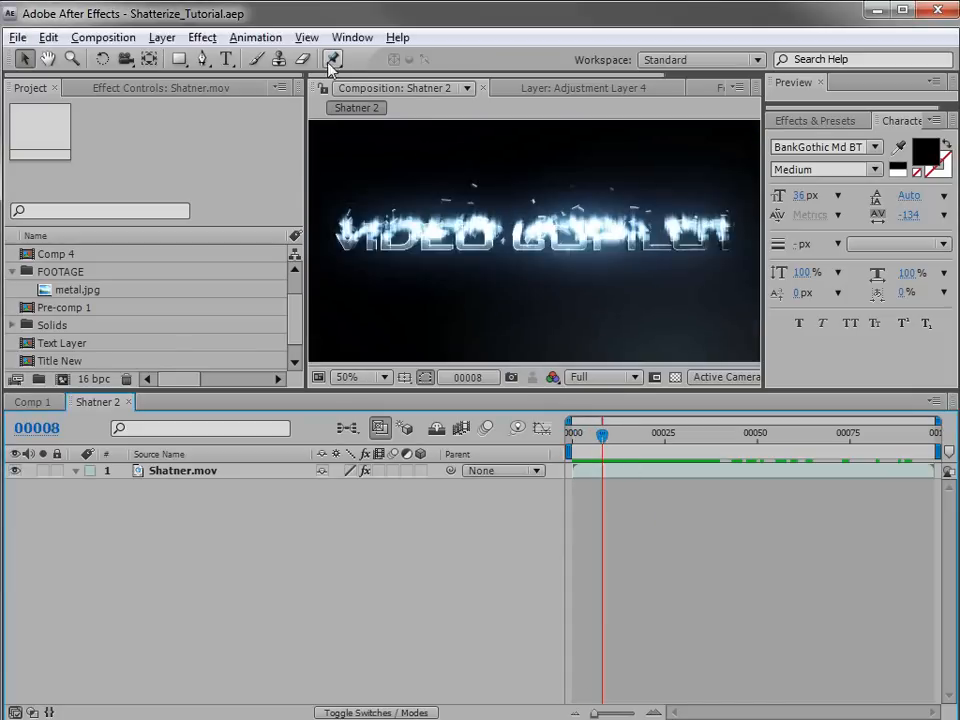
Create a new 960 x 480 composition named Comp 5 with square pixels and a duration of 200 frames.
{"action": "left_click", "coordinate": [103, 37]}
{"action": "left_click", "coordinate": [115, 59]}
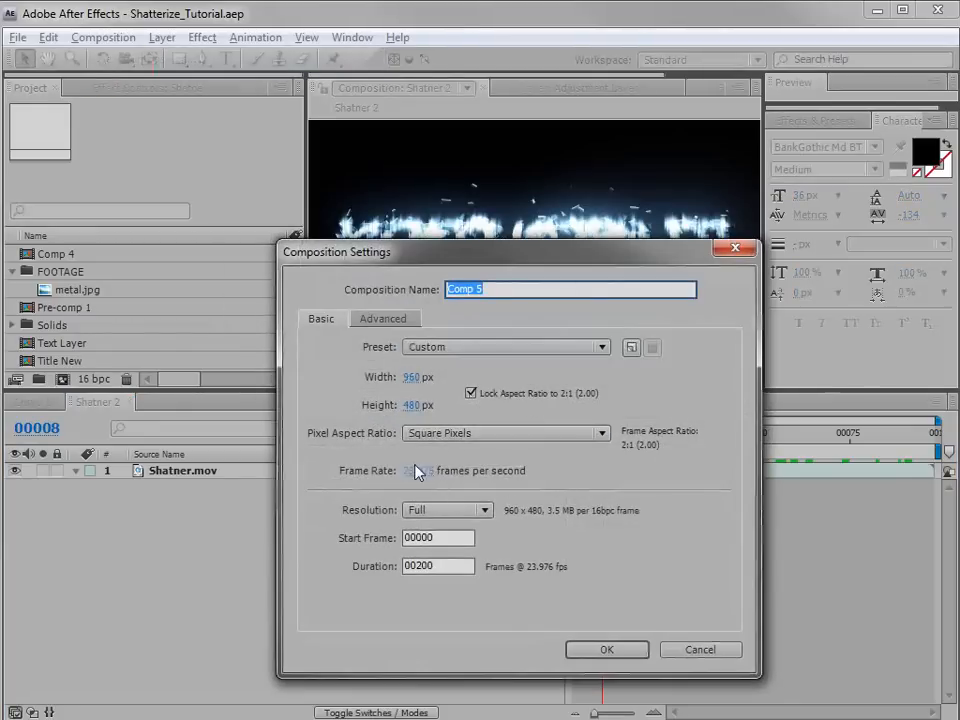
{"action": "left_click", "coordinate": [606, 649]}
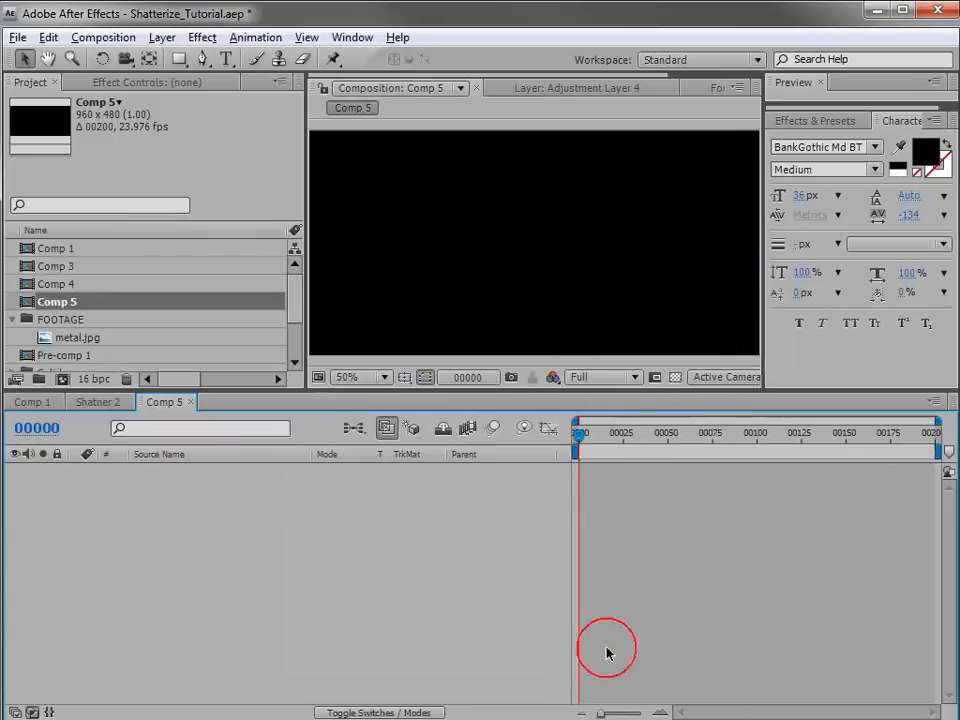
Cycle Comp 5's time display through its formats back to frame numbers and set the current time to frame 8.
{"action": "left_click", "coordinate": [40, 430], "text": "ctrl"}
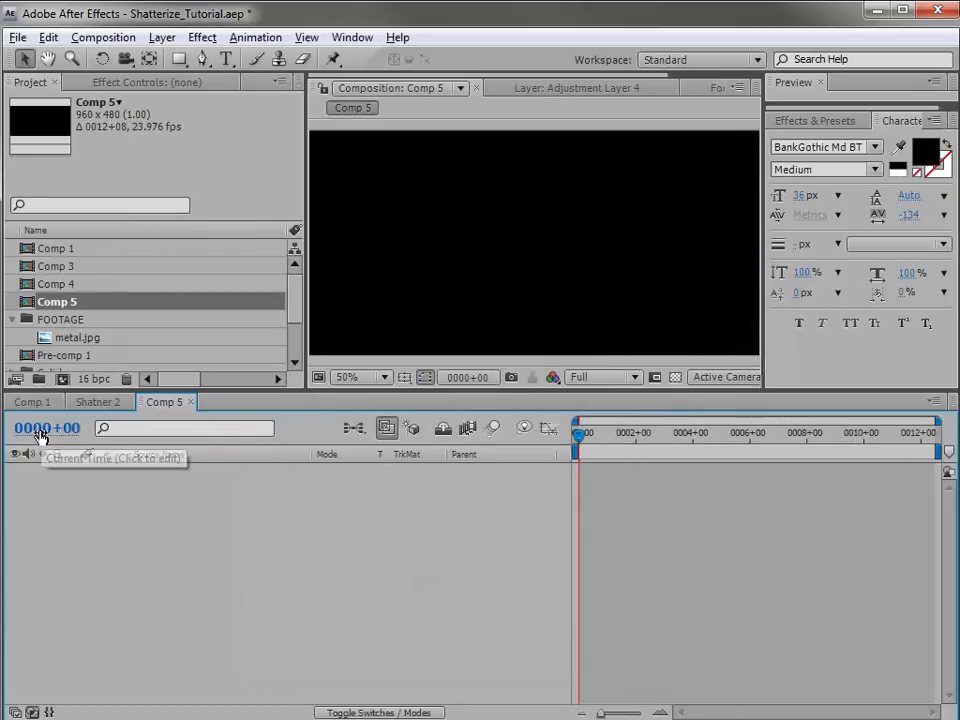
{"action": "left_click", "coordinate": [40, 433], "text": "ctrl"}
{"action": "left_click", "coordinate": [671, 436]}
{"action": "left_click", "coordinate": [591, 436]}
{"action": "left_click", "coordinate": [50, 428], "text": "ctrl"}
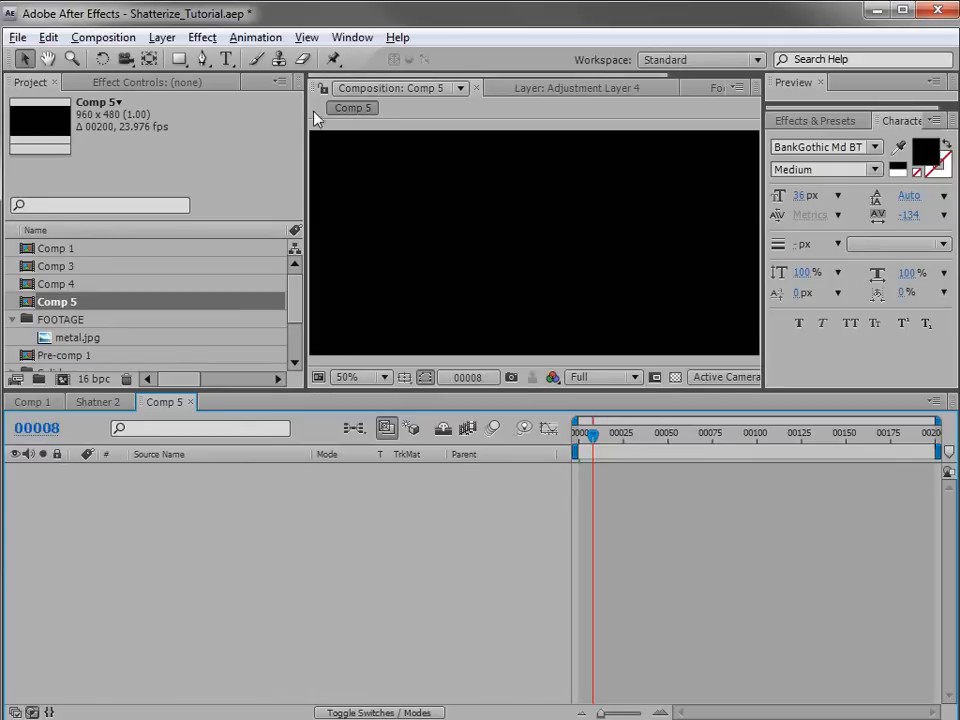
Add the white text "VIDEO COPILOT" to Comp 5 in the BankGothic Md BT font.
{"action": "left_click", "coordinate": [224, 60]}
{"action": "left_click", "coordinate": [899, 173]}
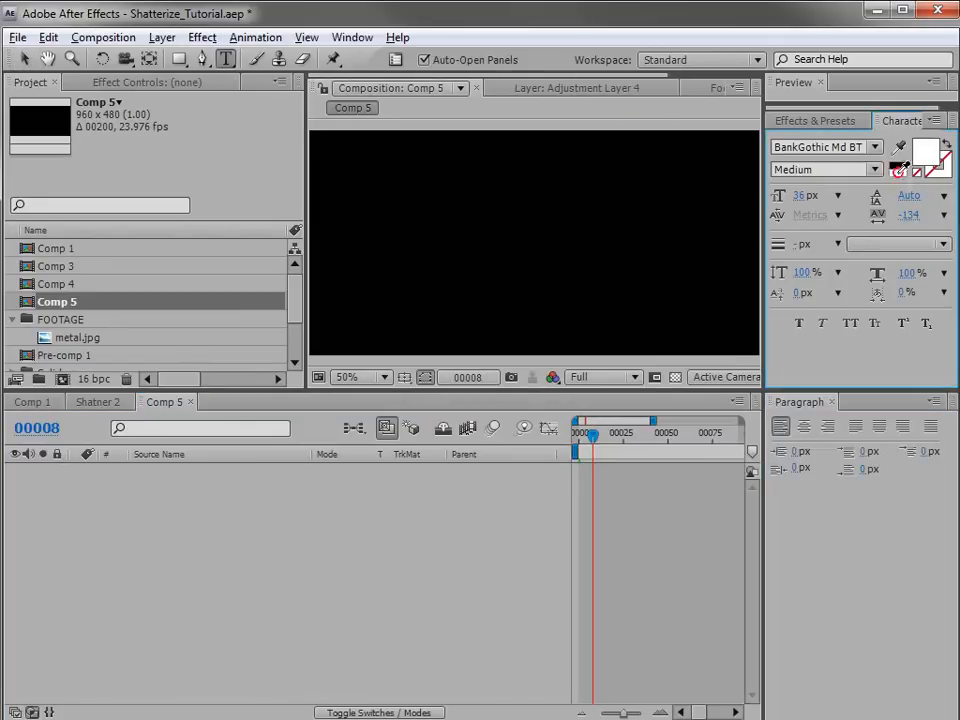
{"action": "left_click", "coordinate": [417, 241]}
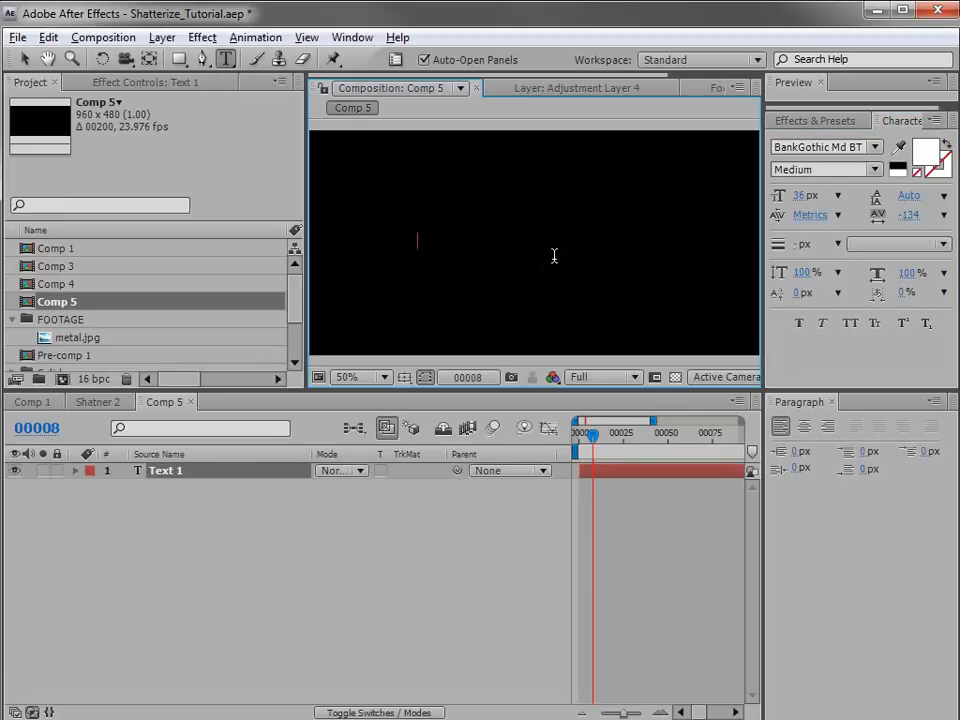
{"action": "type", "text": "VIDEO COPILOT"}
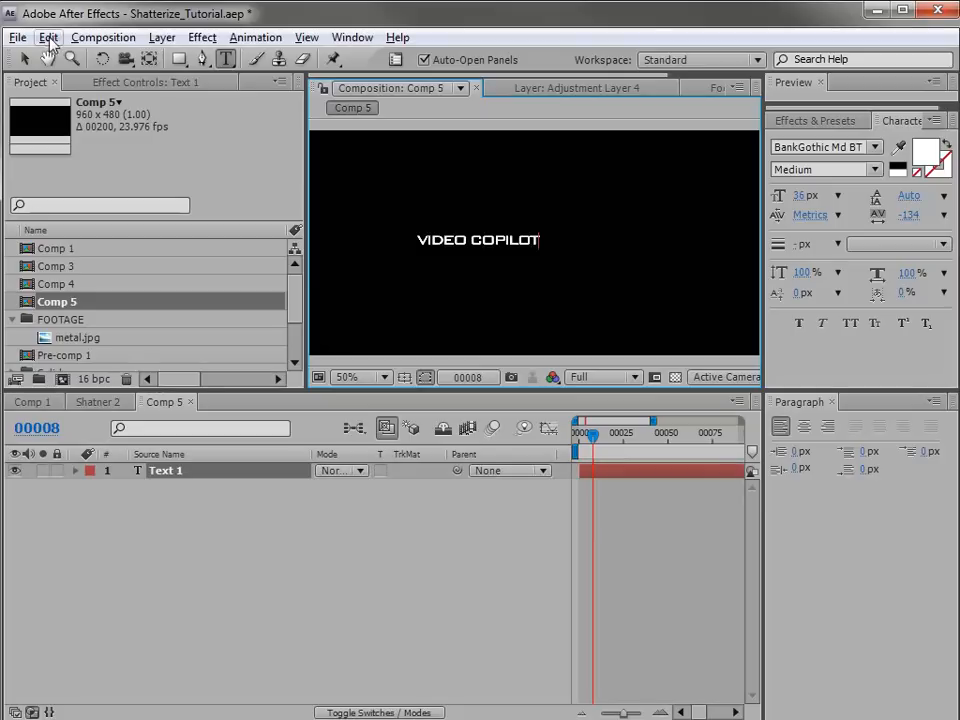
Enlarge the VIDEO COPILOT text and centre it in the frame using the title-safe guides, then hide the guides and check it full size.
{"action": "left_click", "coordinate": [24, 58]}
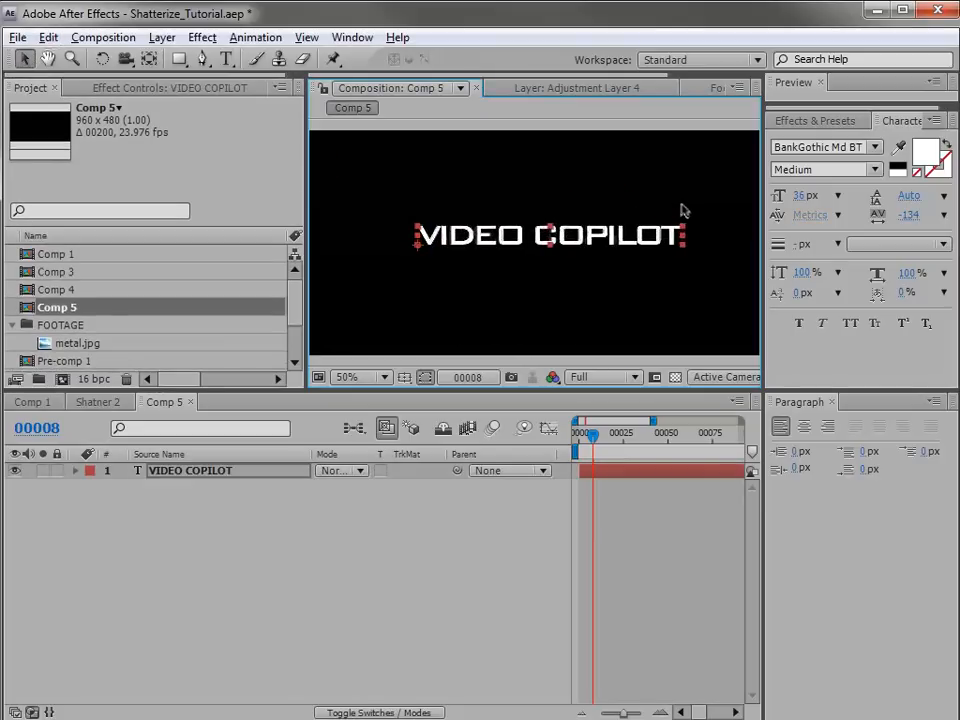
{"action": "key", "text": "apostrophe"}
{"action": "left_click_drag", "start_coordinate": [684, 225], "coordinate": [628, 241]}
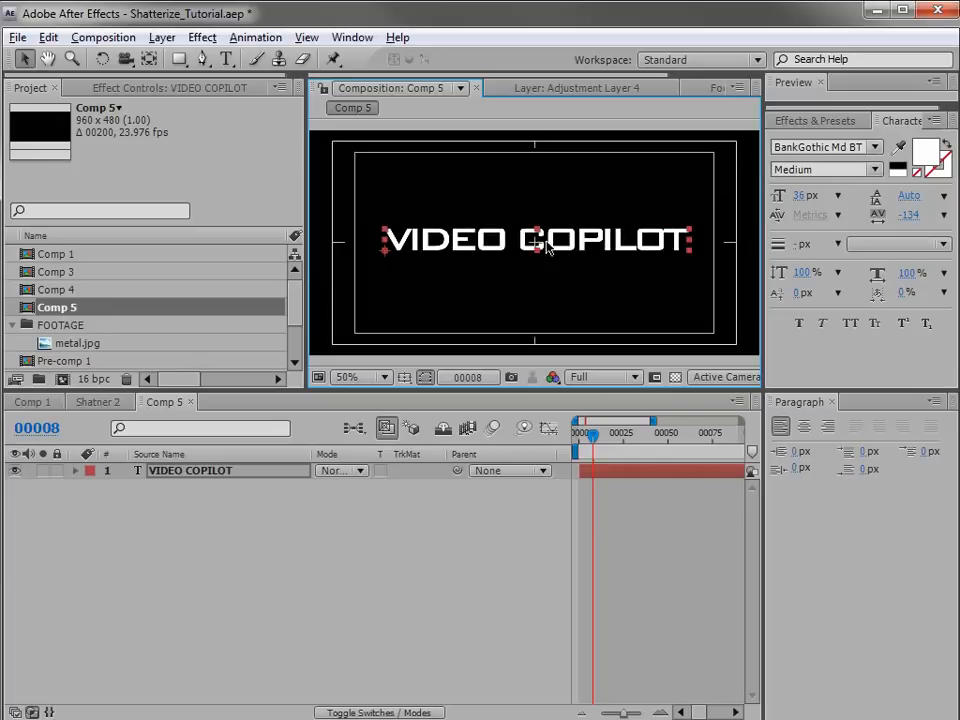
{"action": "left_click", "coordinate": [622, 491]}
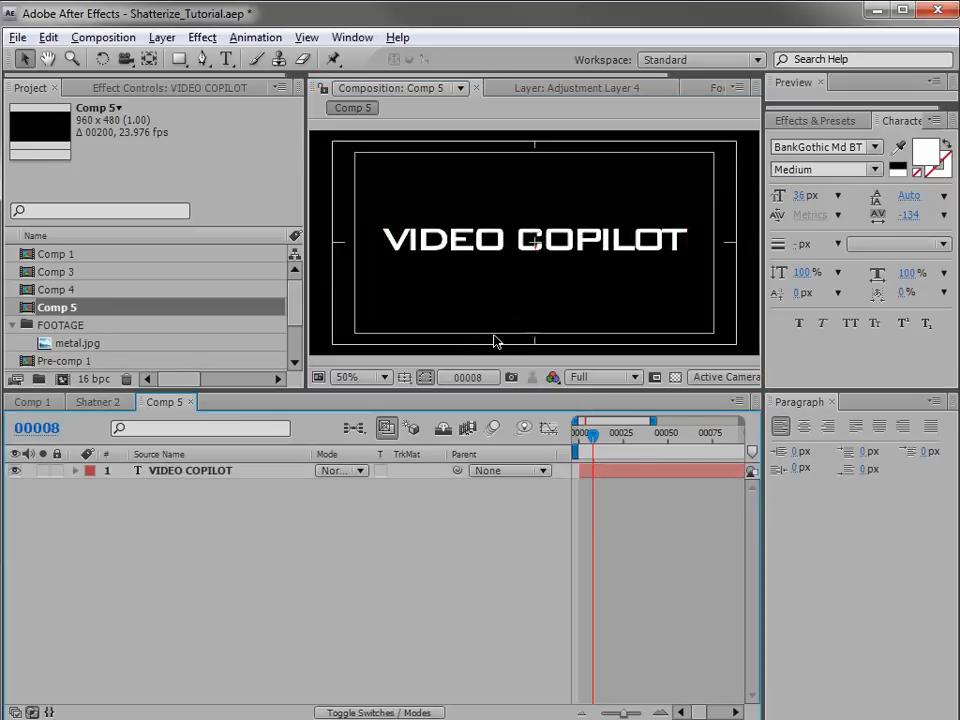
{"action": "key", "text": "apostrophe"}
{"action": "key", "text": "grave"}
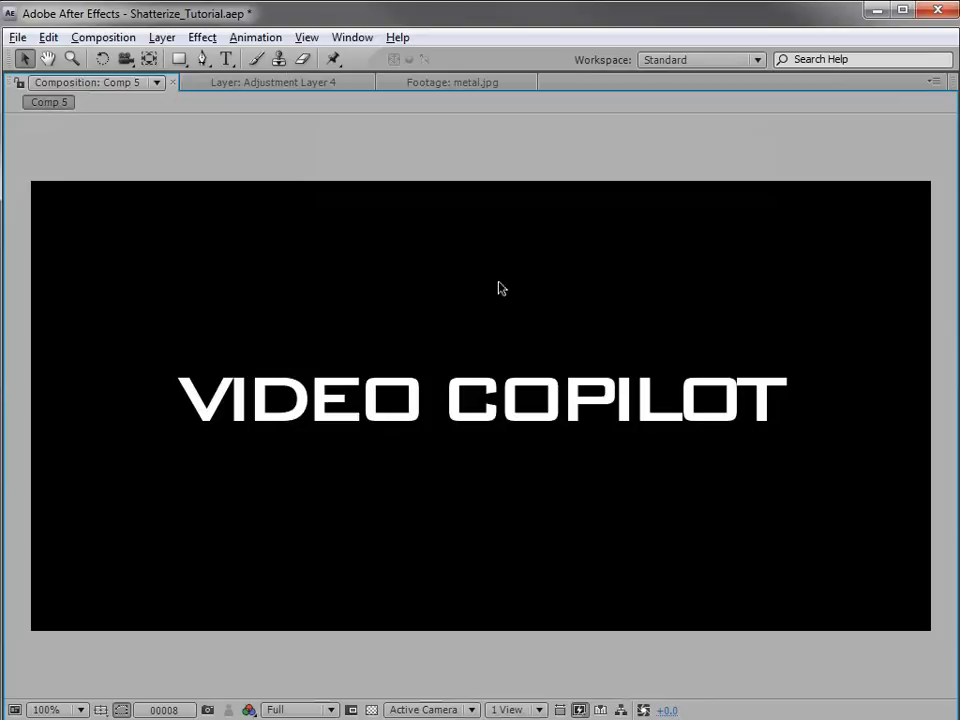
{"action": "key", "text": "grave"}
{"action": "scroll", "coordinate": [375, 227], "scroll_direction": "down", "scroll_amount": 2}
Place metal.jpg below the text layer and set its track matte to Alpha Matte "VIDEO COPILOT".
{"action": "left_click", "coordinate": [75, 343]}
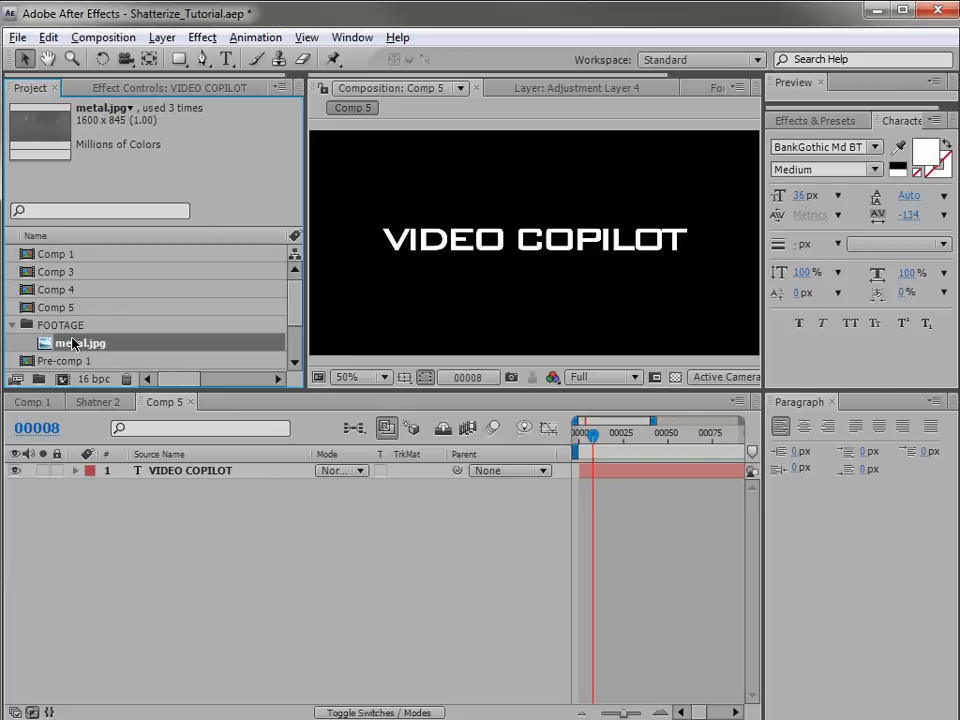
{"action": "left_click_drag", "start_coordinate": [60, 345], "coordinate": [171, 482]}
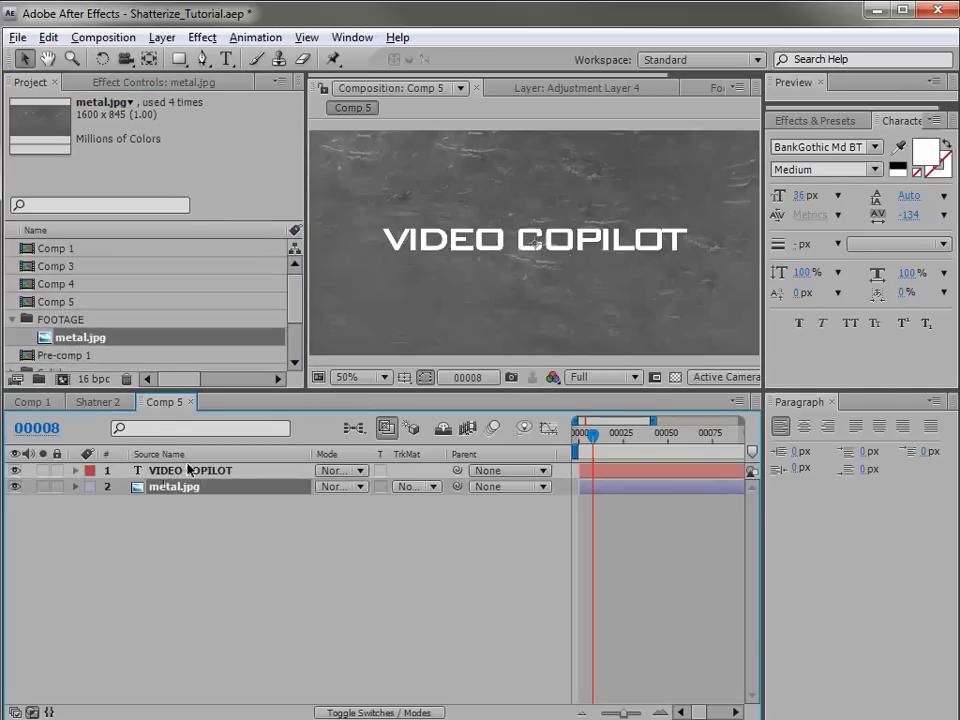
{"action": "left_click", "coordinate": [418, 487]}
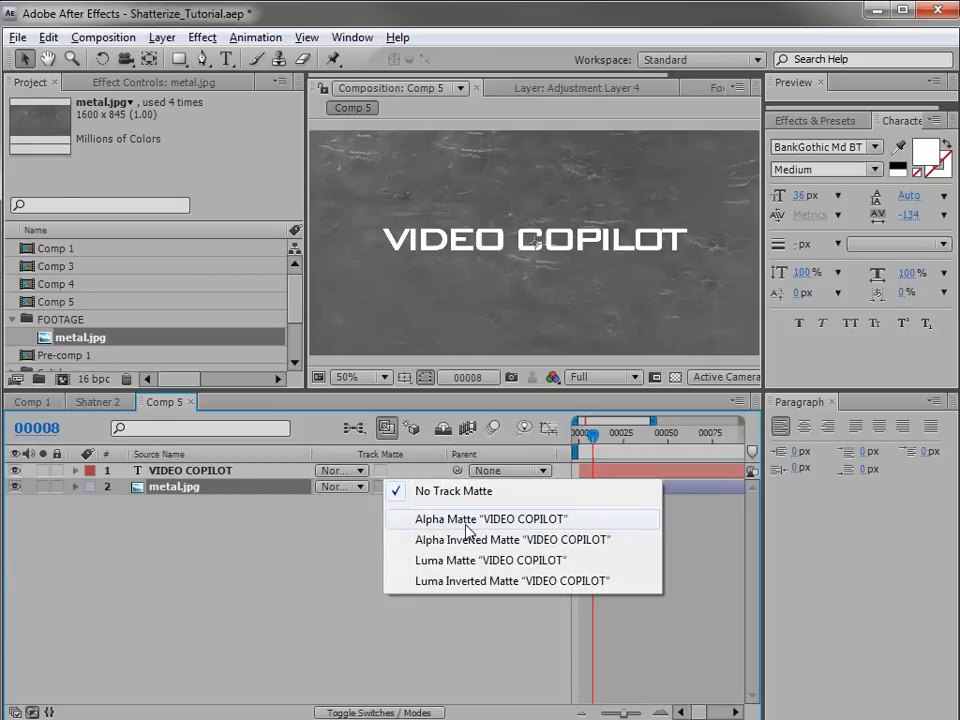
{"action": "left_click", "coordinate": [455, 519]}
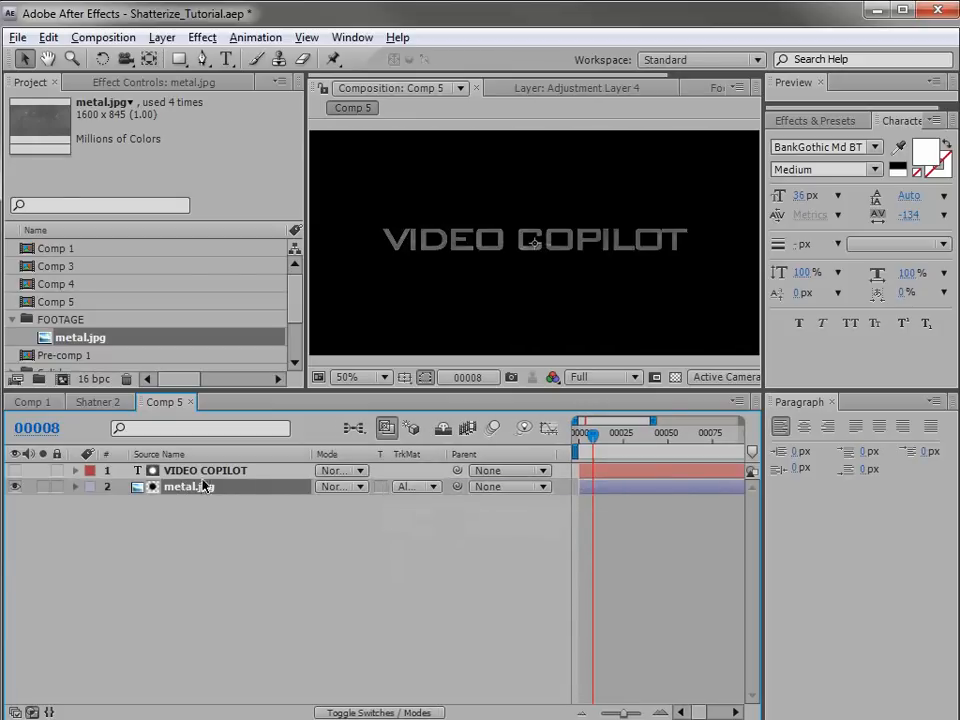
{"action": "left_click", "coordinate": [204, 471]}
{"action": "left_click", "coordinate": [13, 471]}
{"action": "left_click", "coordinate": [13, 471]}
Apply the Curves color correction effect to the metal.jpg layer.
{"action": "left_click", "coordinate": [170, 487]}
{"action": "left_click", "coordinate": [202, 37]}
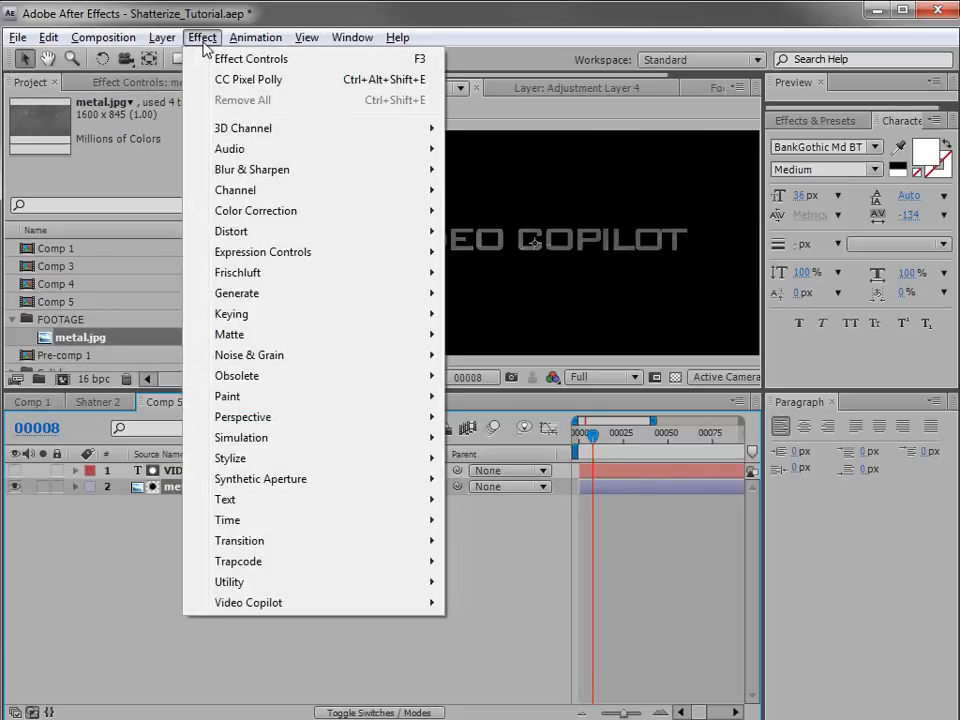
{"action": "left_click", "coordinate": [246, 215]}
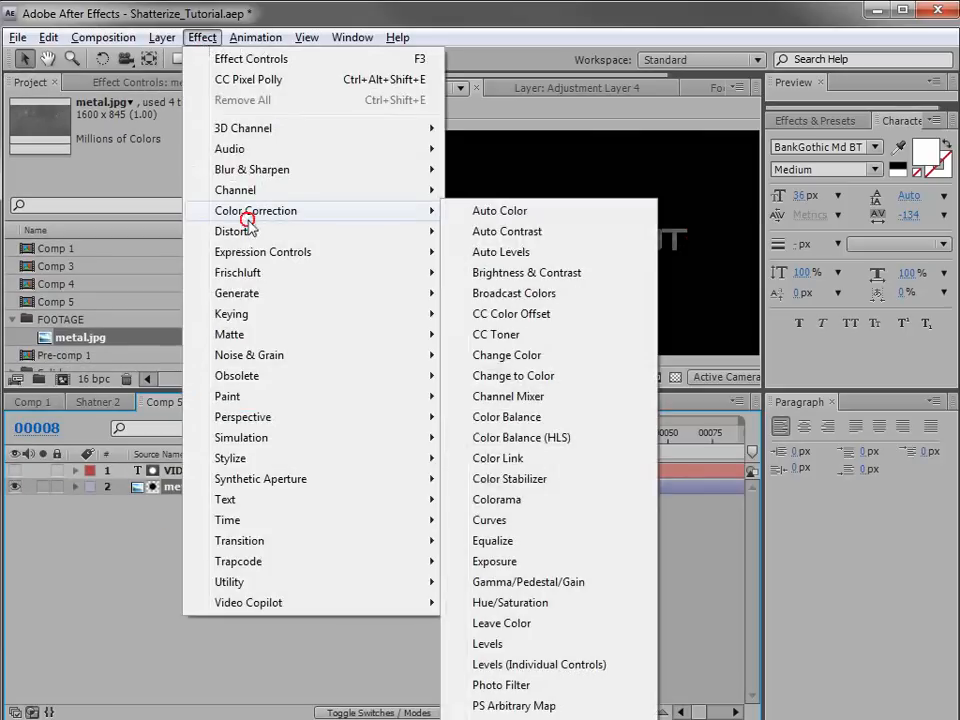
{"action": "left_click", "coordinate": [505, 521]}
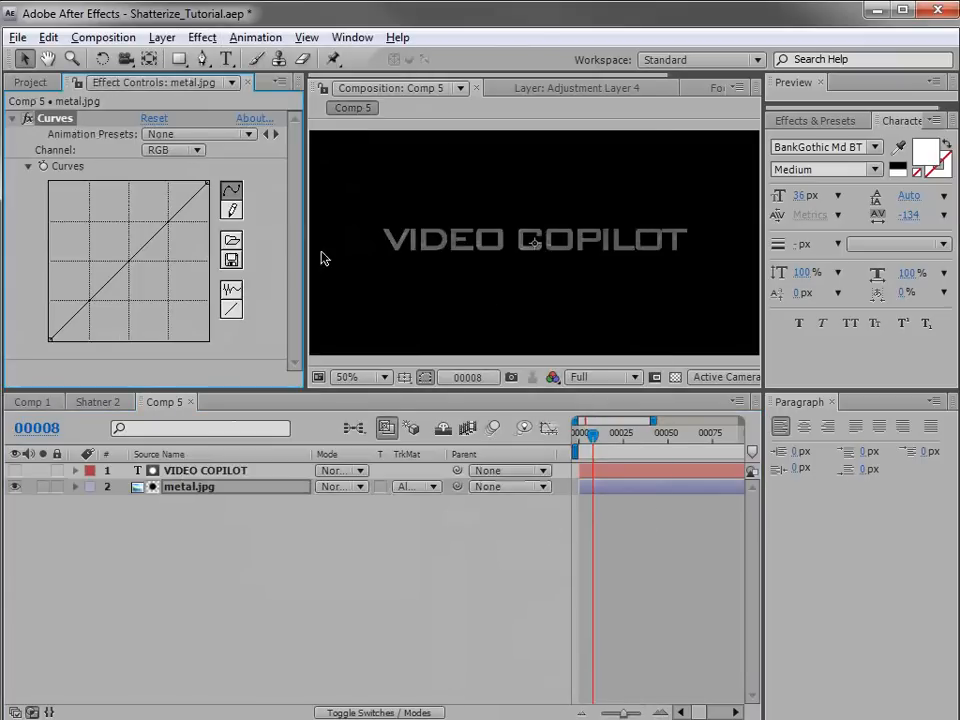
Shape the RGB curve of metal.jpg into a steep S with raised midtones and lowered shadows for more contrast.
{"action": "scroll", "coordinate": [535, 258], "scroll_direction": "up", "scroll_amount": 2}
{"action": "left_click_drag", "start_coordinate": [130, 261], "coordinate": [122, 216]}
{"action": "left_click_drag", "start_coordinate": [88, 268], "coordinate": [102, 310]}
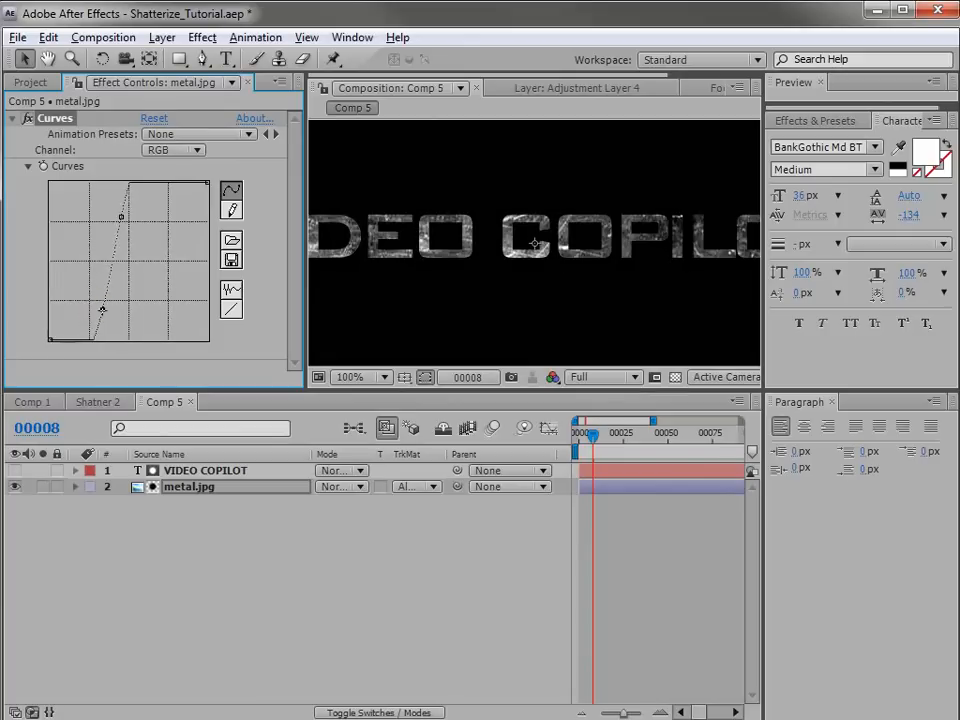
{"action": "left_click_drag", "start_coordinate": [121, 216], "coordinate": [129, 232]}
{"action": "left_click_drag", "start_coordinate": [98, 311], "coordinate": [102, 310]}
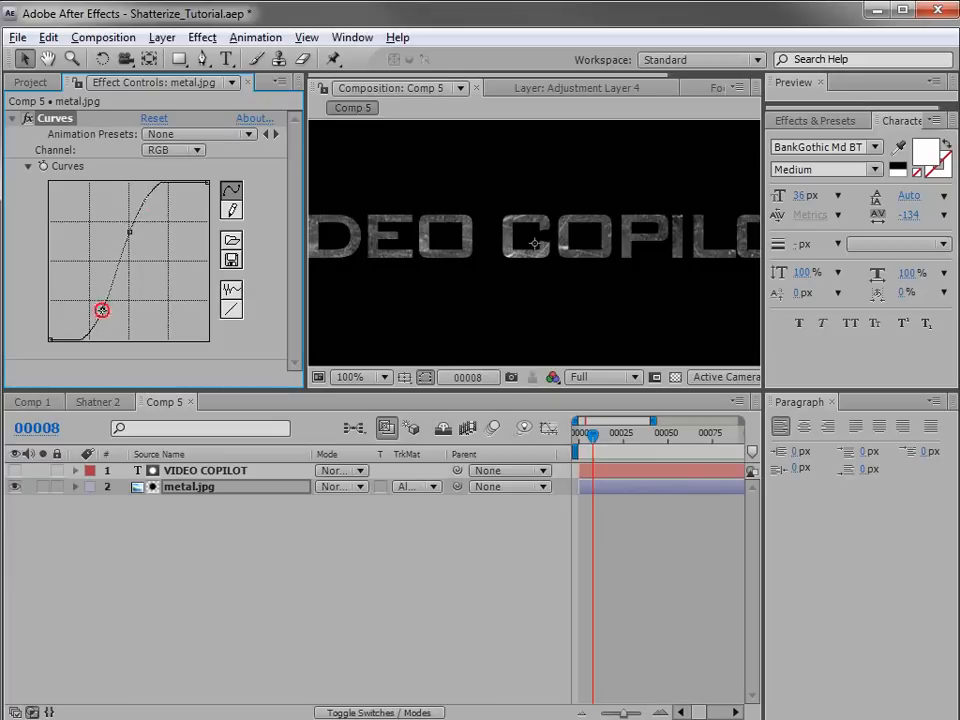
{"action": "scroll", "coordinate": [552, 257], "scroll_direction": "down", "scroll_amount": 1}
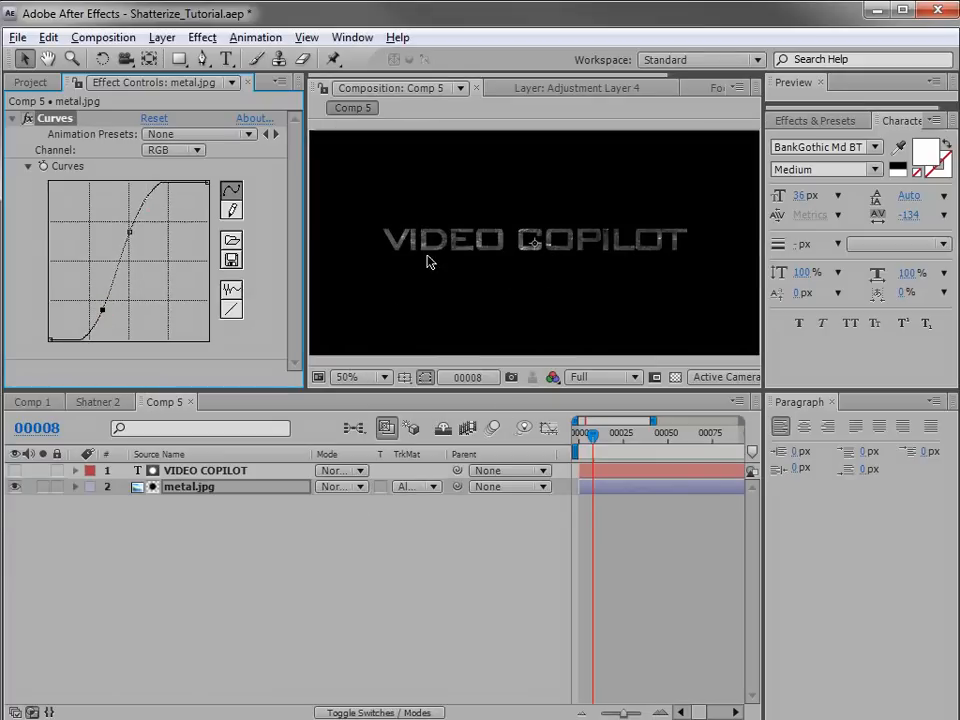
Scale the metal.jpg layer to 47% and move it up so its scratch texture falls across the title.
{"action": "key", "text": "s"}
{"action": "left_click_drag", "start_coordinate": [385, 502], "coordinate": [334, 509]}
{"action": "scroll", "coordinate": [529, 311], "scroll_direction": "up", "scroll_amount": 1}
{"action": "left_click_drag", "start_coordinate": [474, 304], "coordinate": [484, 217]}
{"action": "key", "text": "grave"}
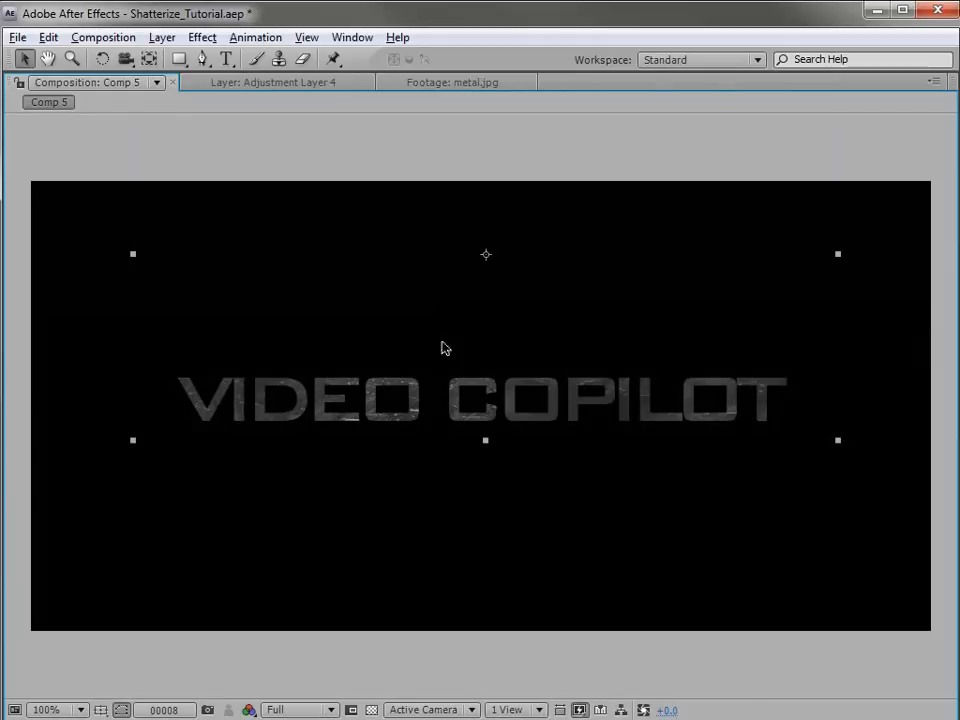
{"action": "key", "text": "grave"}
Fine-tune the RGB curve of metal.jpg, add a Red curve midpoint and slightly raise the Blue curve's midpoint for a cool tint.
{"action": "left_click_drag", "start_coordinate": [102, 308], "coordinate": [102, 307]}
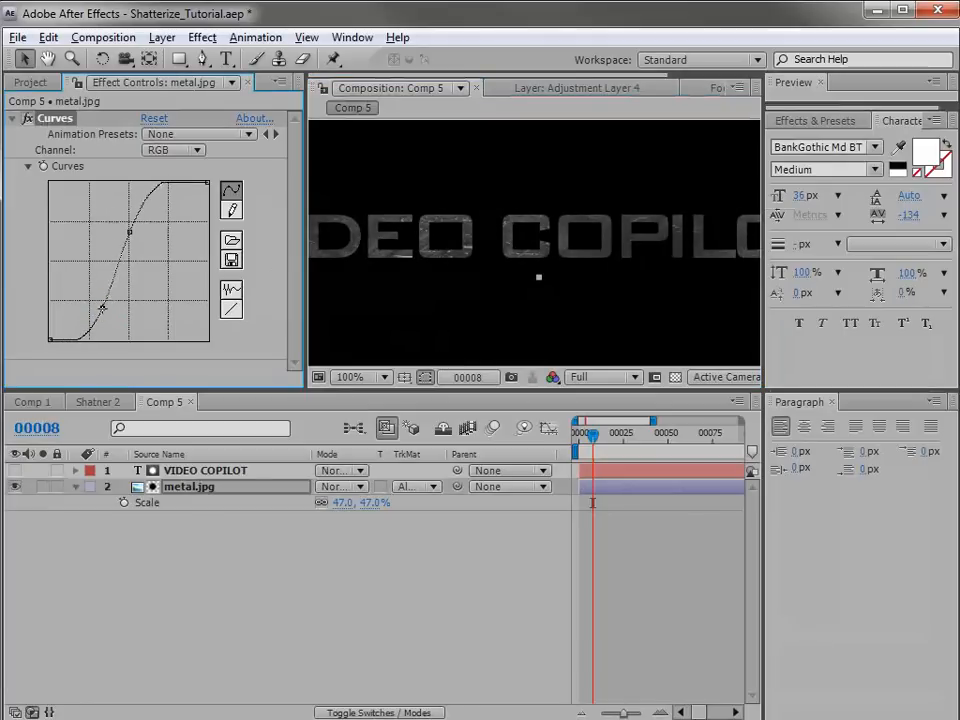
{"action": "left_click", "coordinate": [186, 151]}
{"action": "left_click", "coordinate": [184, 172]}
{"action": "left_click", "coordinate": [128, 263]}
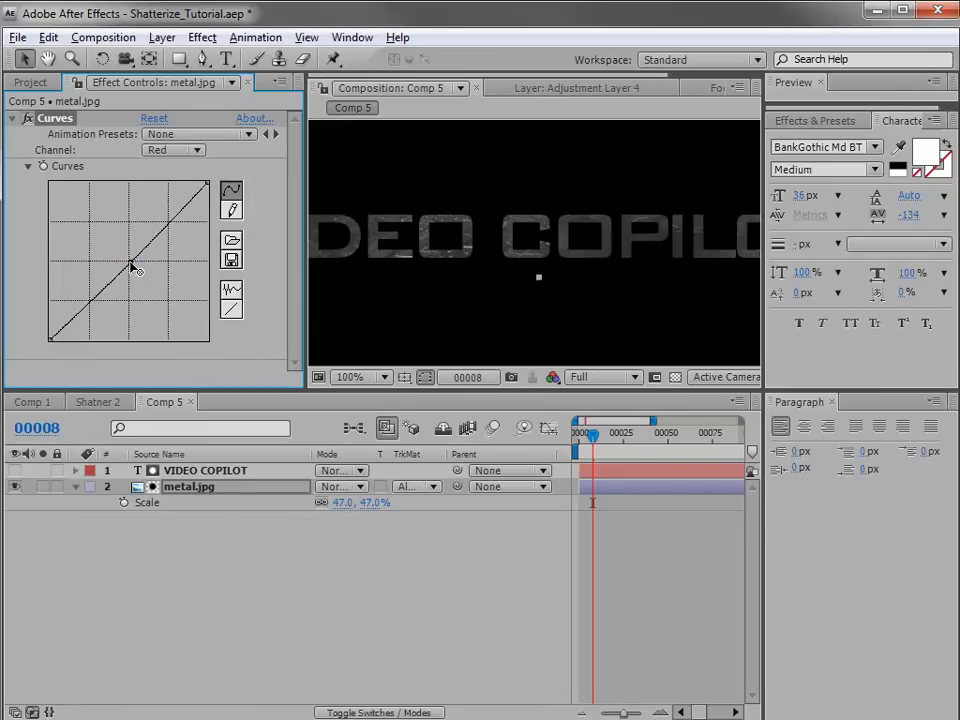
{"action": "left_click", "coordinate": [169, 152]}
{"action": "left_click", "coordinate": [172, 196]}
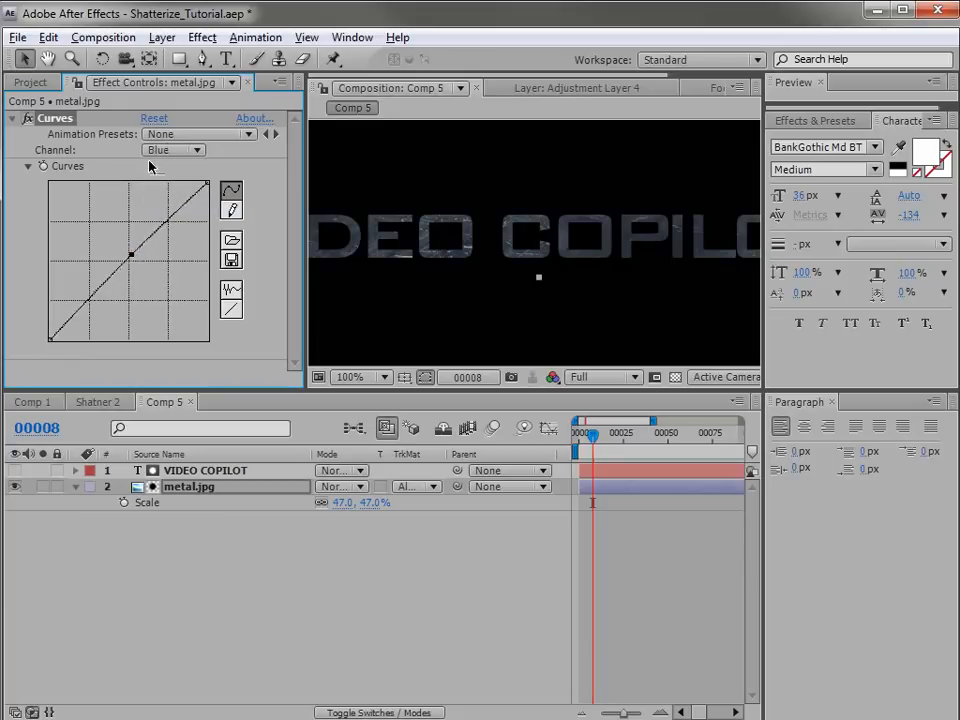
{"action": "left_click", "coordinate": [193, 152]}
{"action": "left_click", "coordinate": [195, 156]}
{"action": "key", "text": "grave"}
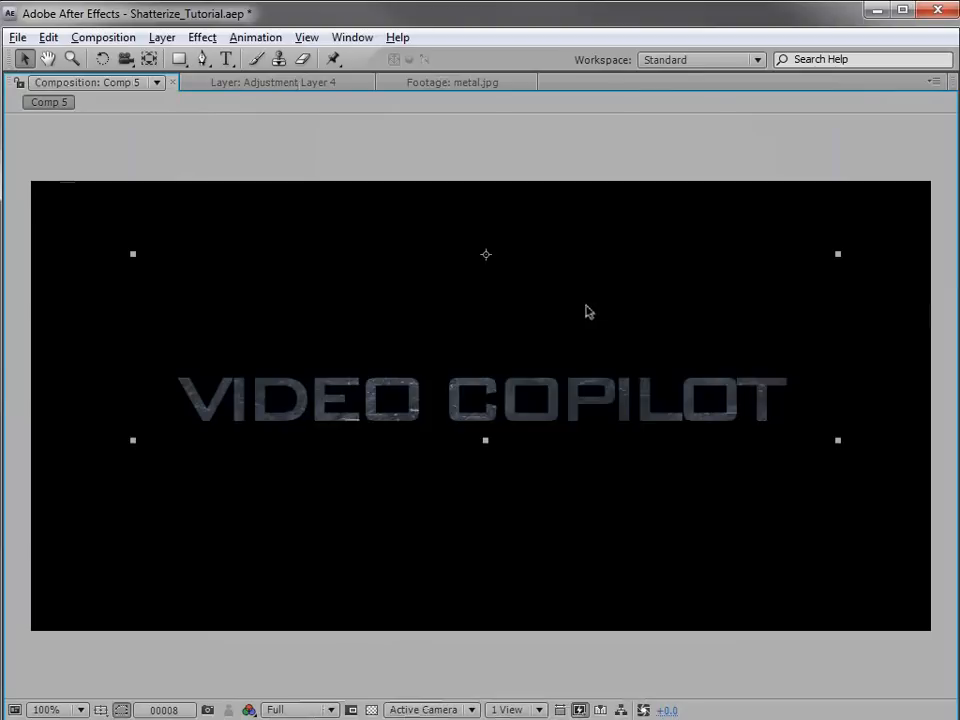
{"action": "key", "text": "grave"}
{"action": "scroll", "coordinate": [553, 236], "scroll_direction": "down", "scroll_amount": 1}
{"action": "left_click", "coordinate": [274, 512]}
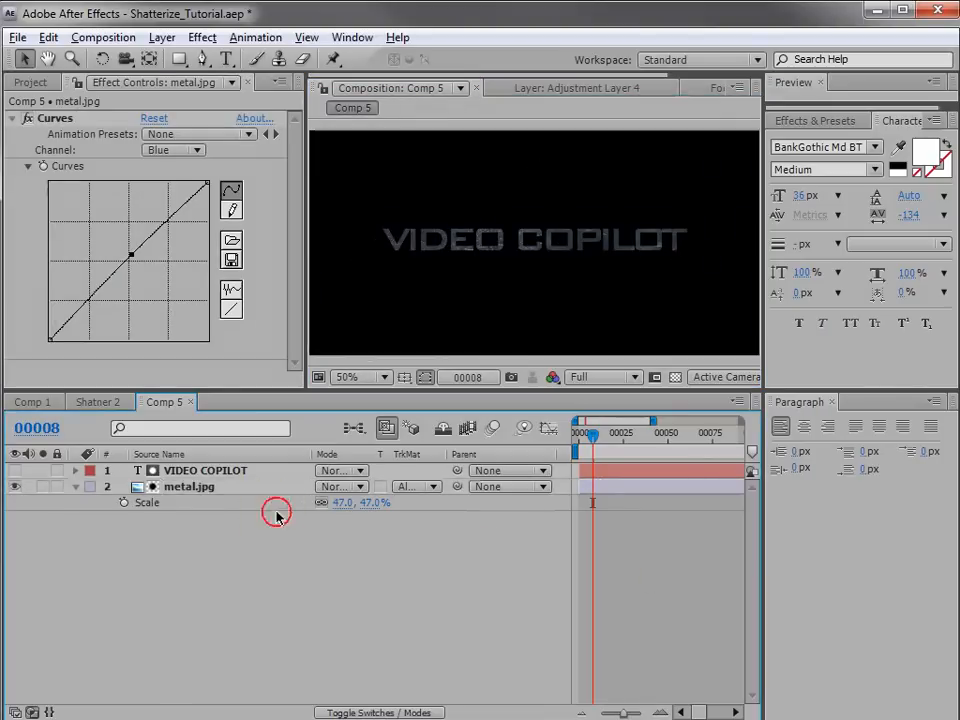
Duplicate the VIDEO COPILOT matte text layer, make the copy visible and set its fill colour to black.
{"action": "left_click", "coordinate": [184, 477]}
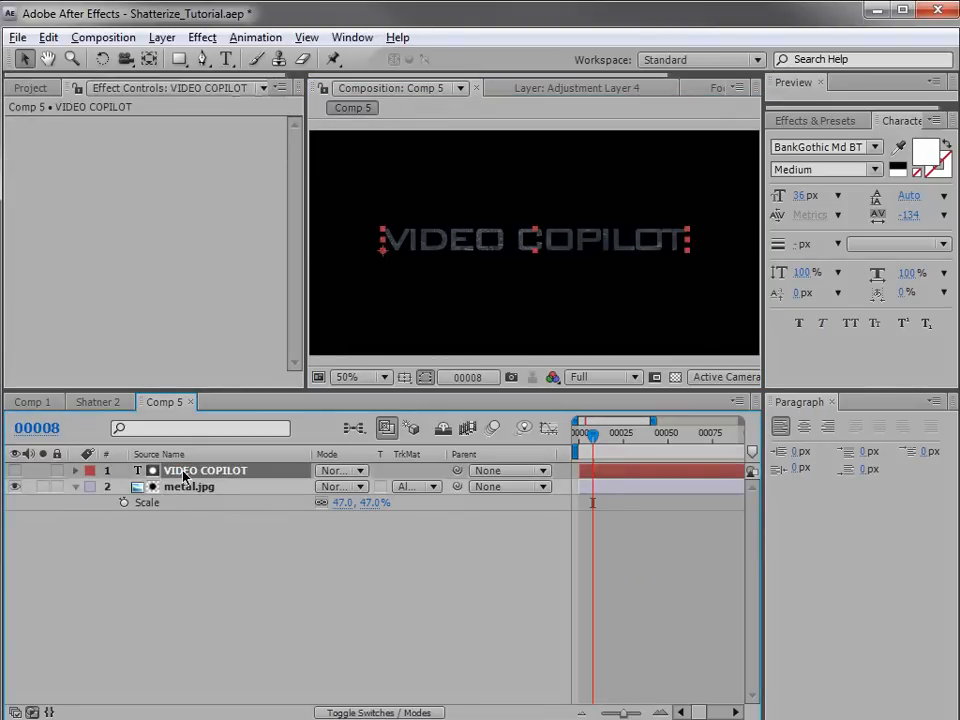
{"action": "key", "text": "ctrl+d"}
{"action": "left_click", "coordinate": [15, 470]}
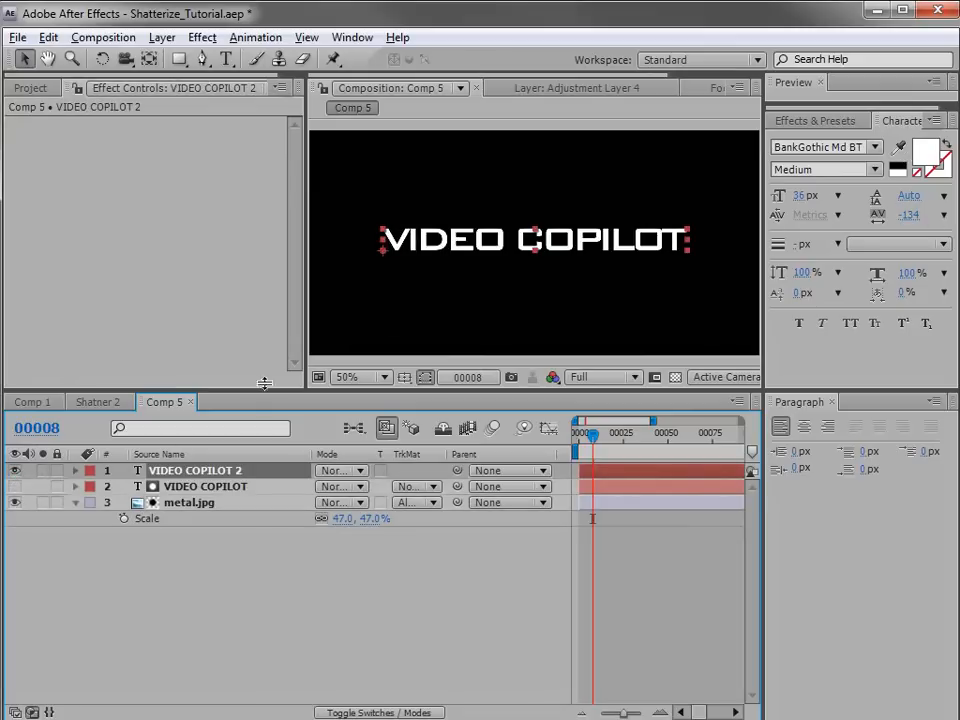
{"action": "left_click", "coordinate": [899, 167]}
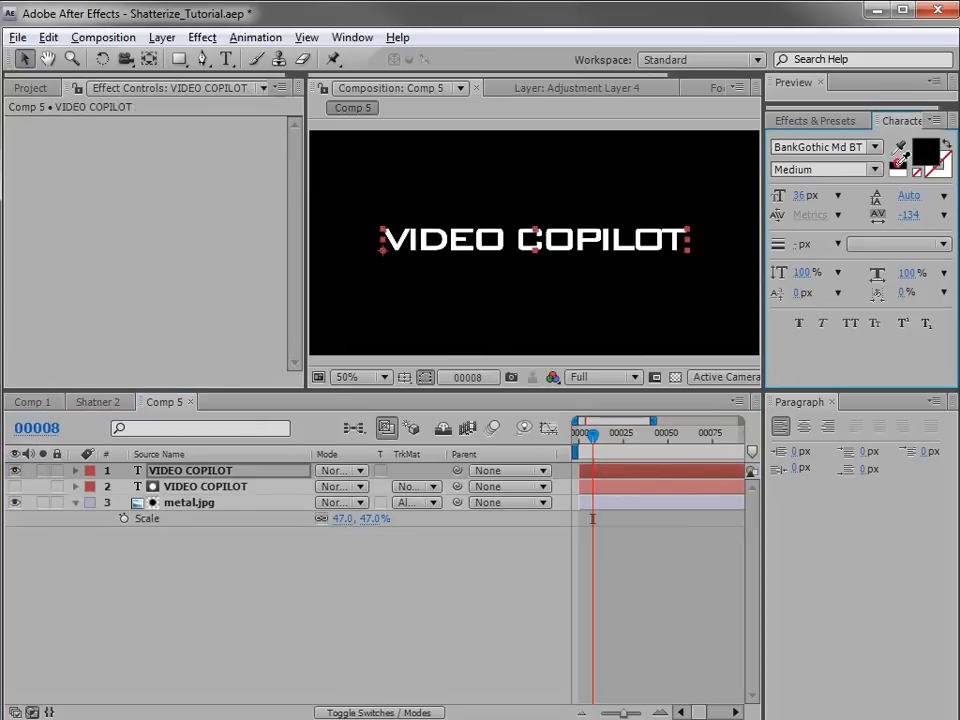
Apply the Bevel Alpha effect to the black VIDEO COPILOT text layer on top.
{"action": "left_click", "coordinate": [816, 124]}
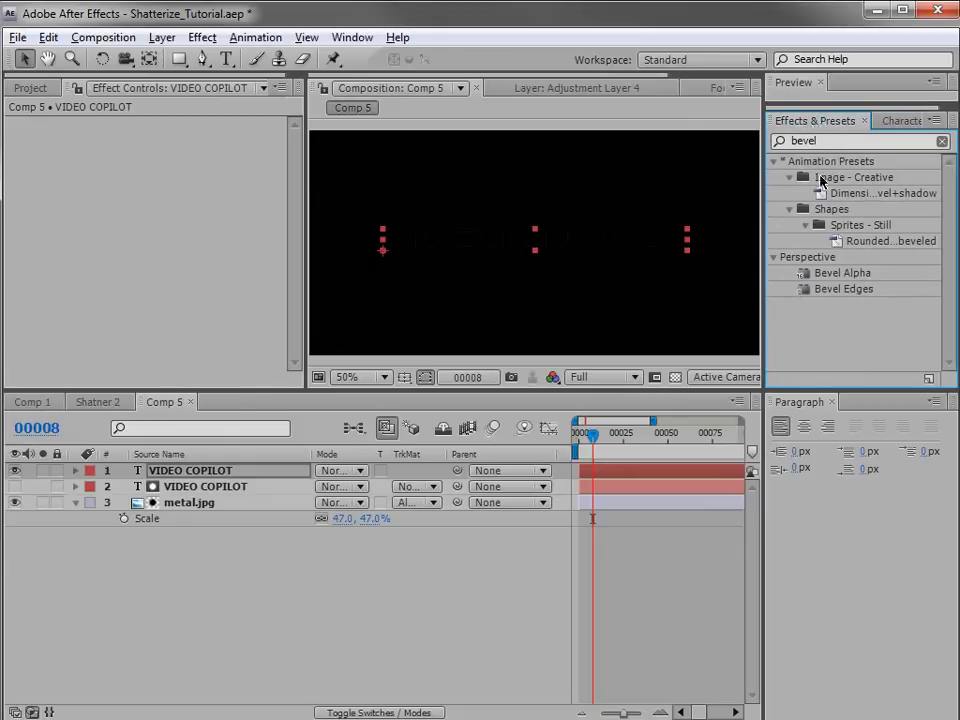
{"action": "double_click", "coordinate": [835, 143]}
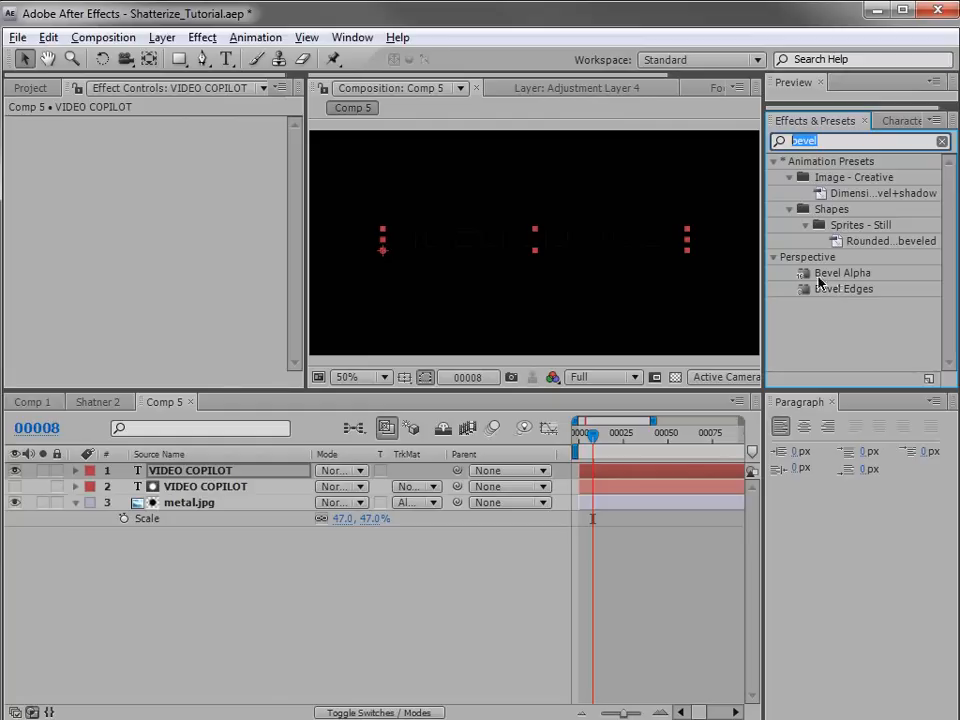
{"action": "left_click_drag", "start_coordinate": [840, 274], "coordinate": [214, 484]}
{"action": "key", "text": "."}
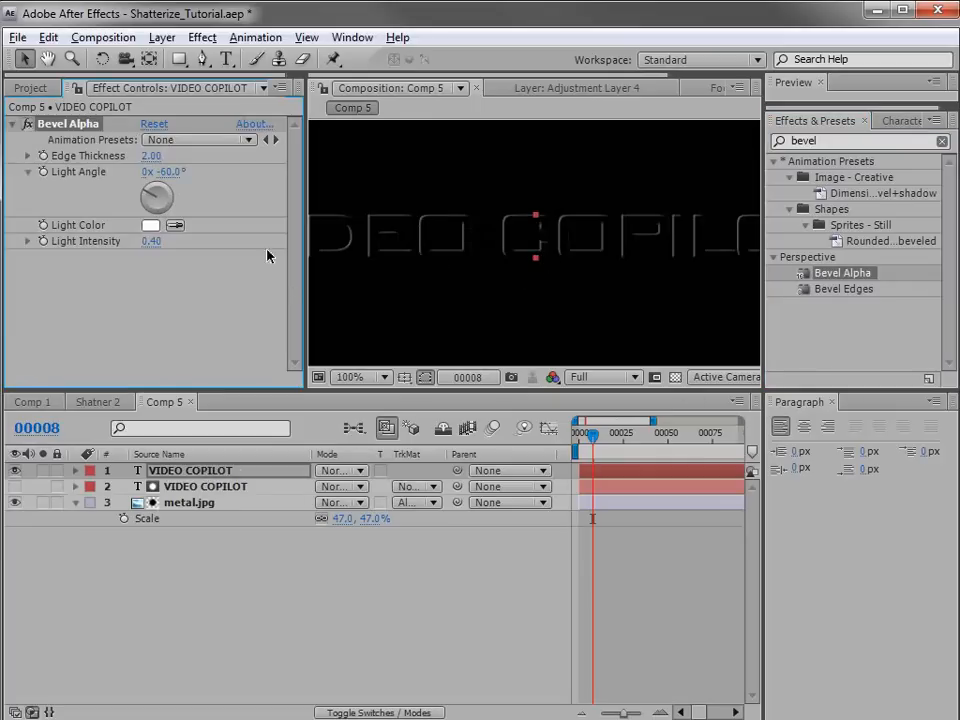
Set the Bevel Alpha light angle to 0° and light intensity to 0.63 on the black text layer.
{"action": "left_click", "coordinate": [165, 172]}
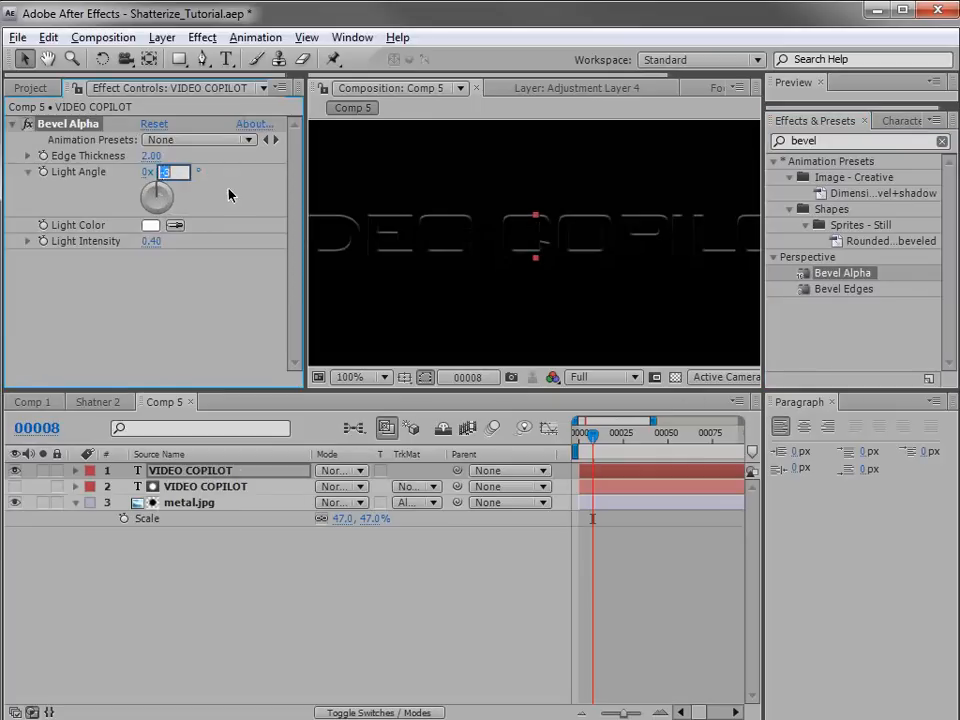
{"action": "type", "text": "0"}
{"action": "key", "text": "Return"}
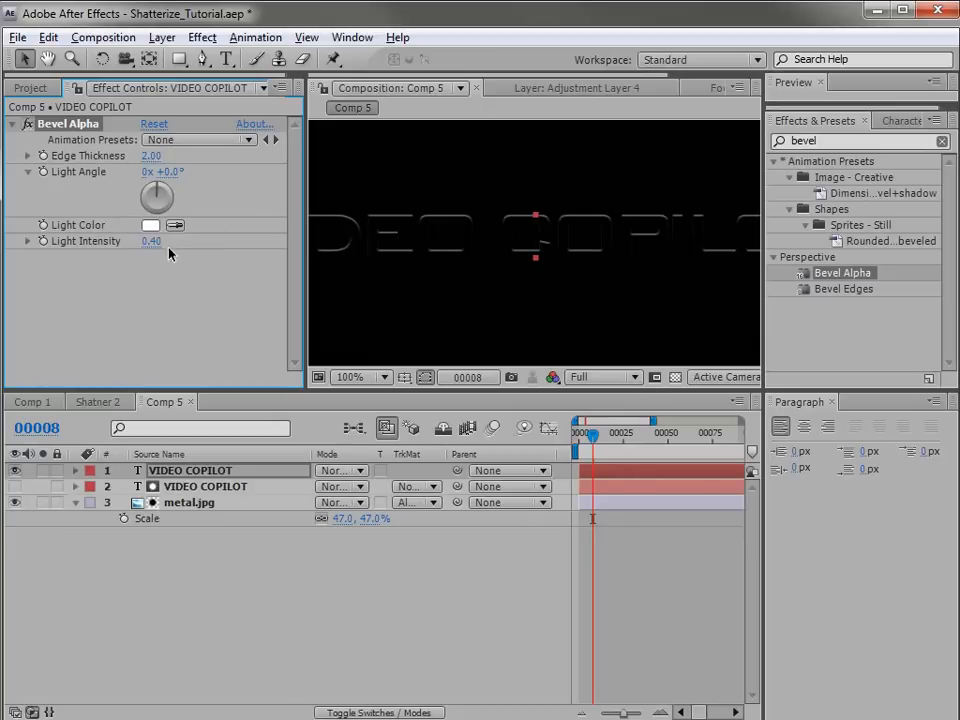
{"action": "left_click_drag", "start_coordinate": [150, 242], "coordinate": [173, 241]}
{"action": "left_click", "coordinate": [182, 566]}
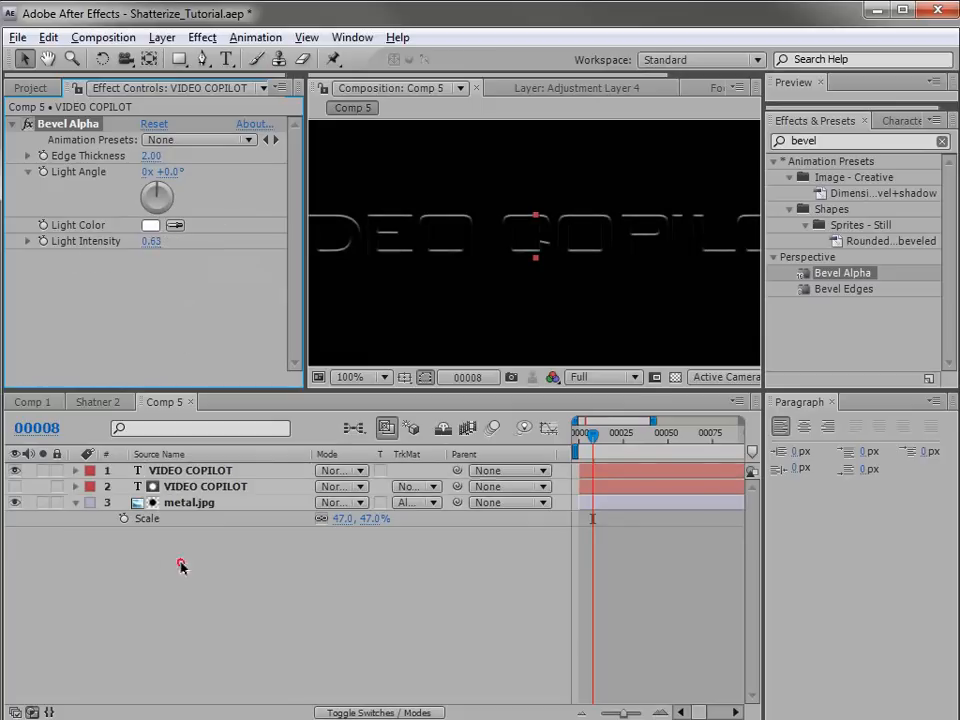
Set the beveled VIDEO COPILOT layer's blending mode to Add and check the title in an enlarged composition view.
{"action": "left_click", "coordinate": [193, 474]}
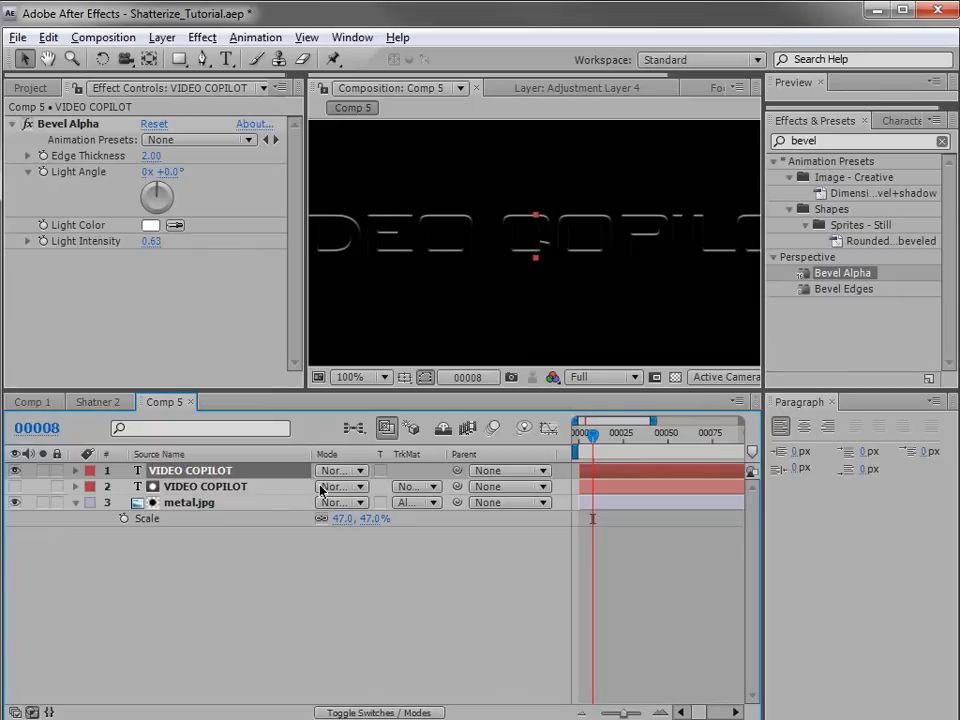
{"action": "left_click", "coordinate": [334, 469]}
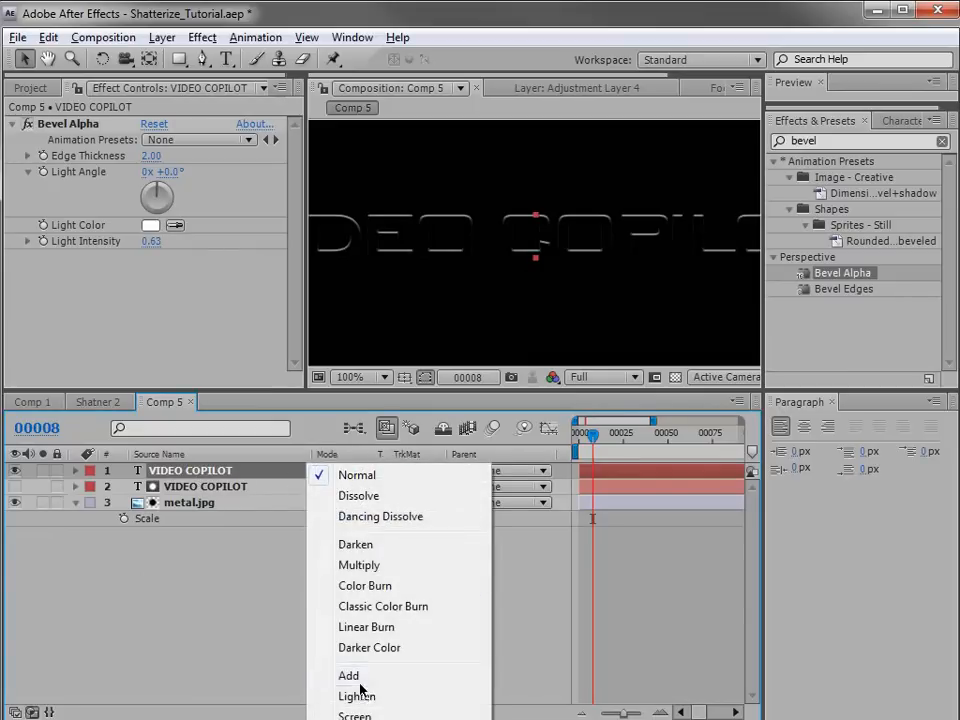
{"action": "left_click", "coordinate": [350, 676]}
{"action": "key", "text": "grave"}
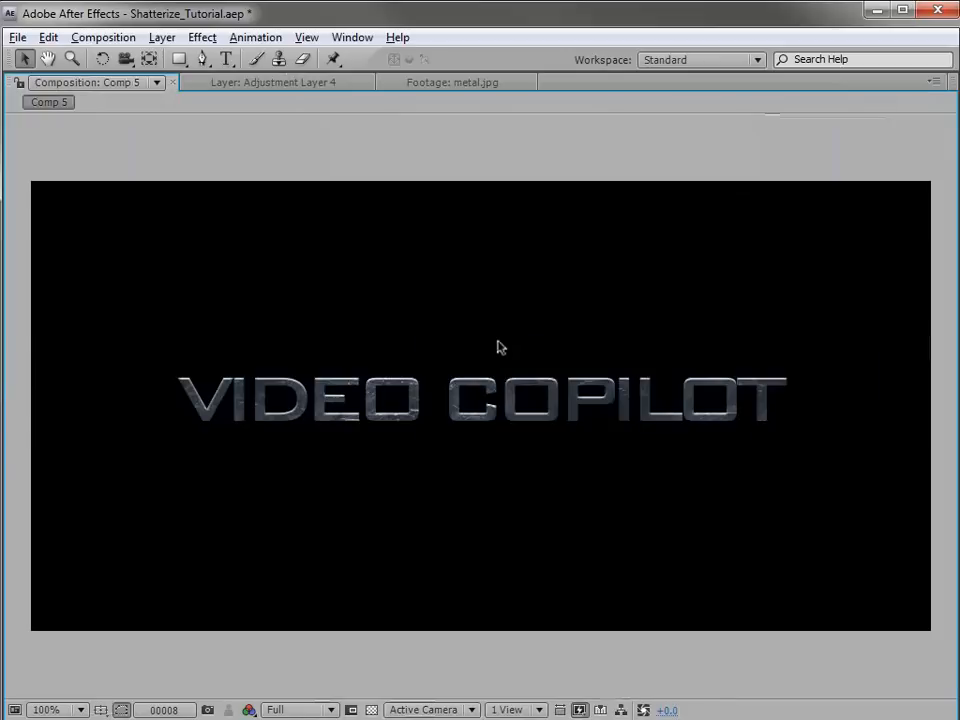
{"action": "key", "text": "grave"}
Duplicate the beveled VIDEO COPILOT layer and set the copy's Bevel Alpha light angle to -206° and edge thickness to 1.
{"action": "left_click", "coordinate": [189, 470]}
{"action": "key", "text": "ctrl+d"}
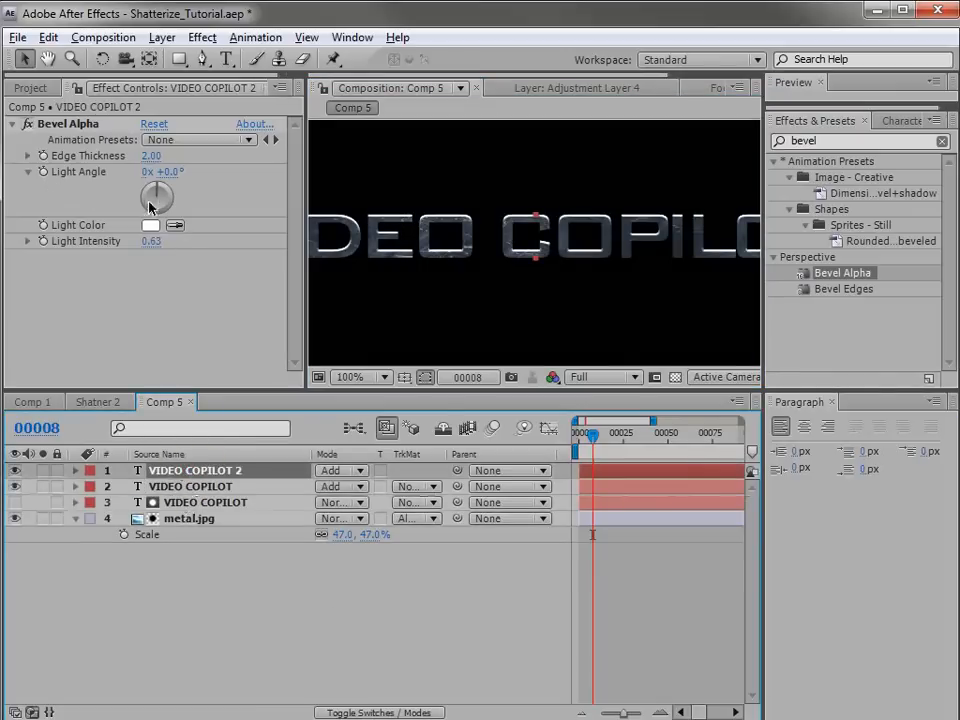
{"action": "left_click_drag", "start_coordinate": [155, 212], "coordinate": [163, 212]}
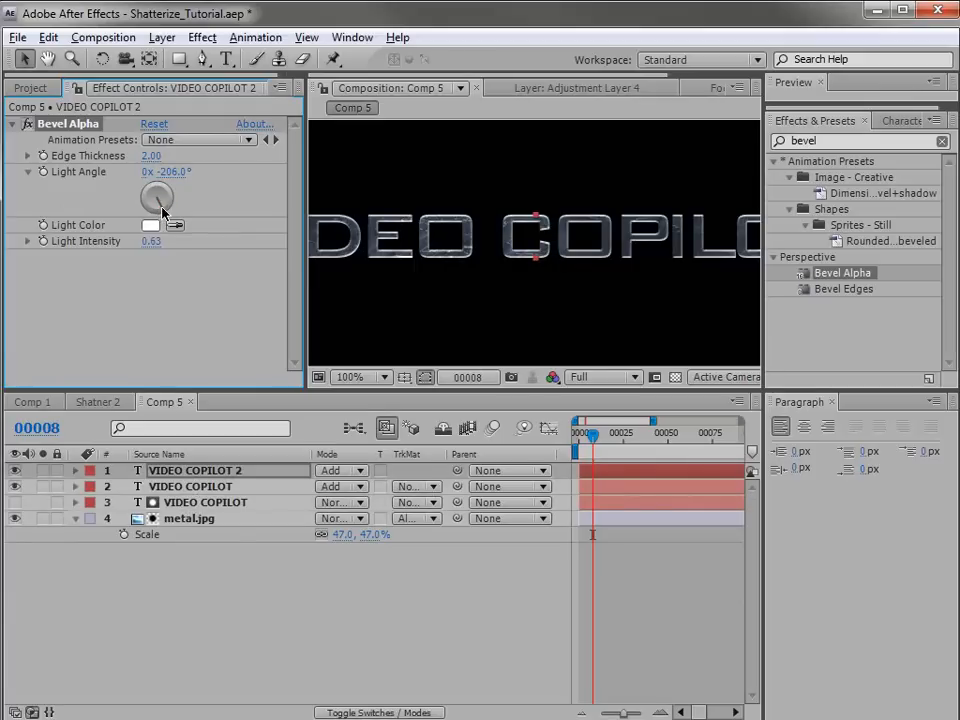
{"action": "left_click_drag", "start_coordinate": [148, 156], "coordinate": [136, 164]}
{"action": "key", "text": "grave"}
{"action": "key", "text": "grave"}
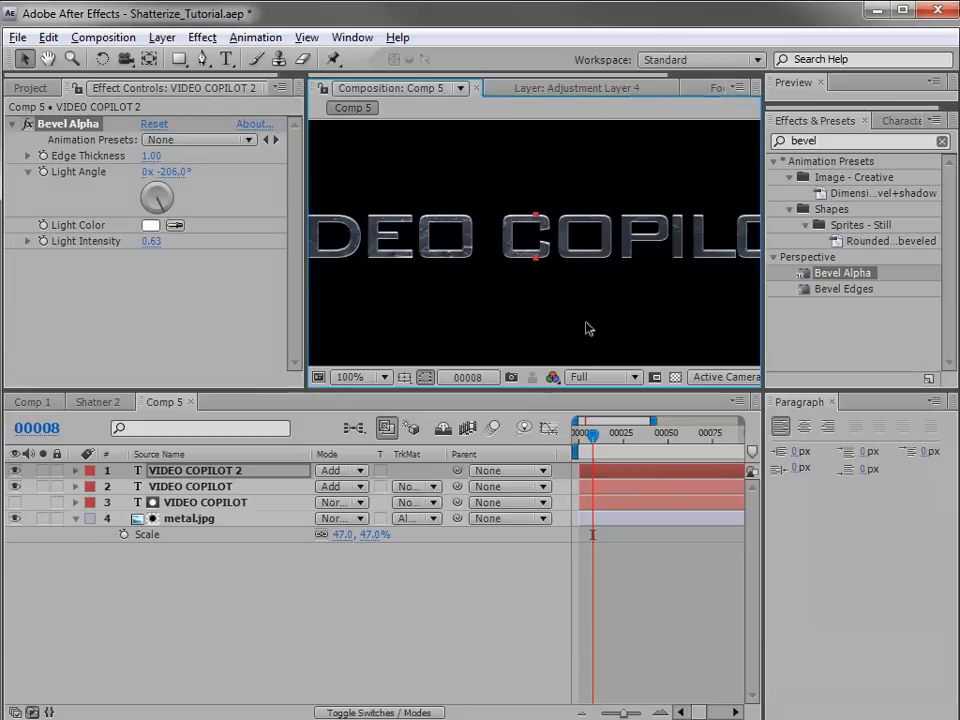
Lower the Bevel Alpha light intensity of VIDEO COPILOT 2 to 0.35 and check the whole title.
{"action": "left_click_drag", "start_coordinate": [151, 241], "coordinate": [133, 249]}
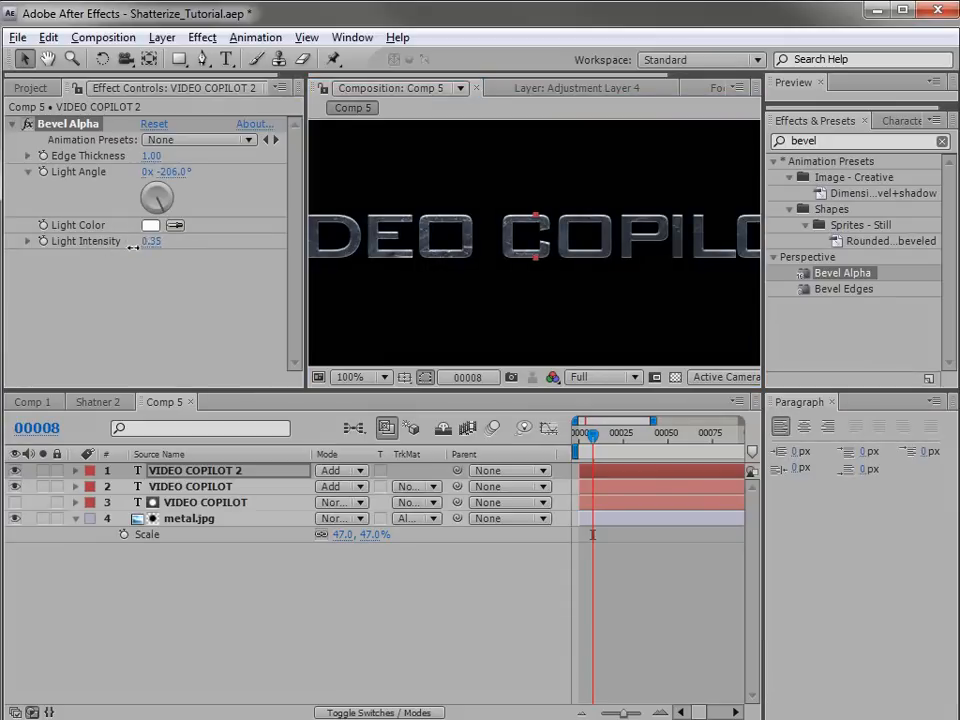
{"action": "key", "text": "grave"}
{"action": "key", "text": "grave"}
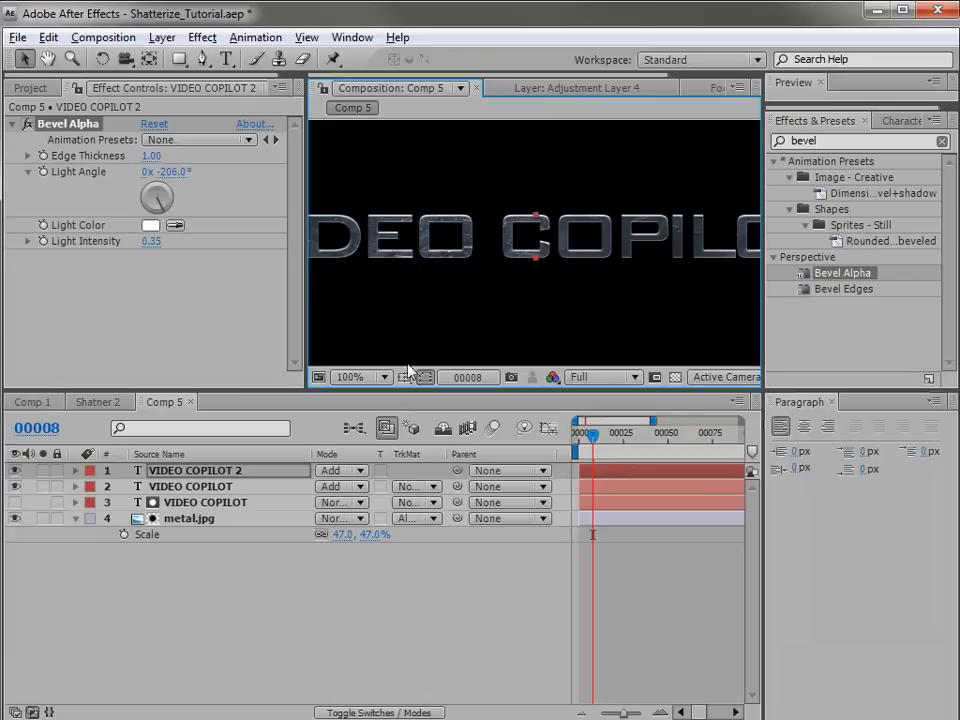
{"action": "left_click", "coordinate": [278, 569]}
{"action": "scroll", "coordinate": [431, 308], "scroll_direction": "down", "scroll_amount": 1}
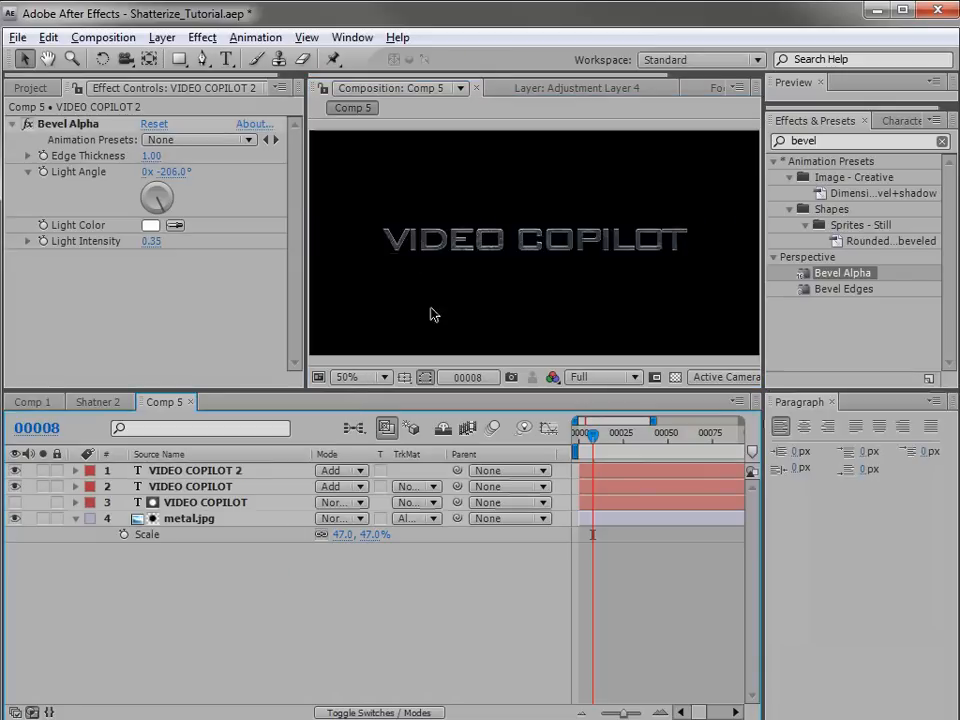
Pre-compose all three text layers and metal.jpg into a new composition named "Text Title", moving all attributes into it.
{"action": "left_click", "coordinate": [195, 472]}
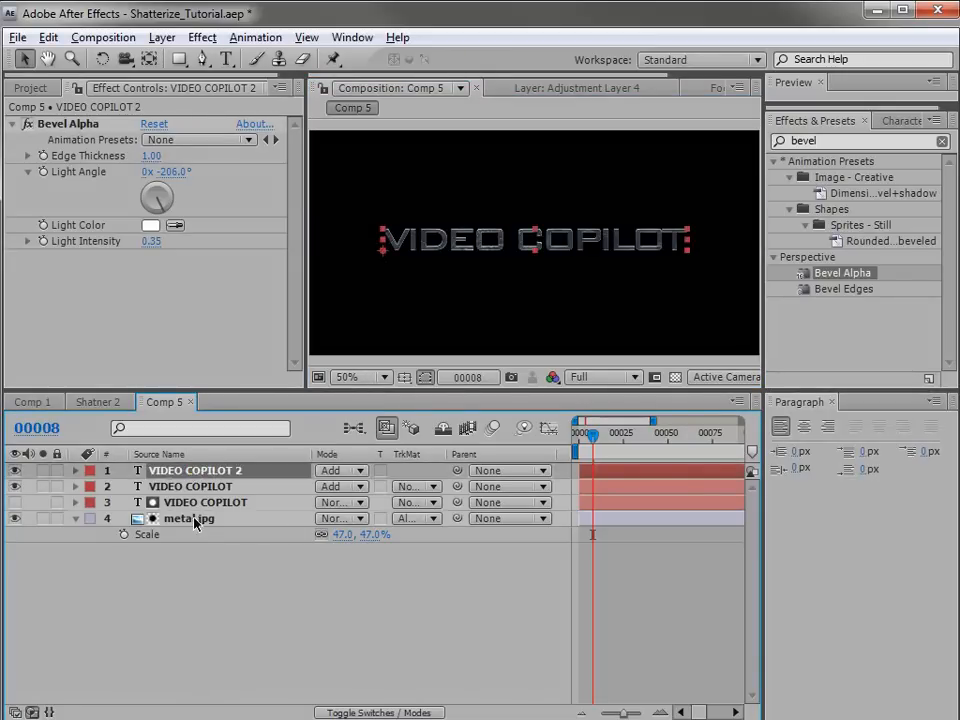
{"action": "left_click", "coordinate": [190, 518], "text": "shift"}
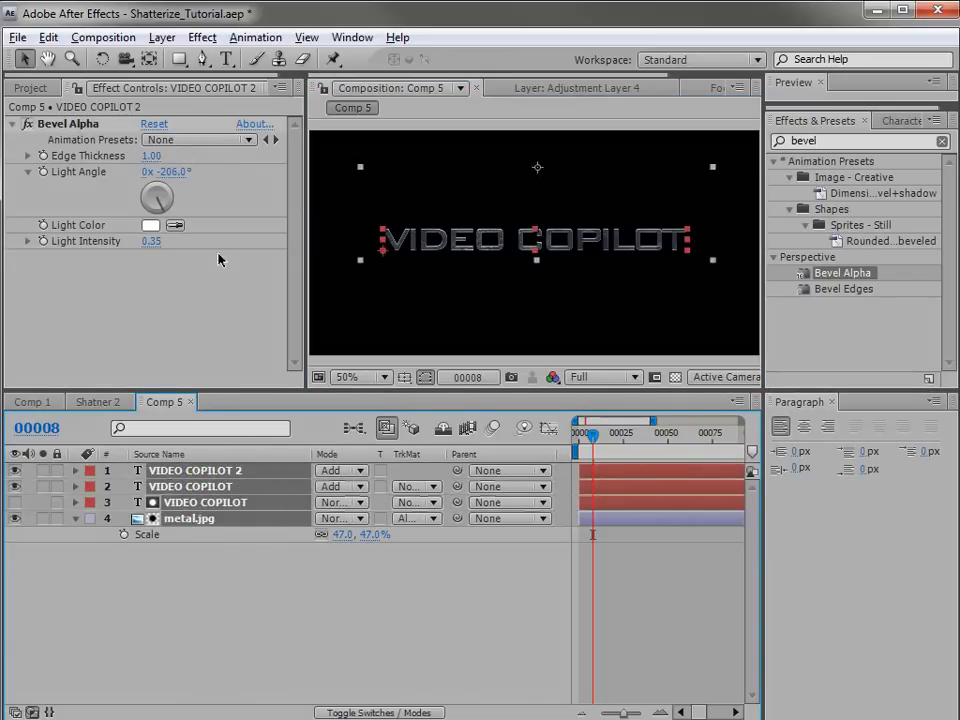
{"action": "left_click", "coordinate": [161, 37]}
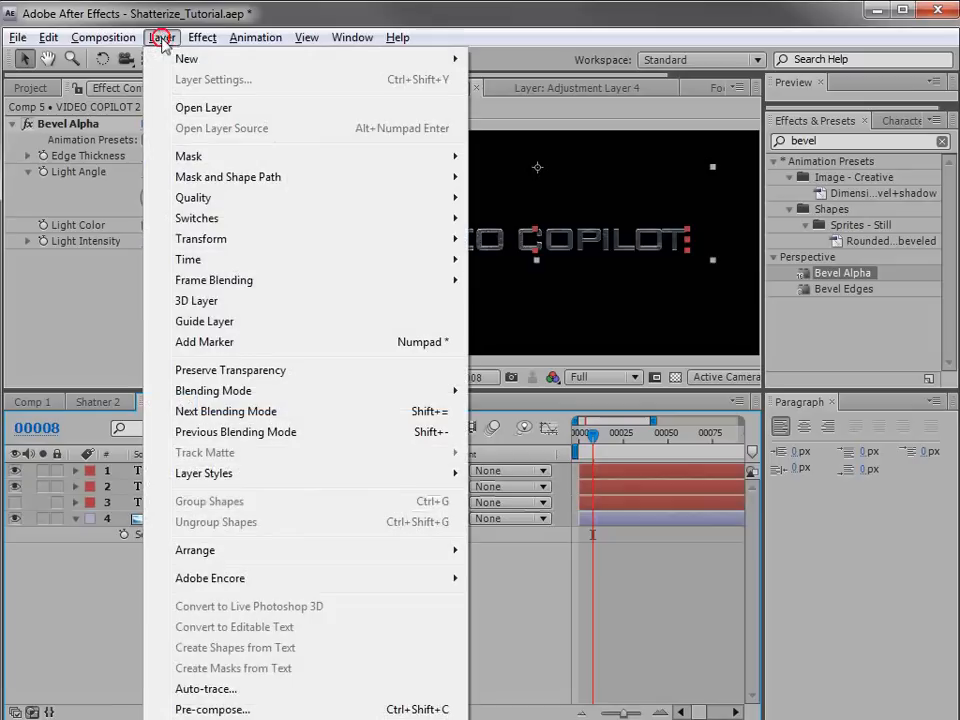
{"action": "left_click", "coordinate": [205, 709]}
{"action": "left_click_drag", "start_coordinate": [467, 376], "coordinate": [347, 385]}
{"action": "type", "text": "Text Title"}
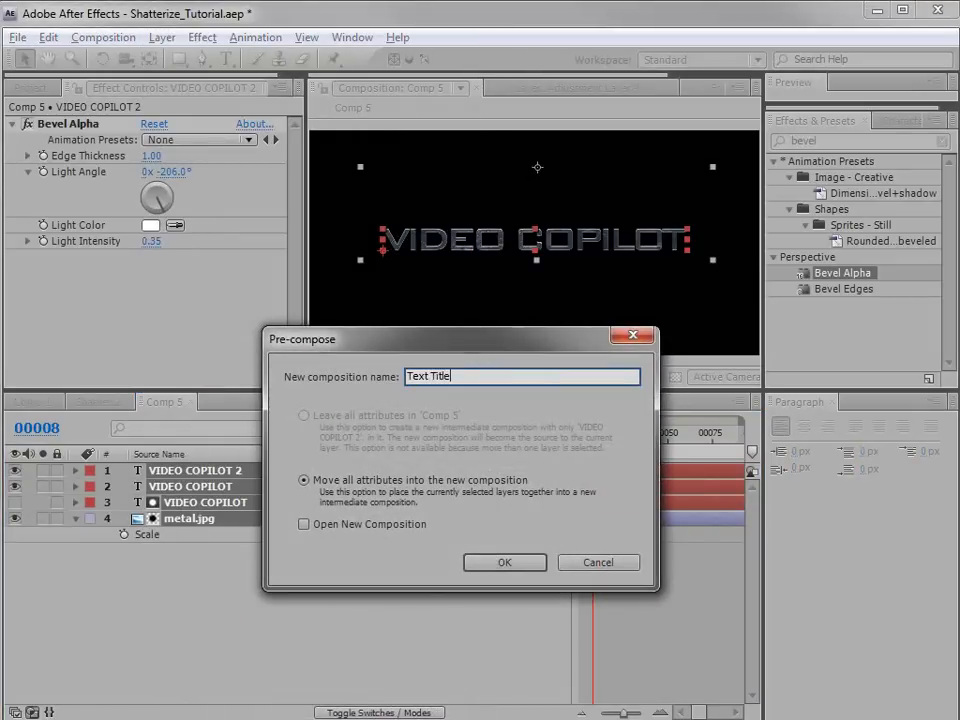
{"action": "left_click", "coordinate": [506, 563]}
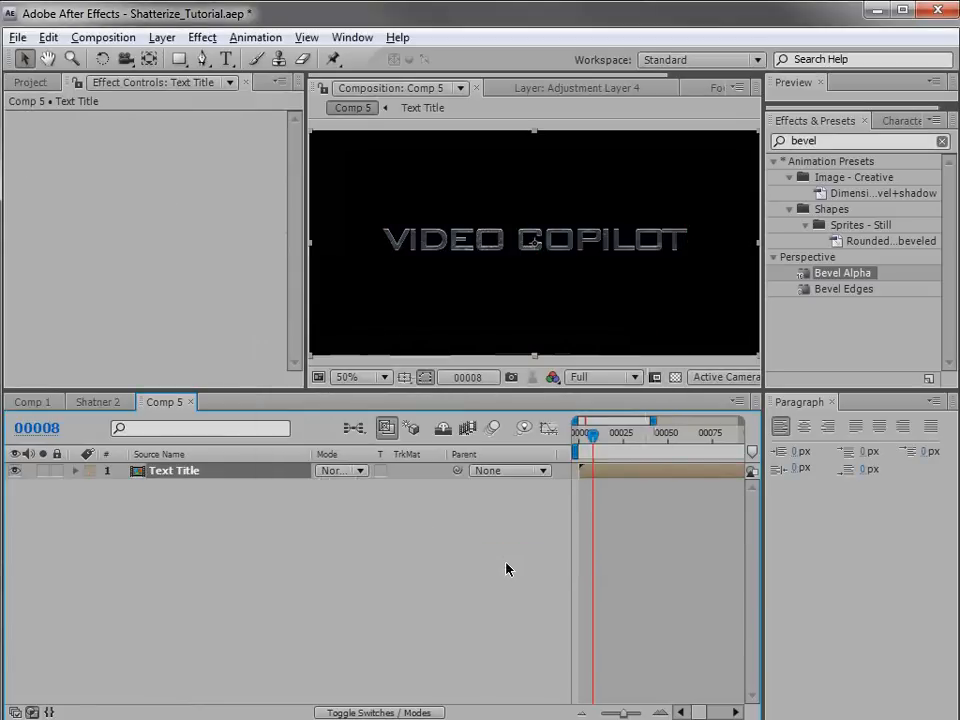
Search the effects for "pixel" and apply CC Pixel Polly to the Text Title layer.
{"action": "key", "text": "ctrl+5"}
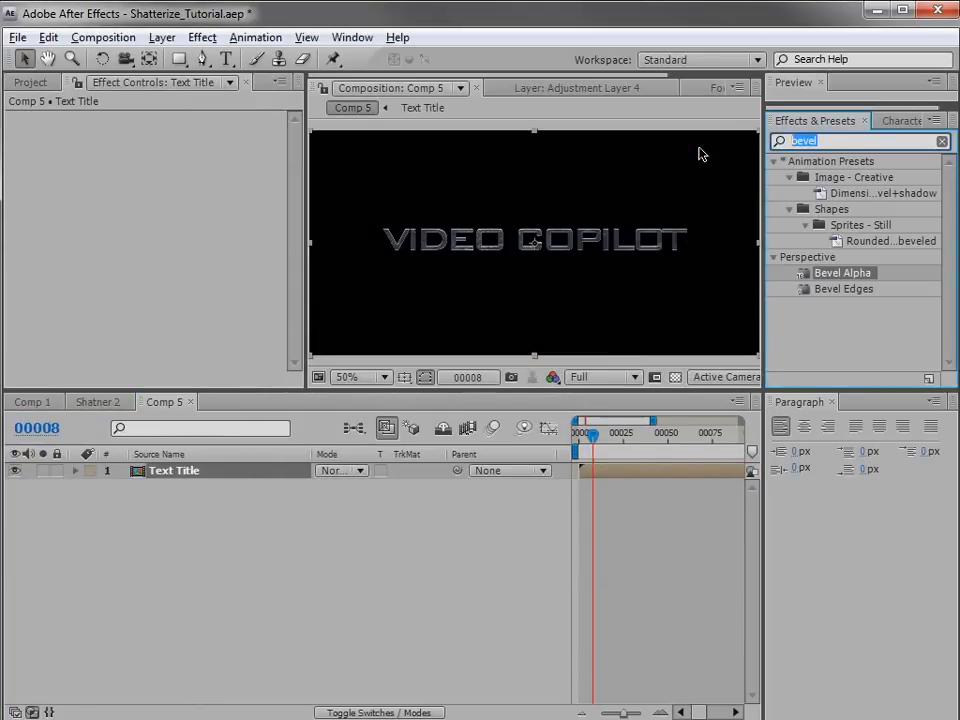
{"action": "type", "text": "pixel"}
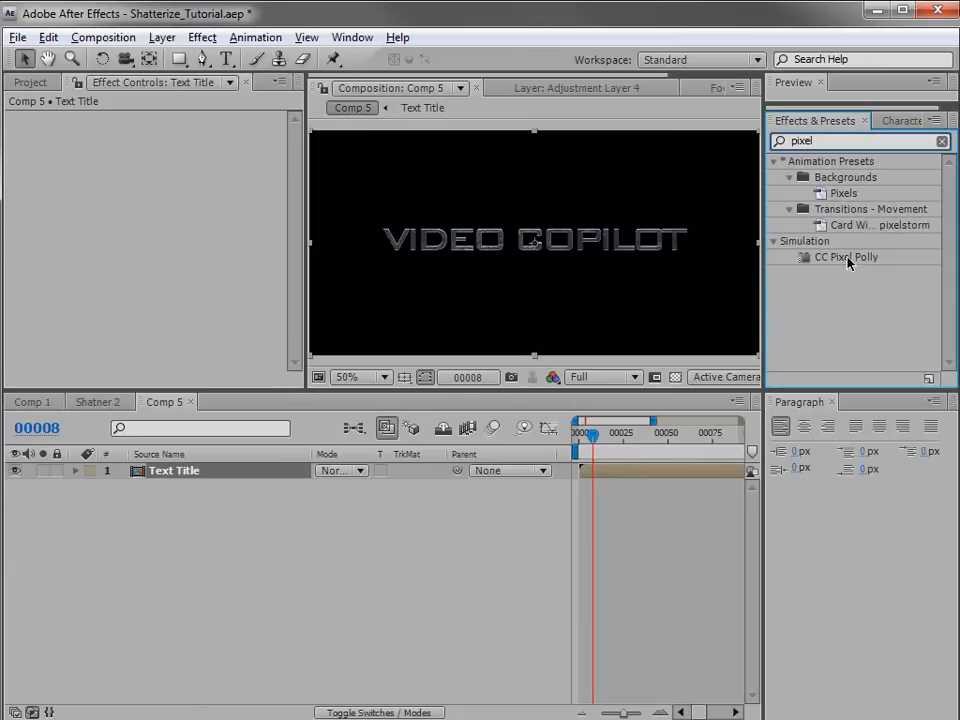
{"action": "left_click_drag", "start_coordinate": [848, 262], "coordinate": [586, 447]}
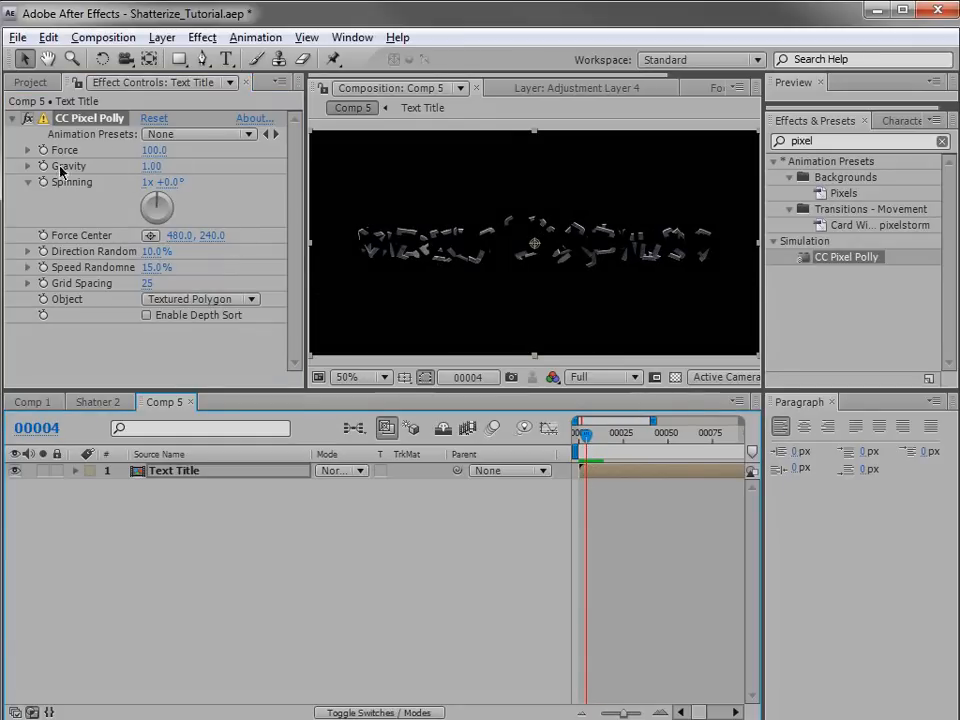
Set CC Pixel Polly's Gravity to 0 and Force to -49, scrubbing the timeline to preview the shatter.
{"action": "left_click", "coordinate": [150, 166]}
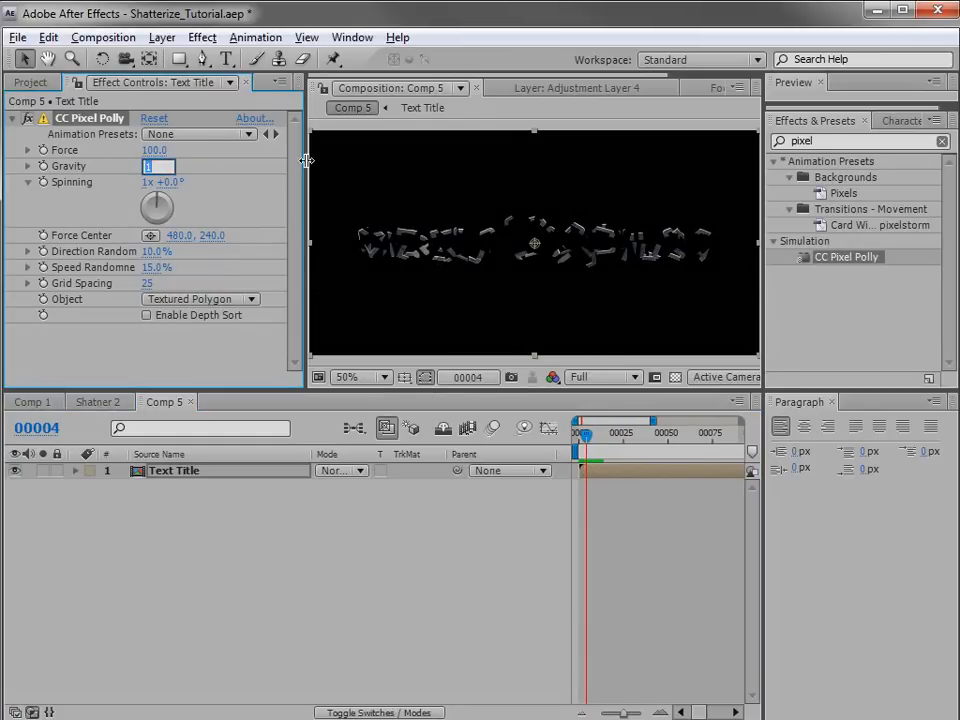
{"action": "type", "text": "0"}
{"action": "key", "text": "Return"}
{"action": "mouse_move", "coordinate": [585, 435]}
{"action": "left_mouse_down"}
{"action": "mouse_move", "coordinate": [615, 437]}
{"action": "mouse_move", "coordinate": [578, 452]}
{"action": "mouse_move", "coordinate": [595, 436]}
{"action": "left_mouse_up"}
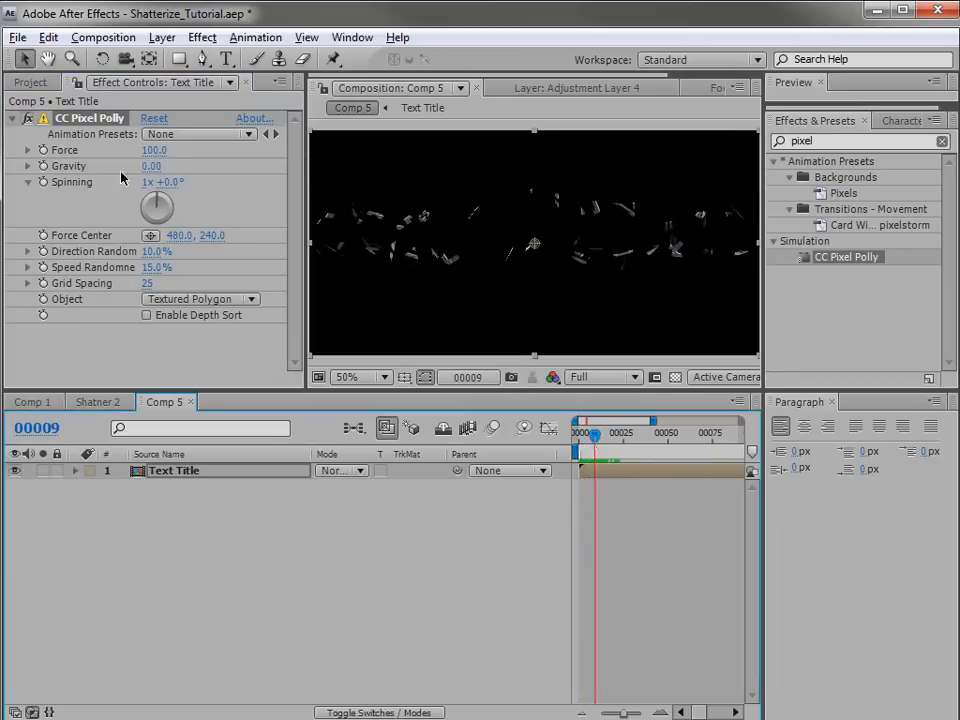
{"action": "left_click_drag", "start_coordinate": [170, 150], "coordinate": [138, 151]}
{"action": "mouse_move", "coordinate": [597, 437]}
{"action": "left_mouse_down"}
{"action": "mouse_move", "coordinate": [578, 437]}
{"action": "mouse_move", "coordinate": [652, 454]}
{"action": "mouse_move", "coordinate": [583, 454]}
{"action": "mouse_move", "coordinate": [605, 459]}
{"action": "left_mouse_up"}
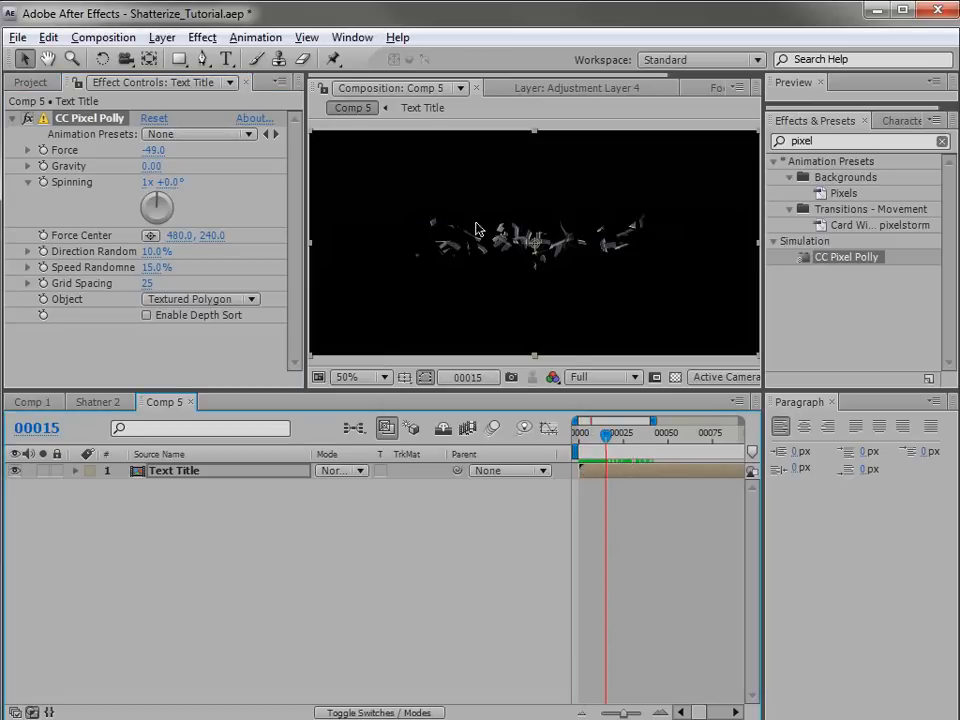
Set CC Pixel Polly's Direction Randomness to 36% and Speed Randomness to 87%, previewing the pieces over time.
{"action": "left_click_drag", "start_coordinate": [146, 252], "coordinate": [168, 255]}
{"action": "left_click_drag", "start_coordinate": [597, 440], "coordinate": [623, 437]}
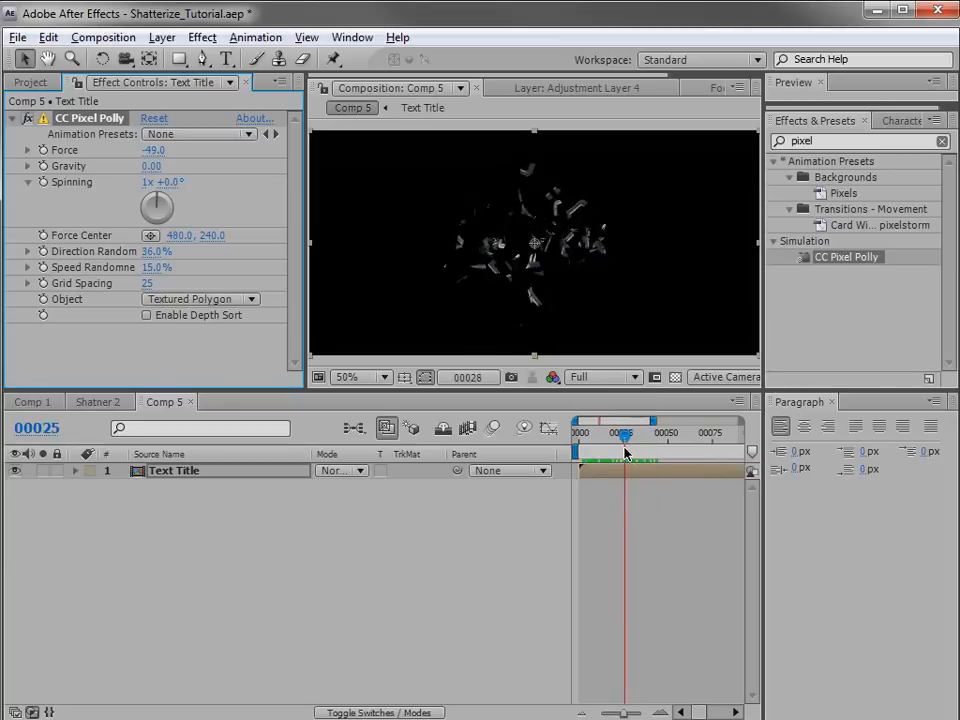
{"action": "left_click_drag", "start_coordinate": [156, 267], "coordinate": [238, 274]}
{"action": "left_click_drag", "start_coordinate": [643, 440], "coordinate": [621, 440]}
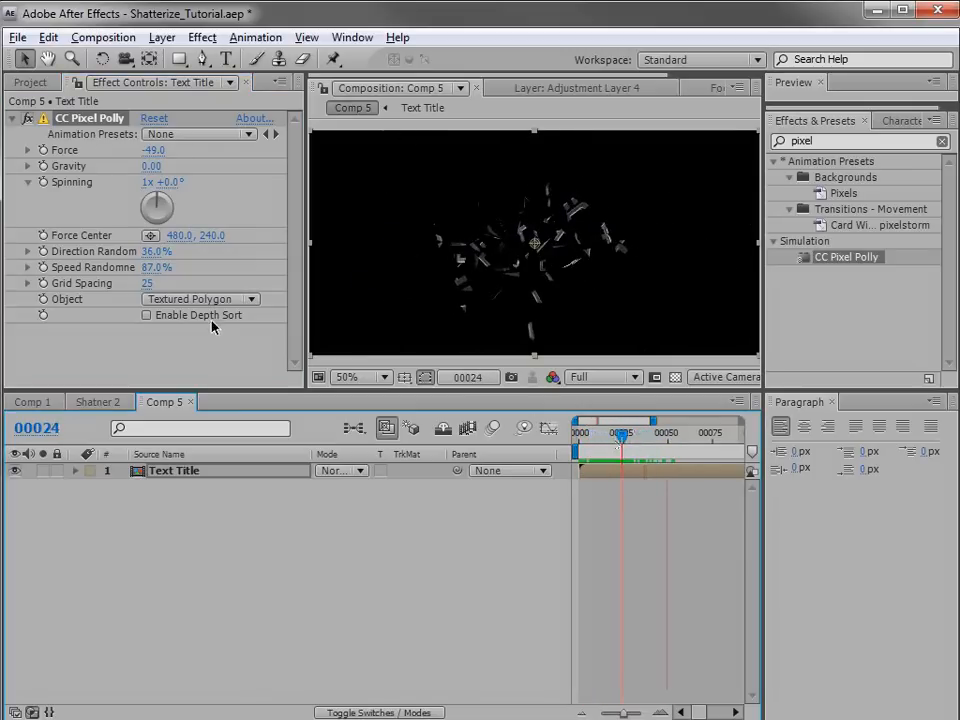
Try CC Pixel Polly Grid Spacing values of 1 and 8 and inspect the size of the pieces.
{"action": "left_click_drag", "start_coordinate": [146, 284], "coordinate": [66, 283]}
{"action": "left_click", "coordinate": [152, 284]}
{"action": "left_click", "coordinate": [195, 281]}
{"action": "left_click", "coordinate": [148, 283]}
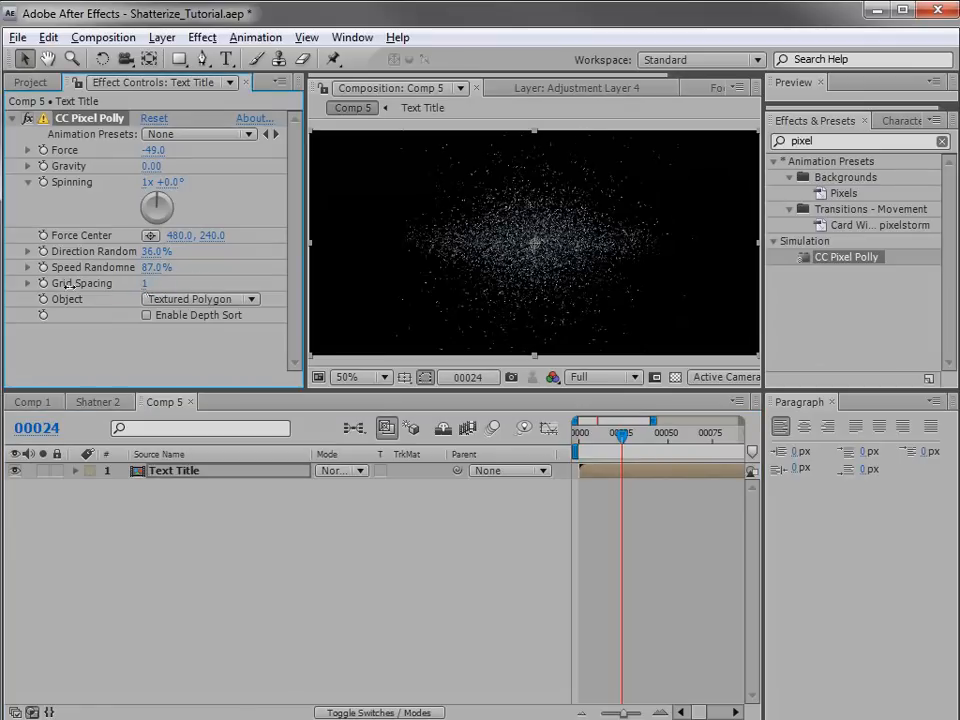
{"action": "scroll", "coordinate": [589, 279], "scroll_direction": "up", "scroll_amount": 1}
{"action": "left_click", "coordinate": [588, 446]}
{"action": "left_click_drag", "start_coordinate": [588, 446], "coordinate": [613, 443]}
{"action": "left_click_drag", "start_coordinate": [146, 284], "coordinate": [148, 283]}
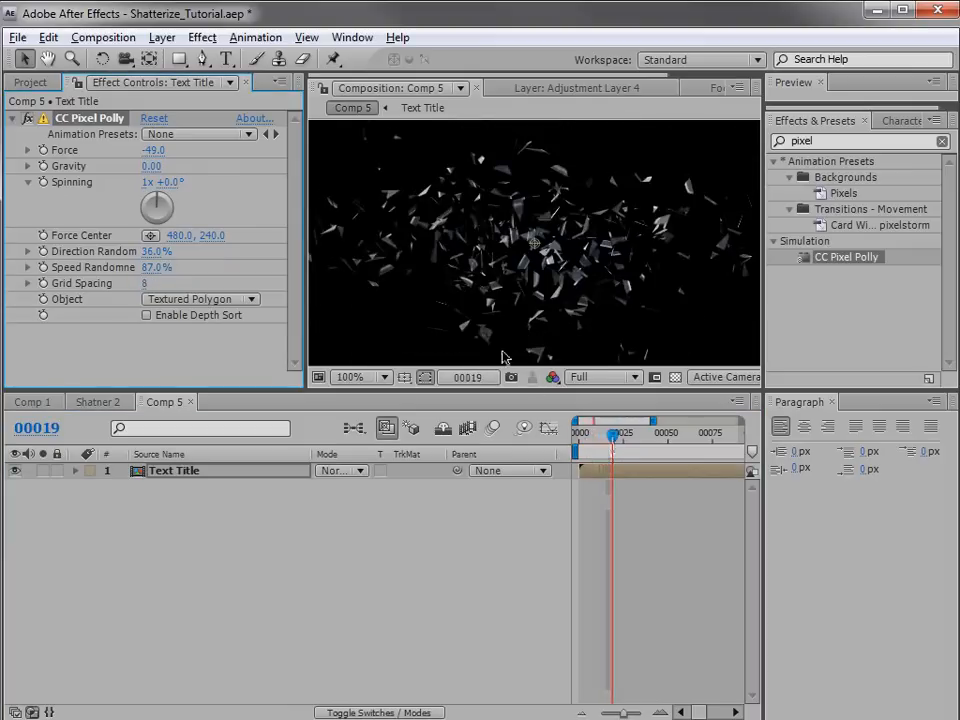
Set CC Pixel Polly's Grid Spacing to 16 and preview the shattered title around frame 10.
{"action": "left_click", "coordinate": [145, 283]}
{"action": "type", "text": "16"}
{"action": "key", "text": "Return"}
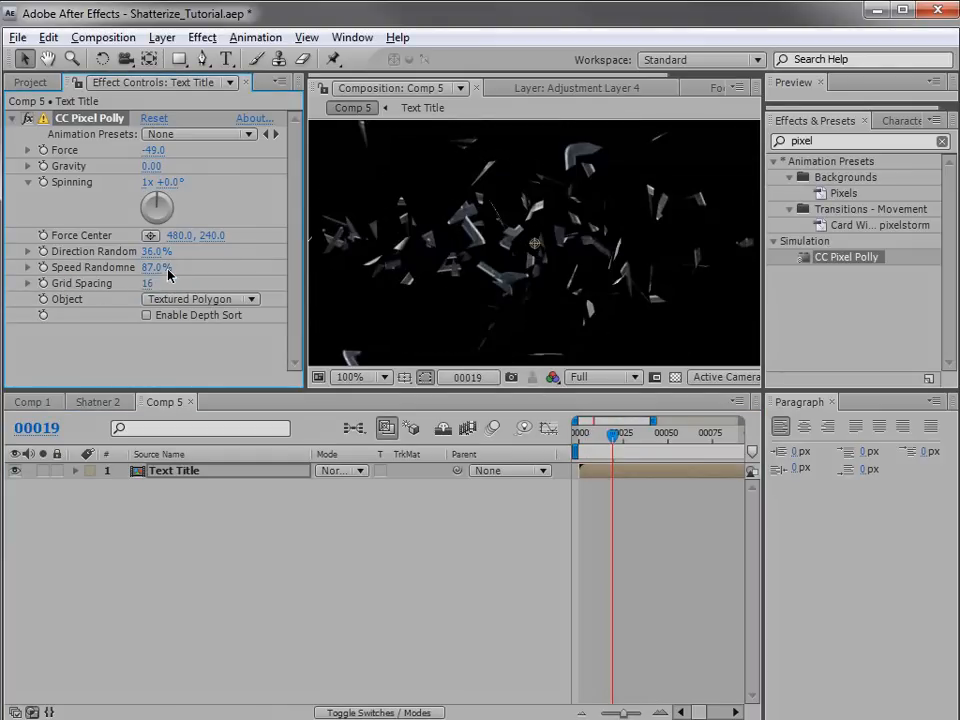
{"action": "scroll", "coordinate": [571, 288], "scroll_direction": "down", "scroll_amount": 1}
{"action": "scroll", "coordinate": [574, 290], "scroll_direction": "up", "scroll_amount": 1}
{"action": "mouse_move", "coordinate": [593, 434]}
{"action": "left_mouse_down"}
{"action": "mouse_move", "coordinate": [583, 438]}
{"action": "mouse_move", "coordinate": [605, 441]}
{"action": "mouse_move", "coordinate": [596, 437]}
{"action": "left_mouse_up"}
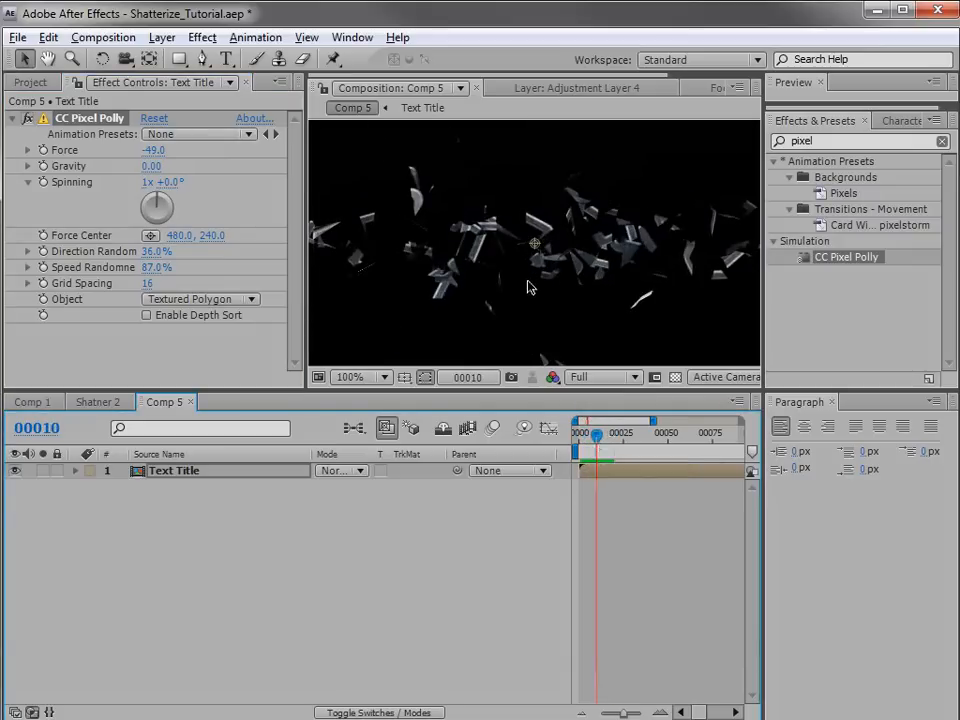
Set CC Pixel Polly's Spinning to 2x +0.0° and scrub the opening frames to preview the spinning pieces.
{"action": "scroll", "coordinate": [519, 310], "scroll_direction": "down", "scroll_amount": 1}
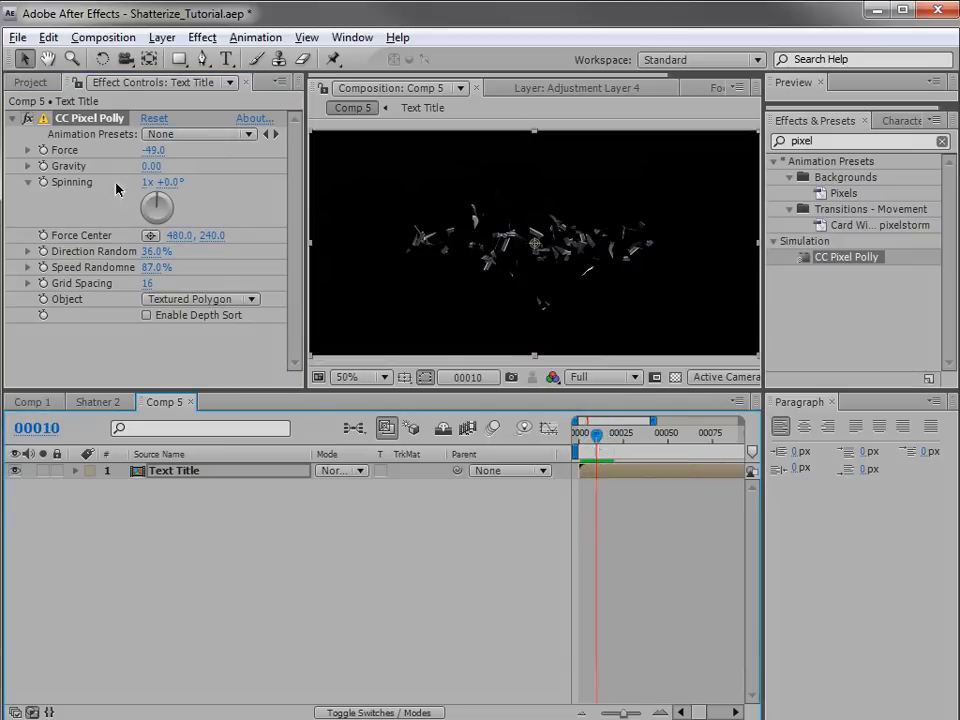
{"action": "left_click", "coordinate": [147, 182]}
{"action": "type", "text": "2"}
{"action": "key", "text": "Return"}
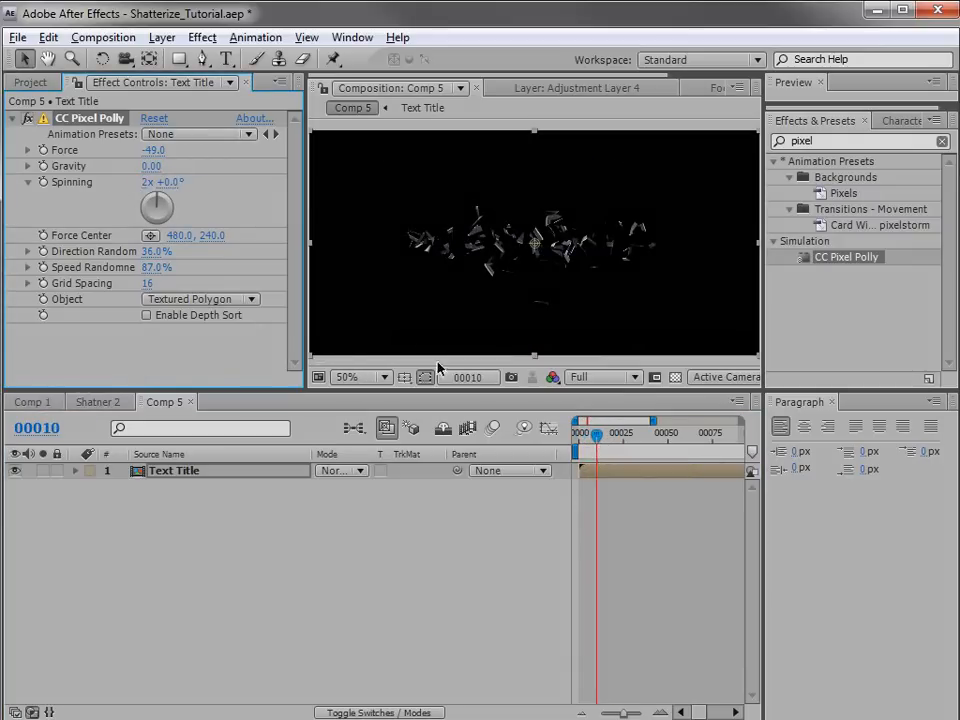
{"action": "left_click_drag", "start_coordinate": [585, 443], "coordinate": [619, 437]}
Lower CC Pixel Polly's Gravity to -0.43, scrubbing the timeline to preview how the pieces move.
{"action": "left_click_drag", "start_coordinate": [152, 170], "coordinate": [129, 186]}
{"action": "mouse_move", "coordinate": [617, 435]}
{"action": "left_mouse_down"}
{"action": "mouse_move", "coordinate": [579, 439]}
{"action": "mouse_move", "coordinate": [632, 447]}
{"action": "mouse_move", "coordinate": [614, 437]}
{"action": "left_mouse_up"}
{"action": "left_click_drag", "start_coordinate": [150, 167], "coordinate": [154, 169]}
{"action": "mouse_move", "coordinate": [614, 437]}
{"action": "left_mouse_down"}
{"action": "mouse_move", "coordinate": [598, 446]}
{"action": "mouse_move", "coordinate": [636, 445]}
{"action": "mouse_move", "coordinate": [621, 445]}
{"action": "left_mouse_up"}
{"action": "left_click", "coordinate": [663, 557]}
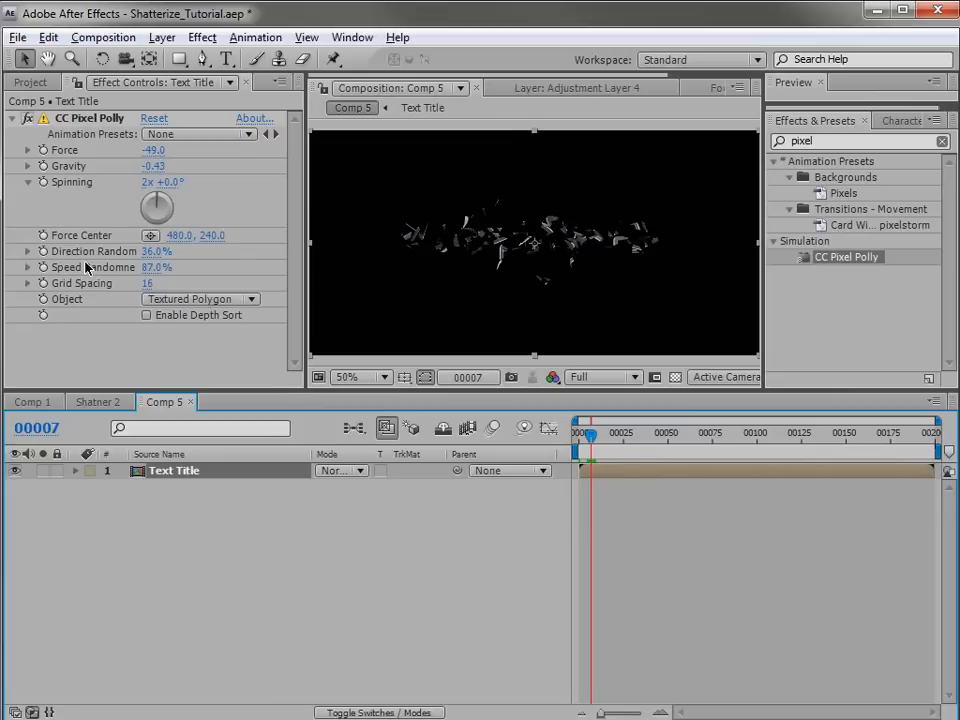
Add the expression wiggle(0,25) to CC Pixel Polly's Force.
{"action": "left_click", "coordinate": [43, 150], "text": "alt"}
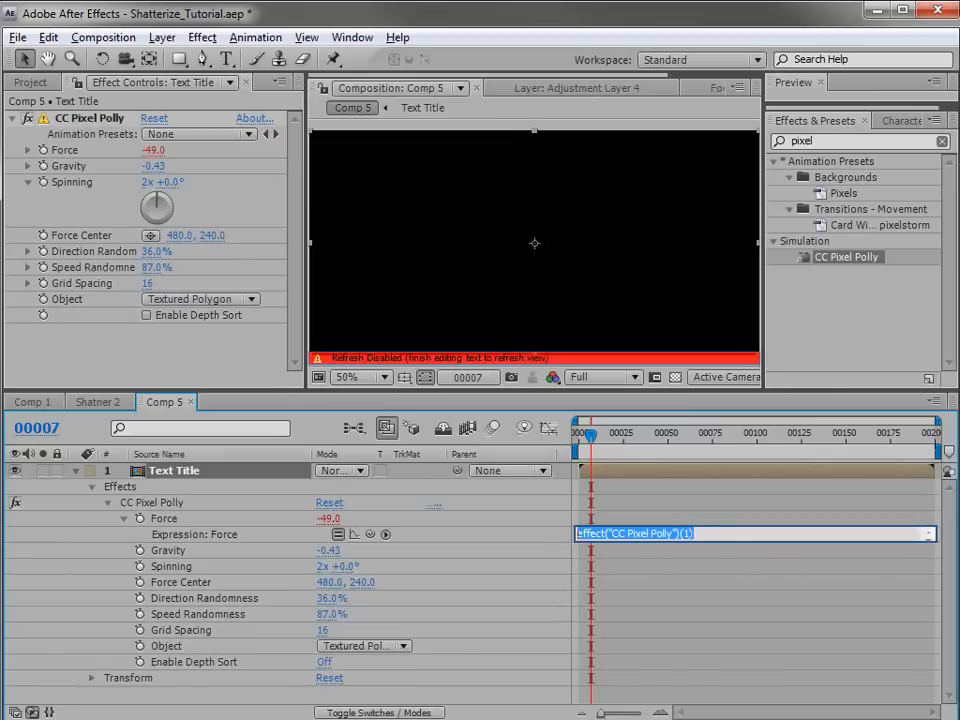
{"action": "type", "text": "wiggle("}
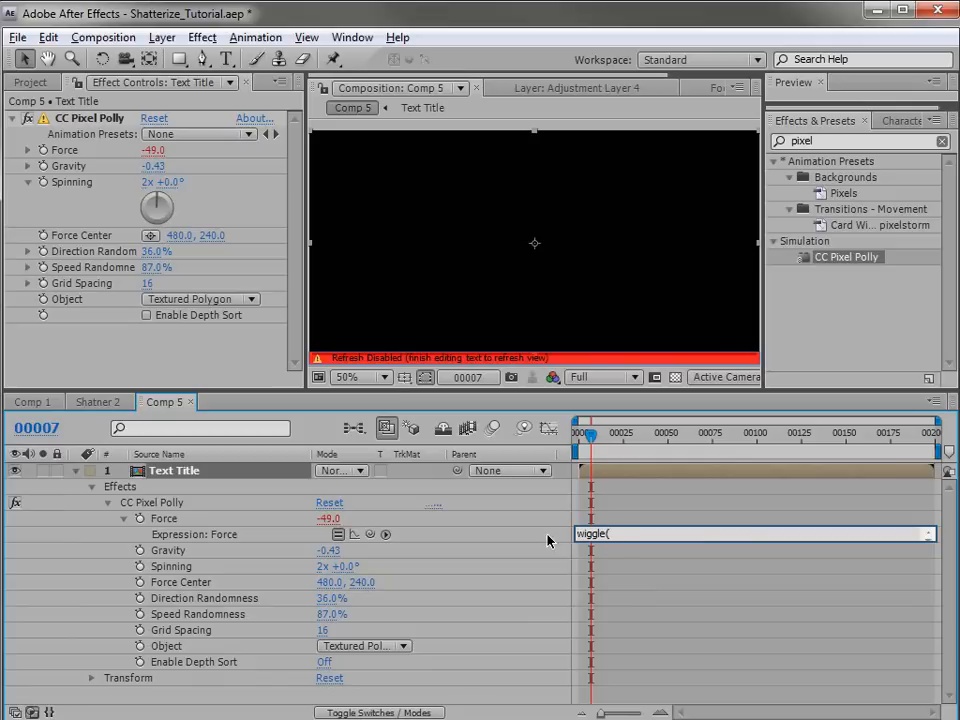
{"action": "type", "text": "0,25)"}
{"action": "left_click", "coordinate": [607, 552]}
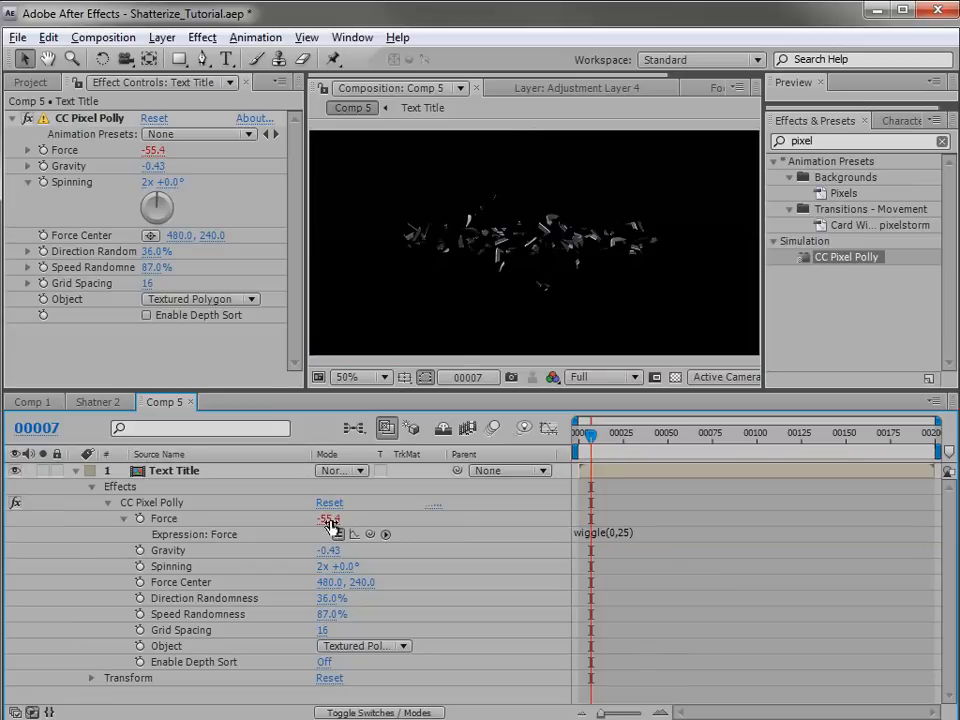
Copy the Force wiggle expression and apply it to Speed Randomness as wiggle(0,25).
{"action": "left_click", "coordinate": [590, 532]}
{"action": "key", "text": "ctrl+c"}
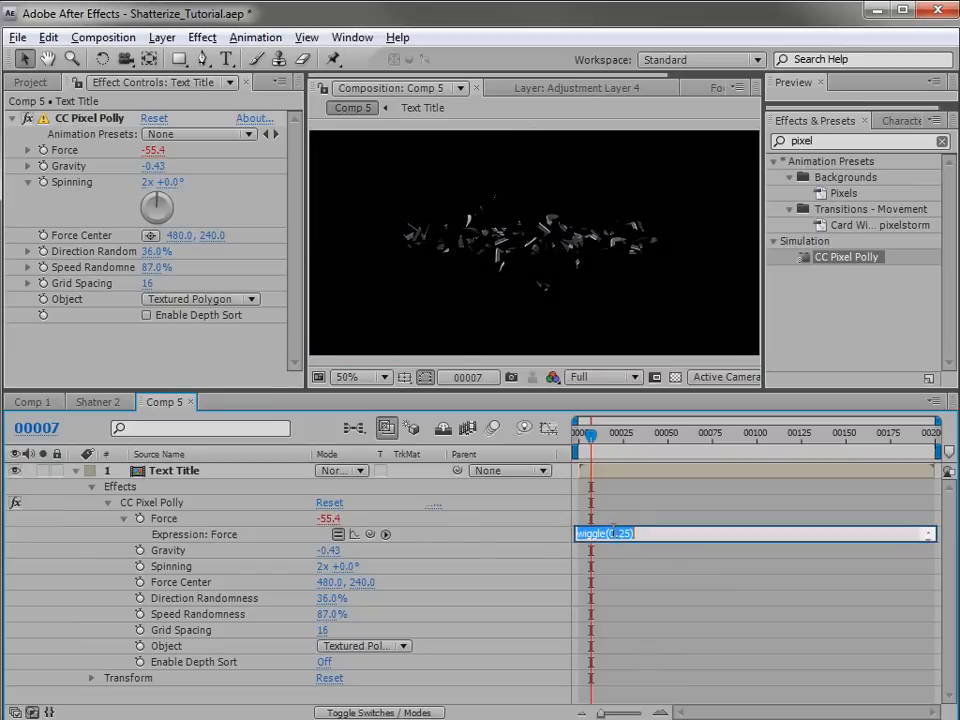
{"action": "left_click", "coordinate": [139, 614], "text": "alt"}
{"action": "key", "text": "ctrl+v"}
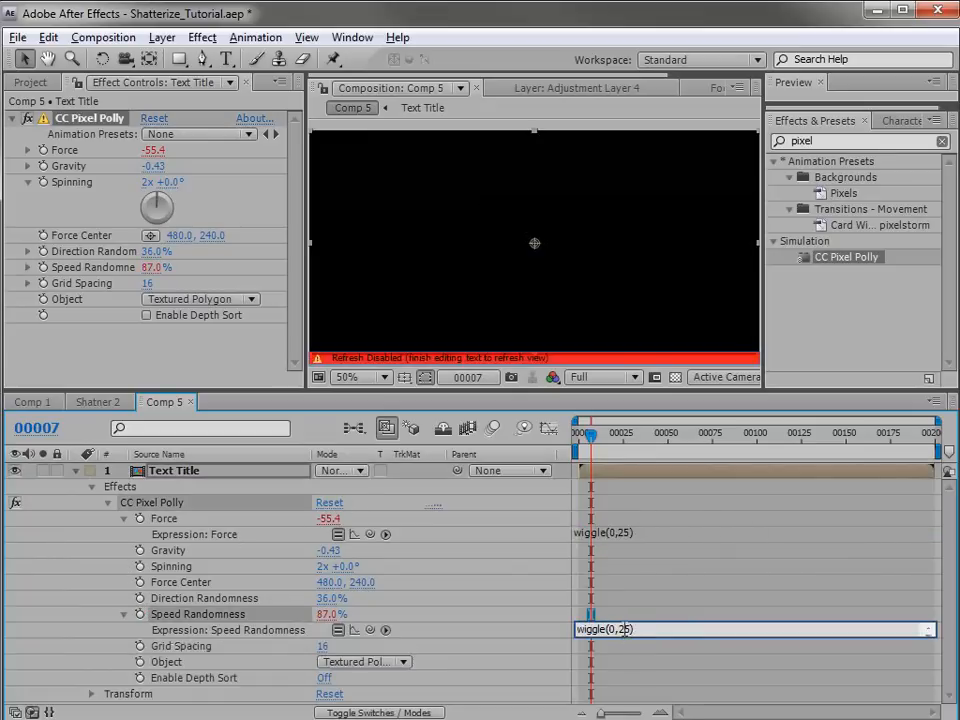
{"action": "left_click", "coordinate": [620, 626]}
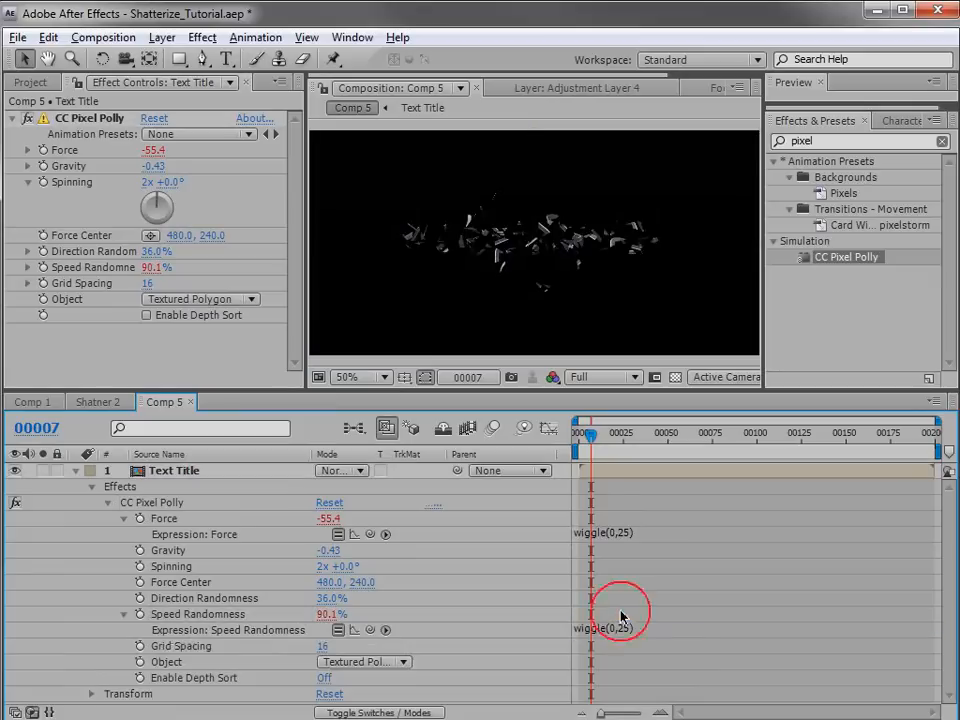
Apply the copied wiggle expression to Direction Randomness and change it to wiggle(0,15).
{"action": "left_click", "coordinate": [139, 600], "text": "alt"}
{"action": "key", "text": "ctrl+v"}
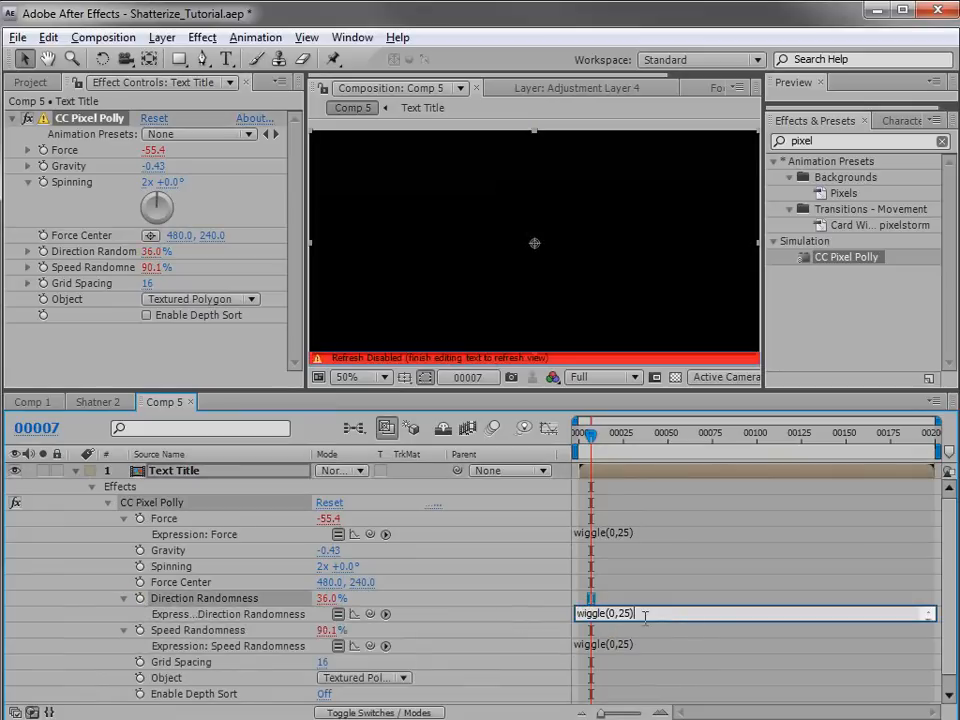
{"action": "type", "text": "1"}
{"action": "left_click", "coordinate": [641, 630]}
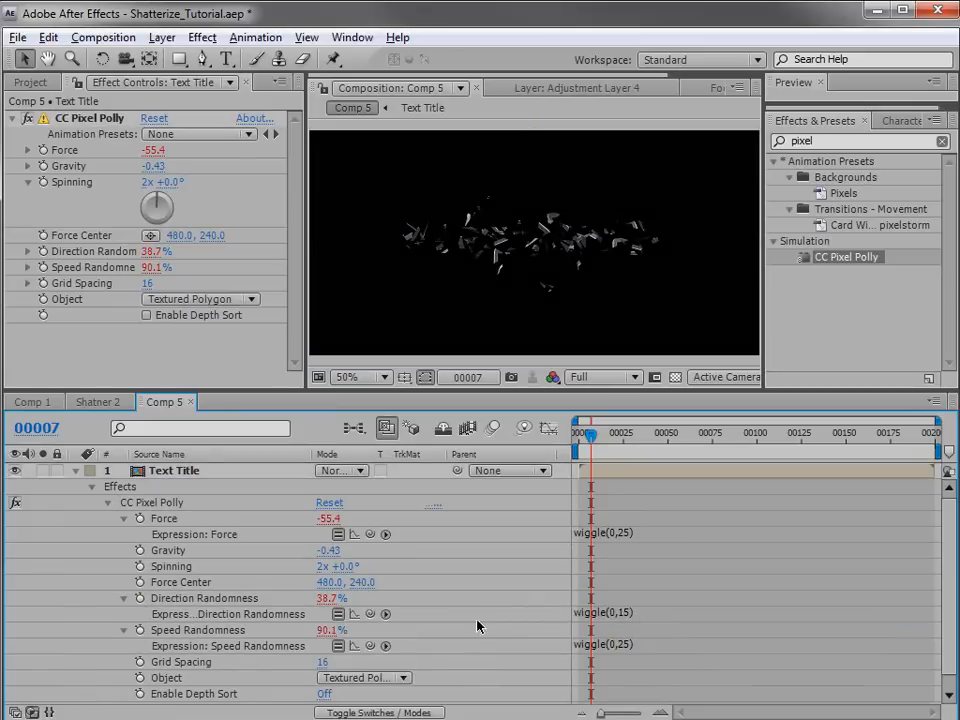
Add the expression wiggle(0,7) to Grid Spacing and preview the shatter up to frame 11.
{"action": "scroll", "coordinate": [396, 656], "scroll_direction": "down", "scroll_amount": 1}
{"action": "left_click", "coordinate": [140, 647], "text": "alt"}
{"action": "key", "text": "ctrl+v"}
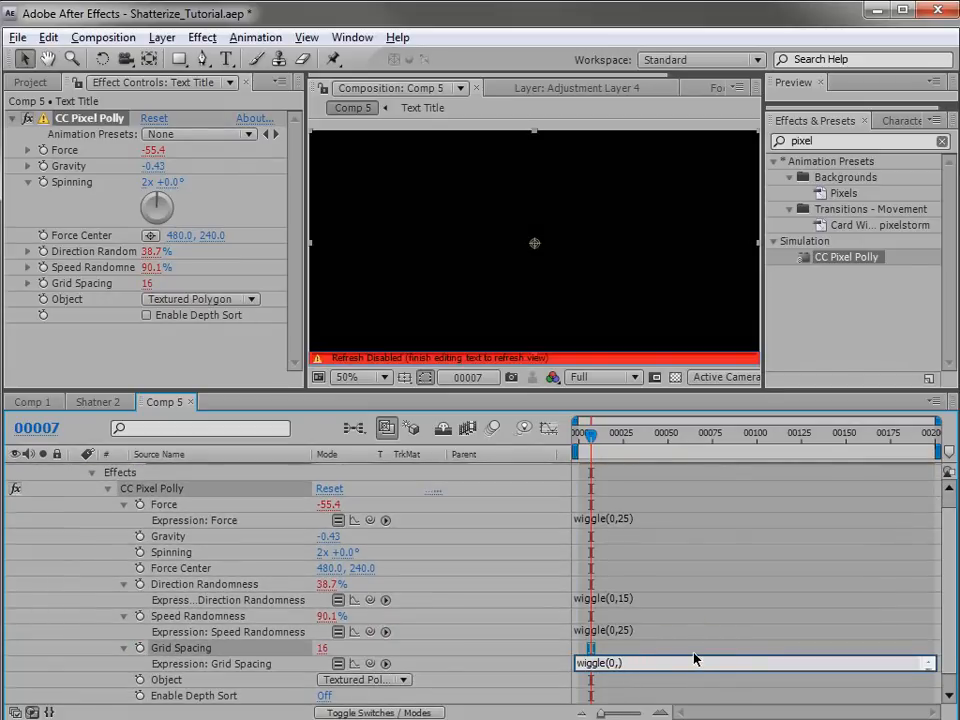
{"action": "left_click", "coordinate": [636, 650]}
{"action": "left_click_drag", "start_coordinate": [582, 438], "coordinate": [597, 439]}
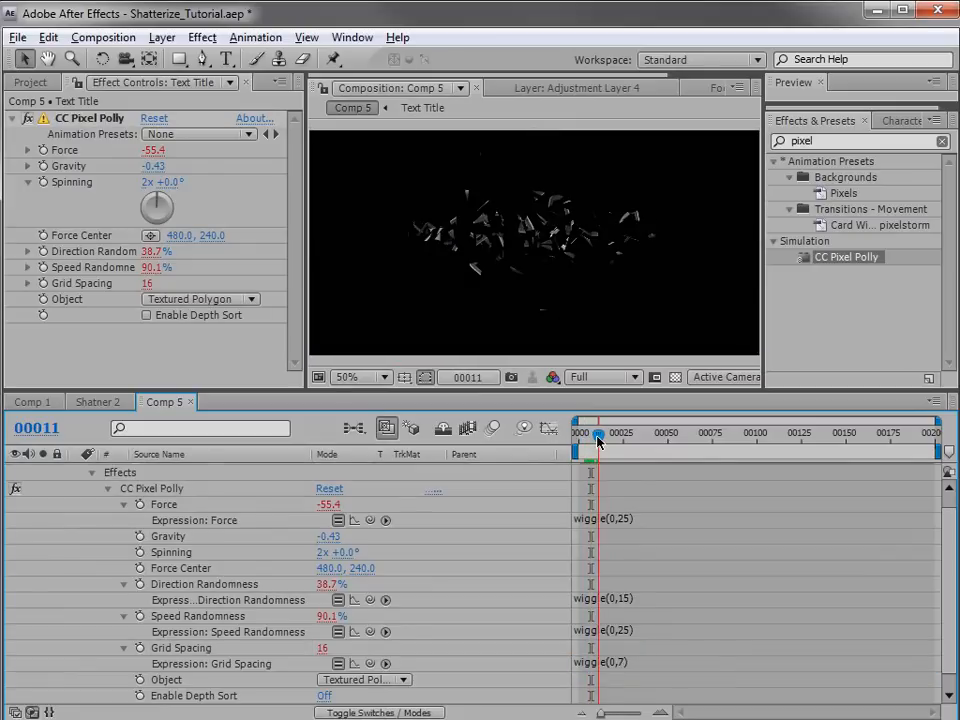
Duplicate the Text Title layer and solo the two copies in turn to compare their shatter patterns.
{"action": "scroll", "coordinate": [241, 535], "scroll_direction": "up", "scroll_amount": 1}
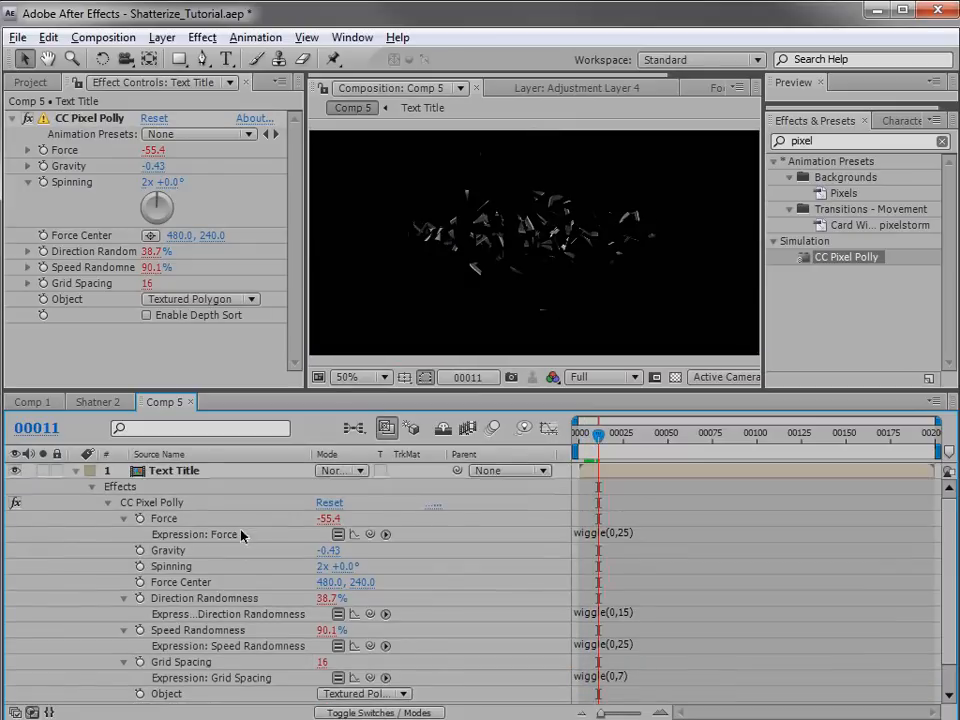
{"action": "left_click", "coordinate": [173, 478]}
{"action": "key", "text": "ctrl+d"}
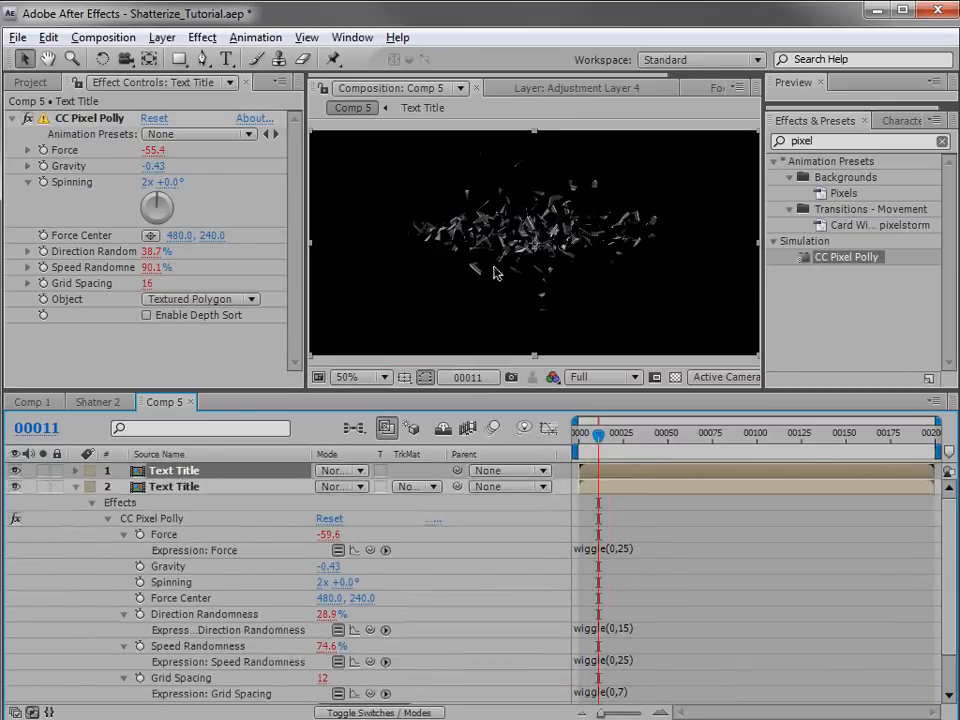
{"action": "left_click", "coordinate": [75, 486]}
{"action": "left_click", "coordinate": [43, 478]}
{"action": "left_click", "coordinate": [43, 471]}
{"action": "left_click", "coordinate": [43, 488]}
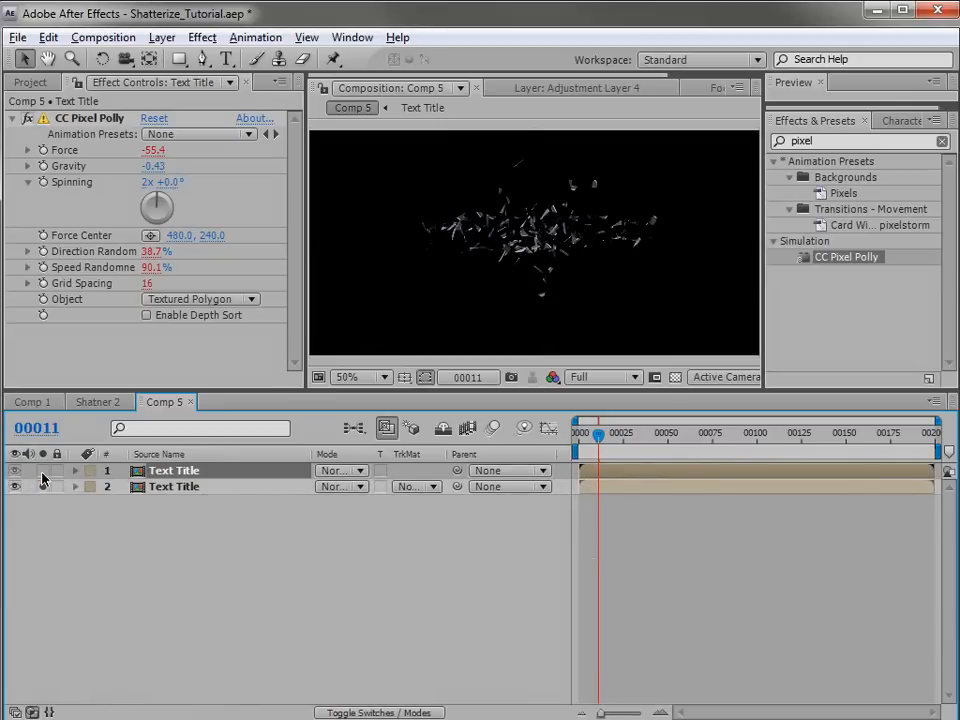
{"action": "left_click", "coordinate": [43, 471]}
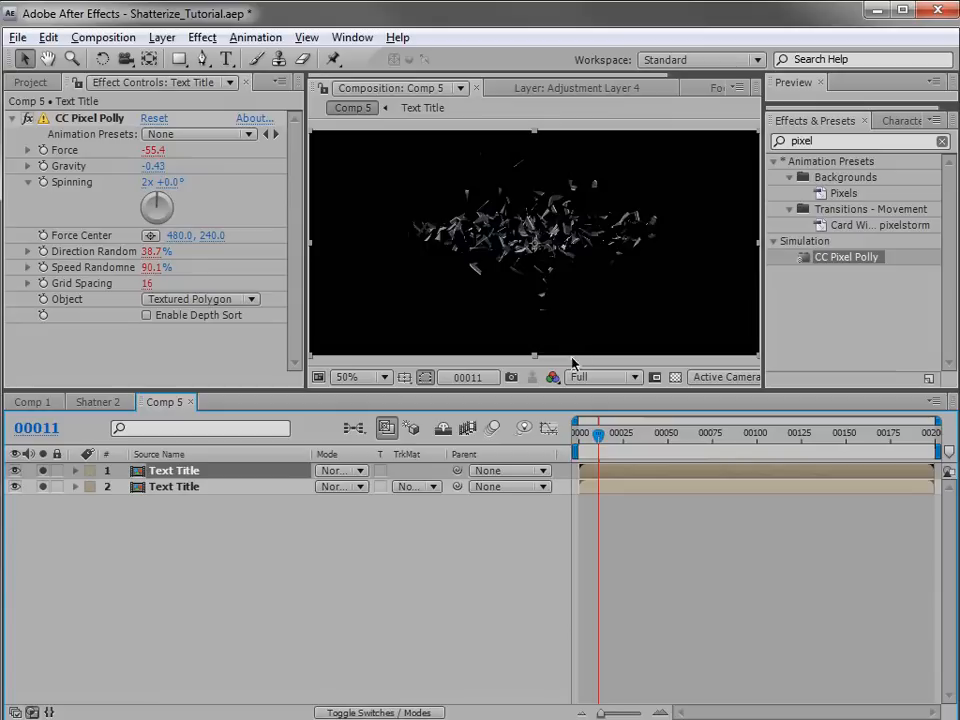
Preview the two-layer shatter at 100% and delete one of the Text Title copies.
{"action": "scroll", "coordinate": [556, 294], "scroll_direction": "up", "scroll_amount": 2}
{"action": "left_click_drag", "start_coordinate": [600, 449], "coordinate": [590, 448]}
{"action": "left_click", "coordinate": [130, 472]}
{"action": "key", "text": "Delete"}
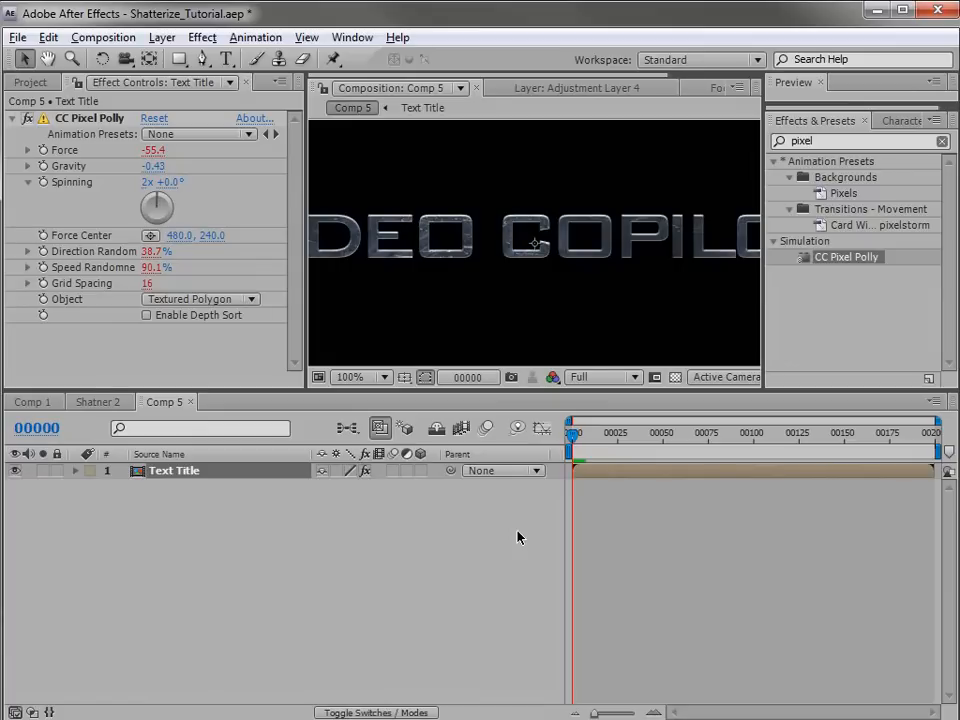
Draw a thin rectangular mask on Text Title at frame 0, spanning the comp's full width across the tops of the letters.
{"action": "left_click", "coordinate": [179, 59]}
{"action": "left_click_drag", "start_coordinate": [373, 208], "coordinate": [373, 208]}
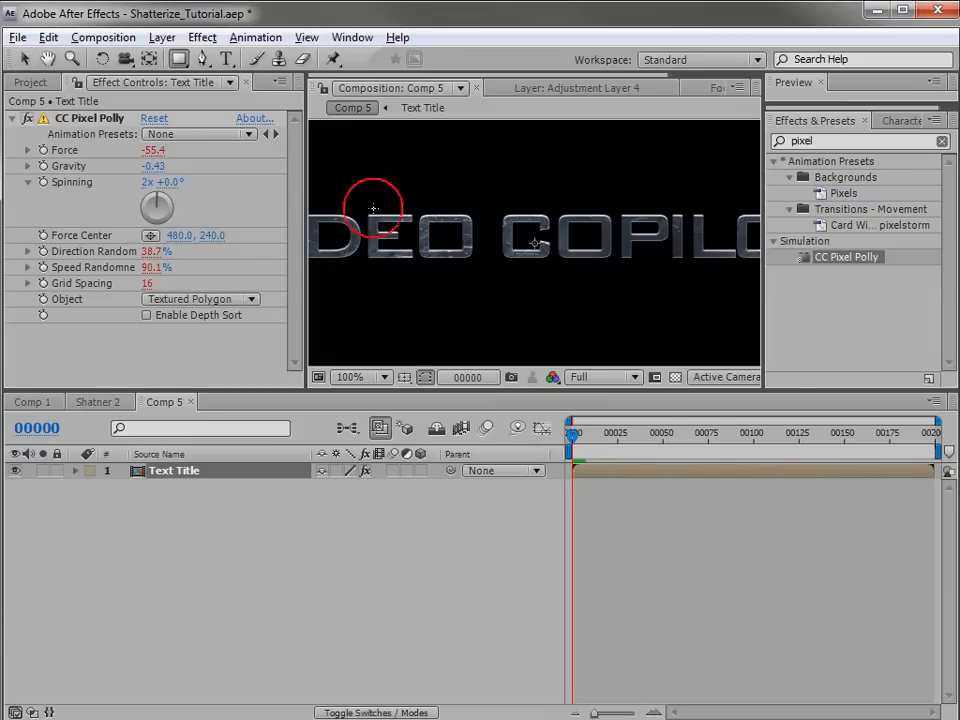
{"action": "key", "text": "grave"}
{"action": "left_click_drag", "start_coordinate": [24, 370], "coordinate": [940, 385]}
{"action": "key", "text": "v"}
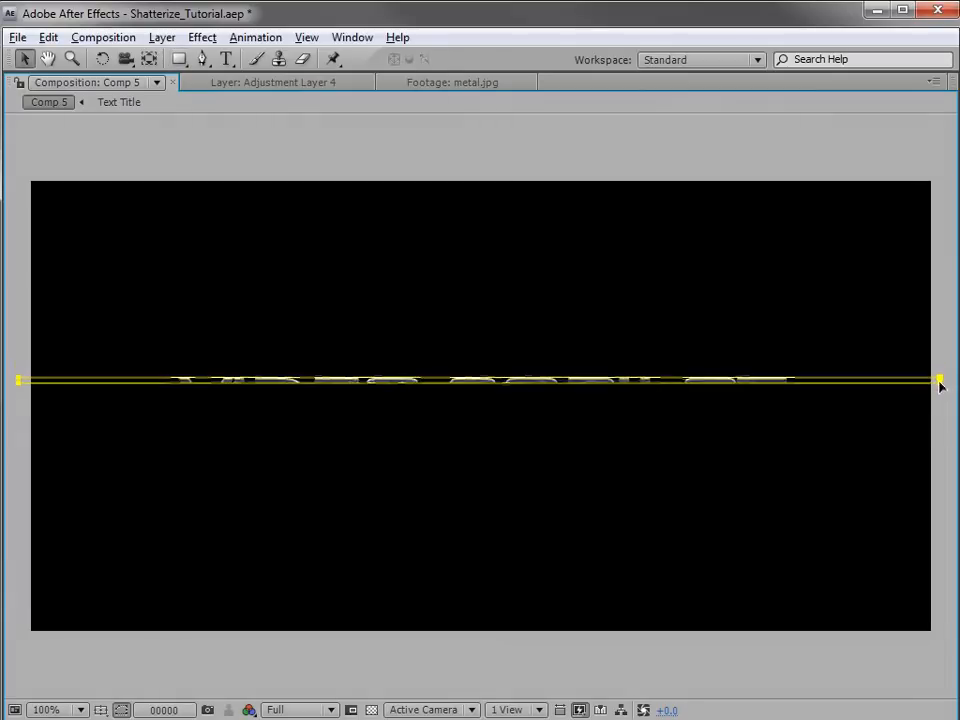
Stretch the mask's lower edge slightly downward so the strip covers more of the letter tops.
{"action": "double_click", "coordinate": [939, 381]}
{"action": "scroll", "coordinate": [500, 390], "scroll_direction": "up", "scroll_amount": 1}
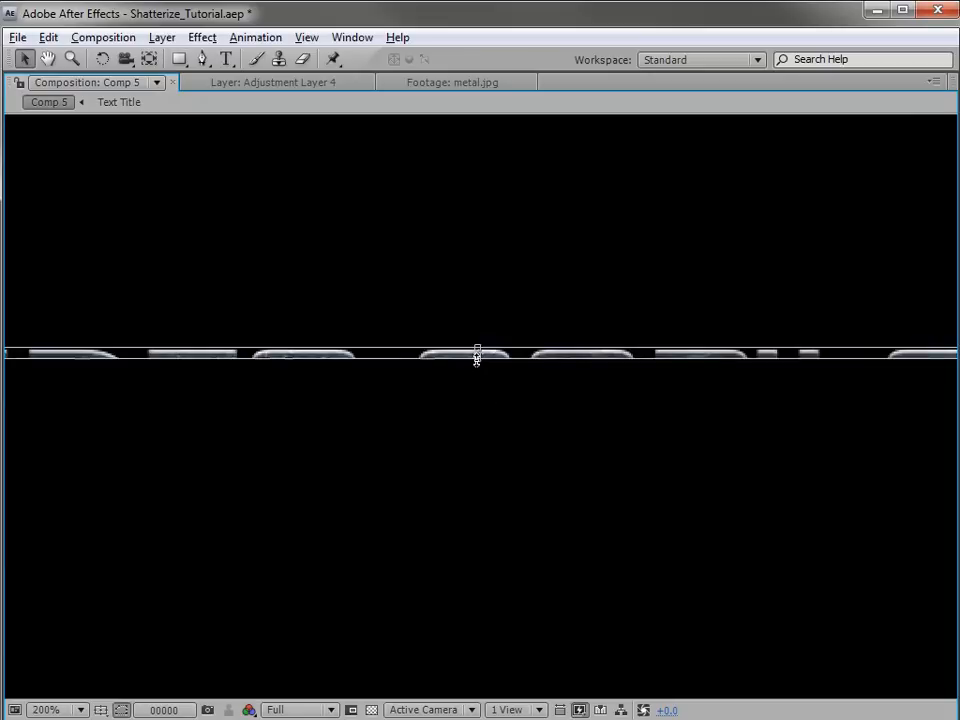
{"action": "left_click_drag", "start_coordinate": [477, 356], "coordinate": [477, 364]}
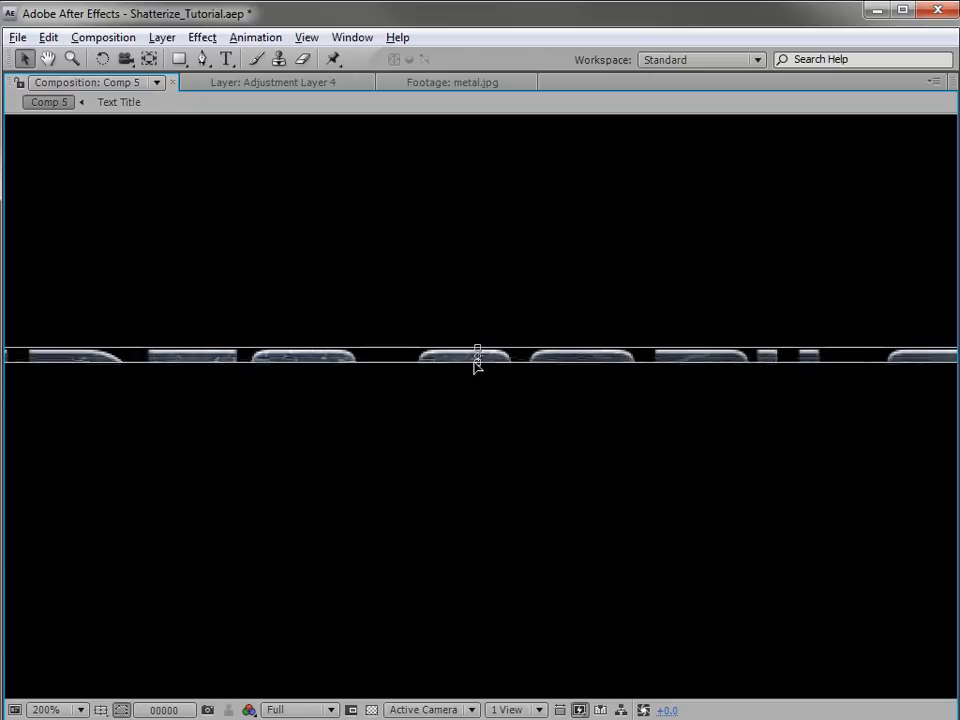
{"action": "key", "text": "grave"}
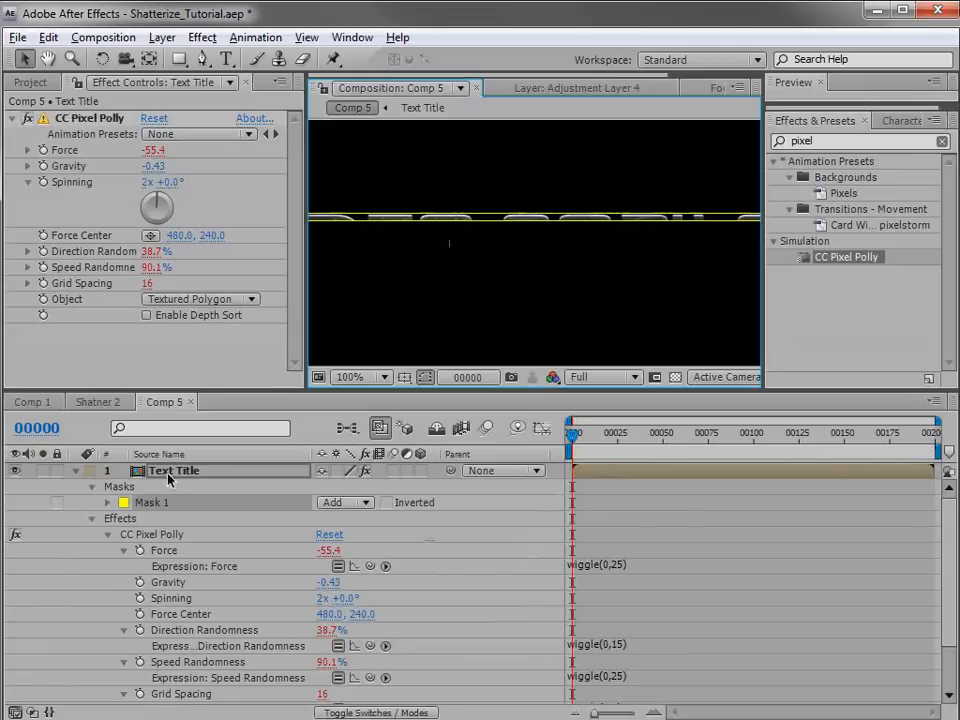
Set a Mask Path keyframe for Mask 1 at frame 0.
{"action": "key", "text": "m"}
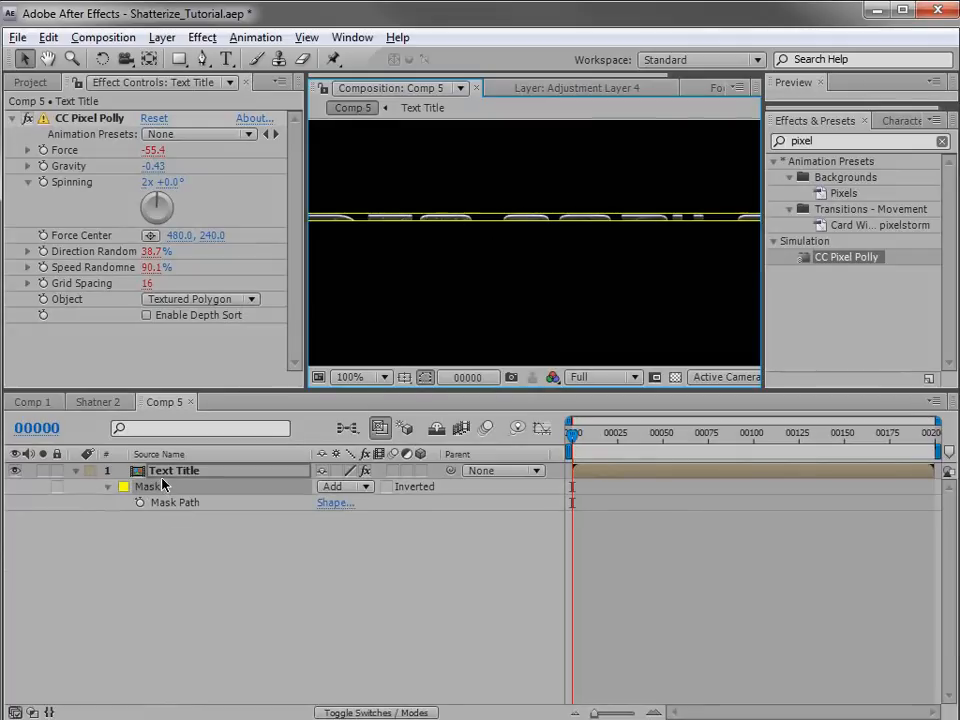
{"action": "left_click", "coordinate": [139, 504]}
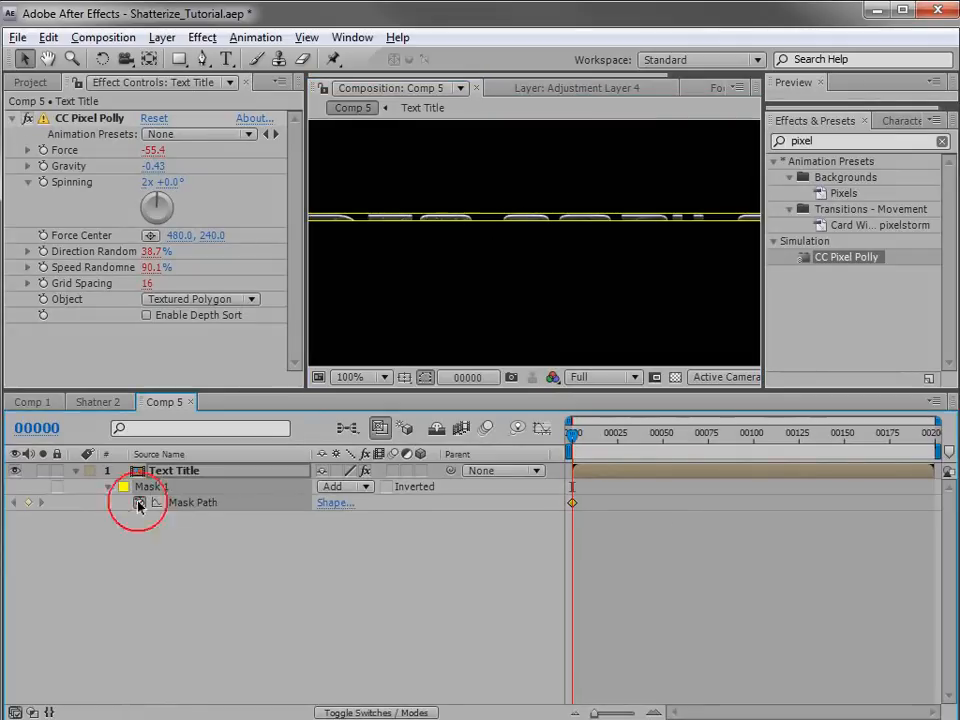
{"action": "key", "text": "="}
At frame 11, disable the Text Title layer's effects and move Mask 1 down to the bottoms of the letters, previewing the sweep.
{"action": "left_click_drag", "start_coordinate": [622, 449], "coordinate": [612, 447]}
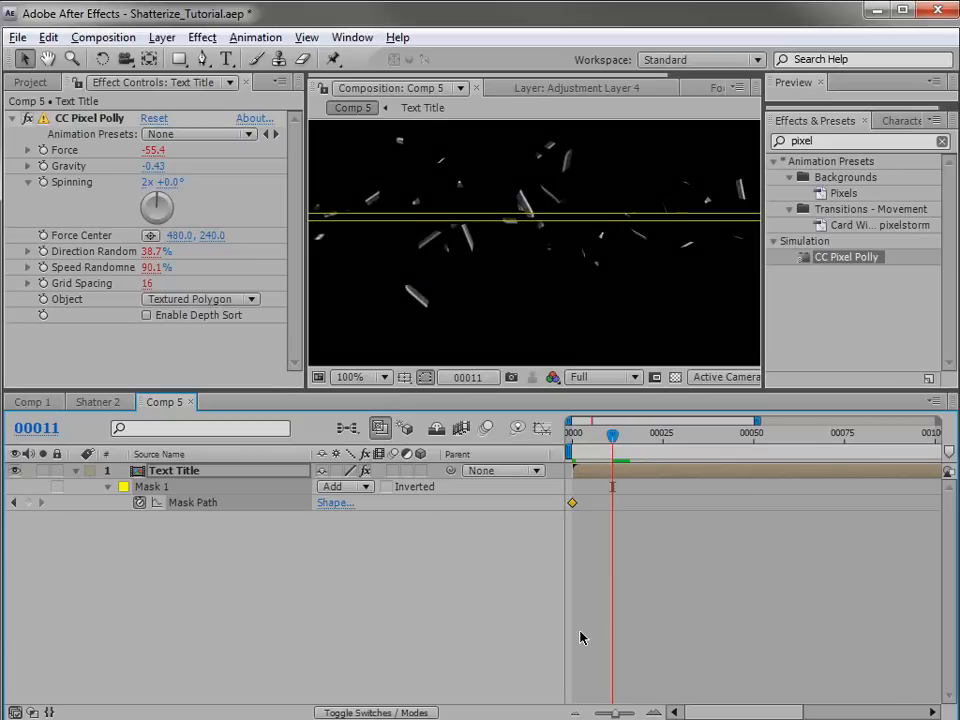
{"action": "mouse_move", "coordinate": [612, 437]}
{"action": "left_mouse_down"}
{"action": "mouse_move", "coordinate": [652, 449]}
{"action": "mouse_move", "coordinate": [614, 460]}
{"action": "left_mouse_up"}
{"action": "left_click", "coordinate": [613, 469]}
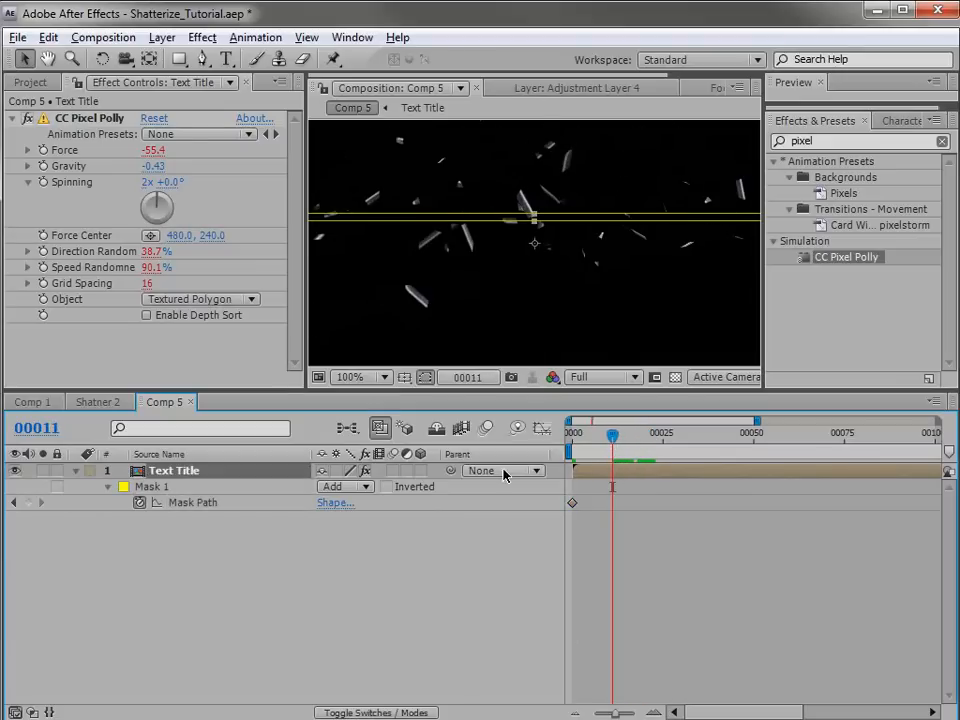
{"action": "left_click", "coordinate": [365, 471]}
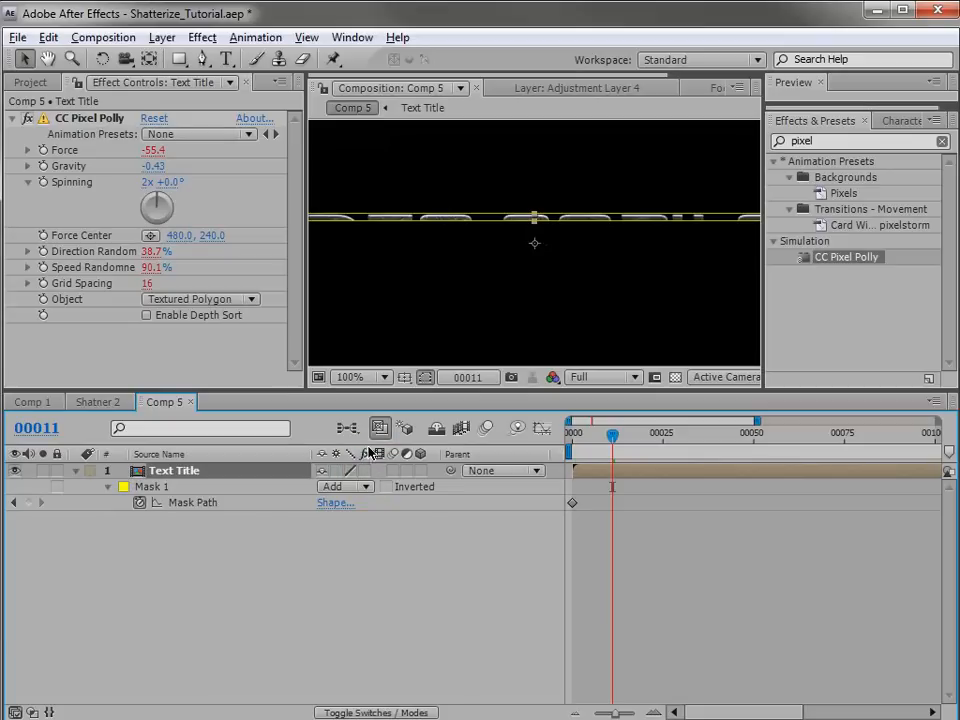
{"action": "left_click", "coordinate": [421, 224]}
{"action": "left_click_drag", "start_coordinate": [428, 220], "coordinate": [426, 259]}
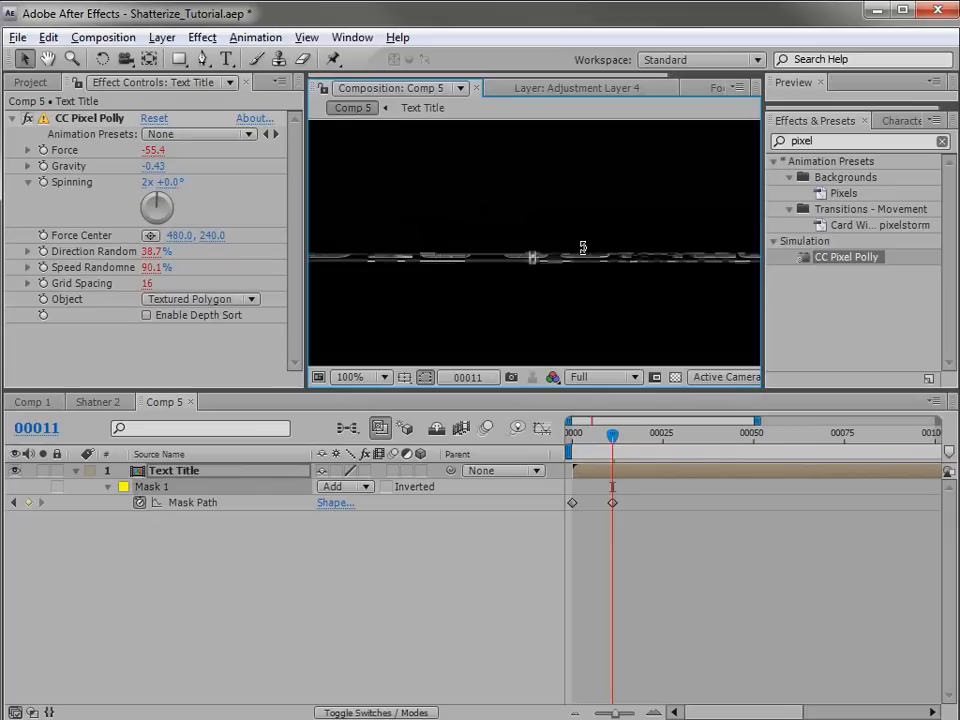
{"action": "left_click", "coordinate": [638, 585]}
{"action": "mouse_move", "coordinate": [613, 437]}
{"action": "left_mouse_down"}
{"action": "mouse_move", "coordinate": [572, 447]}
{"action": "mouse_move", "coordinate": [610, 460]}
{"action": "left_mouse_up"}
Duplicate the masked Text Title layer five times, and duplicate all six layers to make twelve.
{"action": "left_click", "coordinate": [611, 470]}
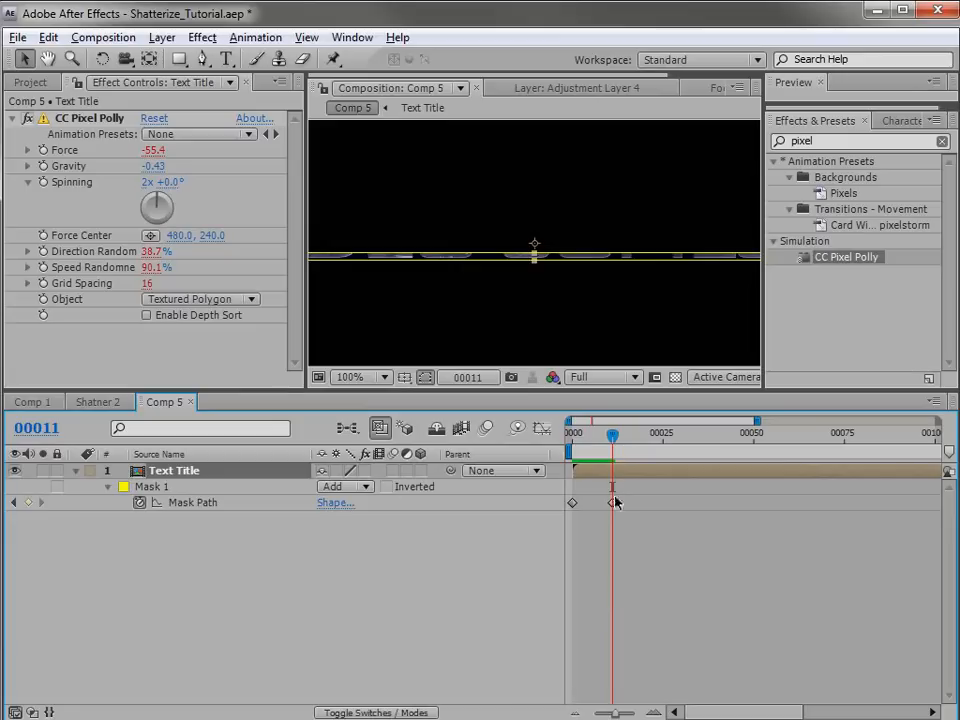
{"action": "key", "text": "ctrl+d"}
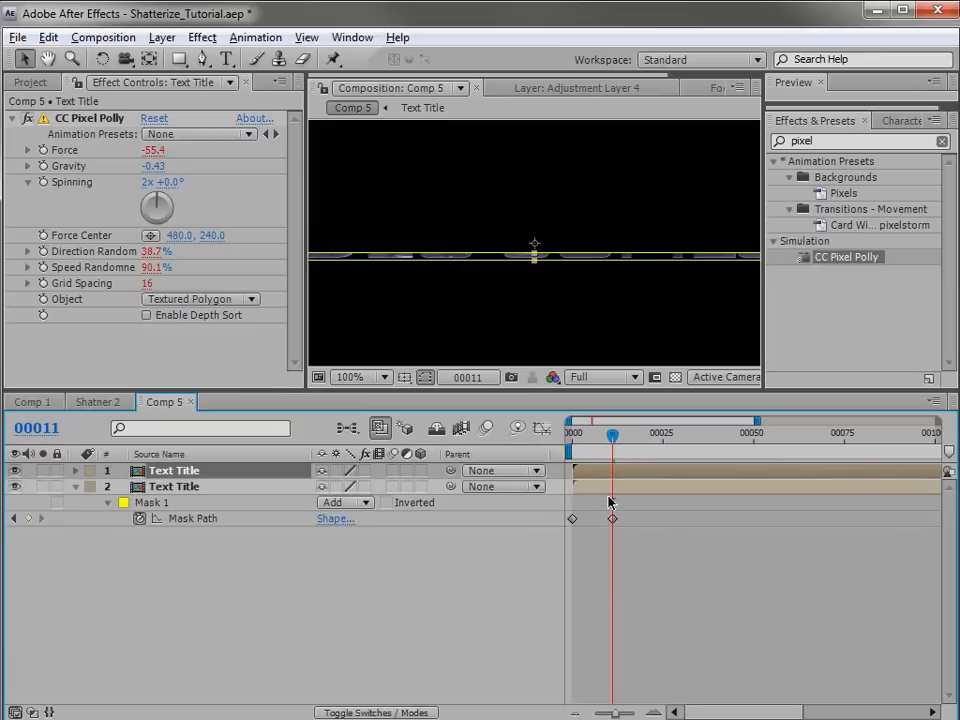
{"action": "key", "text": "ctrl+d"}
{"action": "key", "text": "ctrl+d"}
{"action": "key", "text": "ctrl+d"}
{"action": "key", "text": "ctrl+d"}
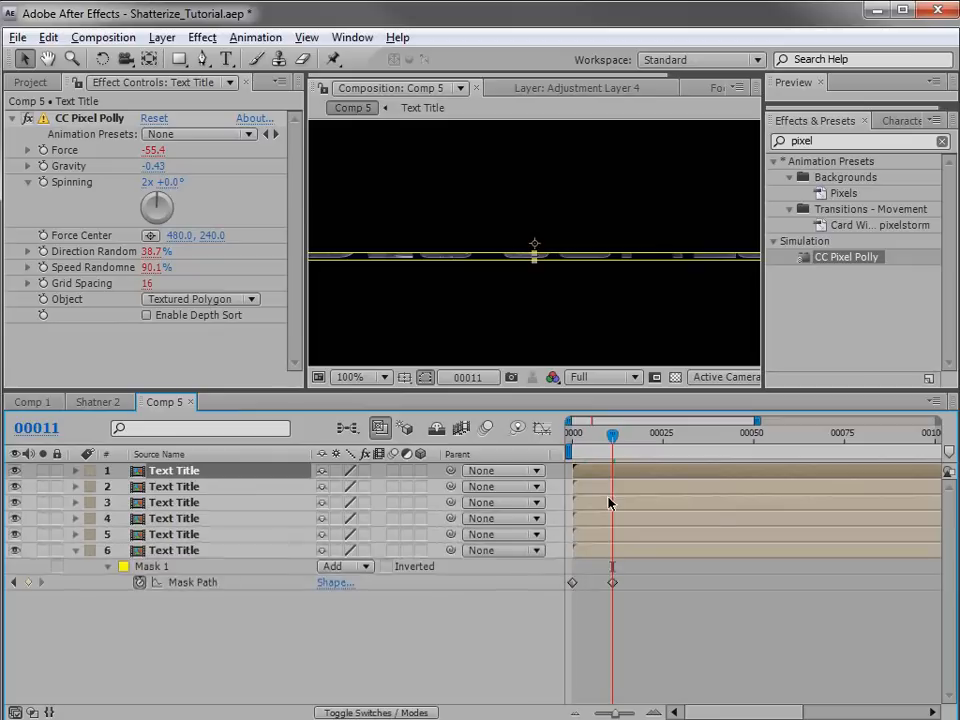
{"action": "left_click", "coordinate": [209, 551], "text": "shift"}
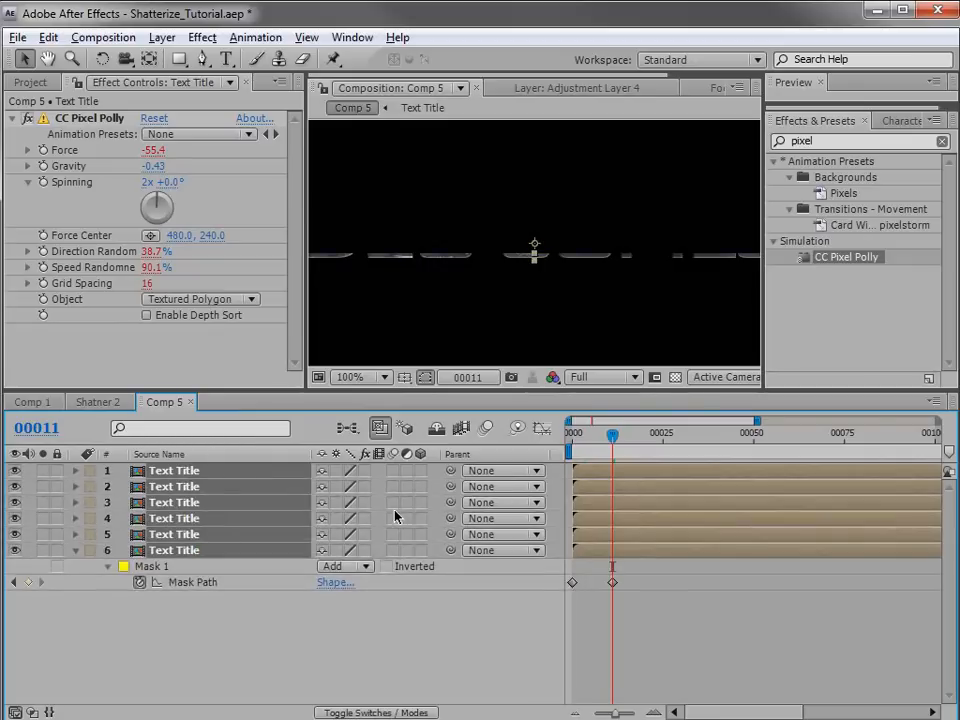
{"action": "key", "text": "ctrl+d"}
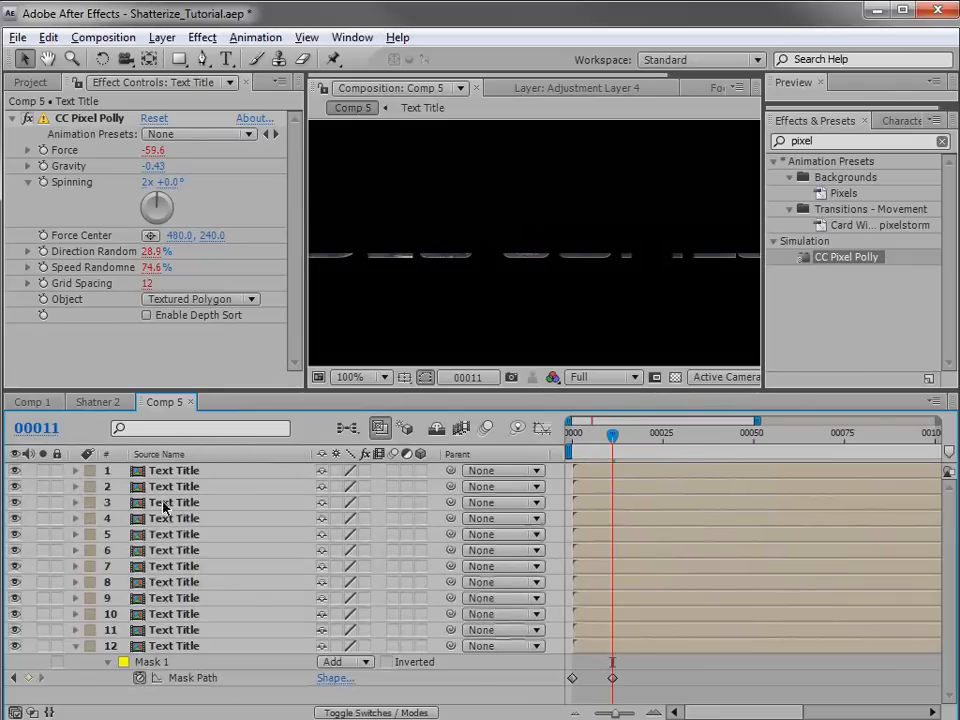
Run the Sequencer script on all twelve Text Title layers, from layer 1 to 12, with a 1-frame offset.
{"action": "left_click", "coordinate": [167, 473]}
{"action": "left_click", "coordinate": [181, 646], "text": "shift"}
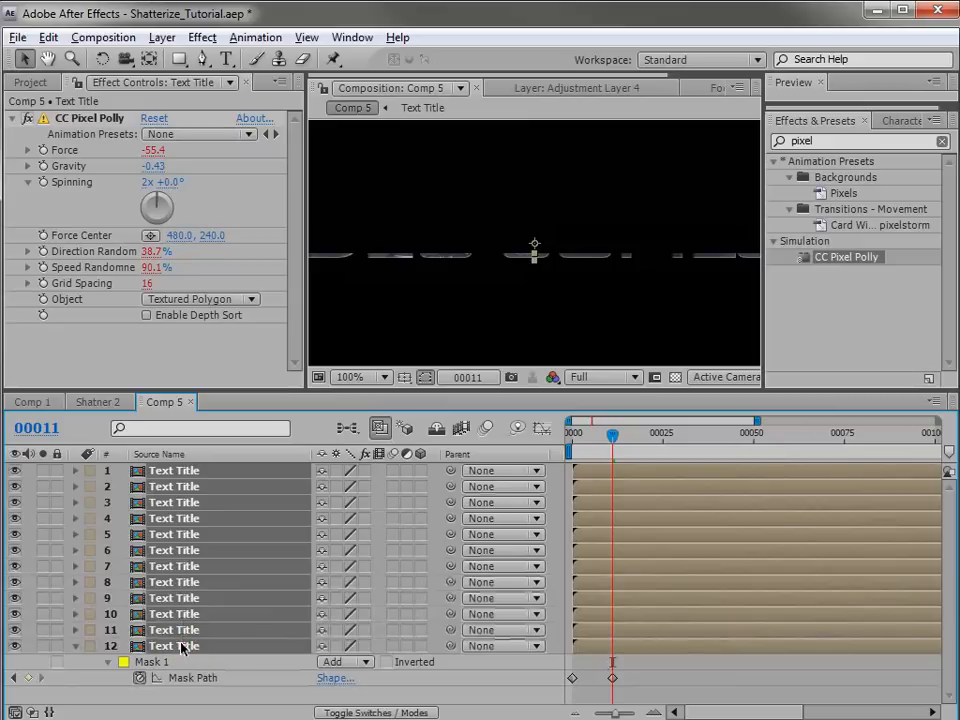
{"action": "left_click", "coordinate": [17, 37]}
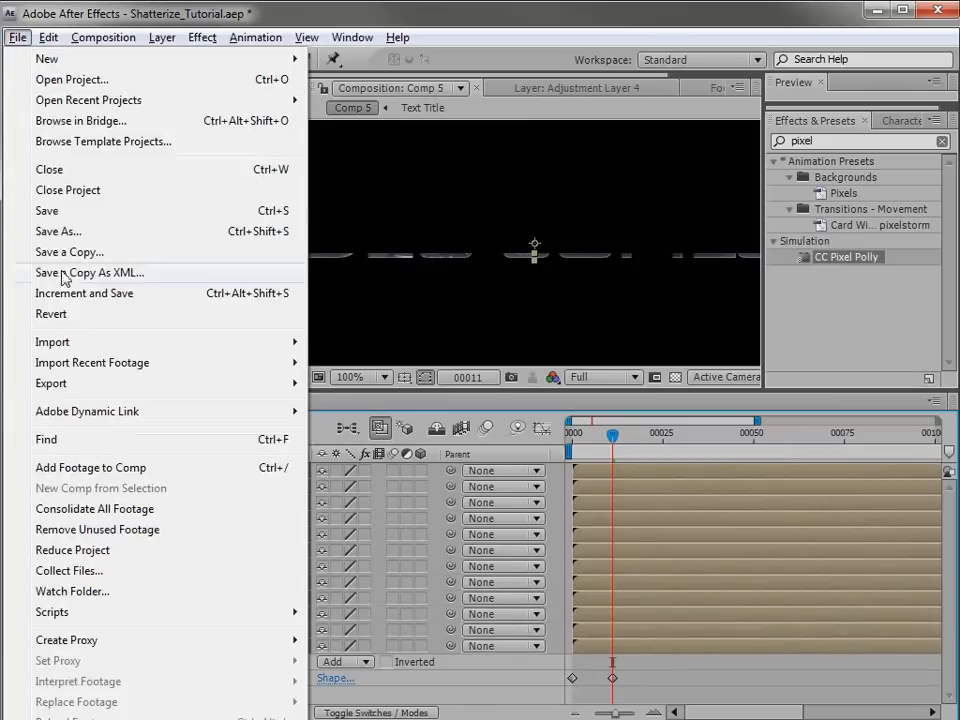
{"action": "left_click", "coordinate": [66, 613]}
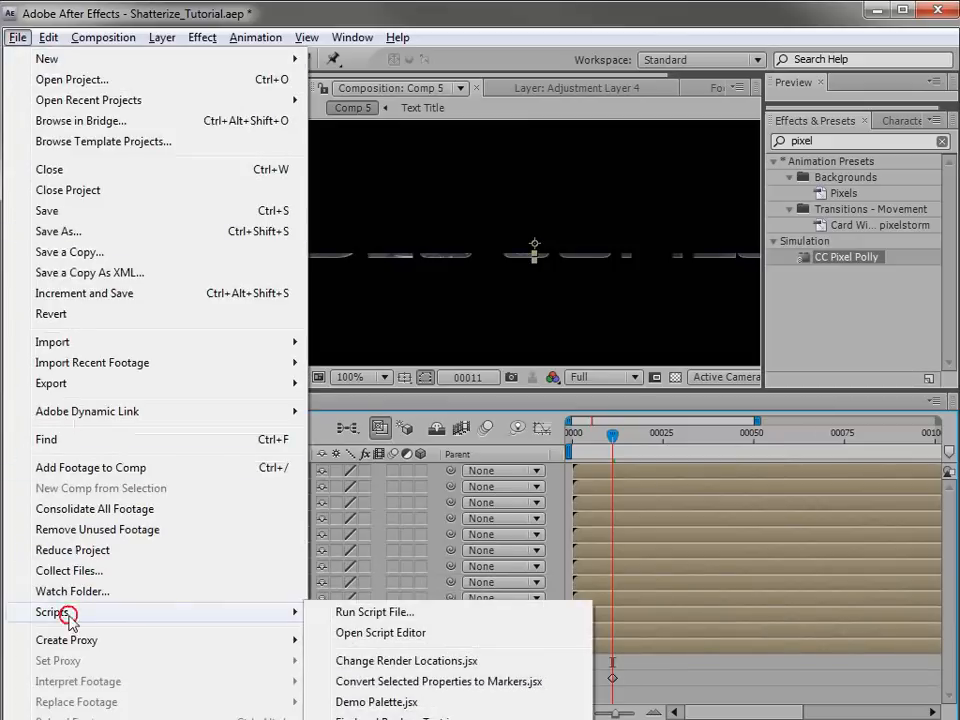
{"action": "left_click", "coordinate": [368, 614]}
{"action": "left_click", "coordinate": [160, 147]}
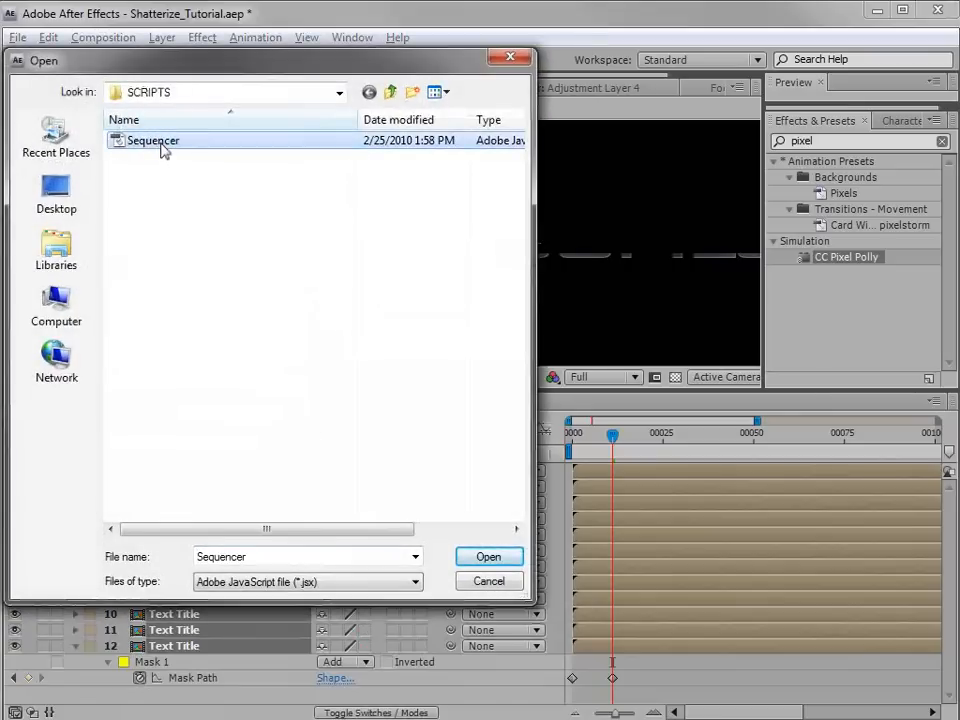
{"action": "left_click", "coordinate": [488, 557]}
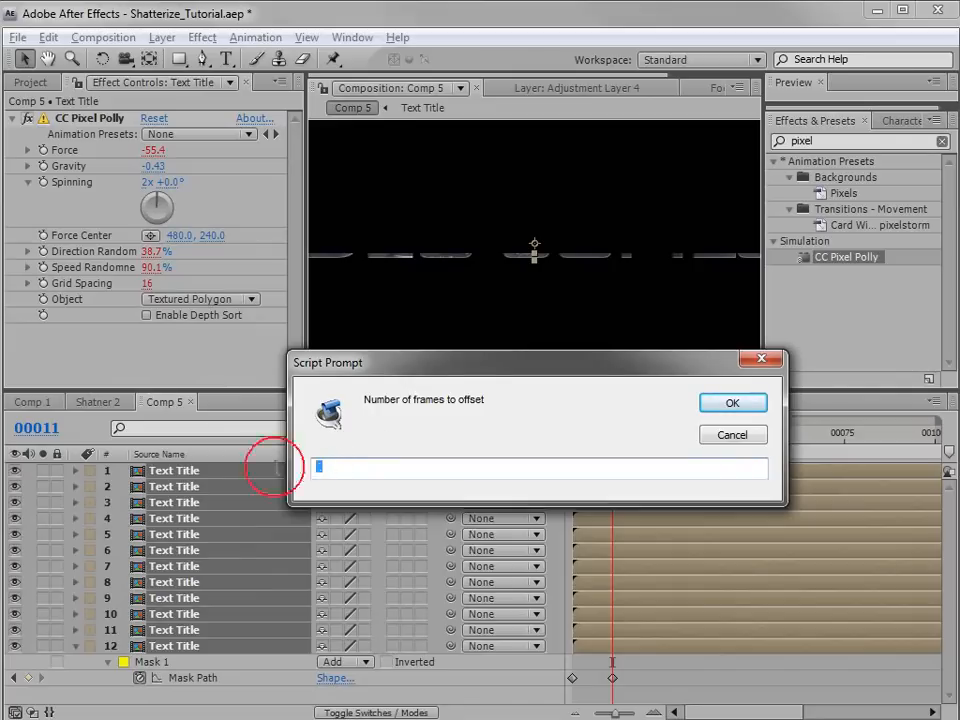
{"action": "left_click", "coordinate": [334, 465]}
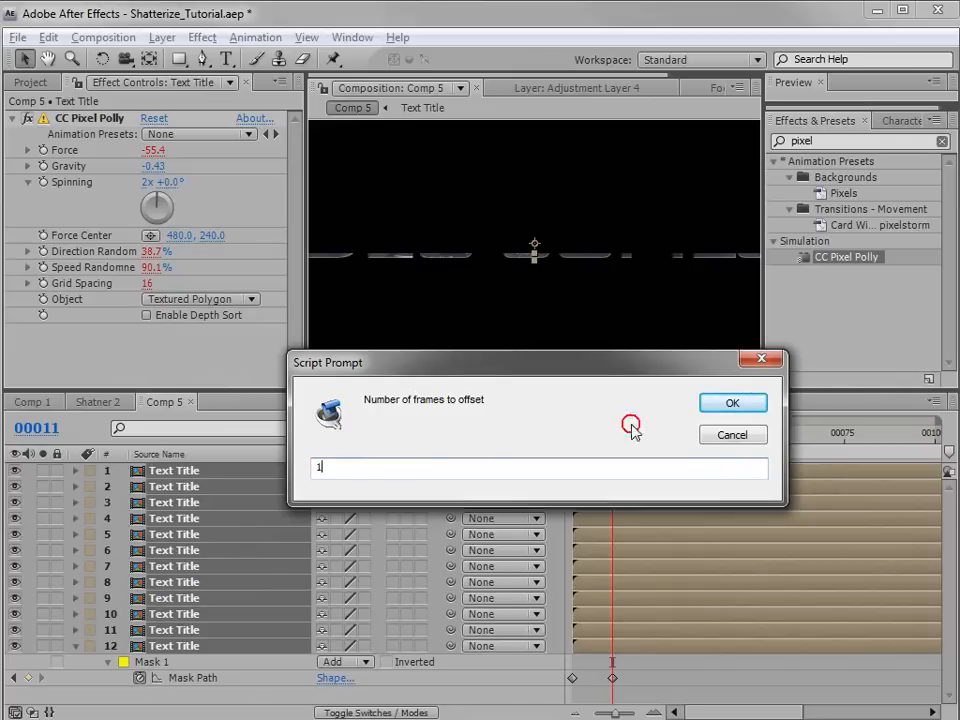
{"action": "left_click", "coordinate": [729, 405]}
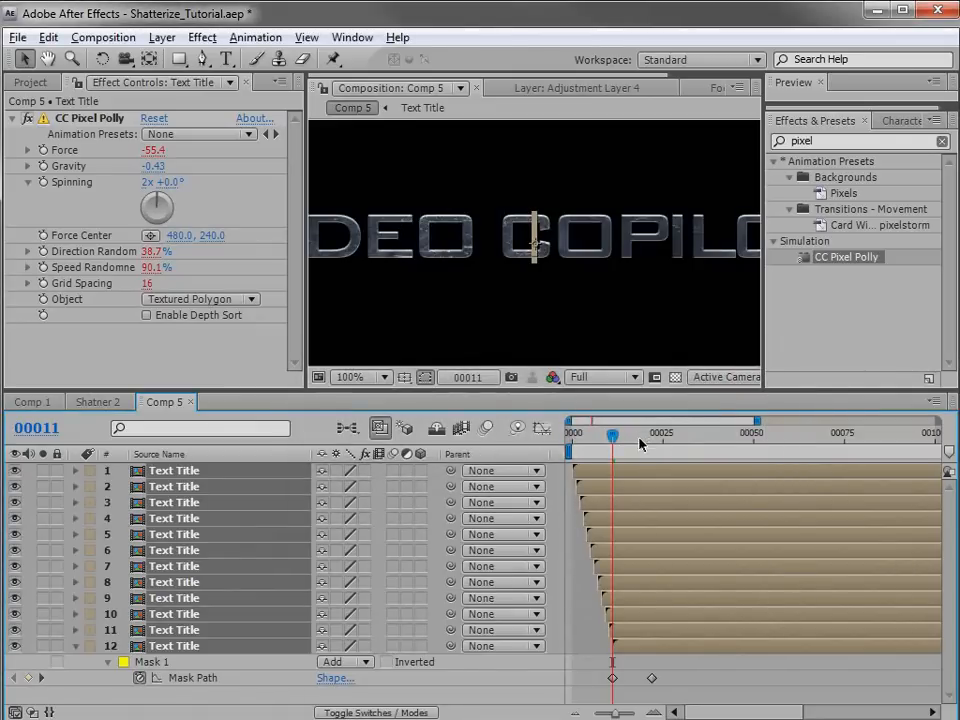
At frame 11, turn off Mask Path animation on all twelve layers to freeze each mask strip, and collapse the layers.
{"action": "left_click_drag", "start_coordinate": [578, 440], "coordinate": [614, 444]}
{"action": "key", "text": "u"}
{"action": "key", "text": "grave"}
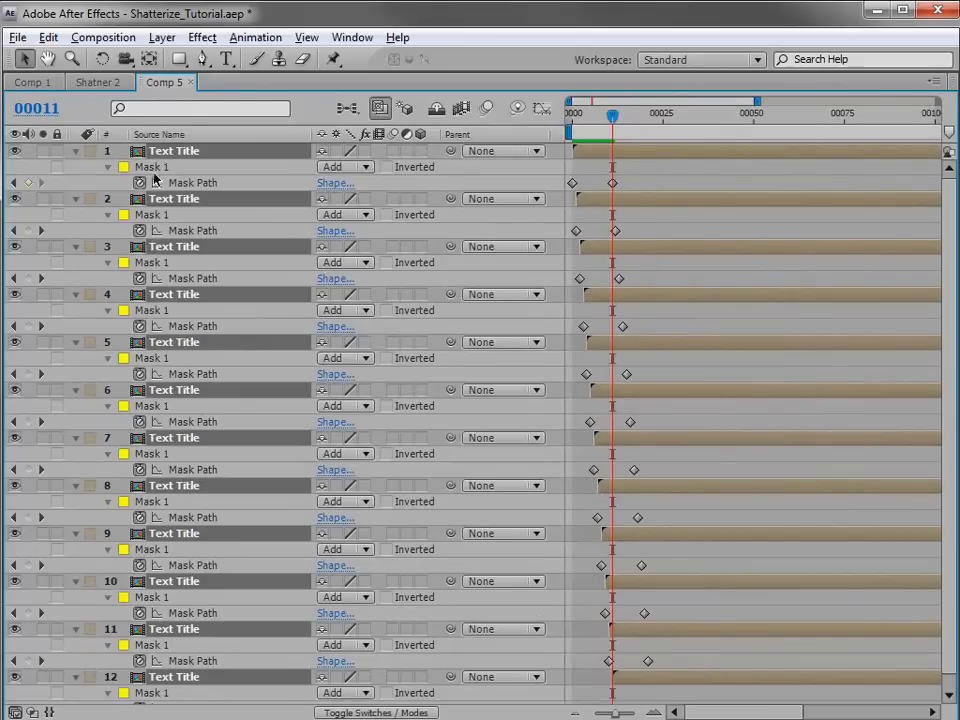
{"action": "left_click_drag", "start_coordinate": [141, 186], "coordinate": [138, 686]}
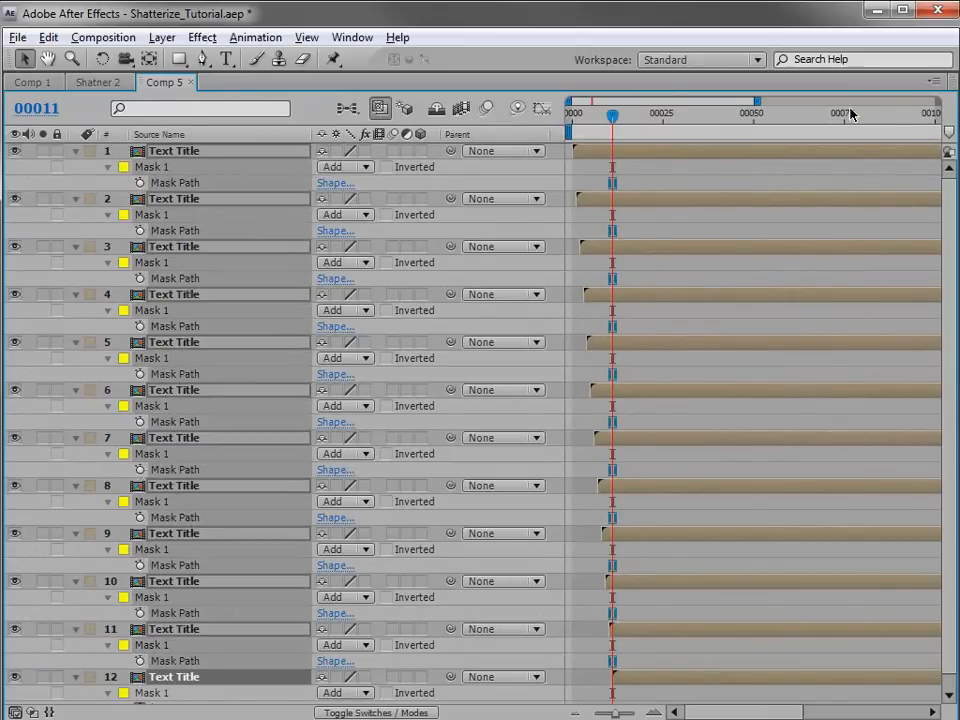
{"action": "left_click_drag", "start_coordinate": [946, 214], "coordinate": [943, 386]}
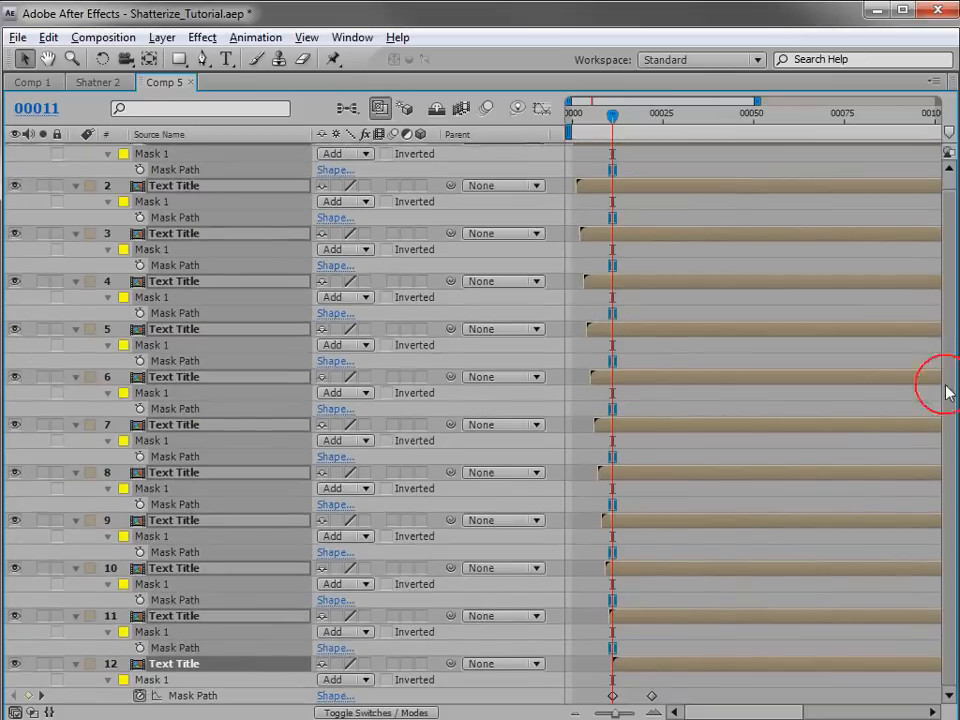
{"action": "left_click", "coordinate": [140, 697]}
{"action": "key", "text": "grave"}
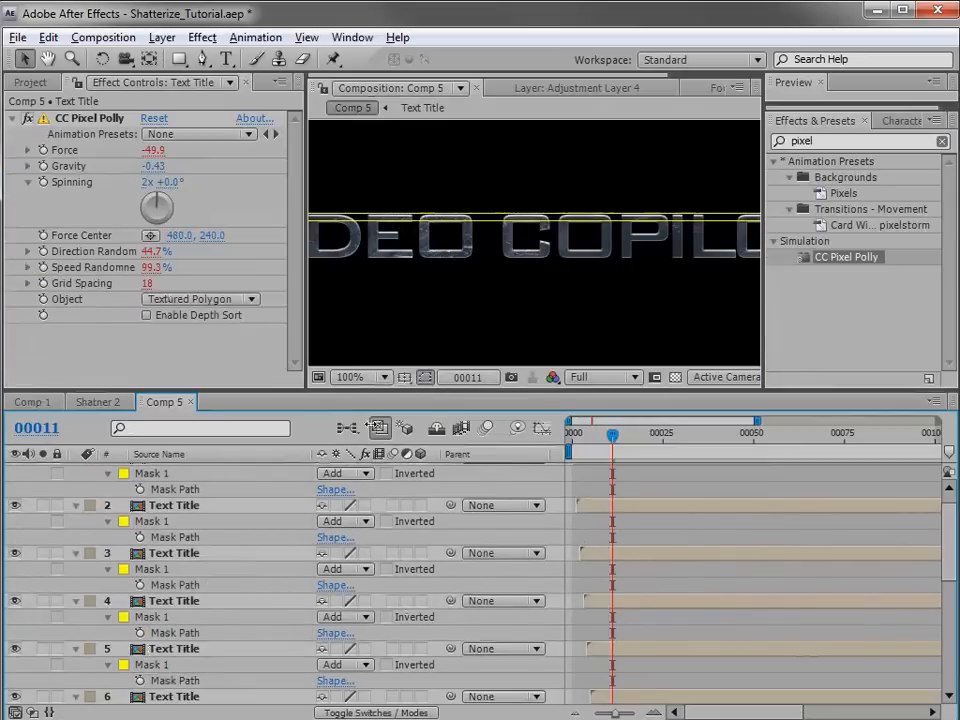
{"action": "key", "text": "ctrl+a"}
{"action": "left_click", "coordinate": [78, 507]}
{"action": "left_click", "coordinate": [620, 540]}
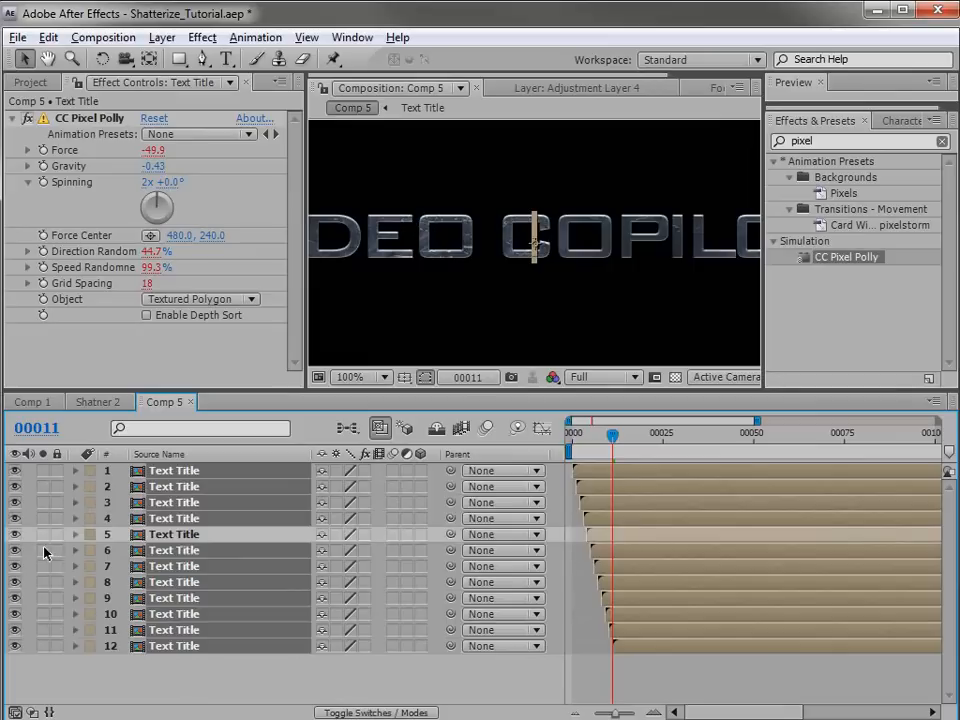
Solo the first five Text Title layers one by one to inspect their strips, and restore all layers' visibility.
{"action": "left_click", "coordinate": [43, 534]}
{"action": "left_click", "coordinate": [600, 480]}
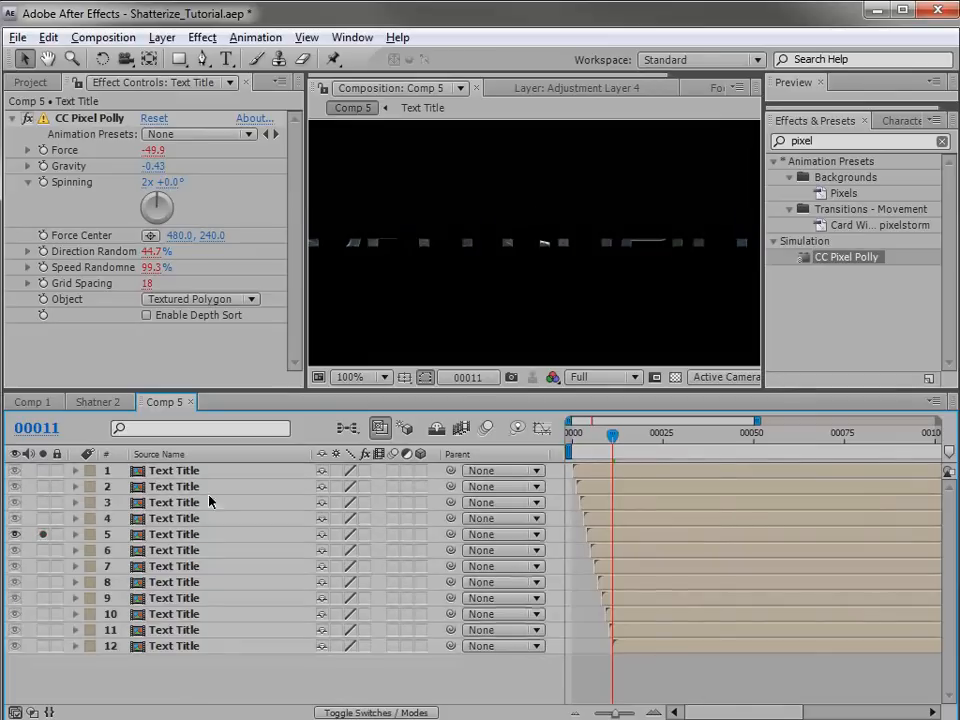
{"action": "left_click", "coordinate": [43, 518]}
{"action": "left_click", "coordinate": [43, 502]}
{"action": "left_click", "coordinate": [43, 486]}
{"action": "left_click", "coordinate": [43, 470]}
{"action": "left_click_drag", "start_coordinate": [44, 472], "coordinate": [41, 536]}
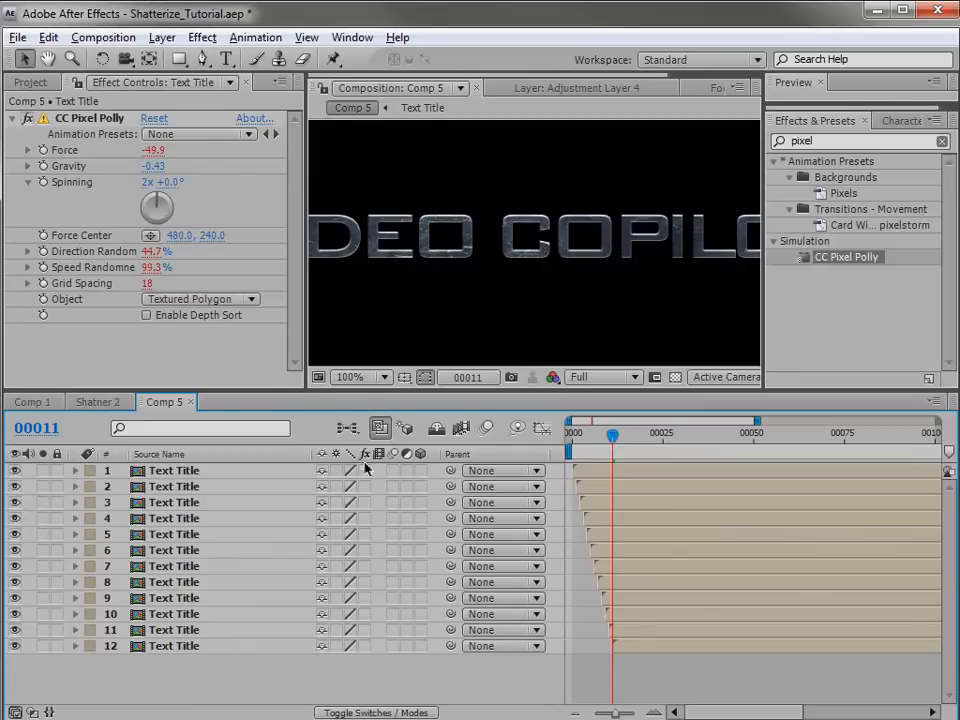
Enable the effects on all twelve Text Title layers and preview the shatter over the first frames.
{"action": "left_click_drag", "start_coordinate": [367, 471], "coordinate": [376, 621]}
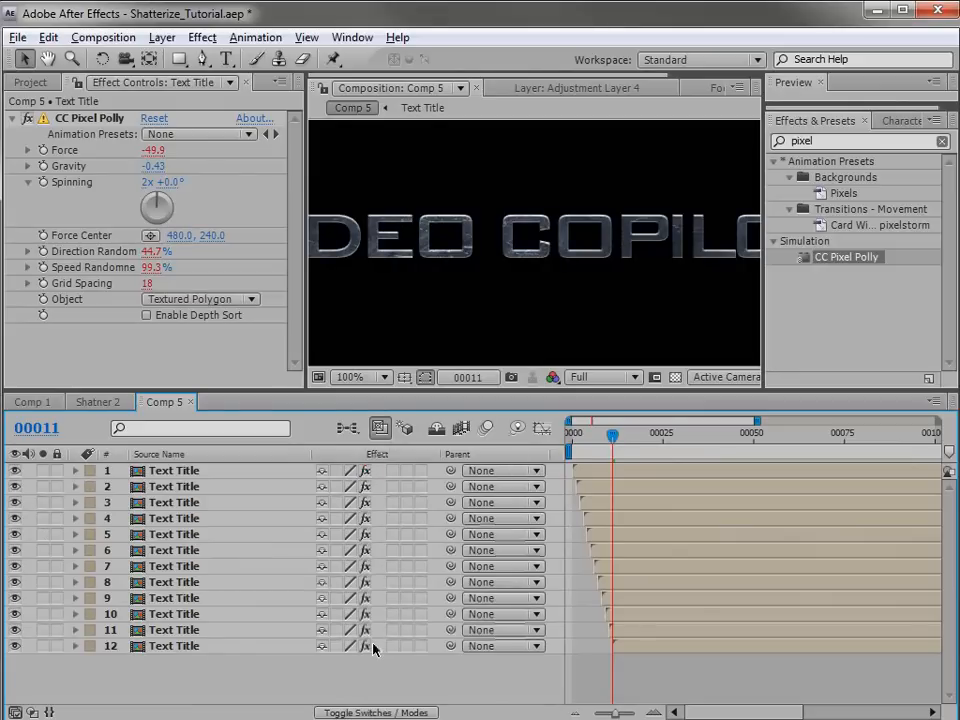
{"action": "left_click", "coordinate": [615, 514]}
{"action": "left_click", "coordinate": [607, 440]}
{"action": "left_click_drag", "start_coordinate": [607, 440], "coordinate": [592, 474]}
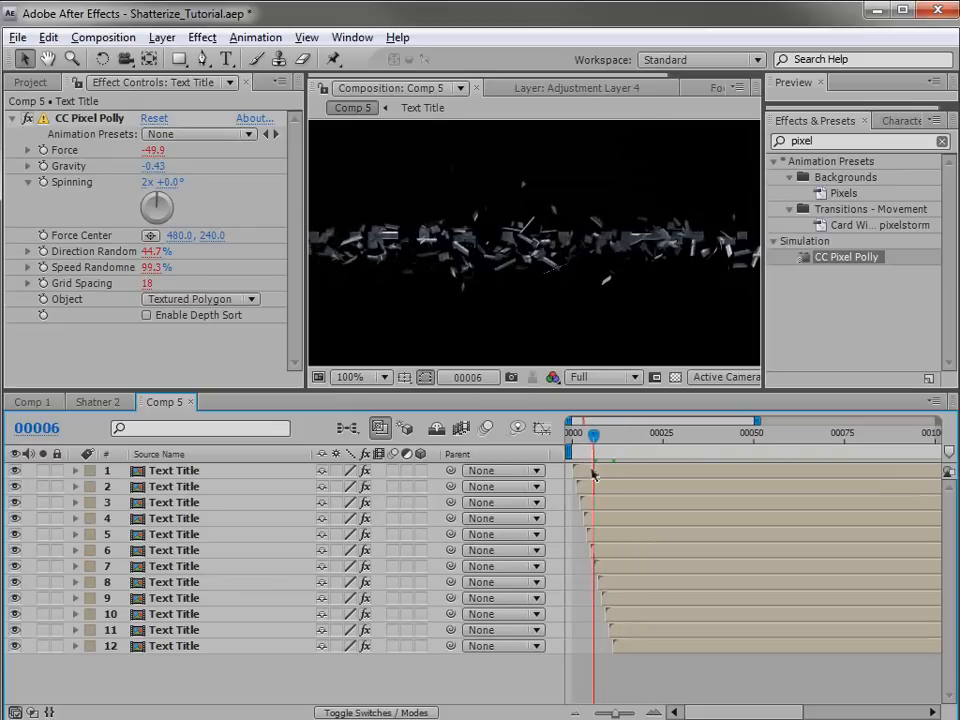
{"action": "key", "text": "Page_Up"}
{"action": "key", "text": "Page_Up"}
{"action": "key", "text": "Page_Up"}
{"action": "key", "text": "Page_Up"}
{"action": "key", "text": "Page_Up"}
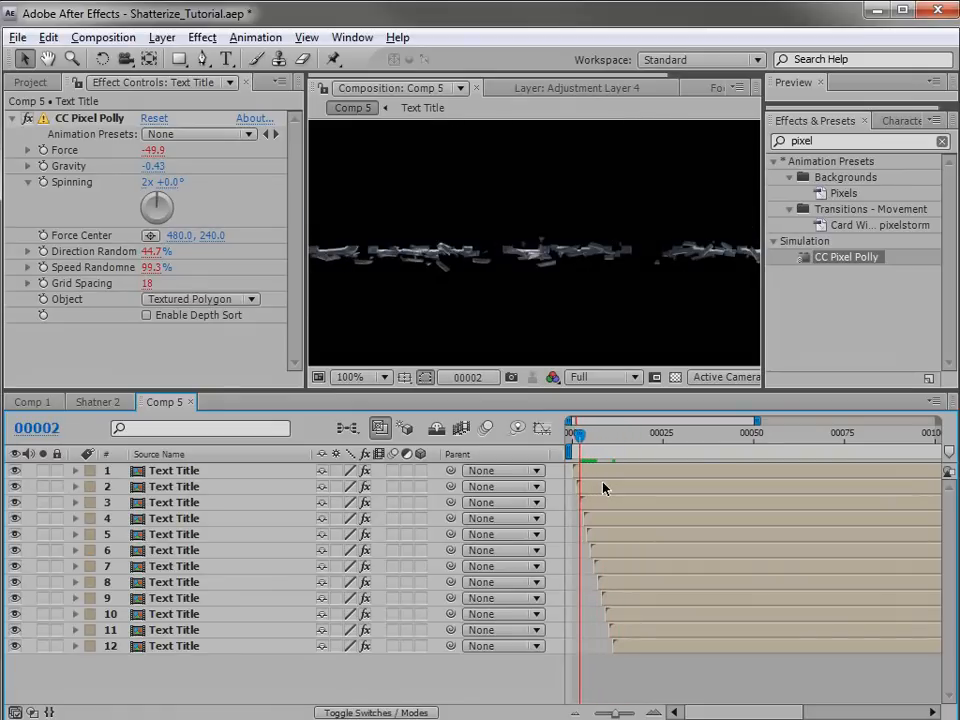
{"action": "key", "text": "Page_Up"}
{"action": "left_click_drag", "start_coordinate": [576, 438], "coordinate": [604, 445]}
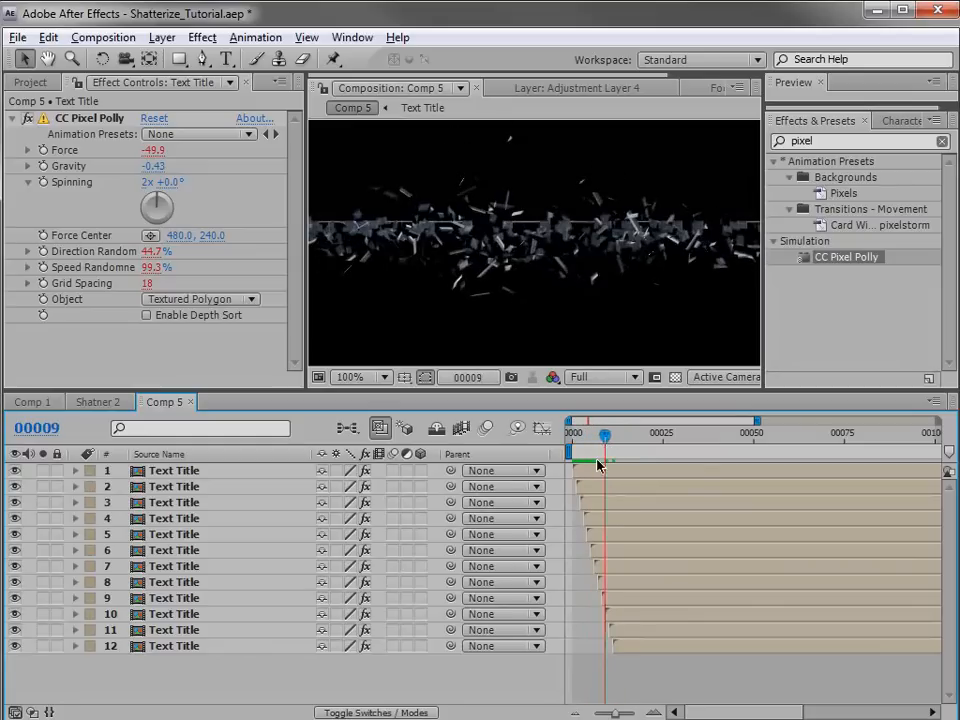
Resequence the twelve layers in reverse, from layer 12 up to 1, using the Sequencer script with a 1-frame offset, and preview the result.
{"action": "left_click", "coordinate": [612, 644]}
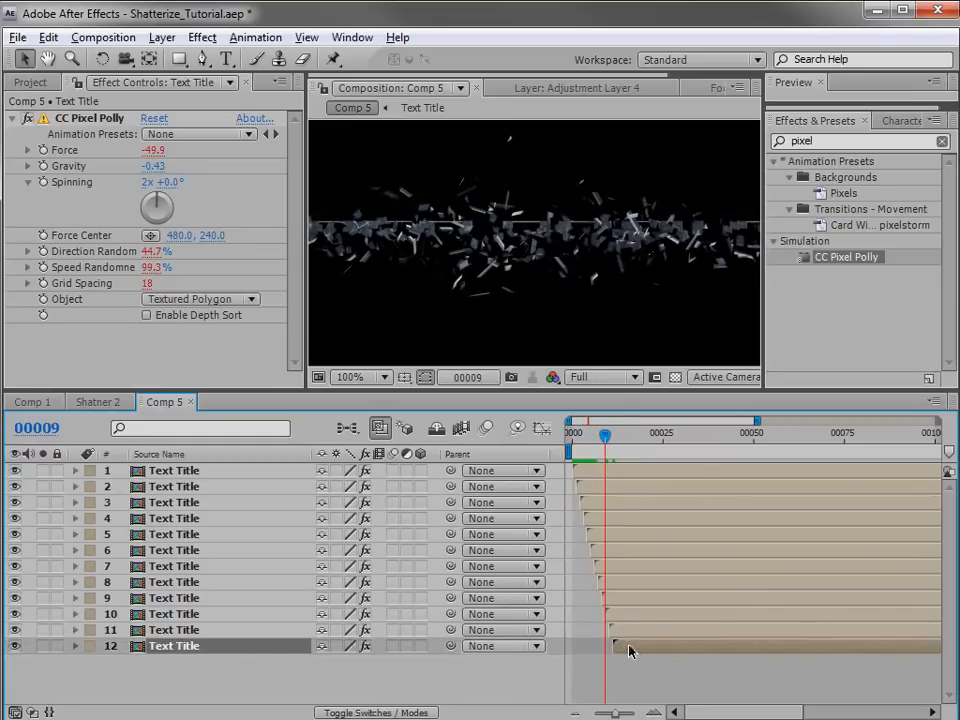
{"action": "left_click", "coordinate": [589, 476], "text": "shift"}
{"action": "left_click", "coordinate": [16, 37]}
{"action": "mouse_move", "coordinate": [64, 612]}
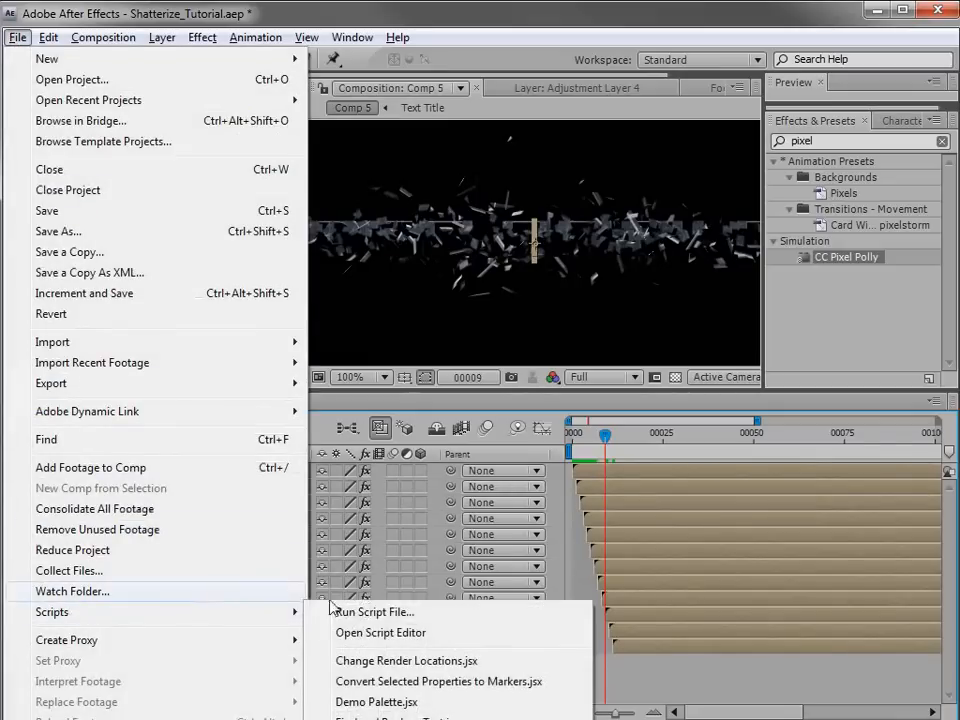
{"action": "left_click", "coordinate": [335, 609]}
{"action": "left_click", "coordinate": [155, 146]}
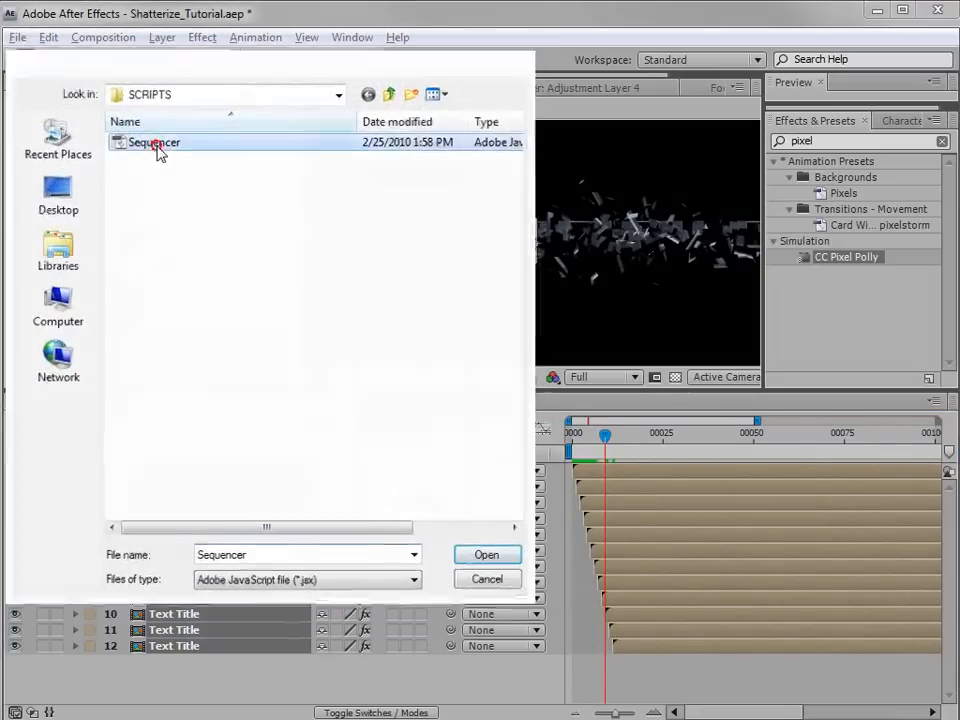
{"action": "double_click", "coordinate": [155, 146]}
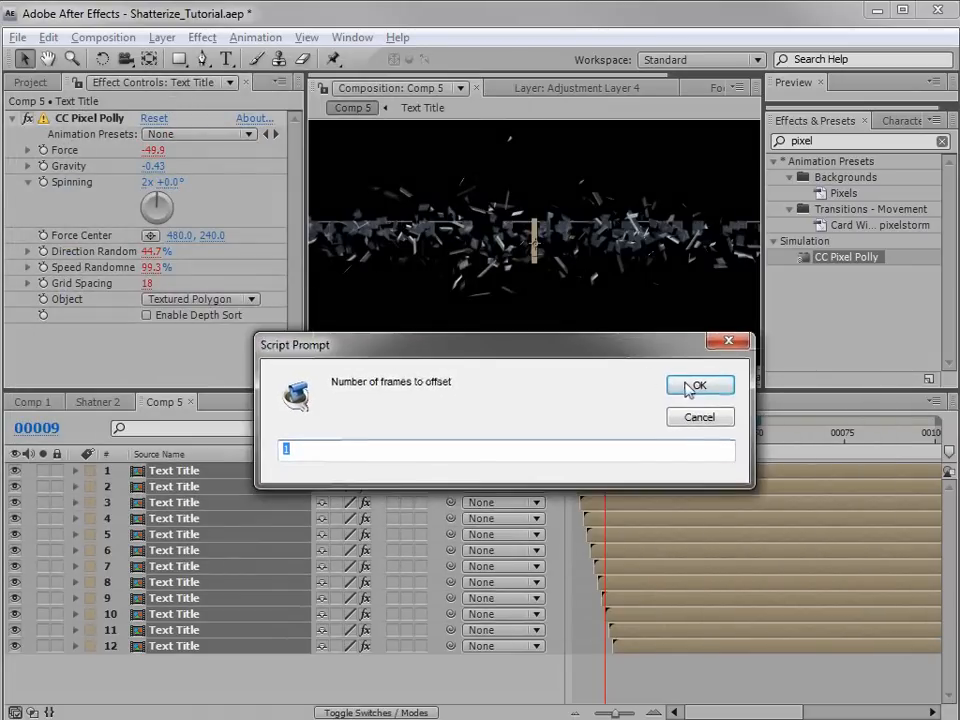
{"action": "left_click", "coordinate": [697, 386]}
{"action": "left_click", "coordinate": [578, 437]}
{"action": "left_click_drag", "start_coordinate": [578, 437], "coordinate": [653, 452]}
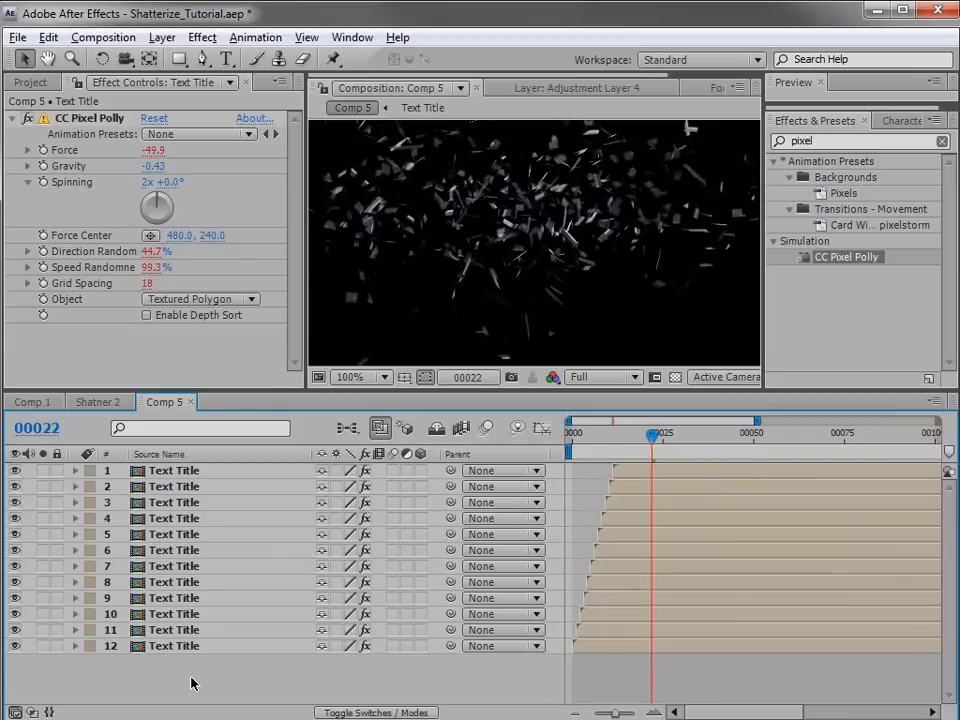
Duplicate the bottommost Text Title layer and give the new bottom copy a red label.
{"action": "left_click", "coordinate": [174, 646]}
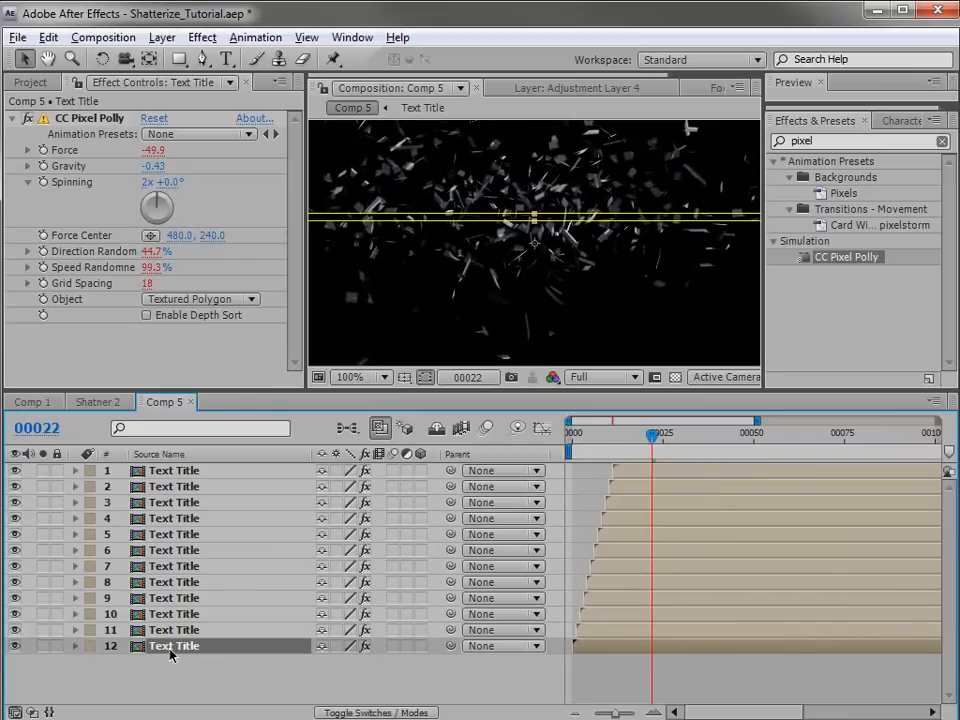
{"action": "key", "text": "ctrl+d"}
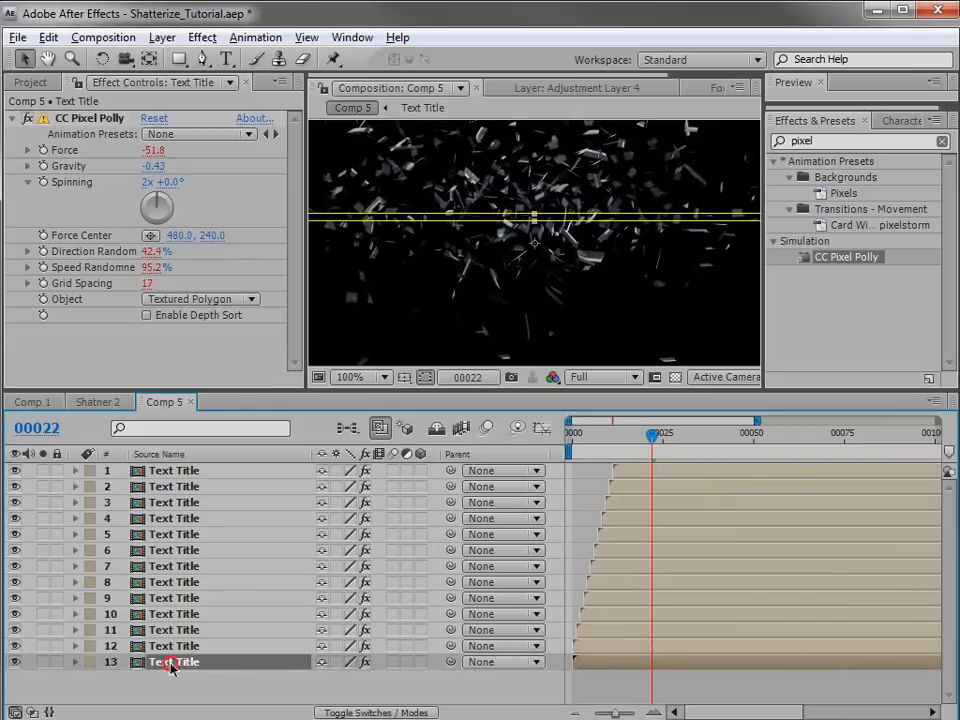
{"action": "left_click", "coordinate": [88, 662]}
{"action": "left_click", "coordinate": [146, 714]}
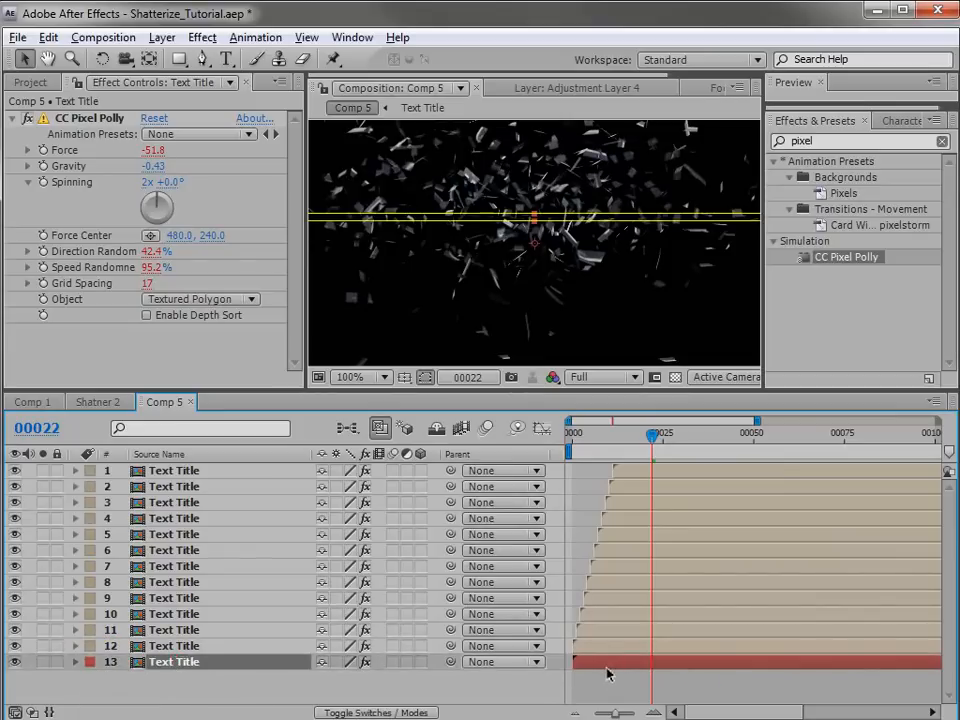
Disable the red layer's effects, solo it, and stretch Mask 1's lower edge down to cover the full letter height.
{"action": "key", "text": "m"}
{"action": "mouse_move", "coordinate": [556, 391]}
{"action": "left_mouse_down"}
{"action": "mouse_move", "coordinate": [553, 360]}
{"action": "mouse_move", "coordinate": [553, 368]}
{"action": "left_mouse_up"}
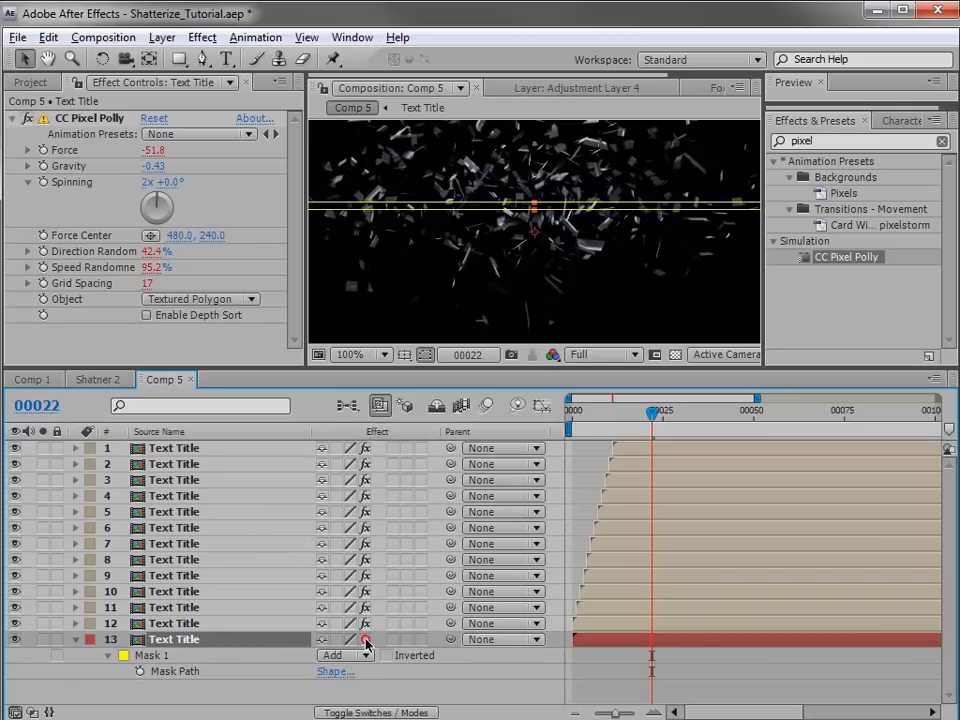
{"action": "left_click", "coordinate": [43, 639]}
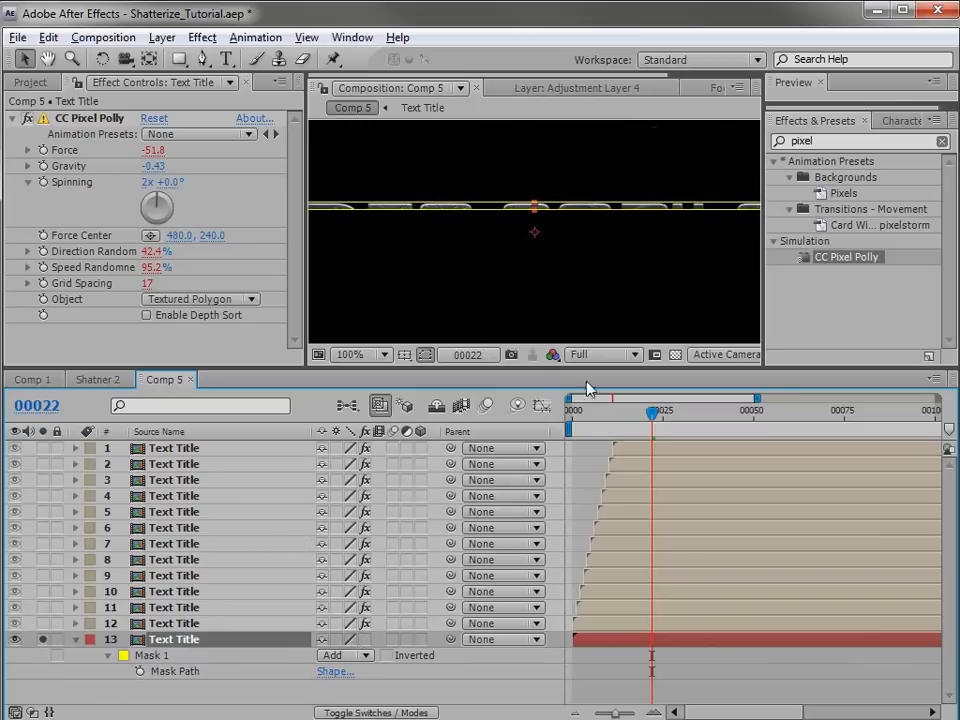
{"action": "left_click", "coordinate": [548, 212]}
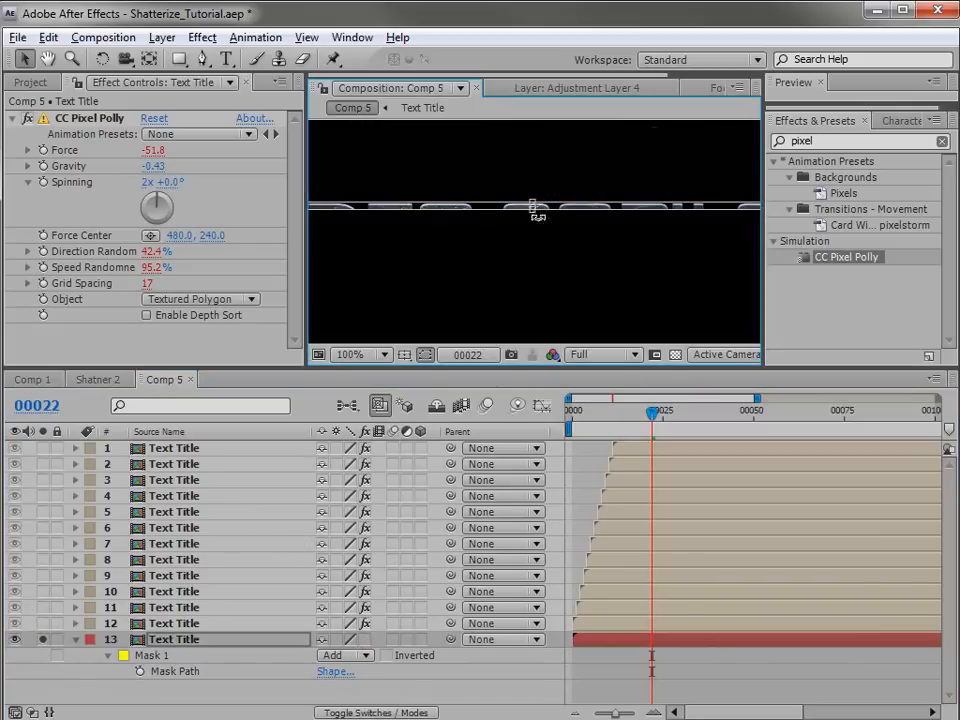
{"action": "left_click_drag", "start_coordinate": [531, 212], "coordinate": [532, 250]}
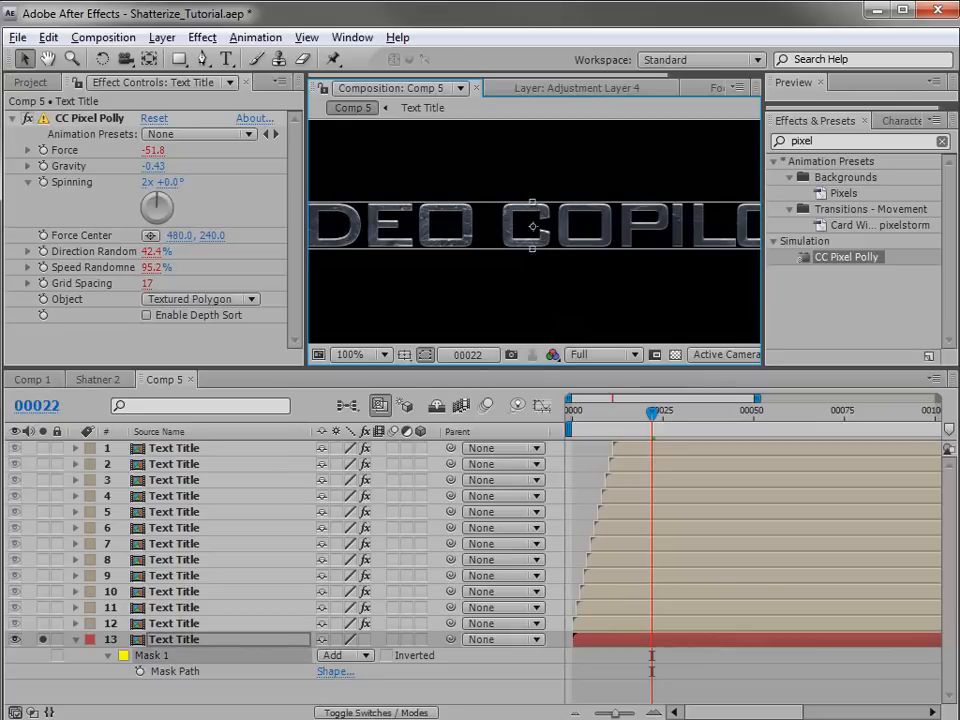
{"action": "left_click", "coordinate": [633, 658]}
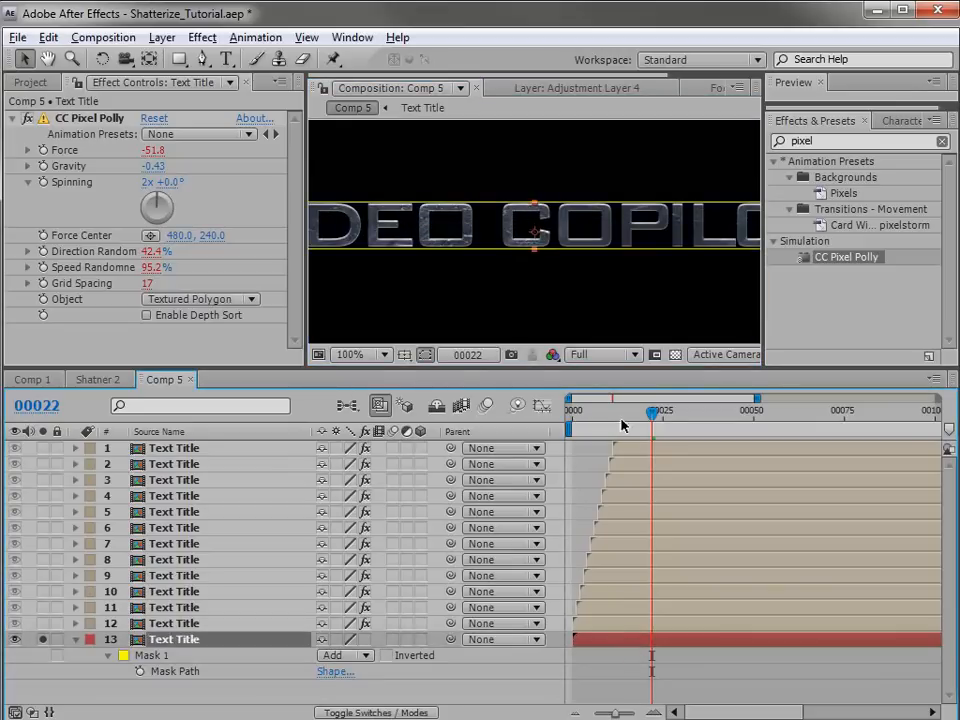
Add a Mask Path keyframe for the red layer's Mask 1 and place it at frame 0.
{"action": "left_click", "coordinate": [140, 672]}
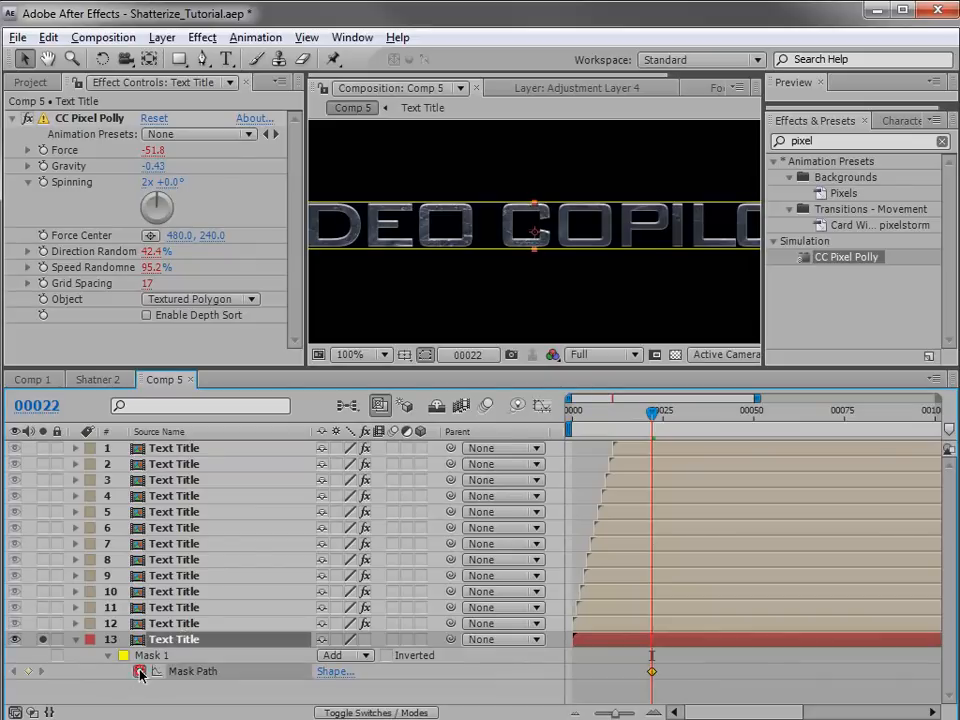
{"action": "left_click_drag", "start_coordinate": [649, 673], "coordinate": [574, 679]}
{"action": "left_click", "coordinate": [571, 410]}
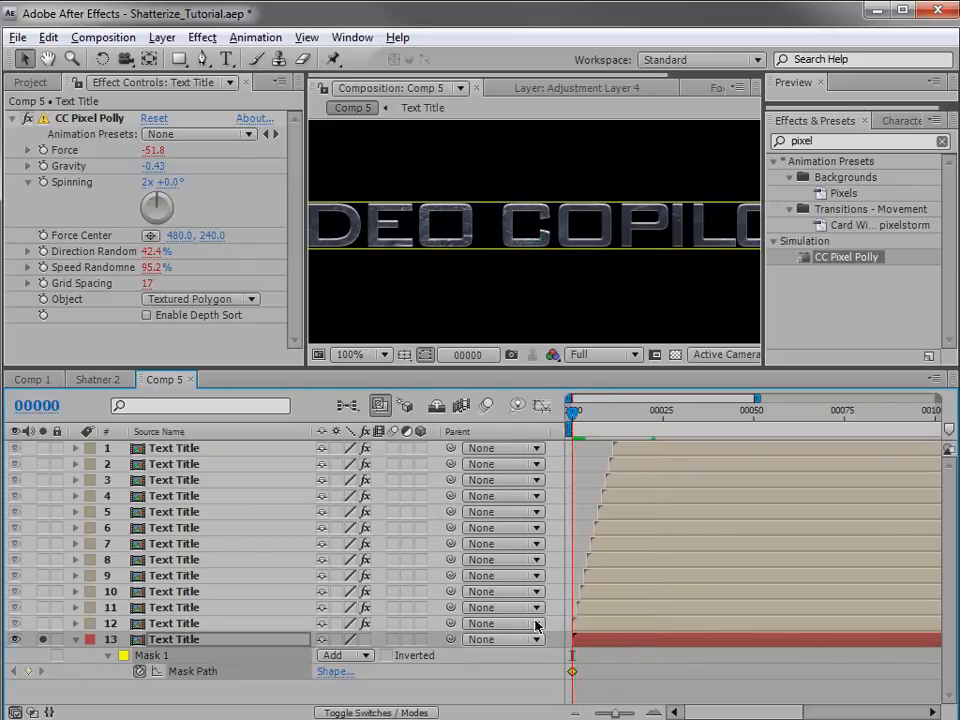
At frame 11, move the upper edge of the red layer's mask down past the letter bottoms, and preview the wipe.
{"action": "left_click_drag", "start_coordinate": [575, 414], "coordinate": [612, 424]}
{"action": "left_click_drag", "start_coordinate": [552, 205], "coordinate": [552, 261]}
{"action": "left_click", "coordinate": [606, 544]}
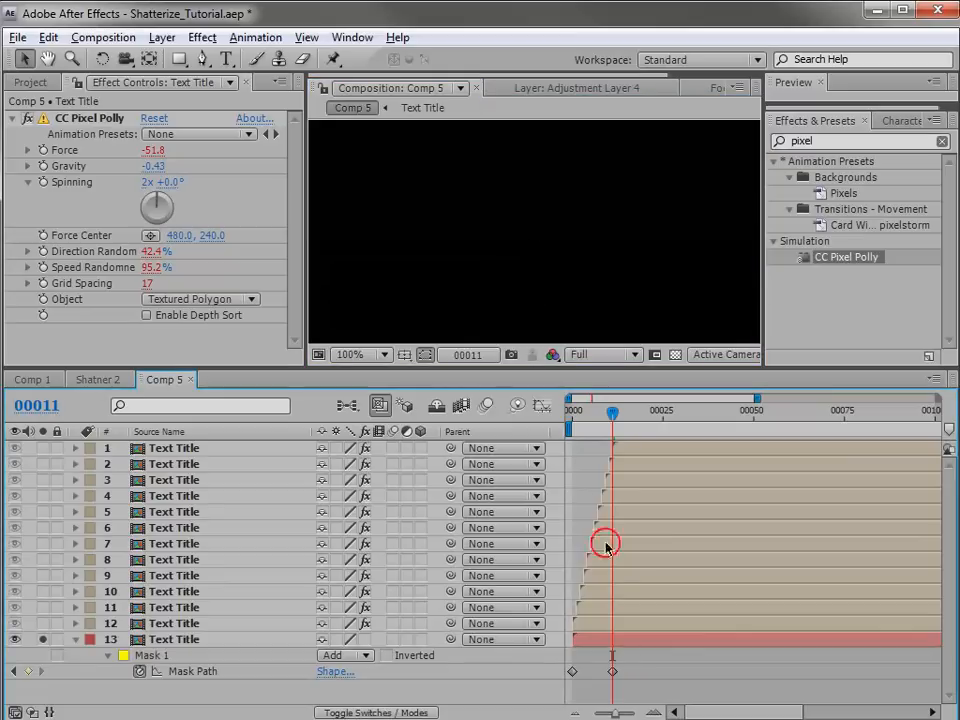
{"action": "left_click_drag", "start_coordinate": [612, 411], "coordinate": [598, 434]}
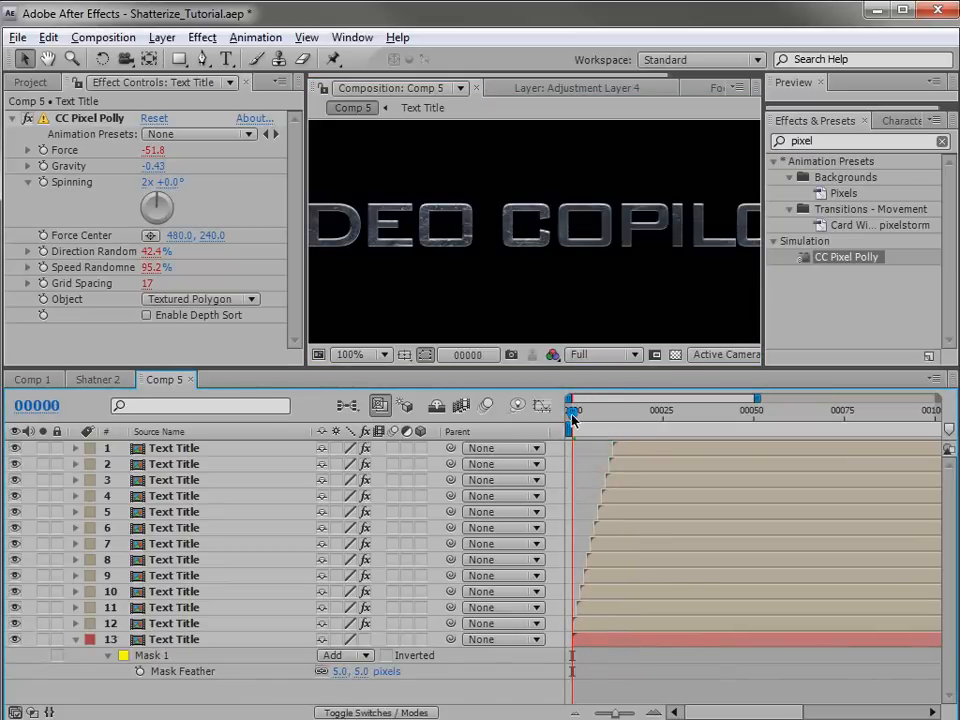
Review the combined shatter animation over the first 30 frames and collapse the red layer's mask properties.
{"action": "left_click_drag", "start_coordinate": [573, 420], "coordinate": [630, 441]}
{"action": "key", "text": "grave"}
{"action": "key", "text": "grave"}
{"action": "scroll", "coordinate": [589, 289], "scroll_direction": "down", "scroll_amount": 2}
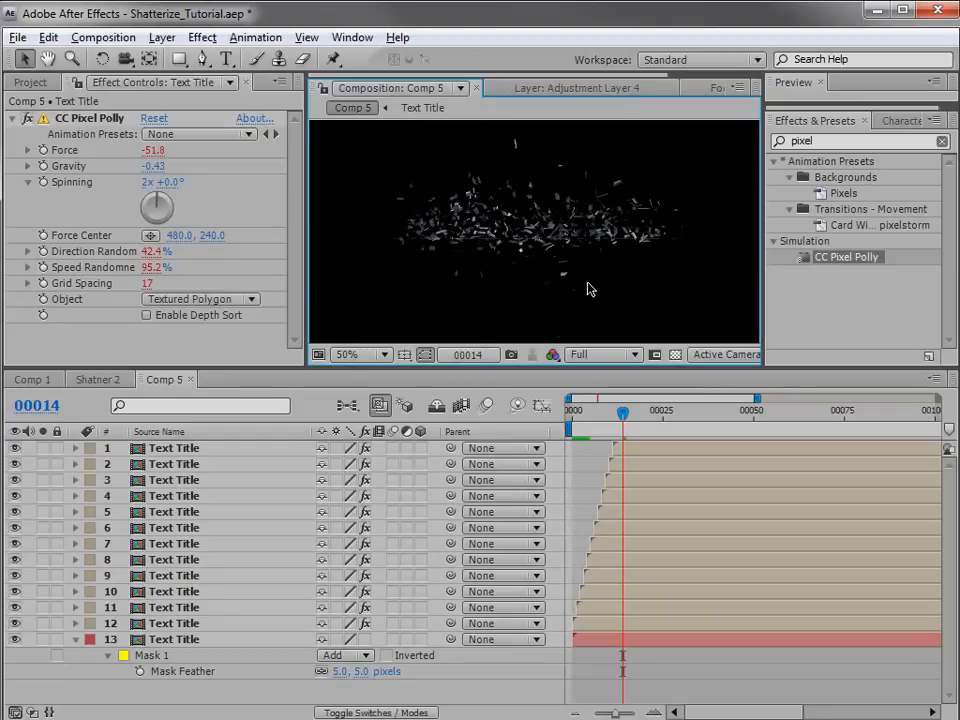
{"action": "left_click_drag", "start_coordinate": [506, 367], "coordinate": [506, 324]}
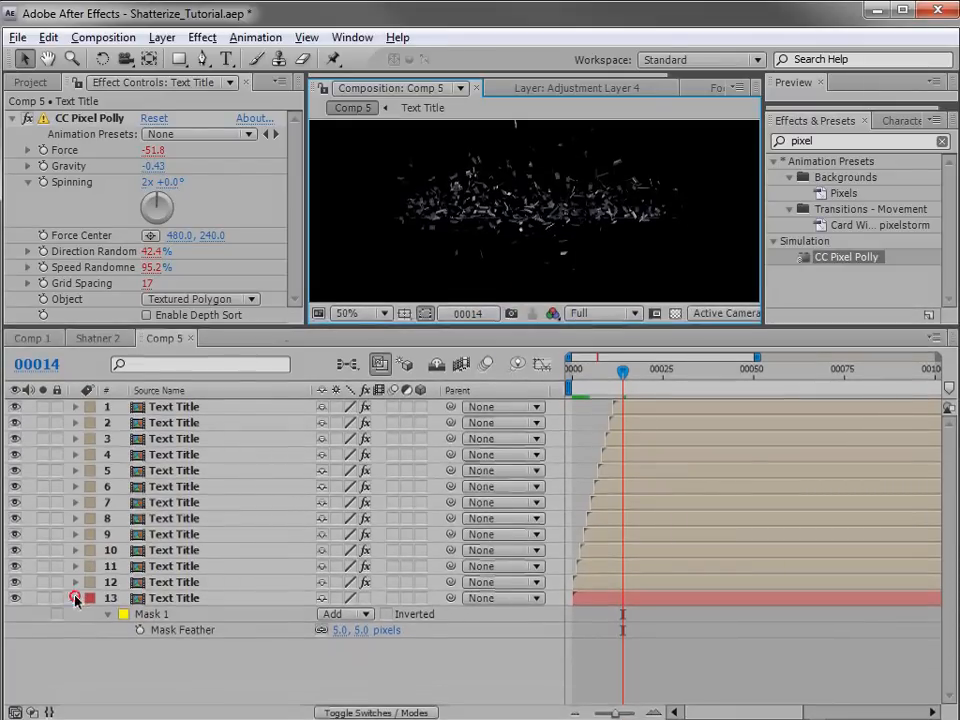
{"action": "left_click", "coordinate": [75, 598]}
{"action": "left_click", "coordinate": [354, 649]}
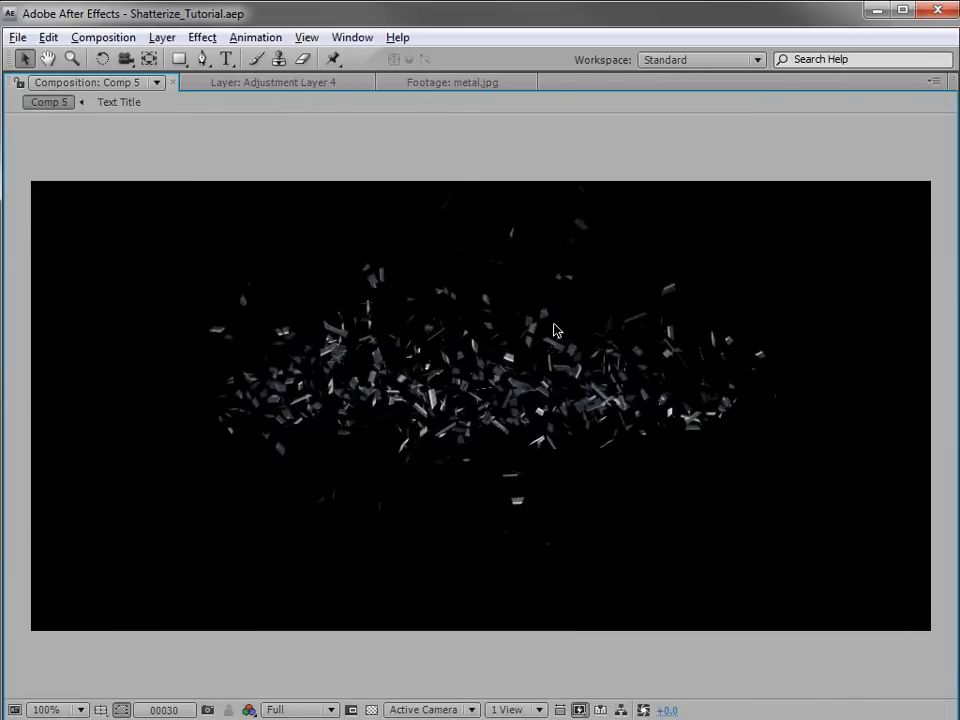
{"action": "key", "text": "grave"}
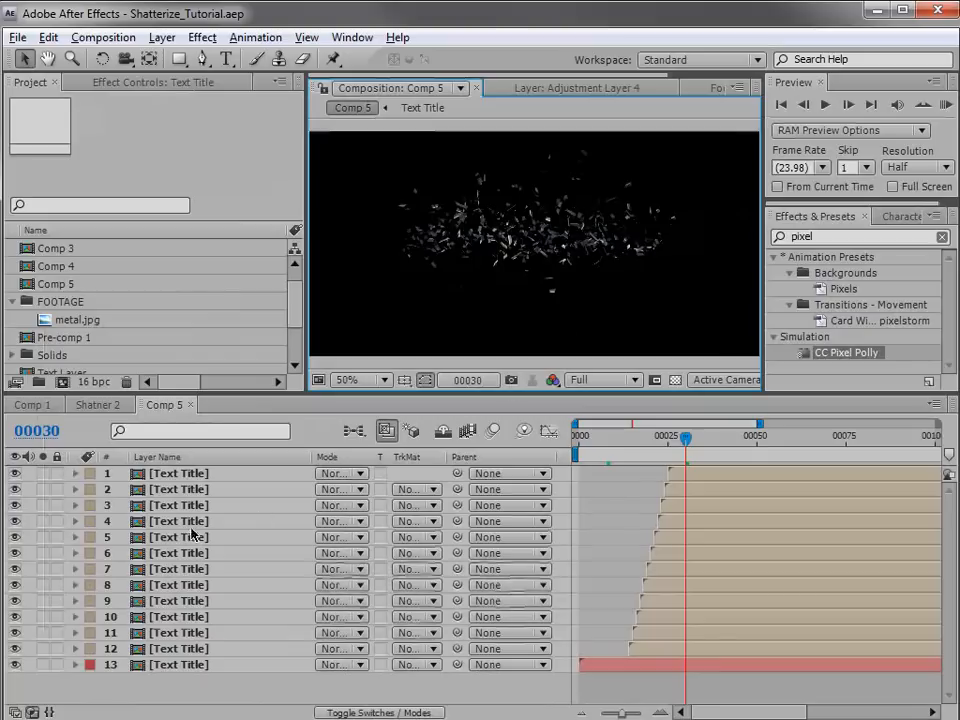
Duplicate the twelve shattering Text Title layers and move the copies together above the originals.
{"action": "left_click", "coordinate": [184, 653], "text": "shift"}
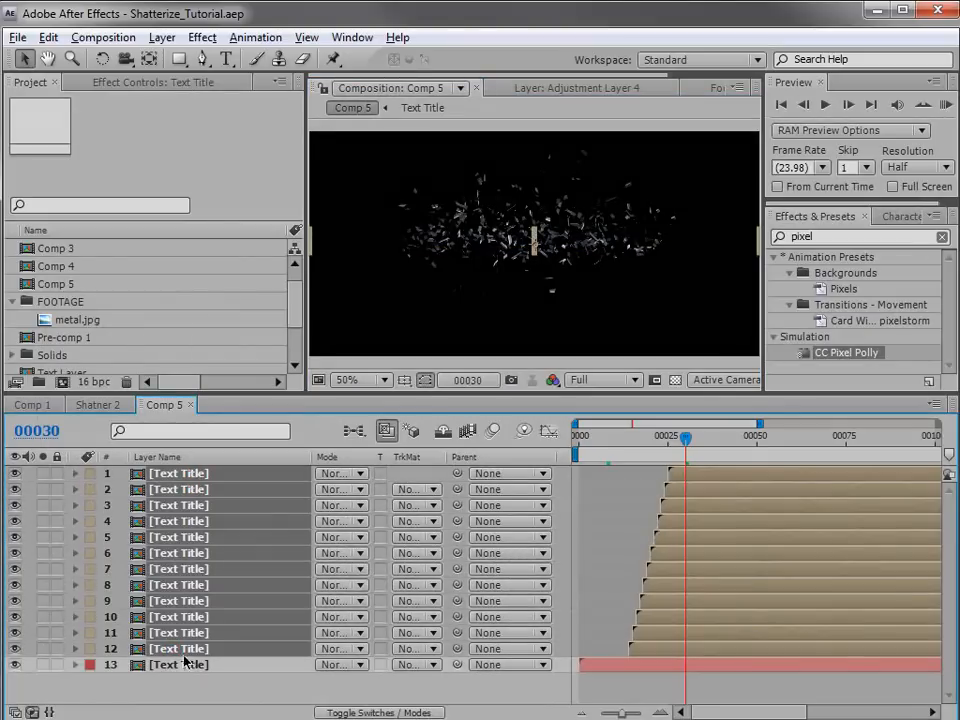
{"action": "left_click", "coordinate": [48, 40]}
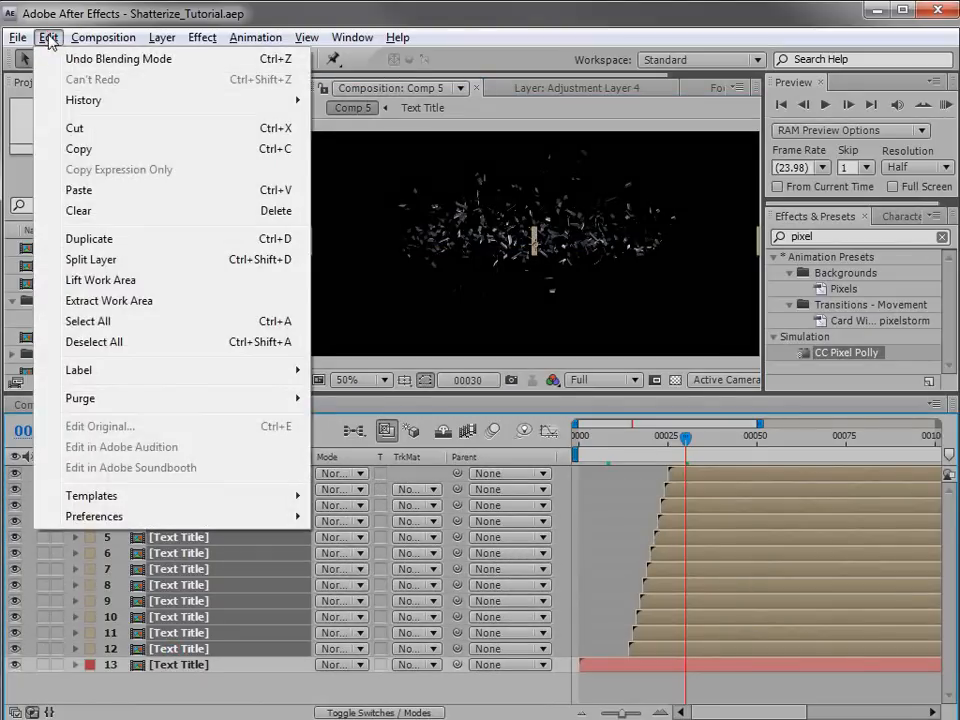
{"action": "left_click", "coordinate": [131, 238]}
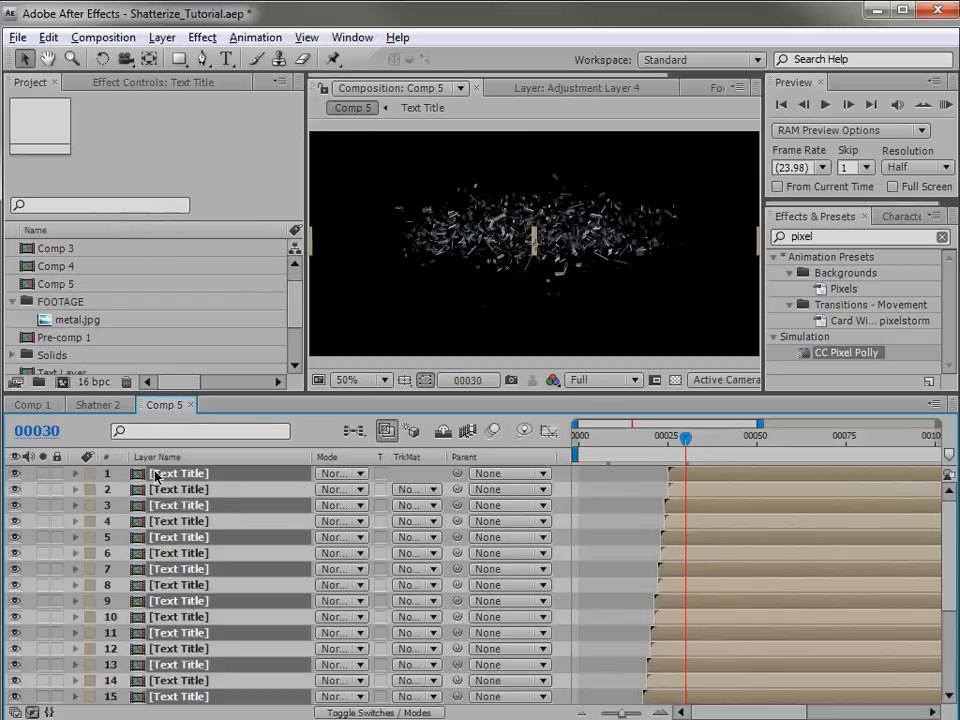
{"action": "left_click_drag", "start_coordinate": [172, 510], "coordinate": [180, 486]}
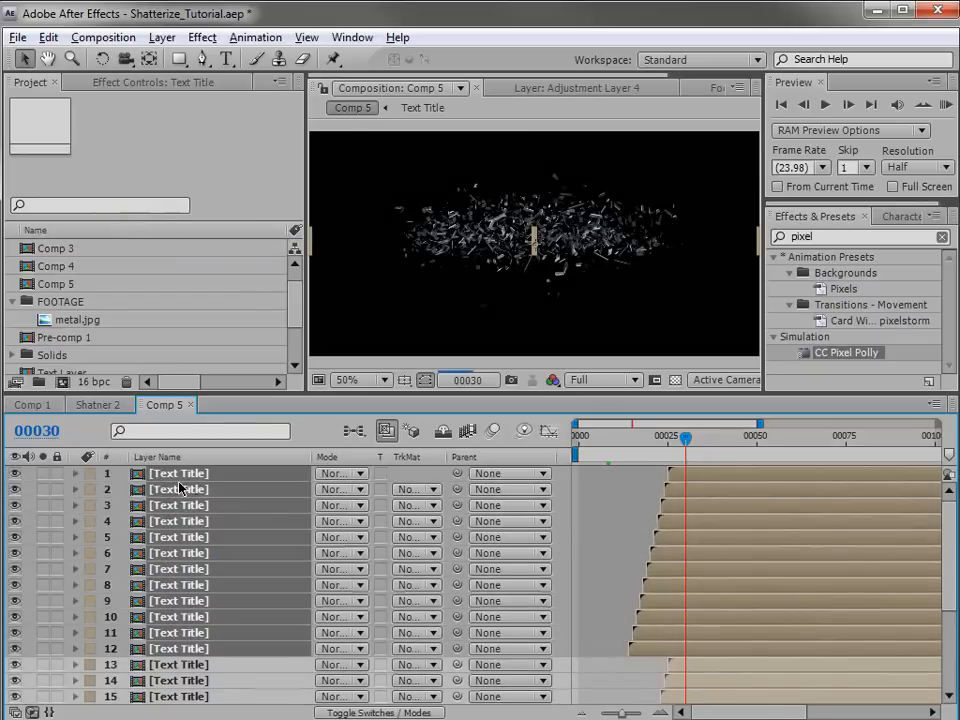
Give the twelve duplicated layers a yellow label and align all their start points at frame 0.
{"action": "left_click", "coordinate": [93, 476]}
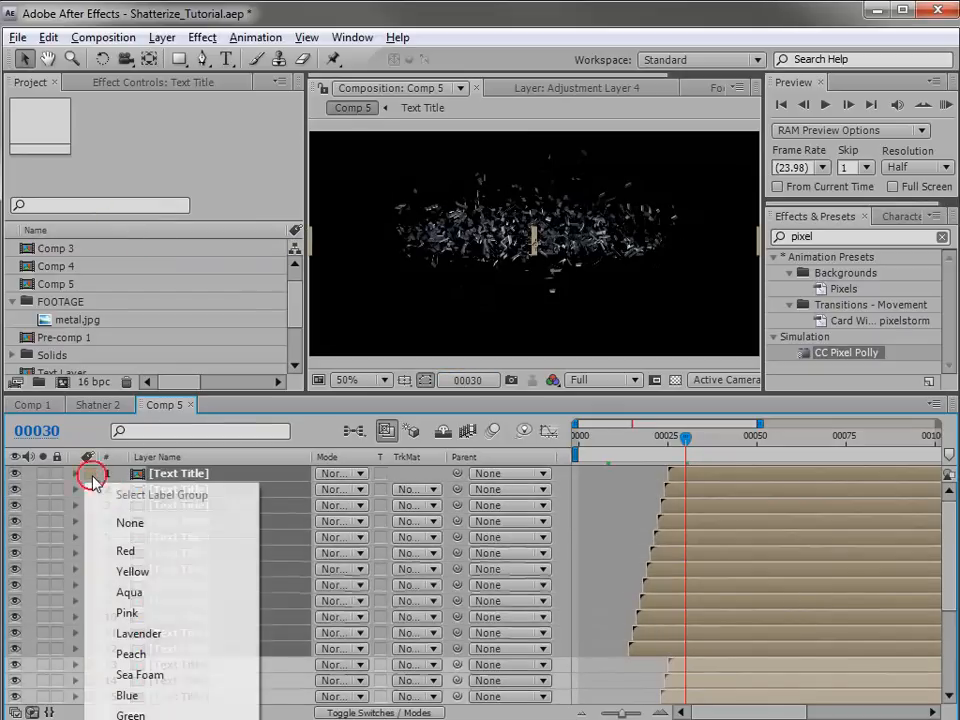
{"action": "left_click", "coordinate": [132, 571]}
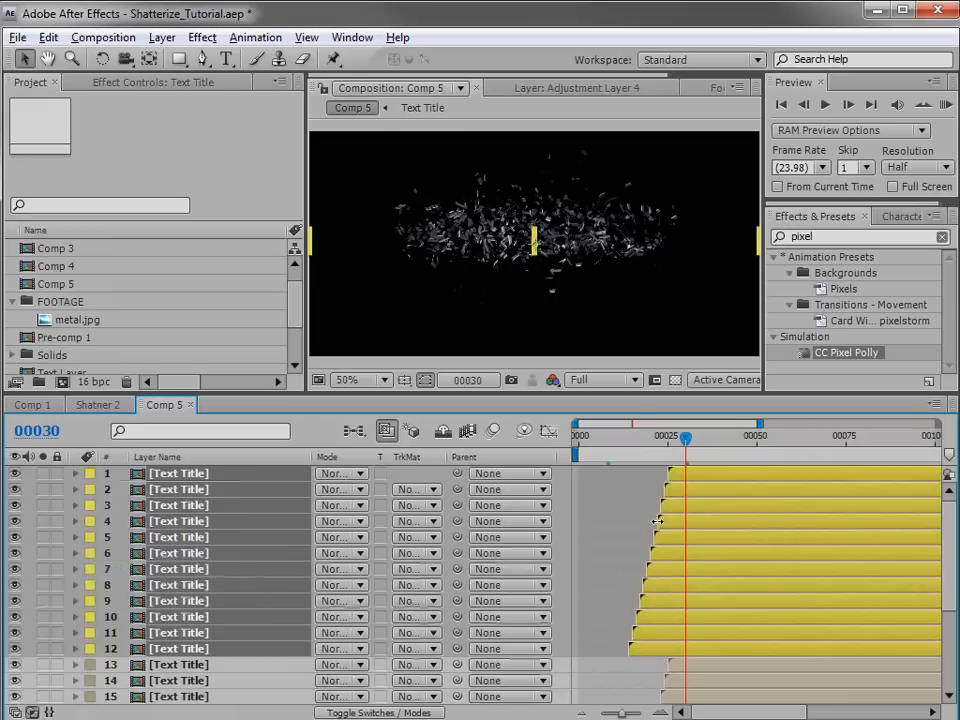
{"action": "scroll", "coordinate": [352, 624], "scroll_direction": "down", "scroll_amount": 3}
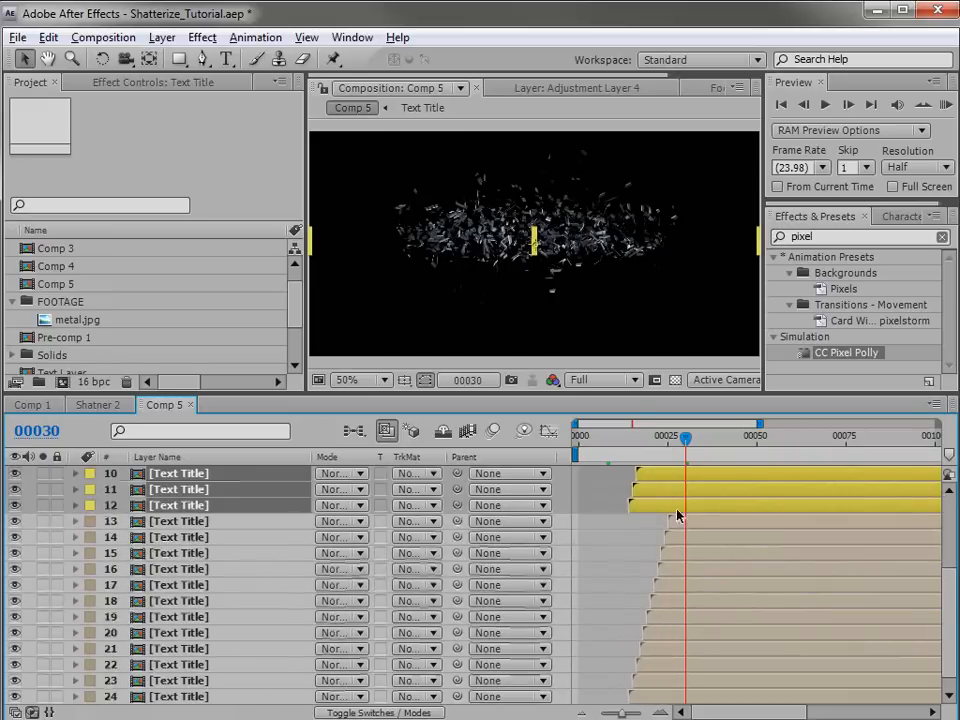
{"action": "scroll", "coordinate": [680, 516], "scroll_direction": "up", "scroll_amount": 3}
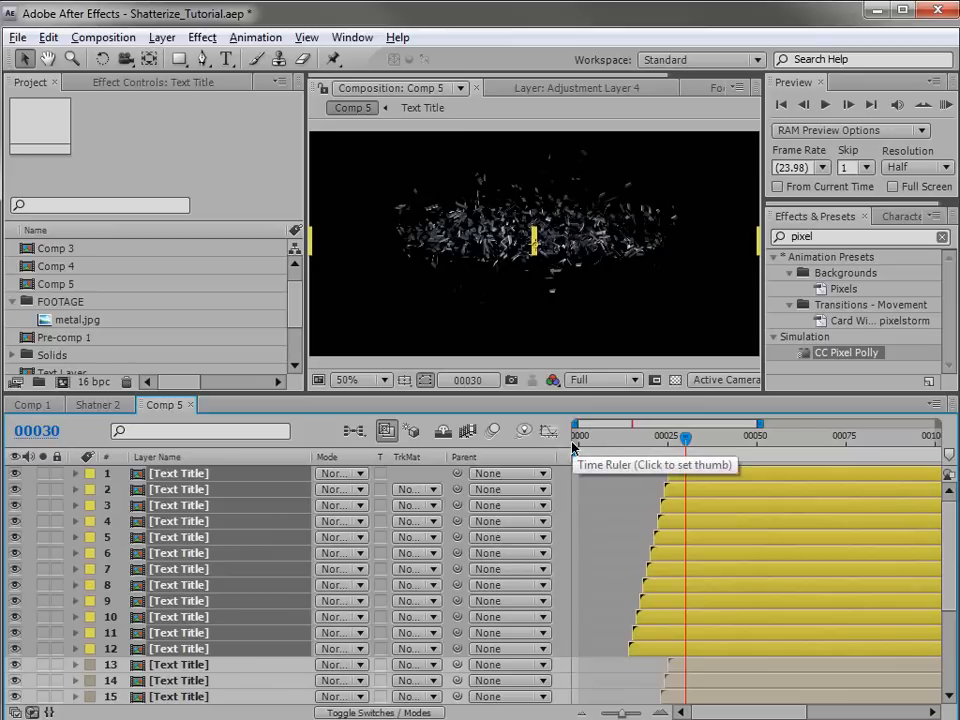
{"action": "left_click_drag", "start_coordinate": [579, 437], "coordinate": [576, 440]}
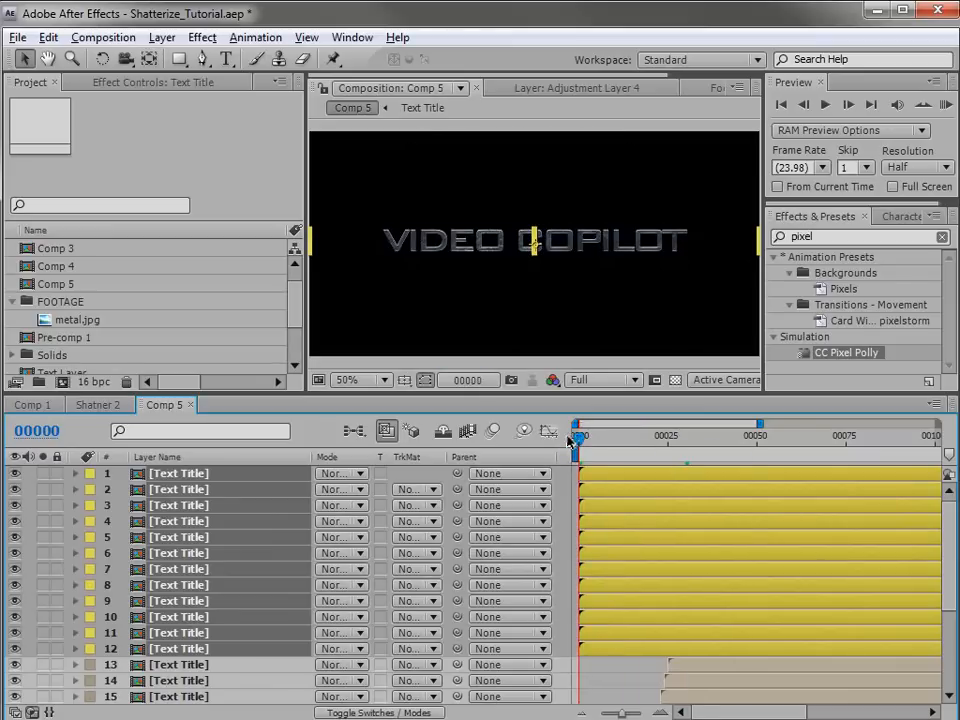
{"action": "scroll", "coordinate": [633, 526], "scroll_direction": "down", "scroll_amount": 2}
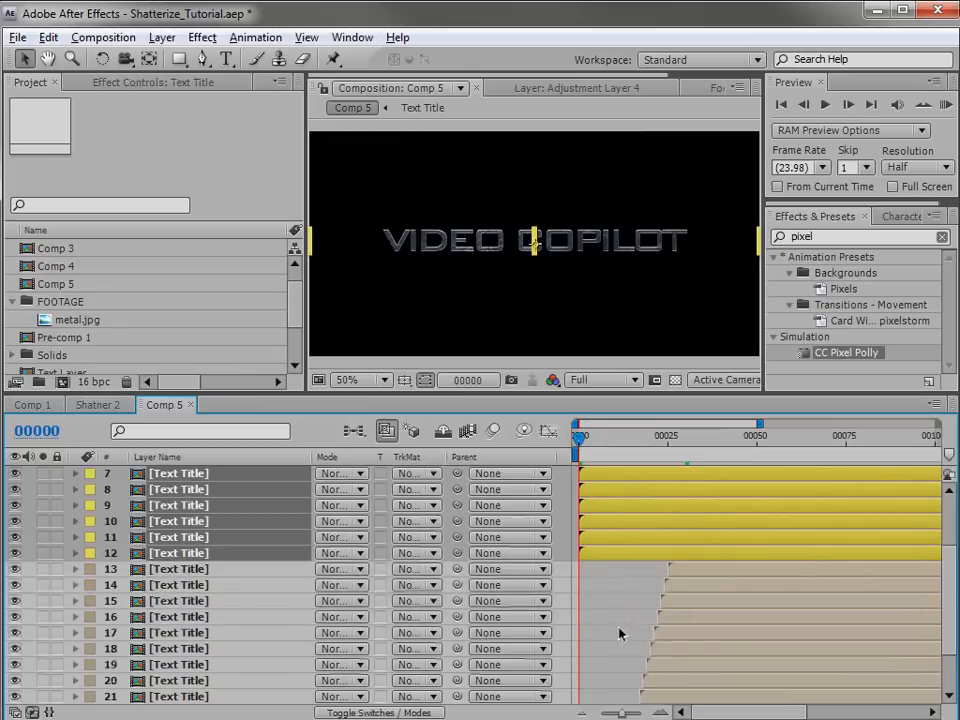
{"action": "scroll", "coordinate": [619, 633], "scroll_direction": "up", "scroll_amount": 2}
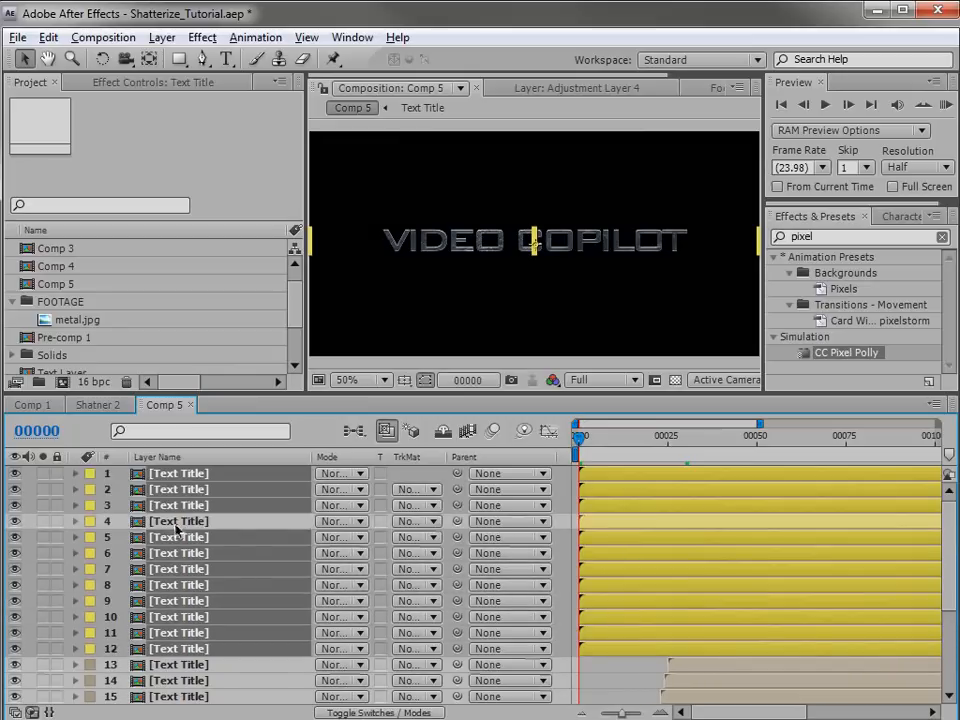
Solo yellow layer 4, hide the mask outlines in the composition view, and preview its shards.
{"action": "left_click", "coordinate": [111, 524]}
{"action": "left_click", "coordinate": [42, 521]}
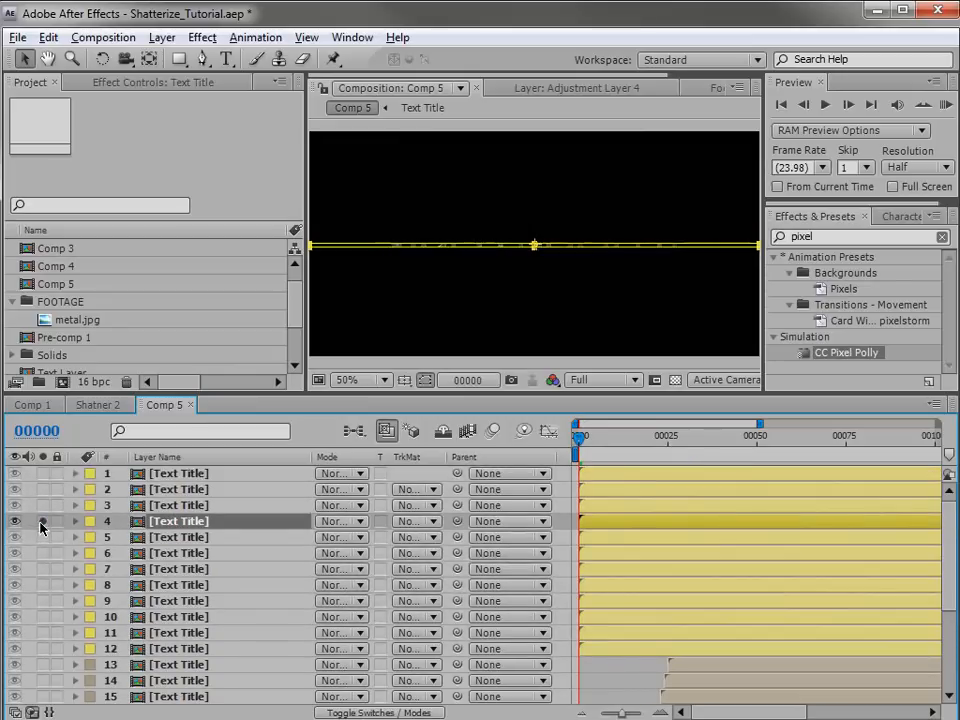
{"action": "left_click", "coordinate": [429, 381]}
{"action": "mouse_move", "coordinate": [581, 438]}
{"action": "left_mouse_down"}
{"action": "mouse_move", "coordinate": [606, 444]}
{"action": "mouse_move", "coordinate": [587, 451]}
{"action": "left_mouse_up"}
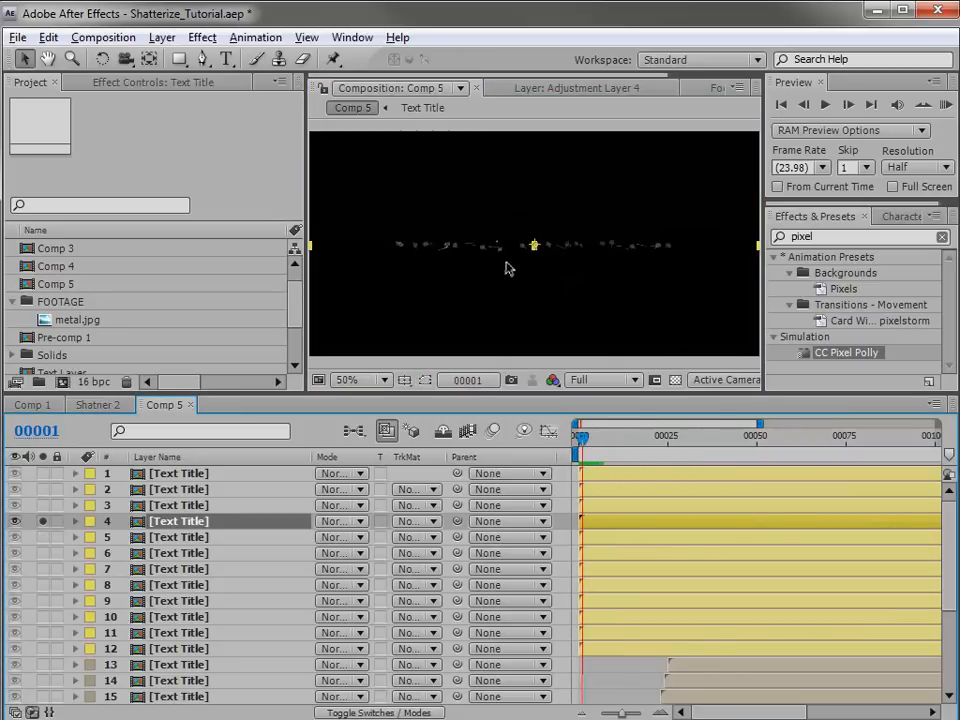
Add a Fast Blur effect to layer 4 and set a Blurriness keyframe at frame 0.
{"action": "left_click", "coordinate": [203, 37]}
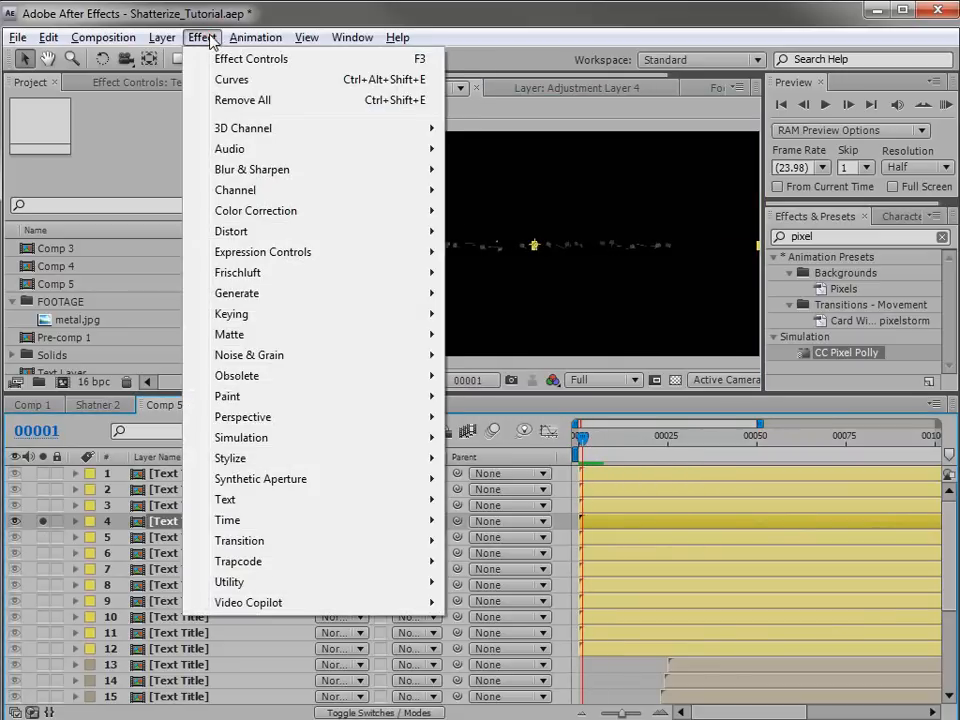
{"action": "mouse_move", "coordinate": [221, 166]}
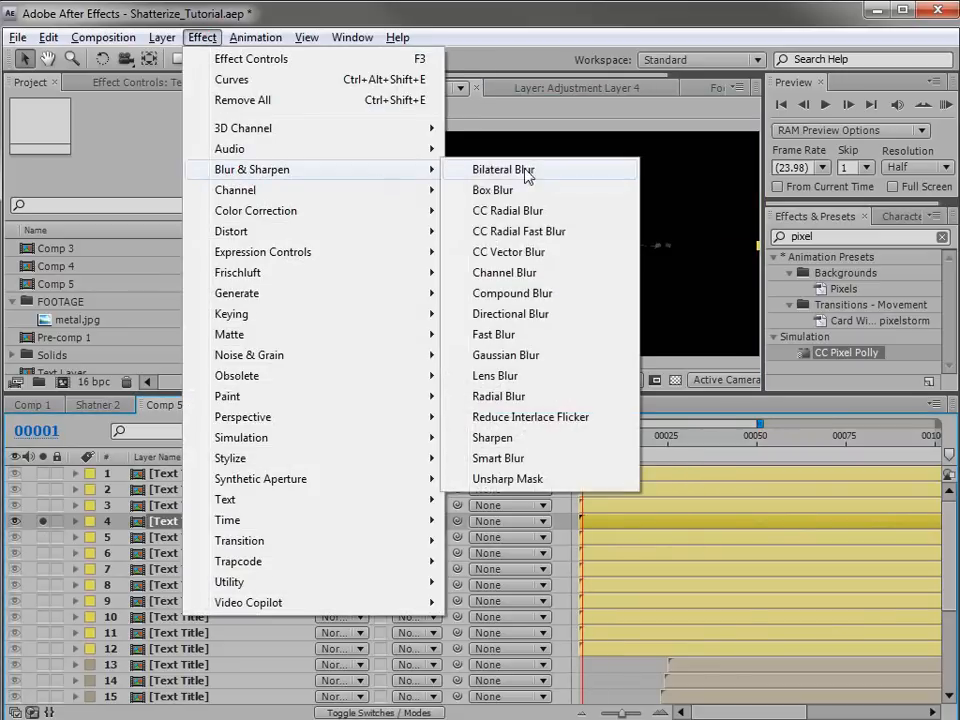
{"action": "left_click", "coordinate": [493, 336]}
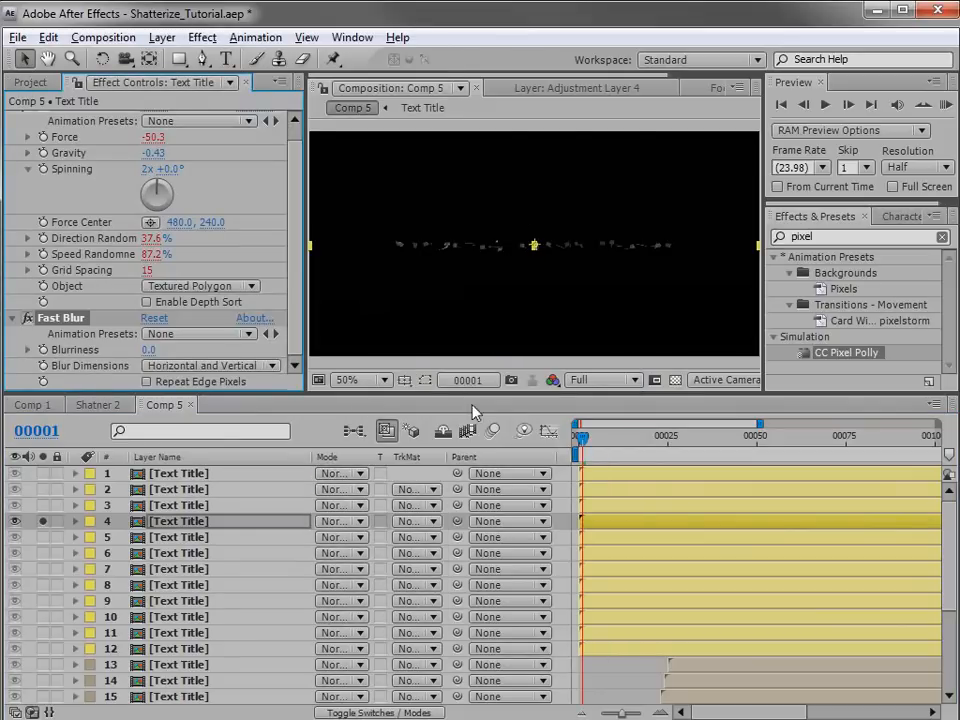
{"action": "key", "text": "Home"}
{"action": "left_click", "coordinate": [43, 349]}
Set the Fast Blur's dimensions to Vertical and turn on Repeat Edge Pixels.
{"action": "left_click", "coordinate": [190, 366]}
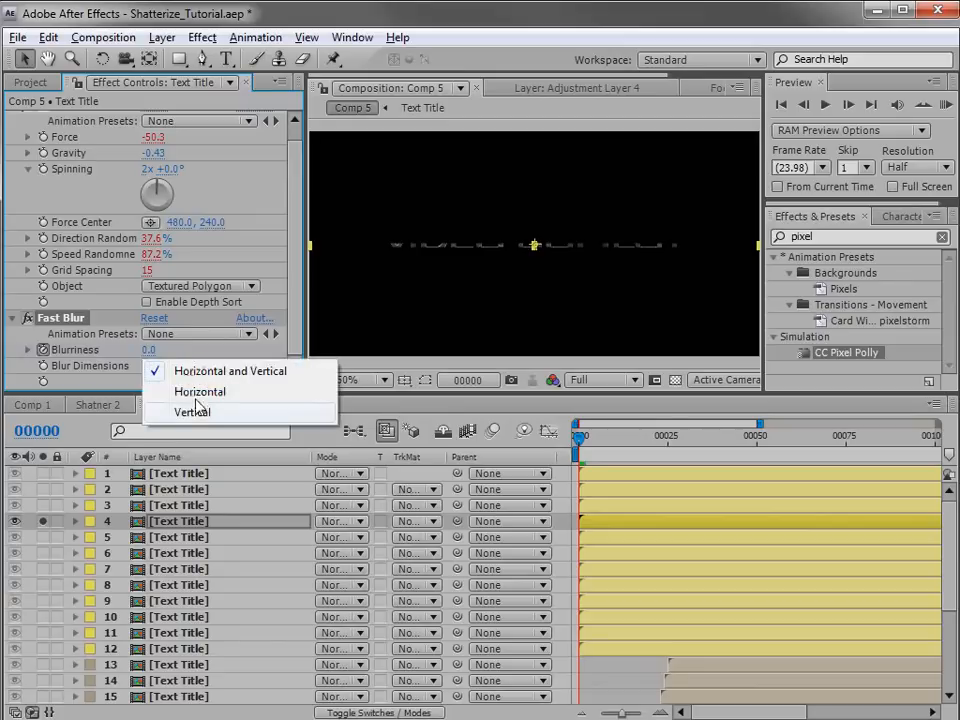
{"action": "left_click", "coordinate": [193, 413]}
{"action": "left_click", "coordinate": [148, 381]}
Add a second, higher Blurriness keyframe at about frame 24 and preview the increasing blur on the shards.
{"action": "left_click_drag", "start_coordinate": [602, 437], "coordinate": [637, 443]}
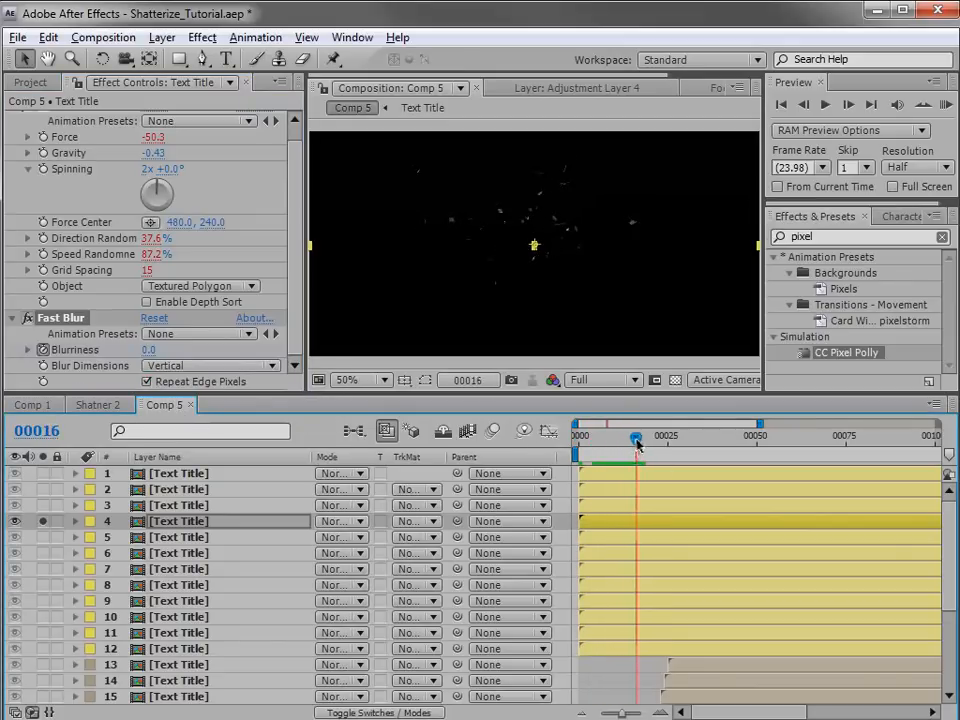
{"action": "left_click", "coordinate": [150, 350]}
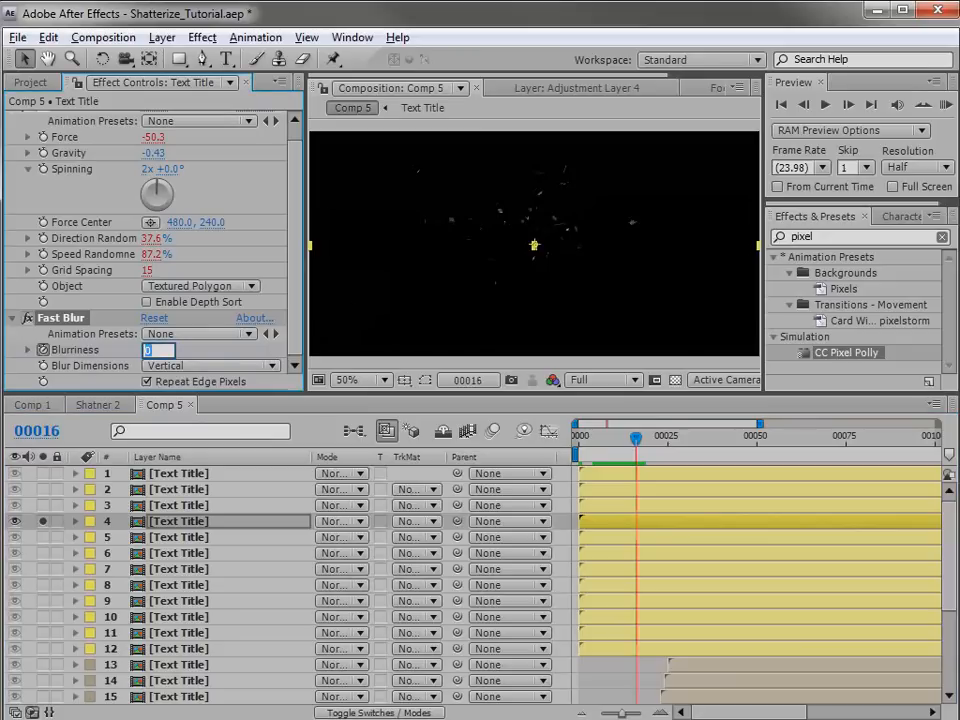
{"action": "key", "text": "Return"}
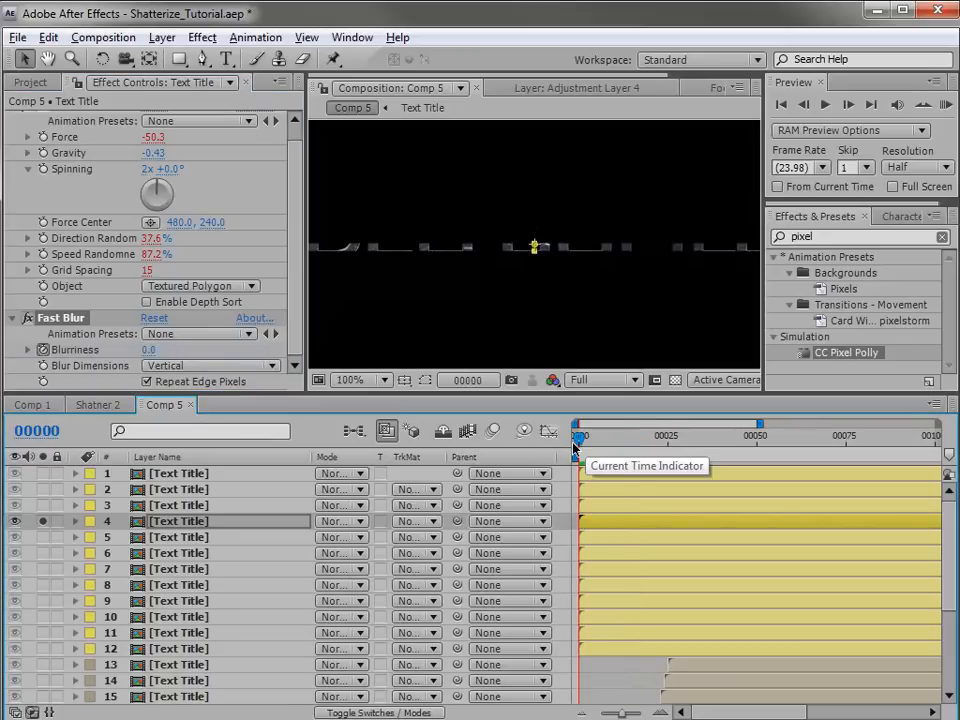
{"action": "mouse_move", "coordinate": [577, 446]}
{"action": "left_mouse_down"}
{"action": "mouse_move", "coordinate": [614, 443]}
{"action": "mouse_move", "coordinate": [579, 443]}
{"action": "mouse_move", "coordinate": [597, 443]}
{"action": "mouse_move", "coordinate": [587, 446]}
{"action": "left_mouse_up"}
{"action": "scroll", "coordinate": [486, 552], "scroll_direction": "down", "scroll_amount": 1}
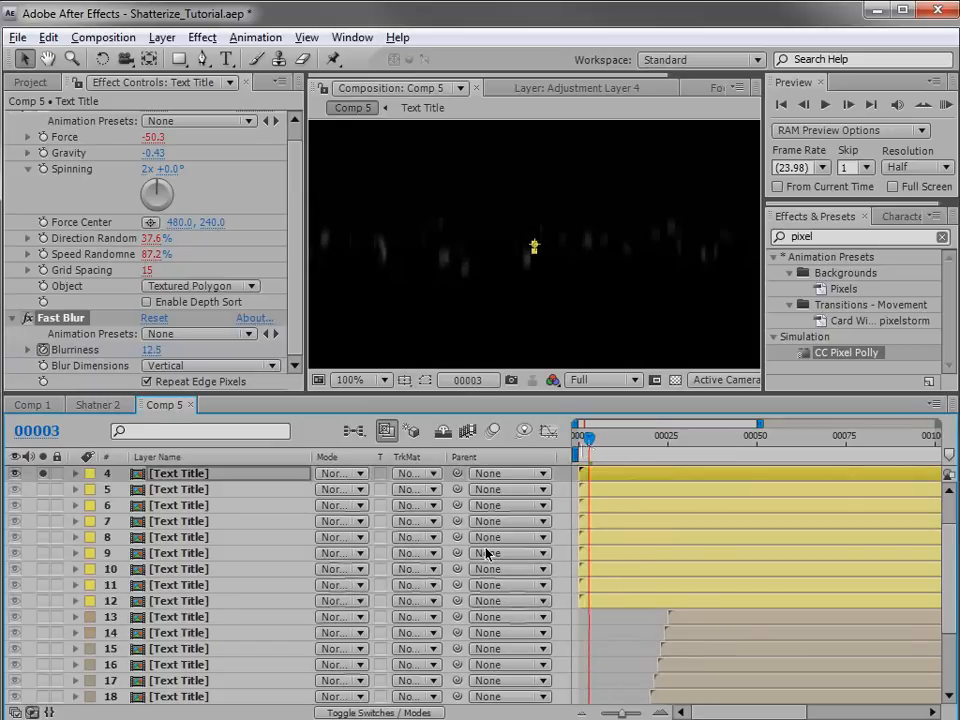
Apply Easy Ease to layer 4's Blurriness keyframe at frame 0 and preview the opening frames.
{"action": "key", "text": "u"}
{"action": "left_click", "coordinate": [579, 649]}
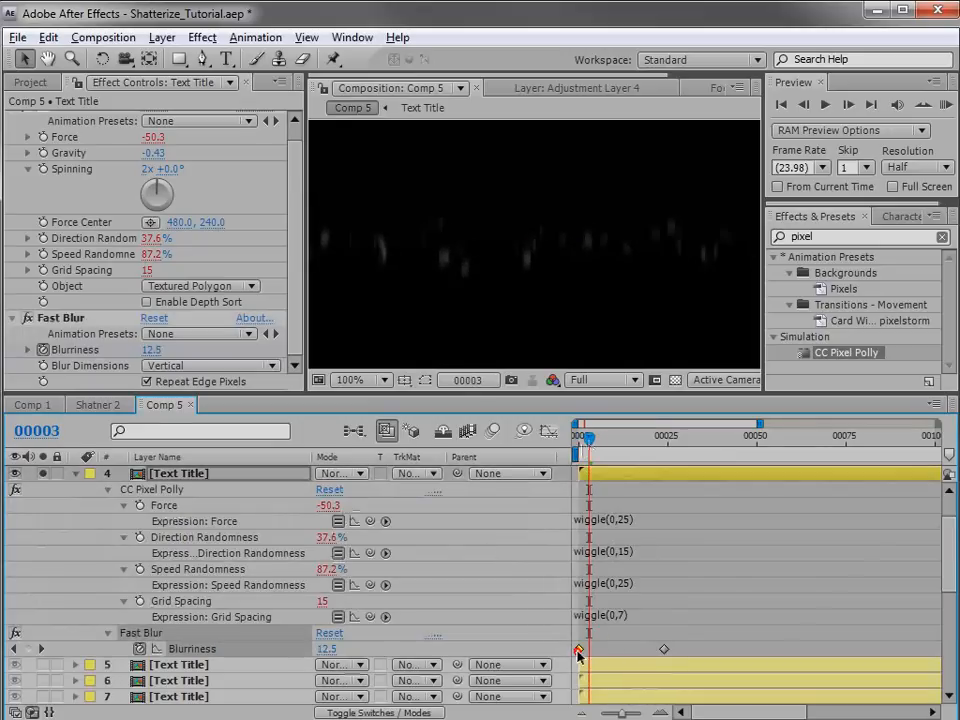
{"action": "key", "text": "F9"}
{"action": "mouse_move", "coordinate": [589, 437]}
{"action": "left_mouse_down"}
{"action": "mouse_move", "coordinate": [580, 437]}
{"action": "mouse_move", "coordinate": [607, 445]}
{"action": "left_mouse_up"}
{"action": "left_click", "coordinate": [76, 473]}
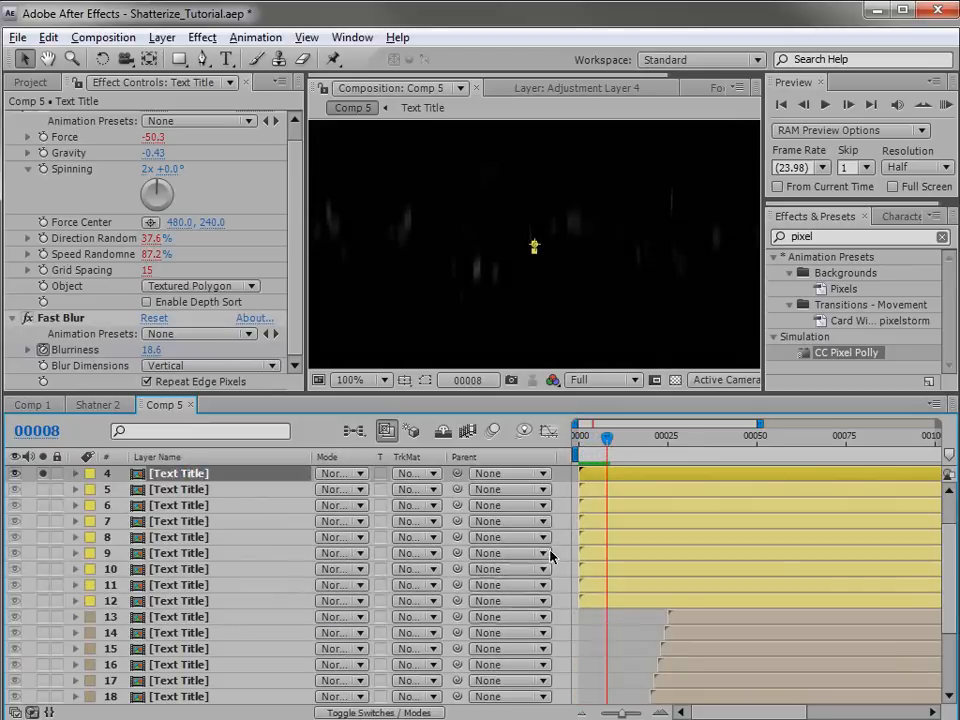
Copy the keyframed Fast Blur effect from layer 4.
{"action": "scroll", "coordinate": [601, 486], "scroll_direction": "up", "scroll_amount": 3}
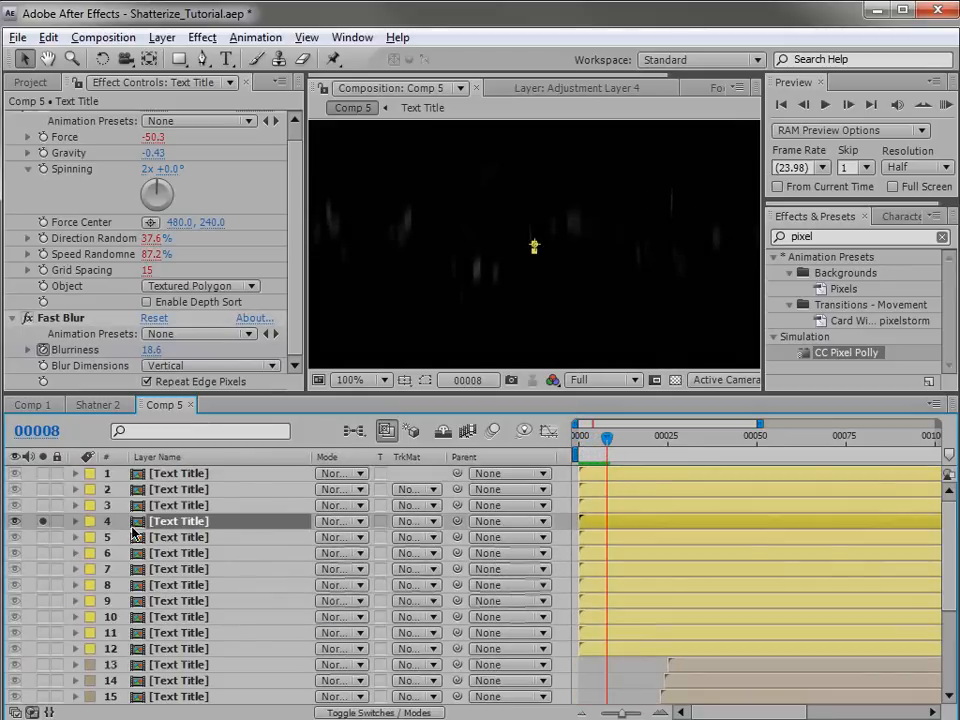
{"action": "key", "text": "e"}
{"action": "left_click", "coordinate": [161, 553]}
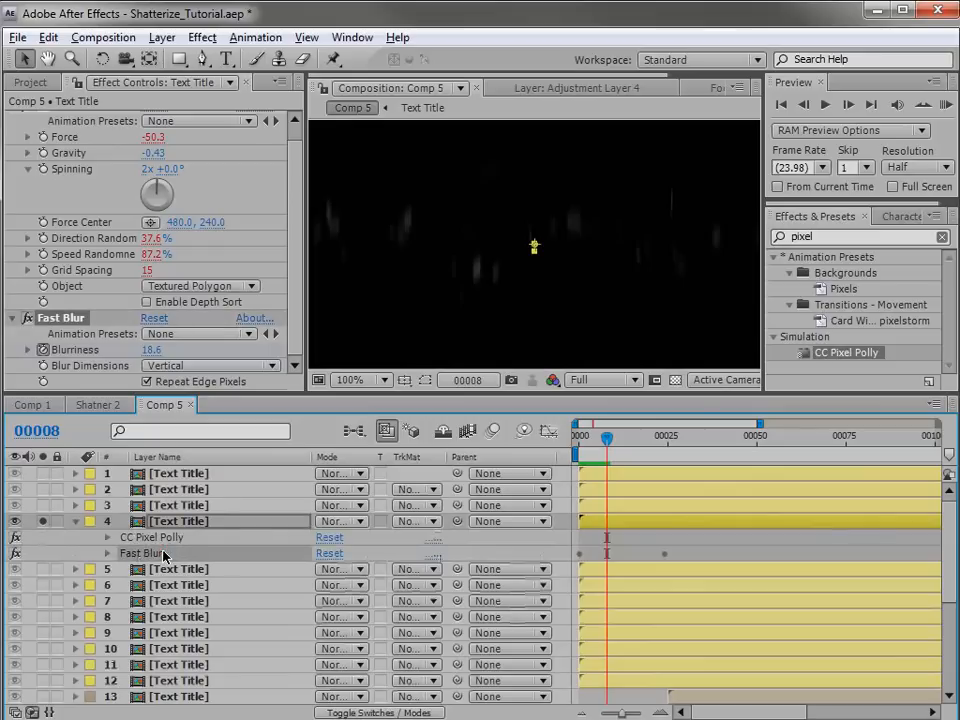
{"action": "left_click", "coordinate": [48, 37]}
{"action": "left_click", "coordinate": [90, 150]}
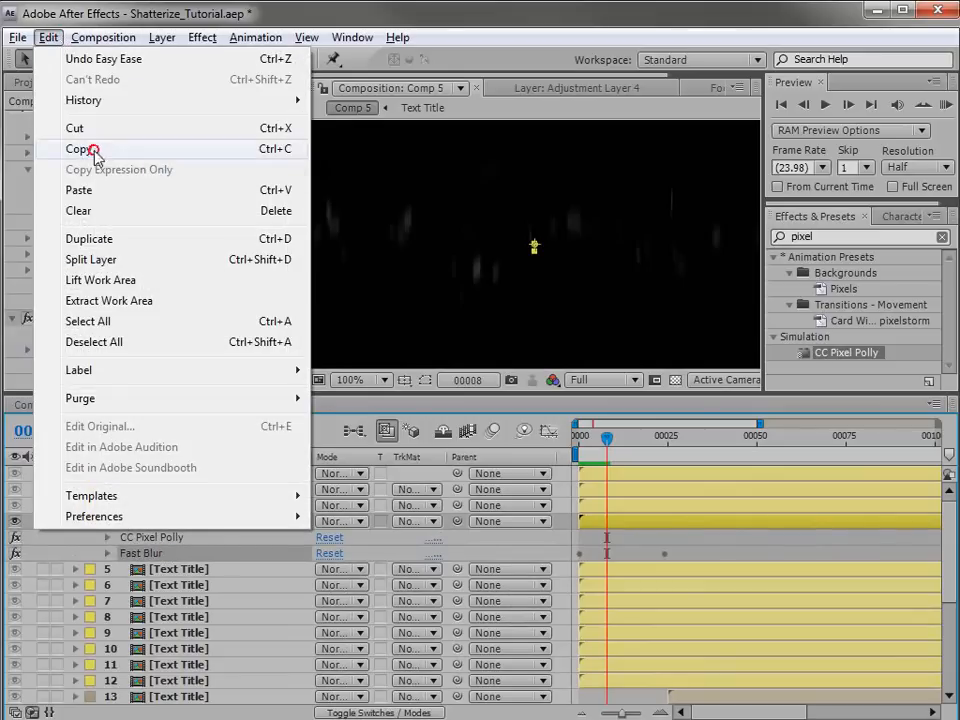
Paste the Fast Blur onto all twelve yellow layers at frame 8 and check the blur two frames on.
{"action": "left_click", "coordinate": [173, 478]}
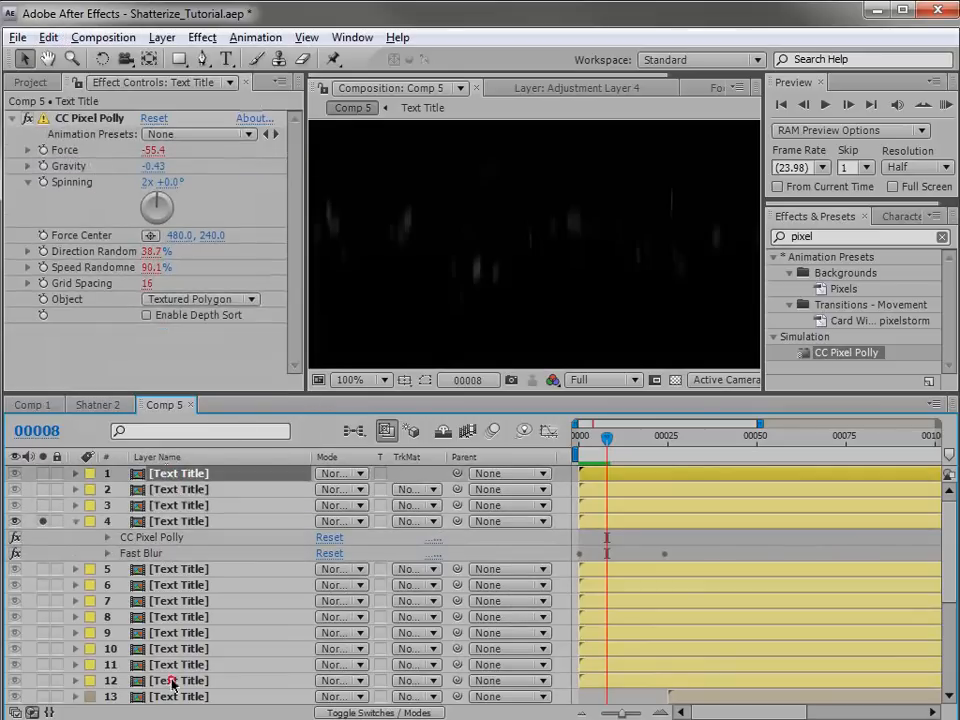
{"action": "left_click", "coordinate": [173, 683], "text": "shift"}
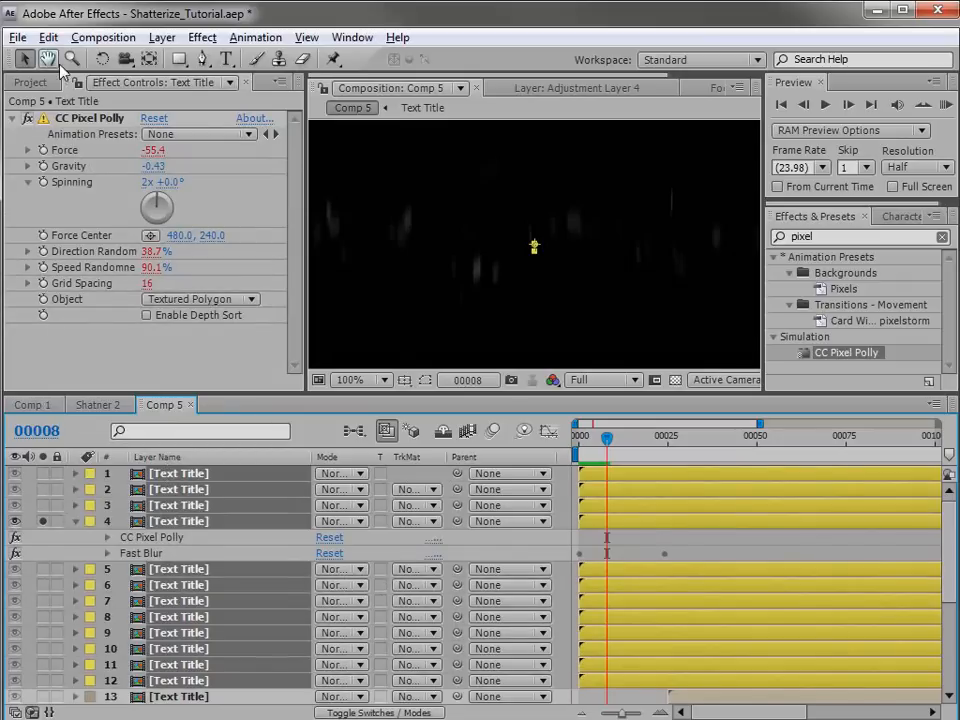
{"action": "left_click", "coordinate": [48, 37]}
{"action": "left_click", "coordinate": [70, 188]}
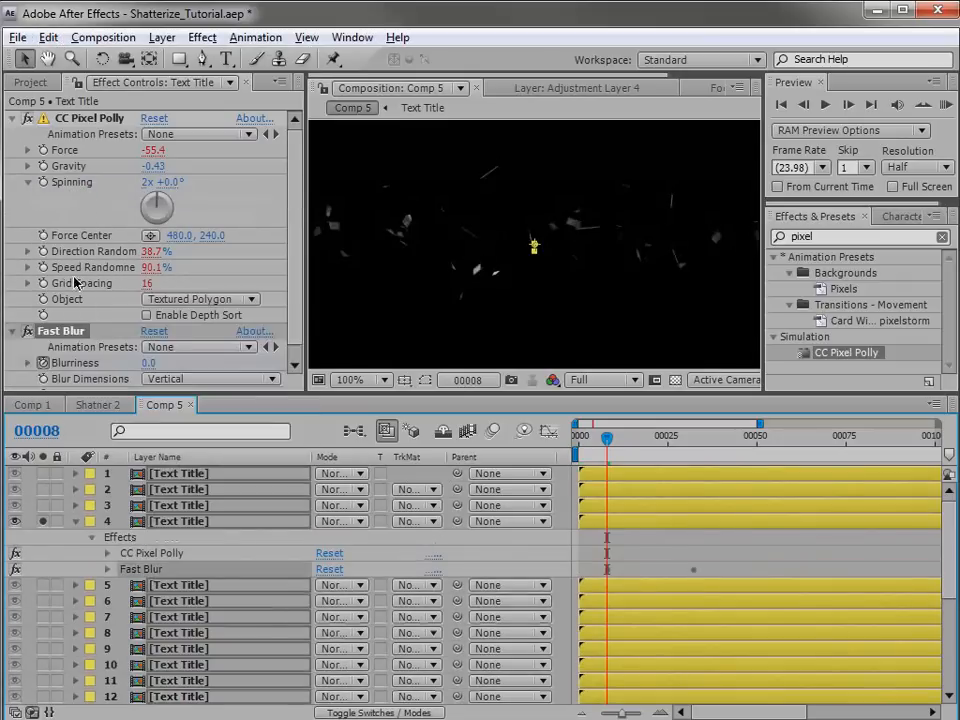
{"action": "left_click", "coordinate": [78, 521]}
{"action": "left_click_drag", "start_coordinate": [605, 449], "coordinate": [614, 445]}
Run the Sequencer script on the twelve yellow layers with a 1-frame offset and turn off layer 4's solo.
{"action": "left_click", "coordinate": [618, 697]}
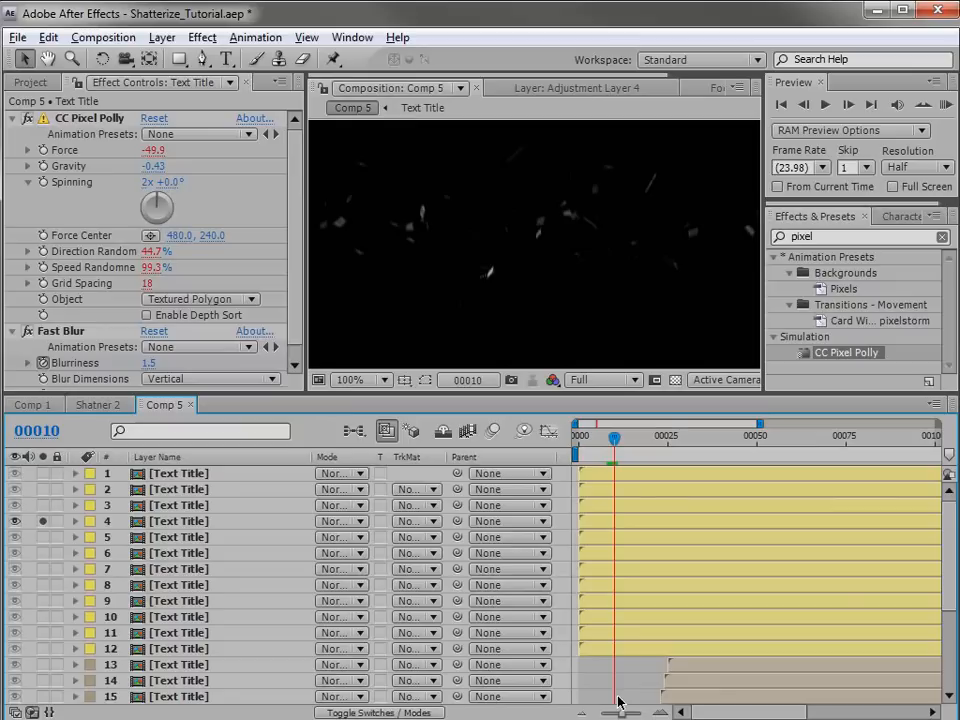
{"action": "left_click", "coordinate": [586, 649]}
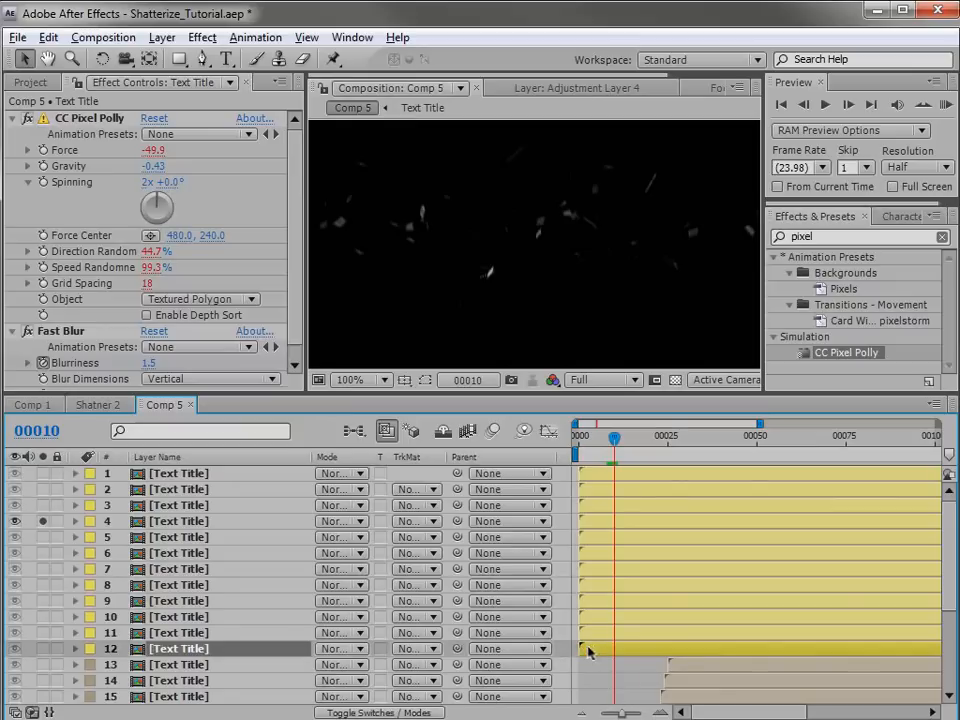
{"action": "left_click", "coordinate": [600, 478], "text": "shift"}
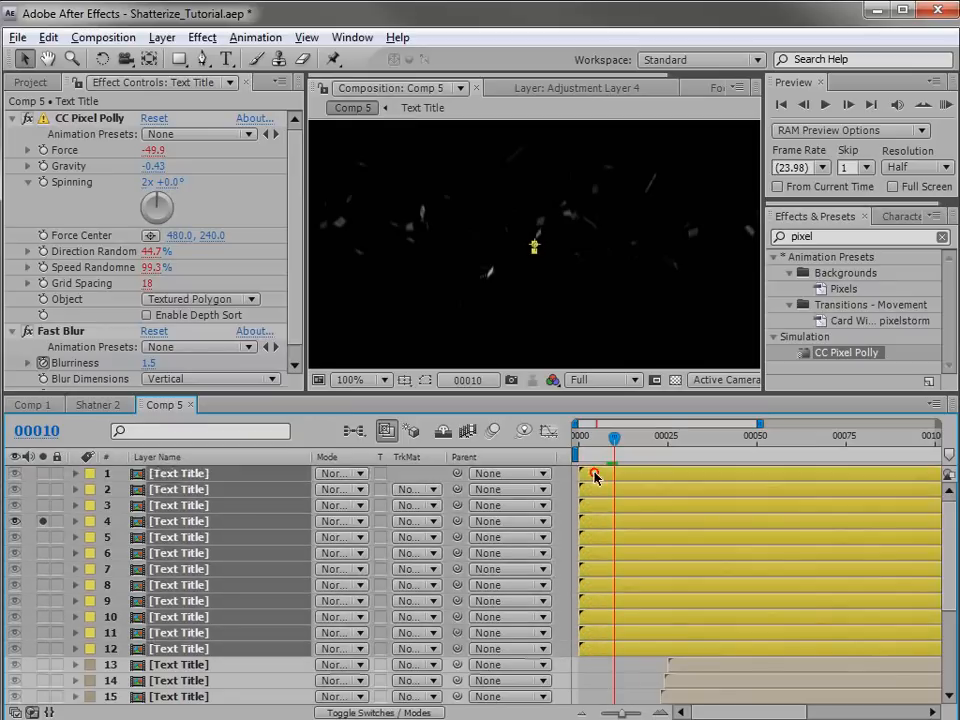
{"action": "left_click", "coordinate": [18, 38]}
{"action": "mouse_move", "coordinate": [122, 613]}
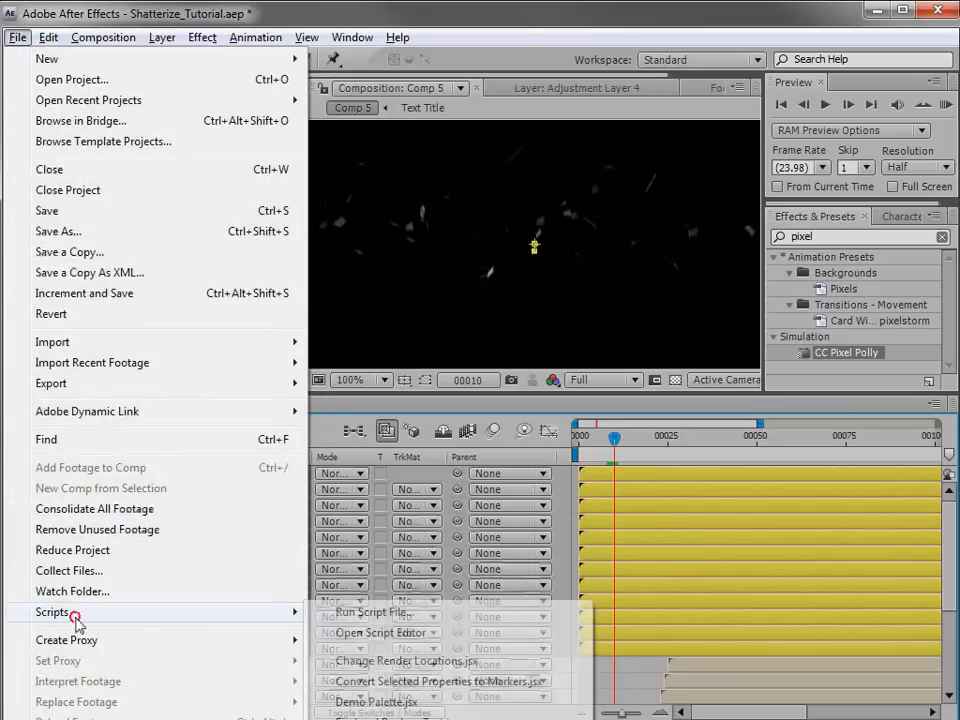
{"action": "left_click", "coordinate": [414, 612]}
{"action": "left_click", "coordinate": [152, 141]}
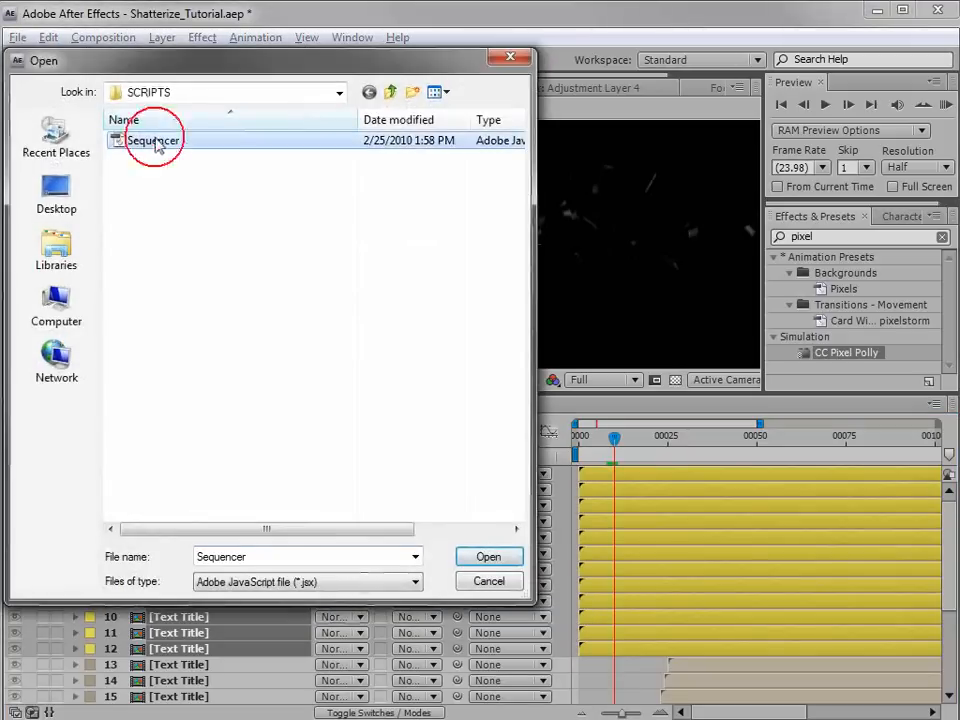
{"action": "left_click", "coordinate": [489, 557]}
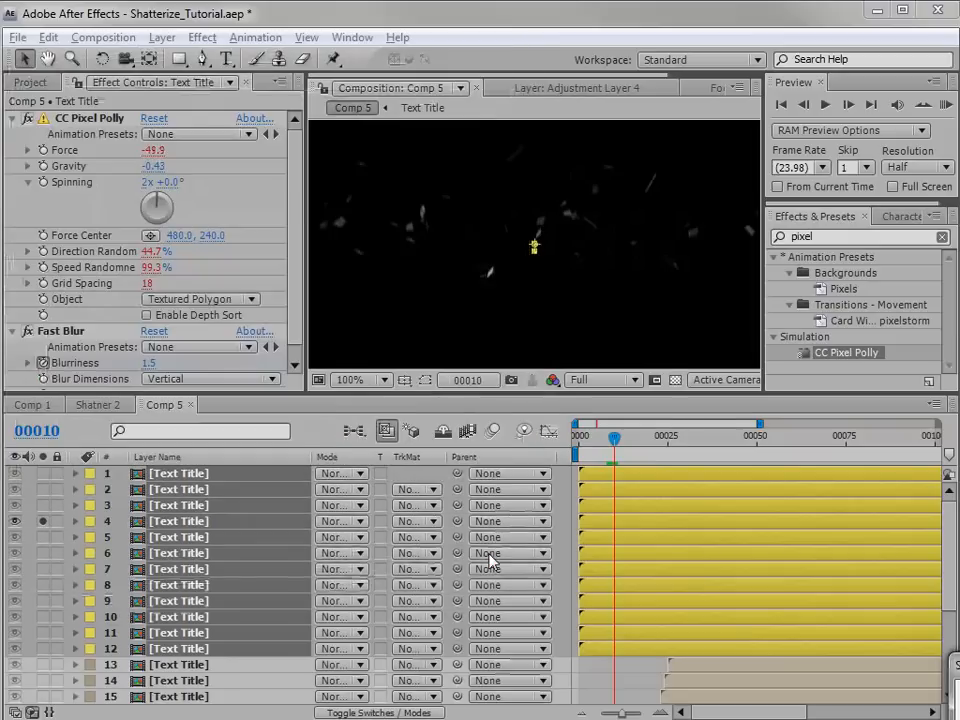
{"action": "left_click", "coordinate": [354, 423]}
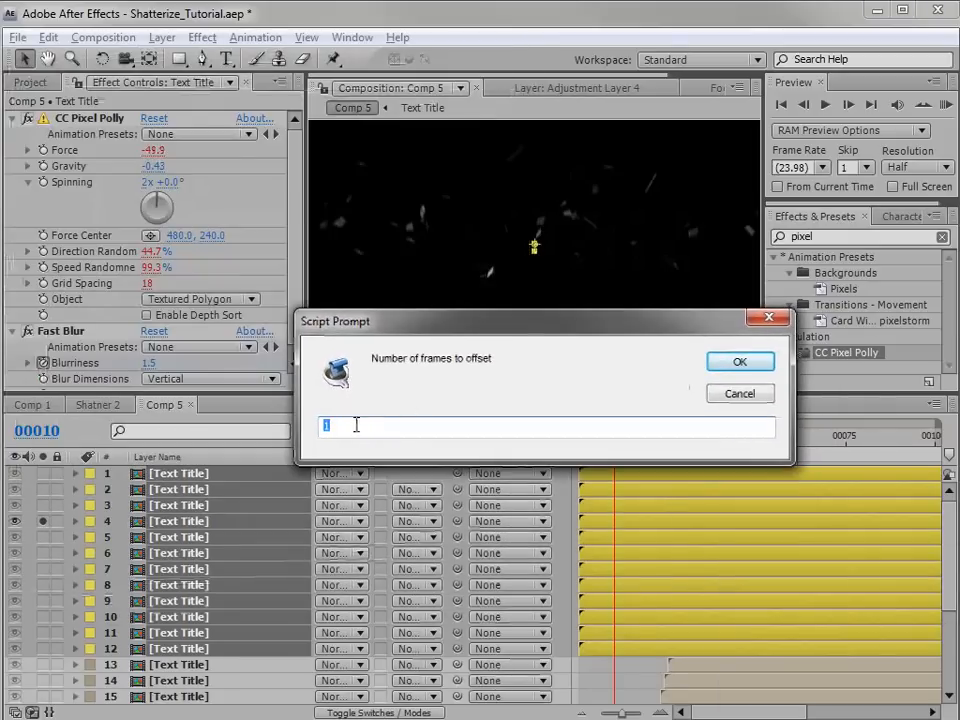
{"action": "left_click", "coordinate": [735, 362]}
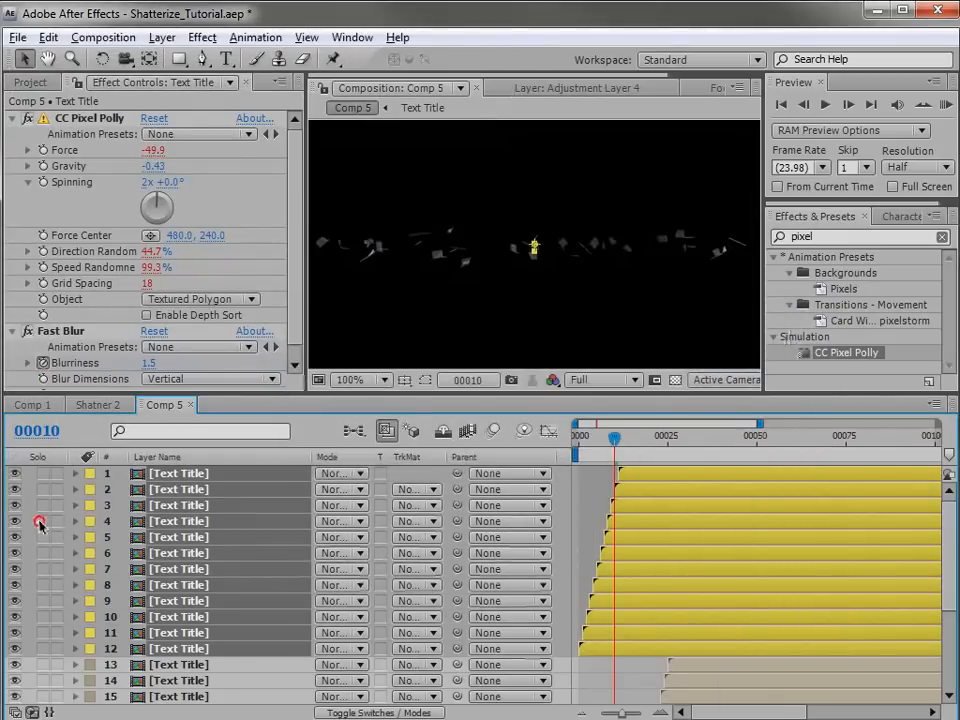
{"action": "left_click", "coordinate": [43, 521]}
Shift the staggered yellow layers to start at frame 14 and check the combined shards at frames 28 and 33.
{"action": "key", "text": "grave"}
{"action": "mouse_move", "coordinate": [614, 116]}
{"action": "left_mouse_down"}
{"action": "mouse_move", "coordinate": [638, 116]}
{"action": "mouse_move", "coordinate": [629, 122]}
{"action": "left_mouse_up"}
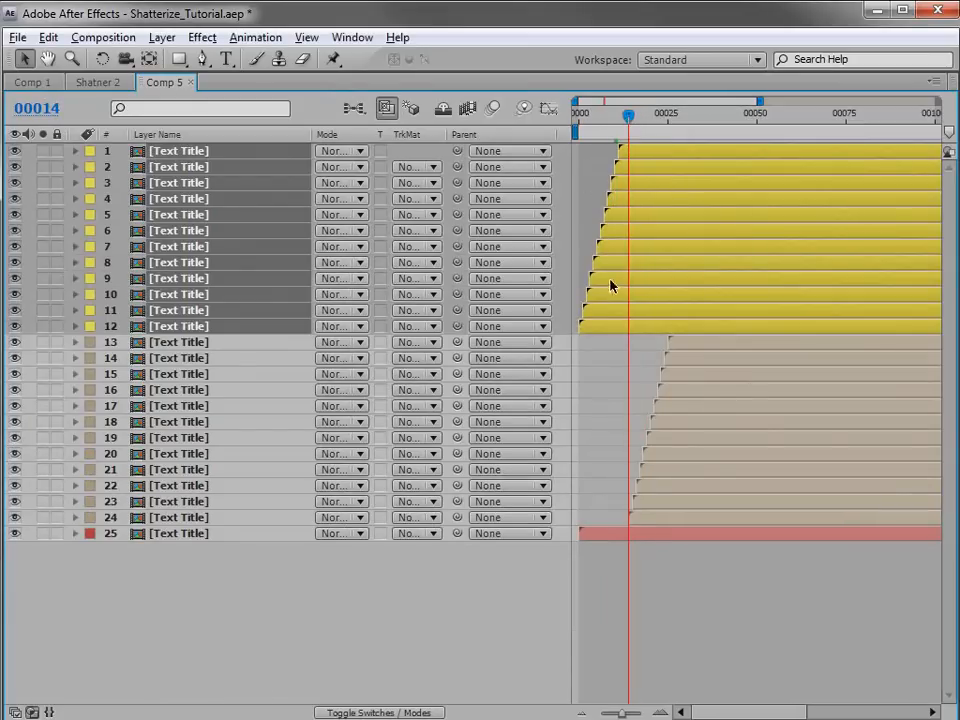
{"action": "left_click_drag", "start_coordinate": [591, 331], "coordinate": [632, 328]}
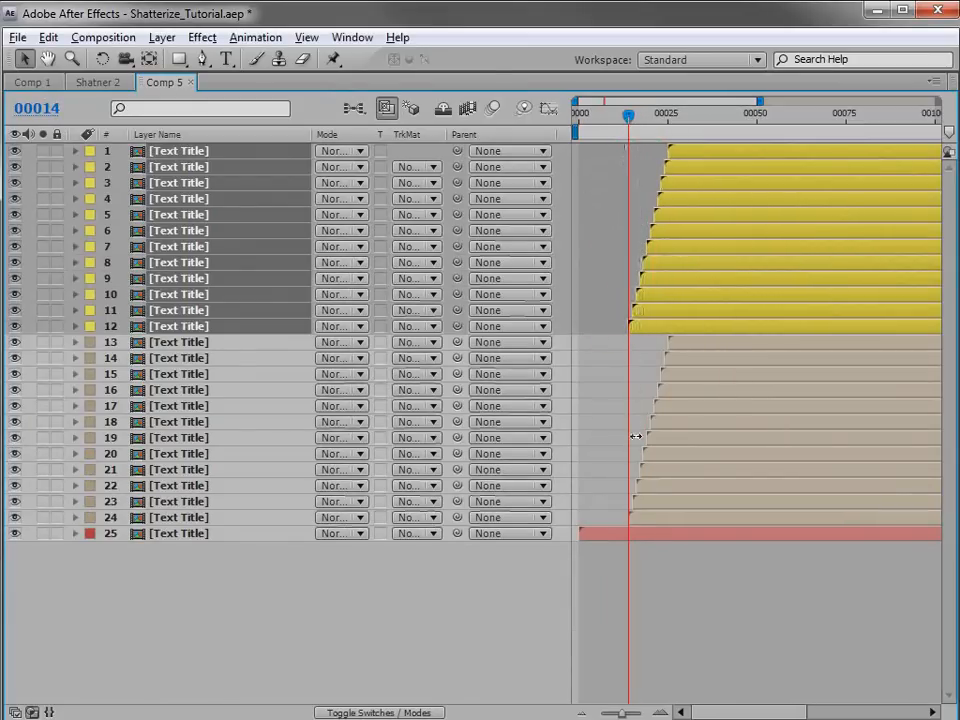
{"action": "key", "text": "grave"}
{"action": "left_click_drag", "start_coordinate": [629, 438], "coordinate": [678, 438]}
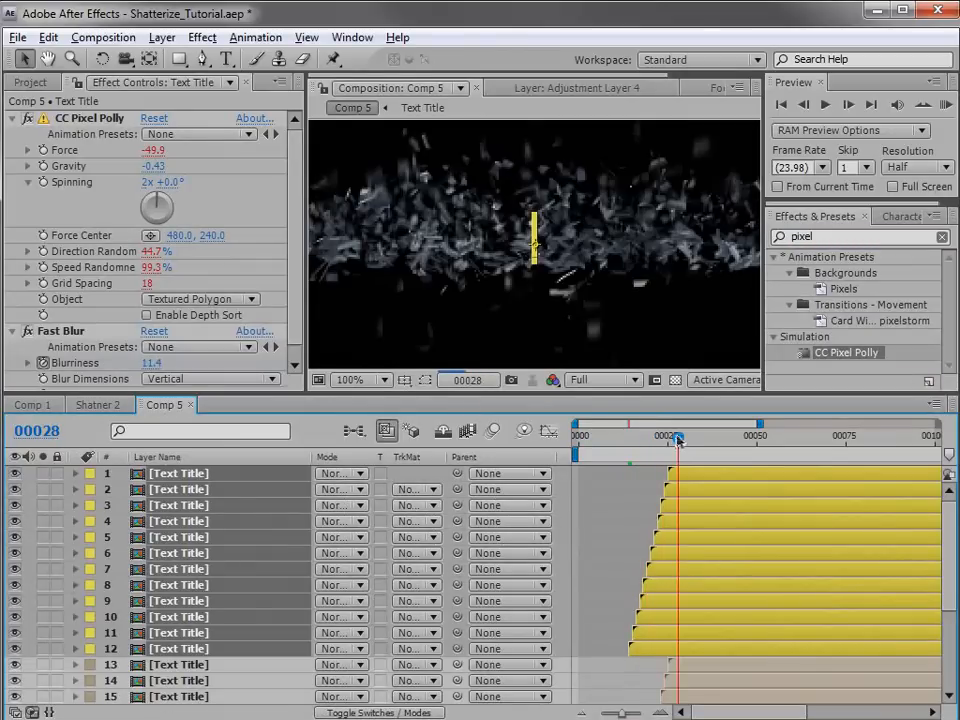
{"action": "left_click", "coordinate": [697, 452]}
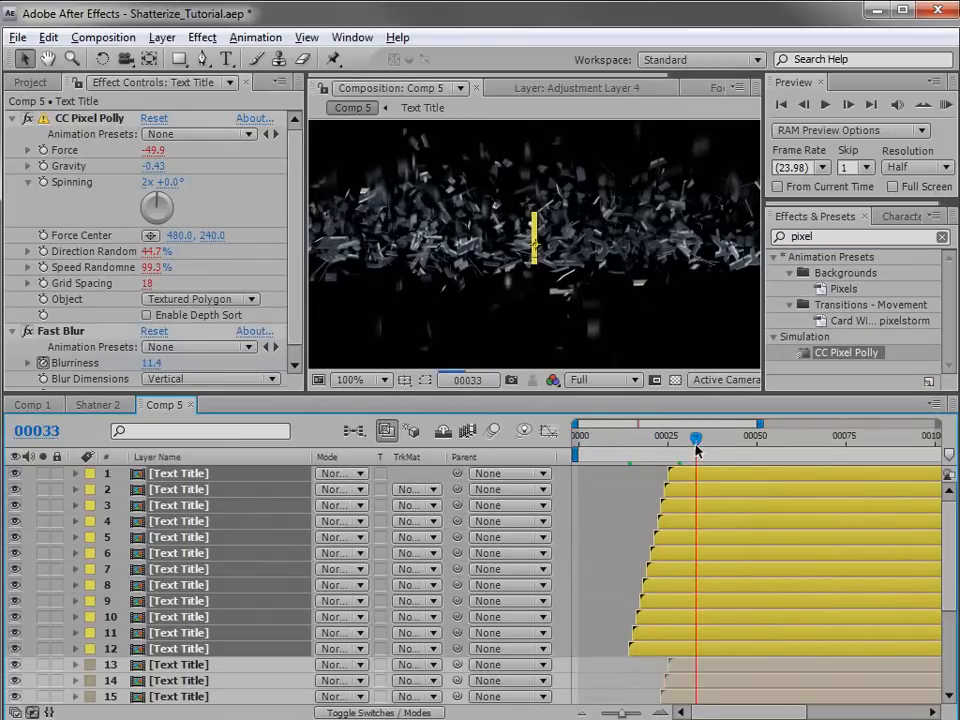
{"action": "key", "text": "grave"}
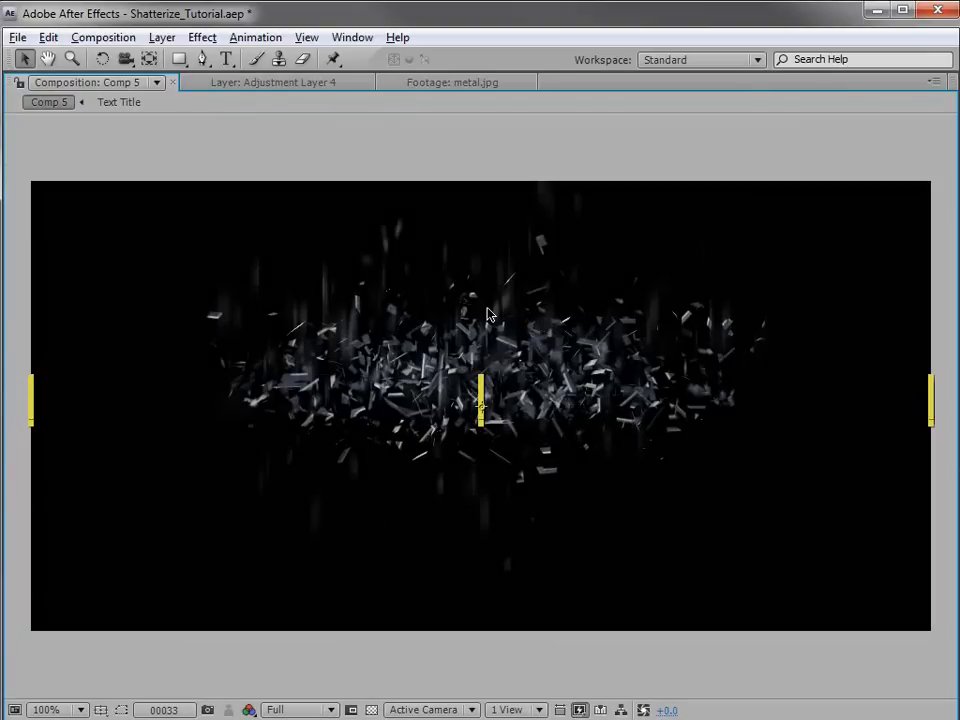
{"action": "key", "text": "grave"}
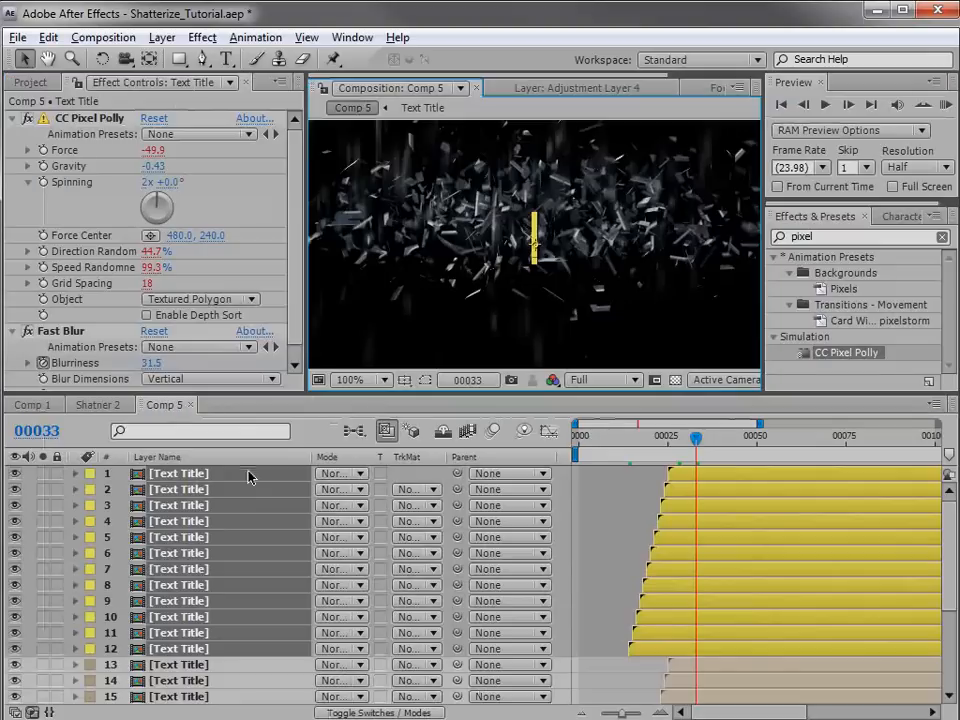
Set the blending mode of the twelve yellow layers to Add.
{"action": "left_click", "coordinate": [342, 474]}
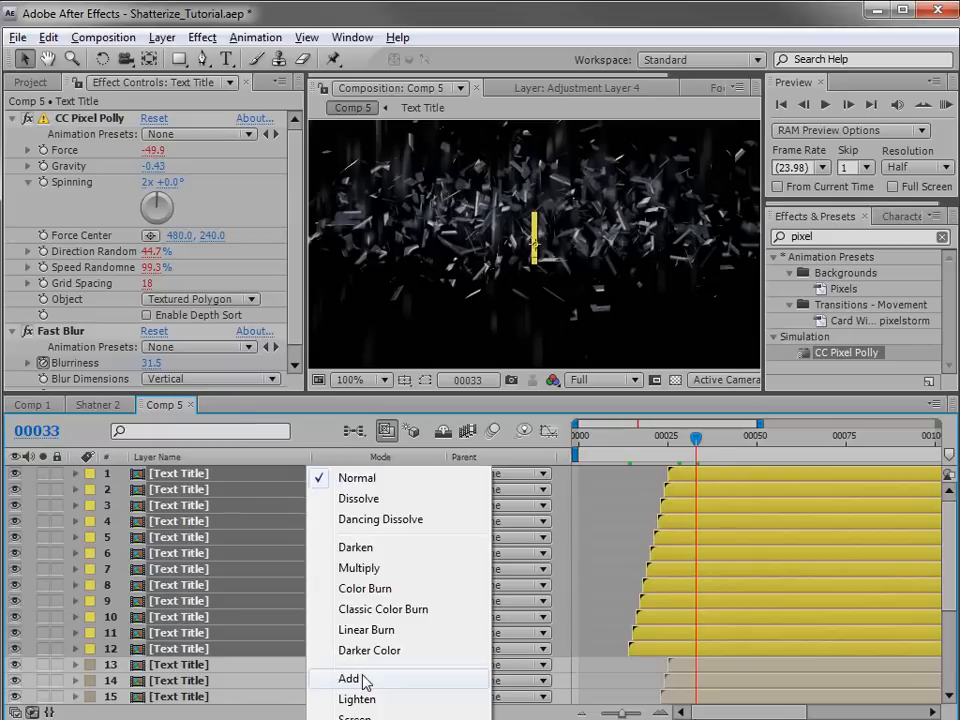
{"action": "left_click", "coordinate": [349, 679]}
{"action": "left_click", "coordinate": [601, 469]}
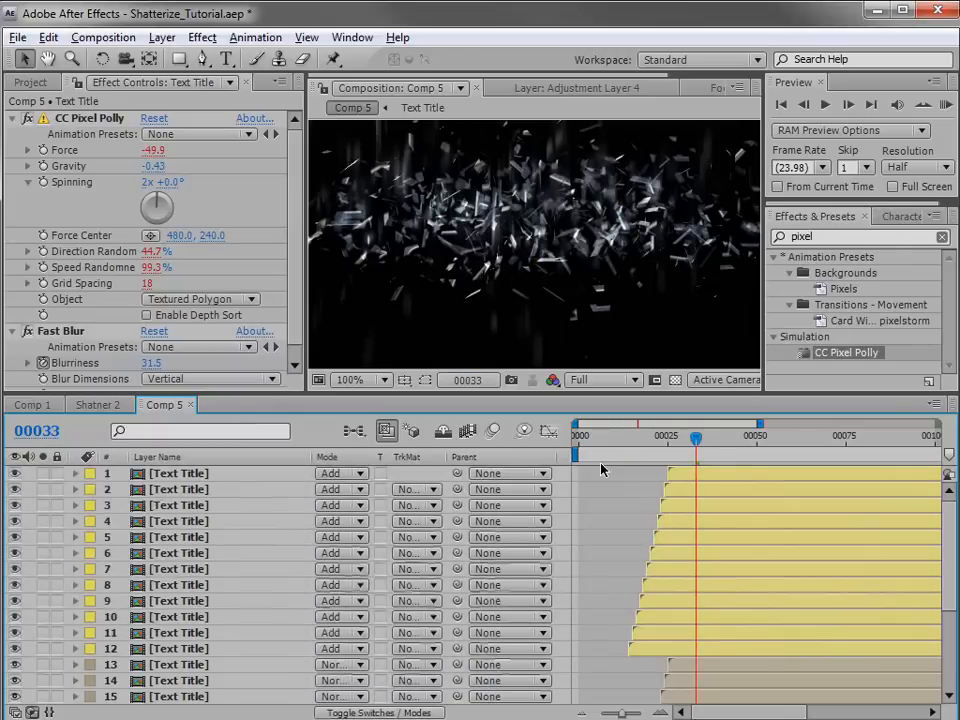
Set the blending mode of the twelve brown layers, 13 to 24, to Add.
{"action": "key", "text": "grave"}
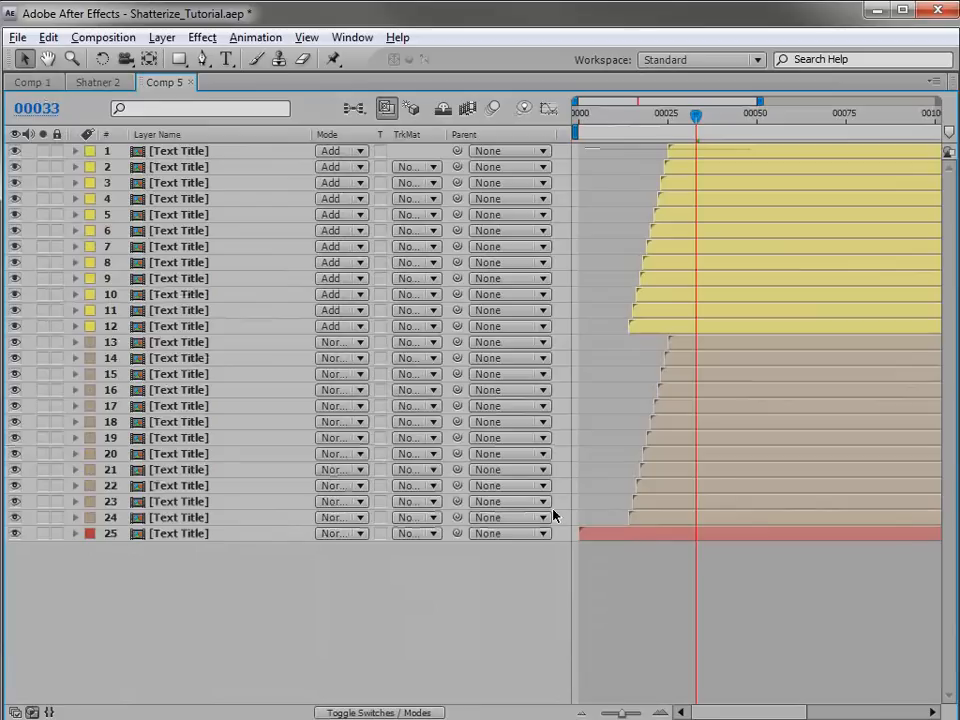
{"action": "left_click", "coordinate": [168, 343]}
{"action": "left_click", "coordinate": [140, 518], "text": "shift"}
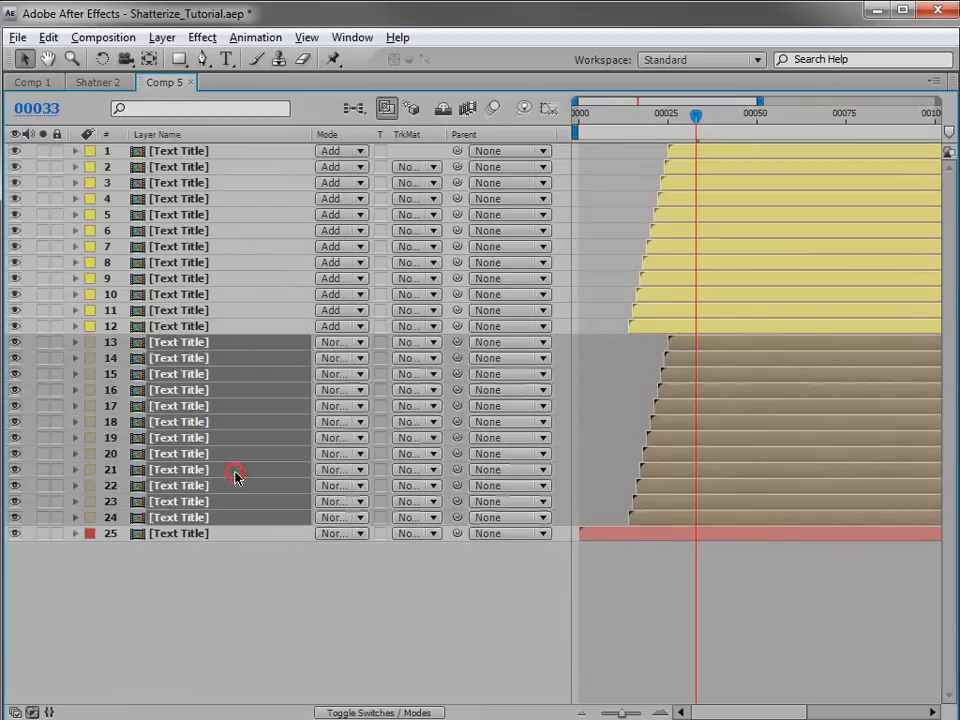
{"action": "left_click", "coordinate": [341, 345]}
{"action": "left_click", "coordinate": [349, 548]}
{"action": "key", "text": "grave"}
Start the work area at frame 14 and preview the blended shatter animation.
{"action": "left_click", "coordinate": [586, 463]}
{"action": "left_click", "coordinate": [642, 437]}
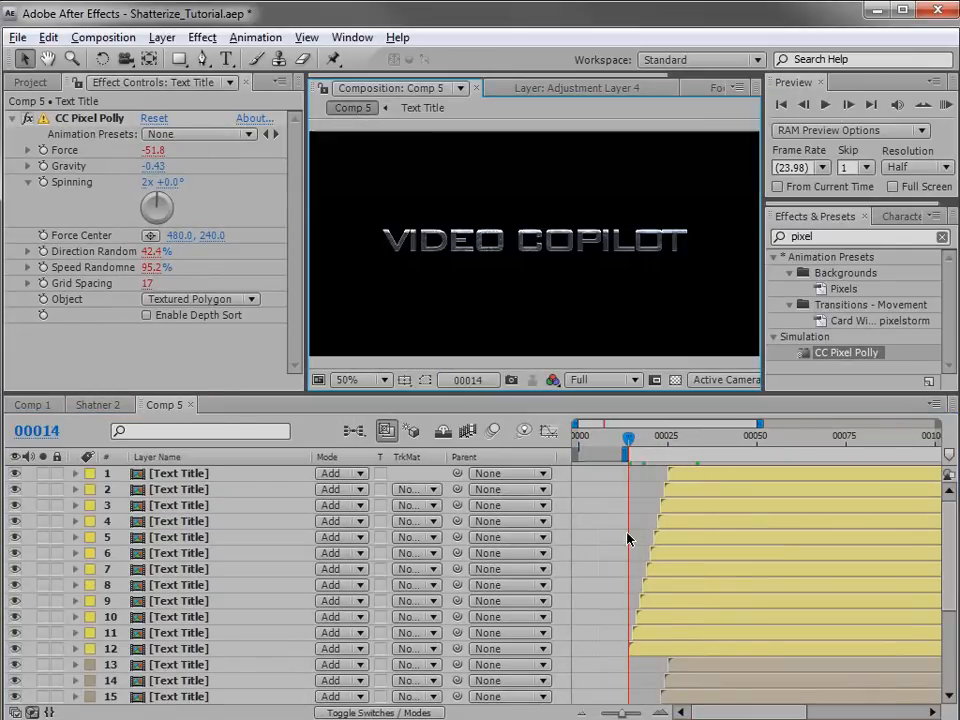
{"action": "key", "text": "KP_0"}
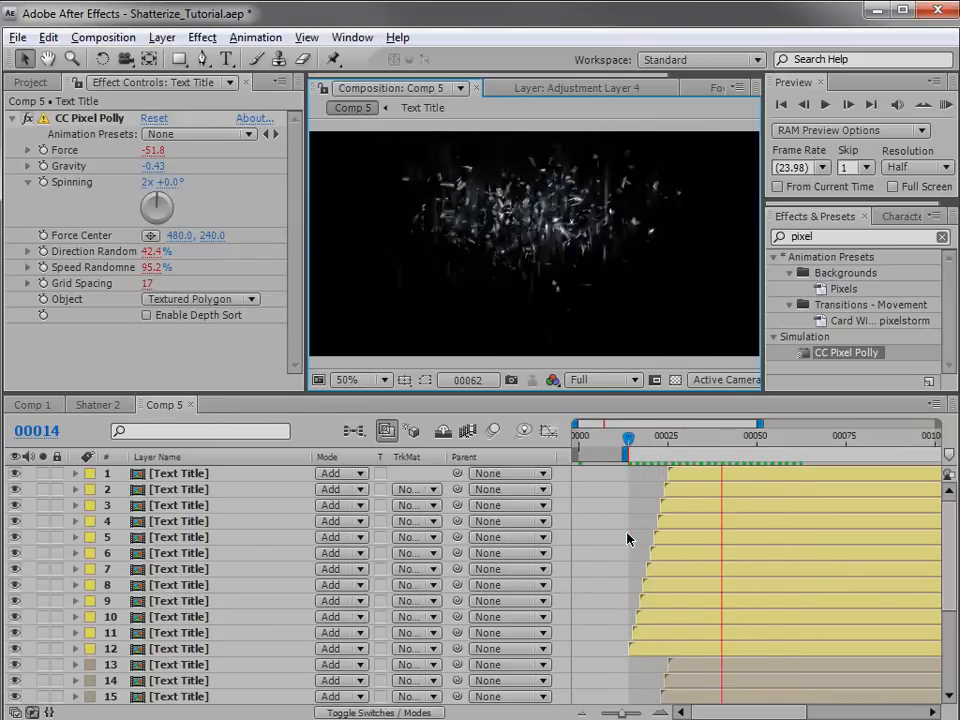
{"action": "key", "text": "space"}
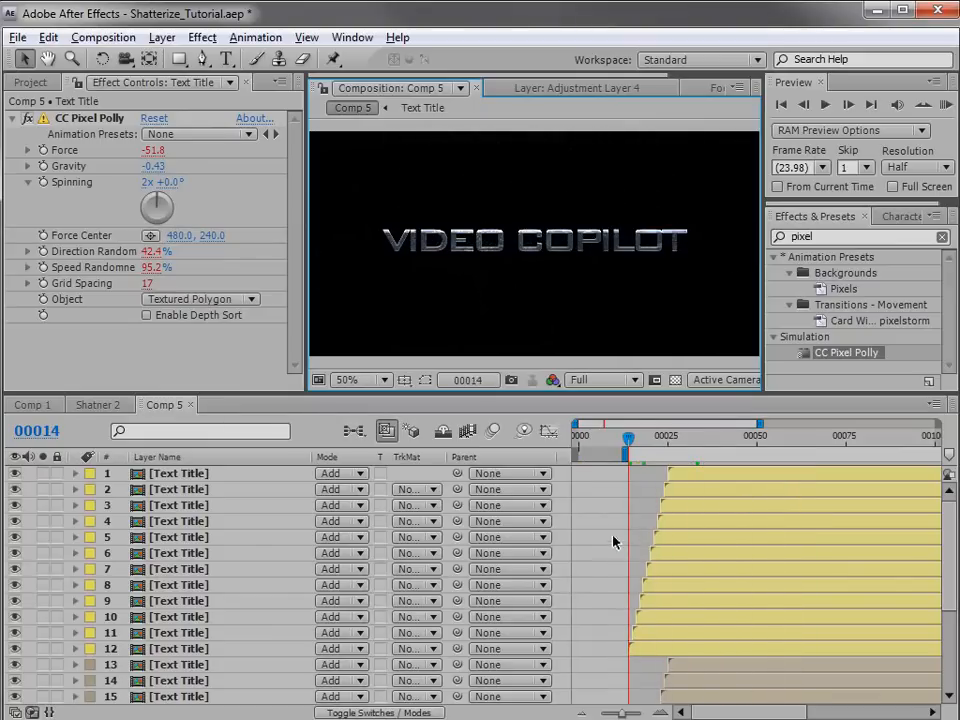
Add a new adjustment layer above all the title layers in Comp 5.
{"action": "left_click", "coordinate": [103, 37]}
{"action": "mouse_move", "coordinate": [161, 37]}
{"action": "mouse_move", "coordinate": [186, 58]}
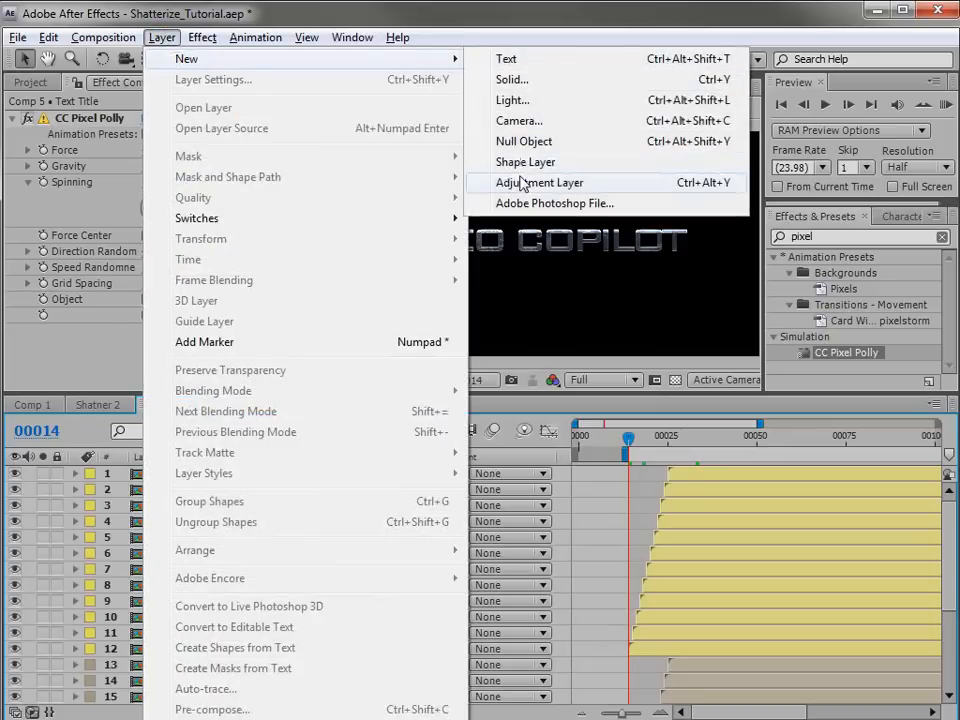
{"action": "left_click", "coordinate": [577, 183]}
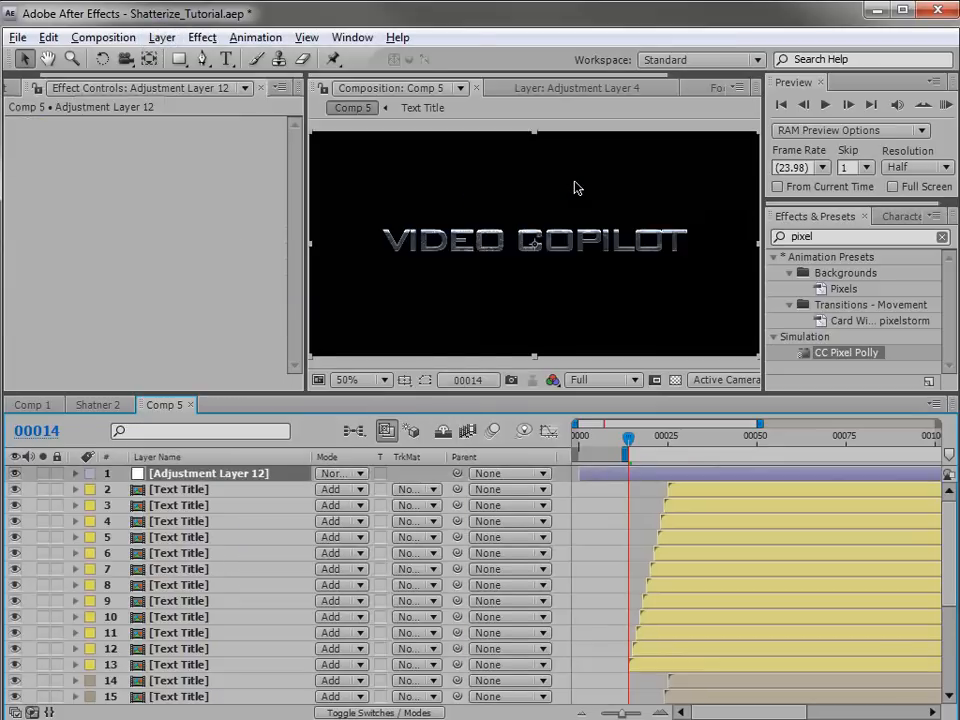
Create a black 960 x 480 px solid named BG and move it beneath all other layers.
{"action": "left_click", "coordinate": [160, 37]}
{"action": "left_click", "coordinate": [169, 59]}
{"action": "left_click", "coordinate": [536, 79]}
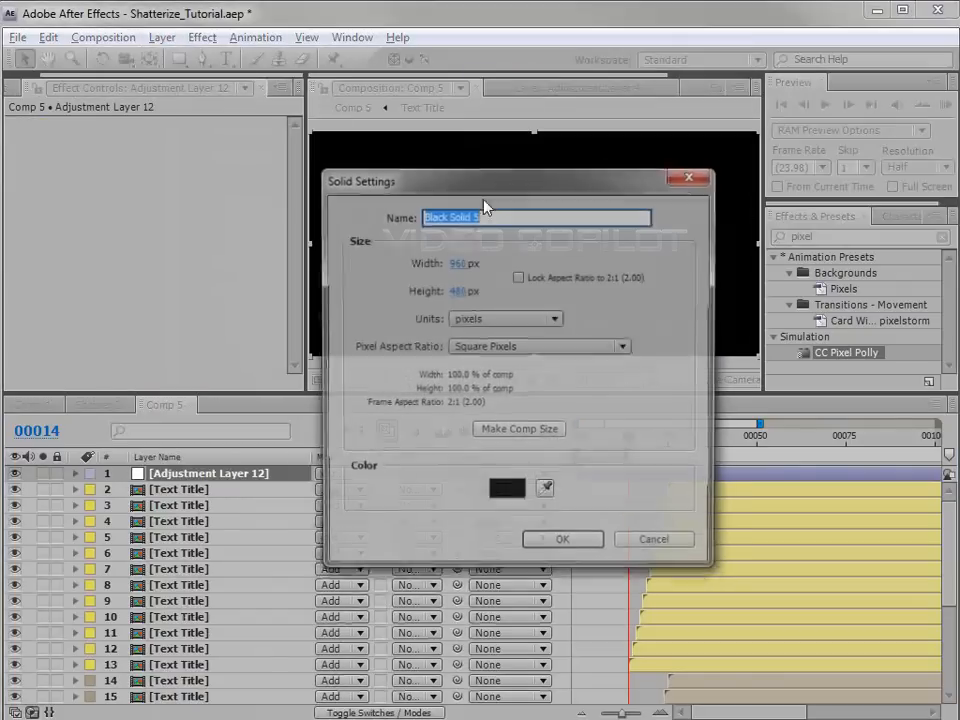
{"action": "type", "text": "BG"}
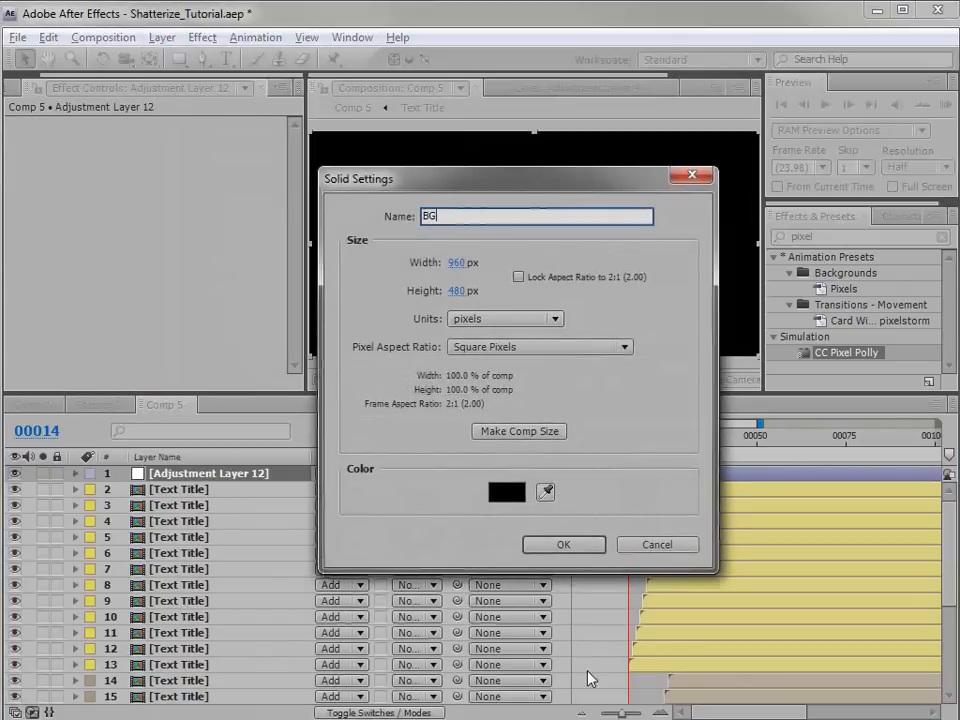
{"action": "left_click", "coordinate": [566, 549]}
{"action": "key", "text": "grave"}
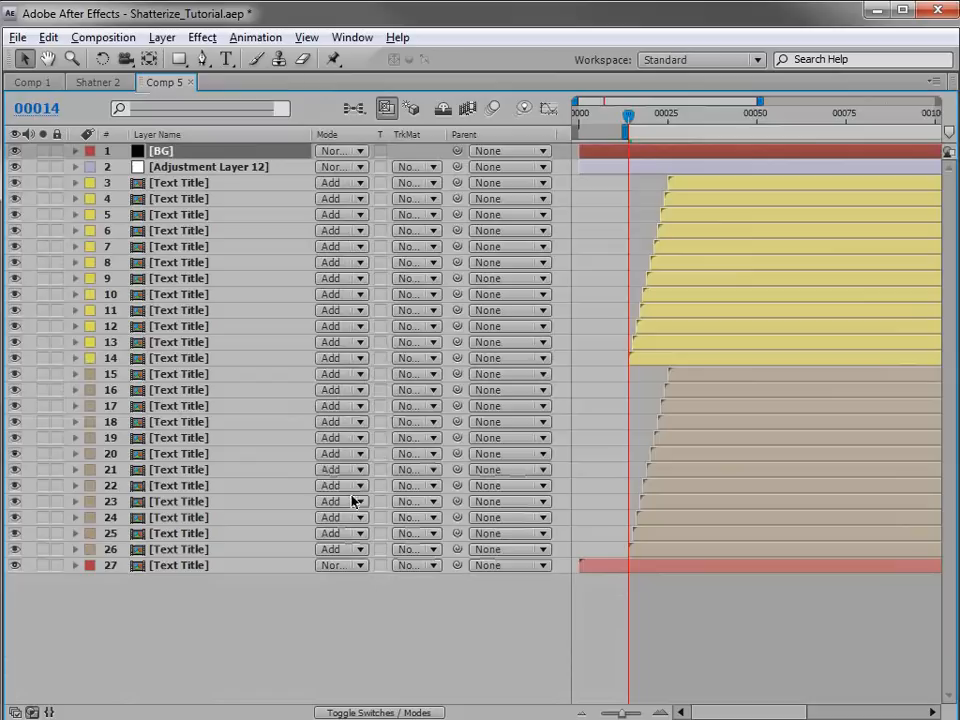
{"action": "left_click_drag", "start_coordinate": [163, 153], "coordinate": [156, 615]}
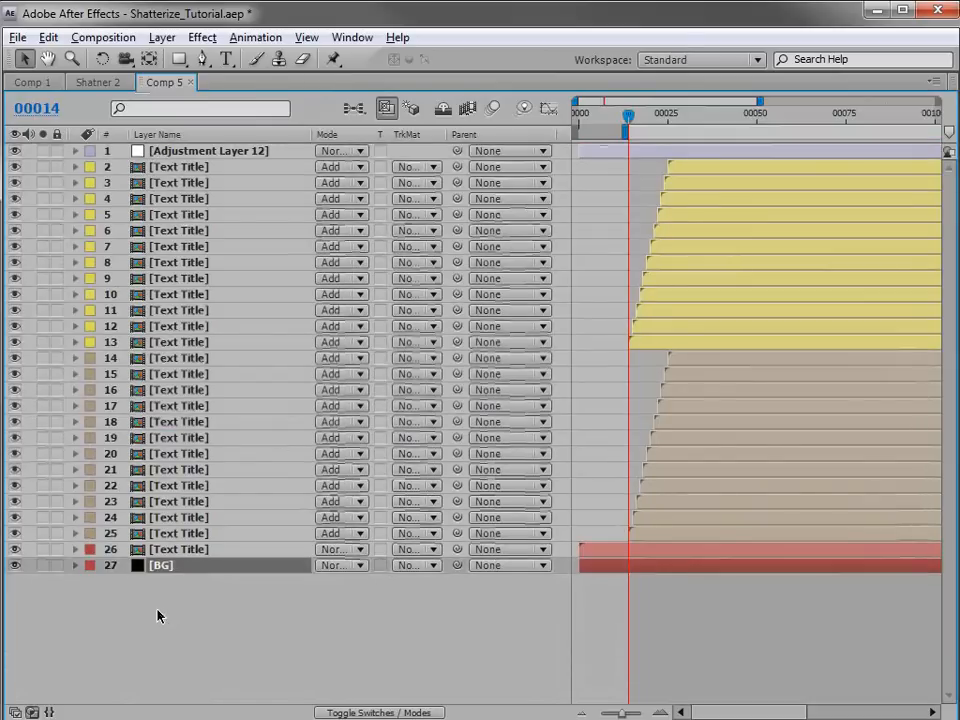
{"action": "key", "text": "grave"}
Apply the Glow effect to the adjustment layer above the title layers.
{"action": "left_click", "coordinate": [206, 474]}
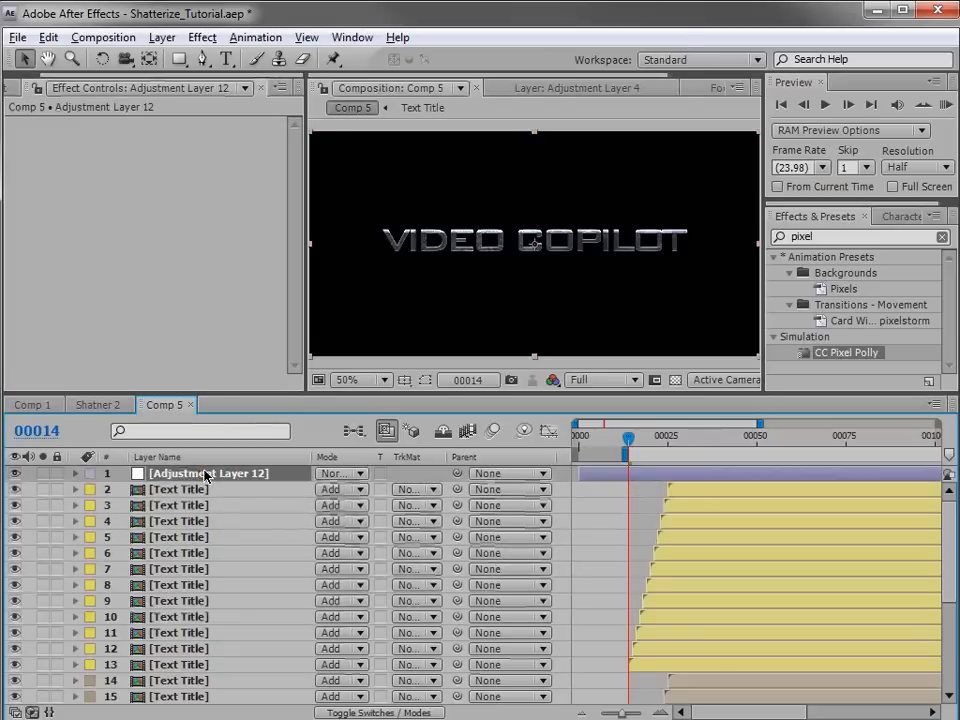
{"action": "left_click", "coordinate": [202, 37]}
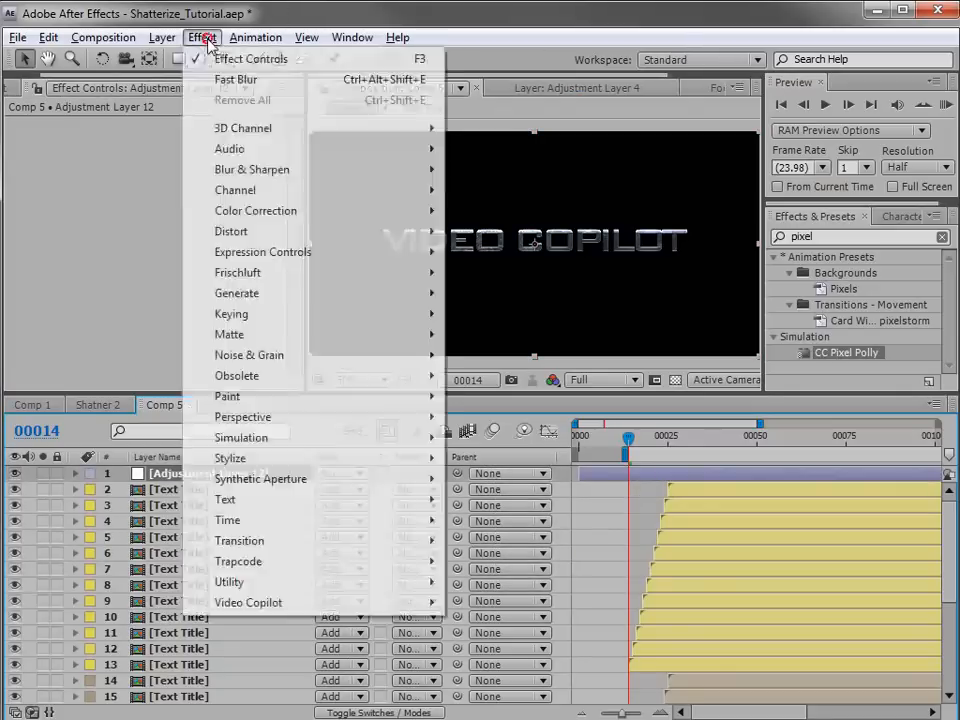
{"action": "mouse_move", "coordinate": [246, 458]}
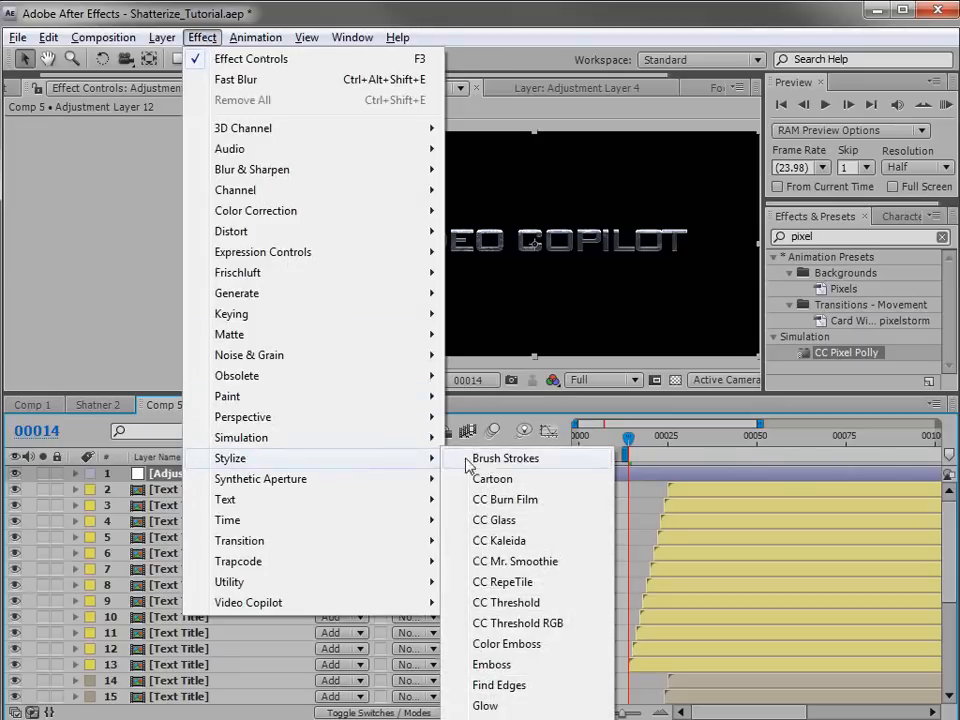
{"action": "left_click", "coordinate": [486, 706]}
Set the Glow effect's Glow Dimensions to Vertical and its Glow Colors to A & B Colors.
{"action": "scroll", "coordinate": [523, 232], "scroll_direction": "up", "scroll_amount": 2}
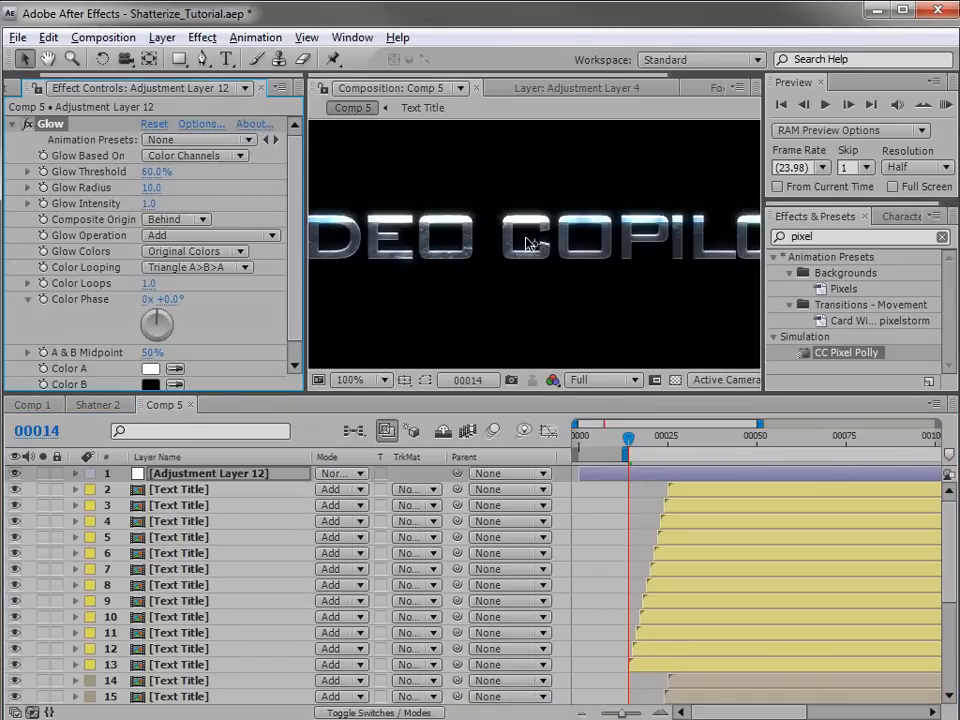
{"action": "scroll", "coordinate": [530, 244], "scroll_direction": "up", "scroll_amount": 2}
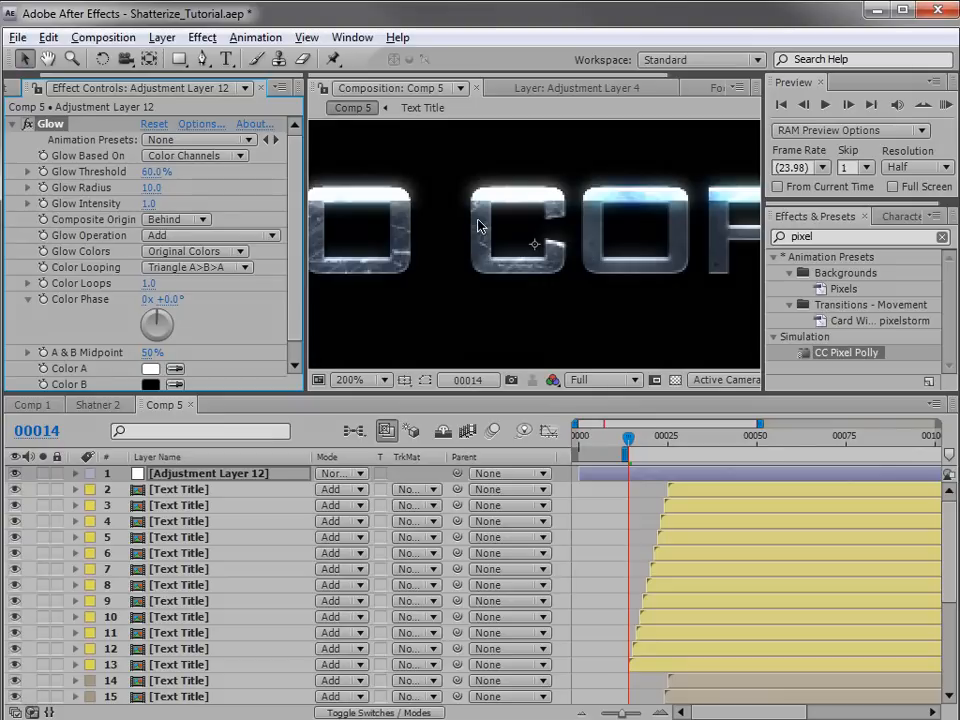
{"action": "scroll", "coordinate": [283, 313], "scroll_direction": "down", "scroll_amount": 1}
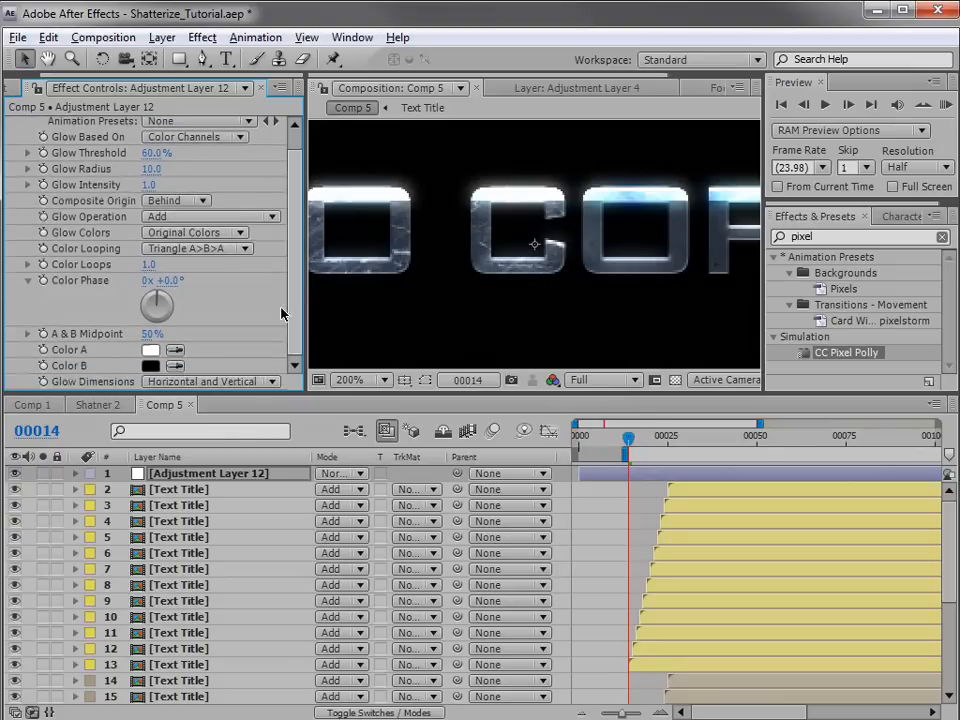
{"action": "left_click", "coordinate": [183, 388]}
{"action": "left_click", "coordinate": [191, 427]}
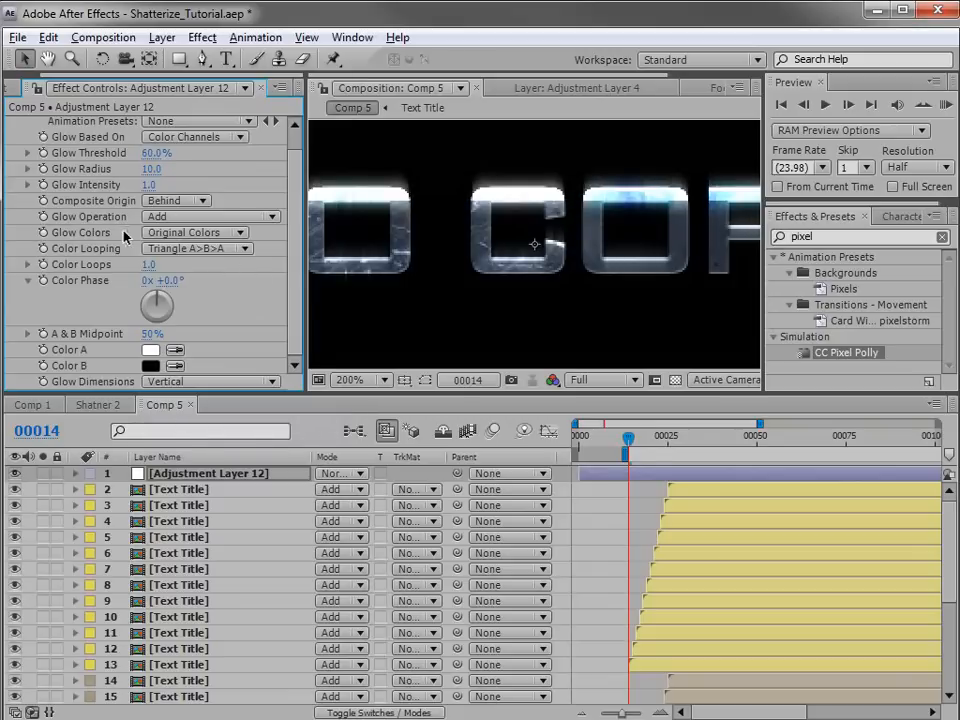
{"action": "left_click", "coordinate": [180, 233]}
{"action": "left_click", "coordinate": [197, 257]}
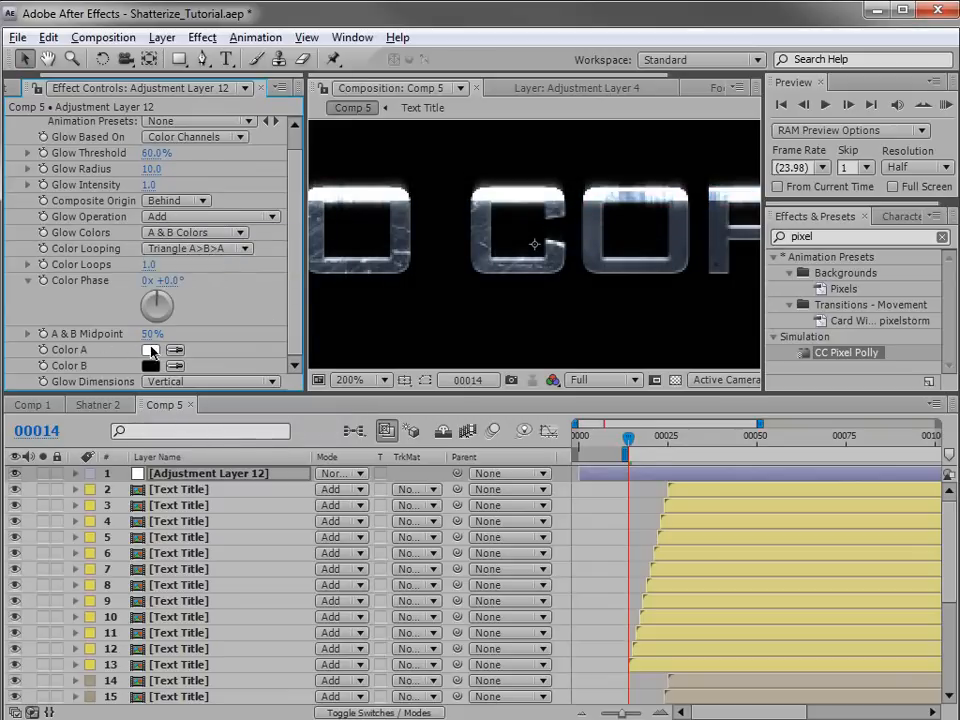
Set the Glow effect's Color A to light blue and its Color B to deep blue 154DBE.
{"action": "left_click", "coordinate": [150, 351]}
{"action": "left_click", "coordinate": [611, 437]}
{"action": "left_click", "coordinate": [461, 345]}
{"action": "left_click", "coordinate": [784, 334]}
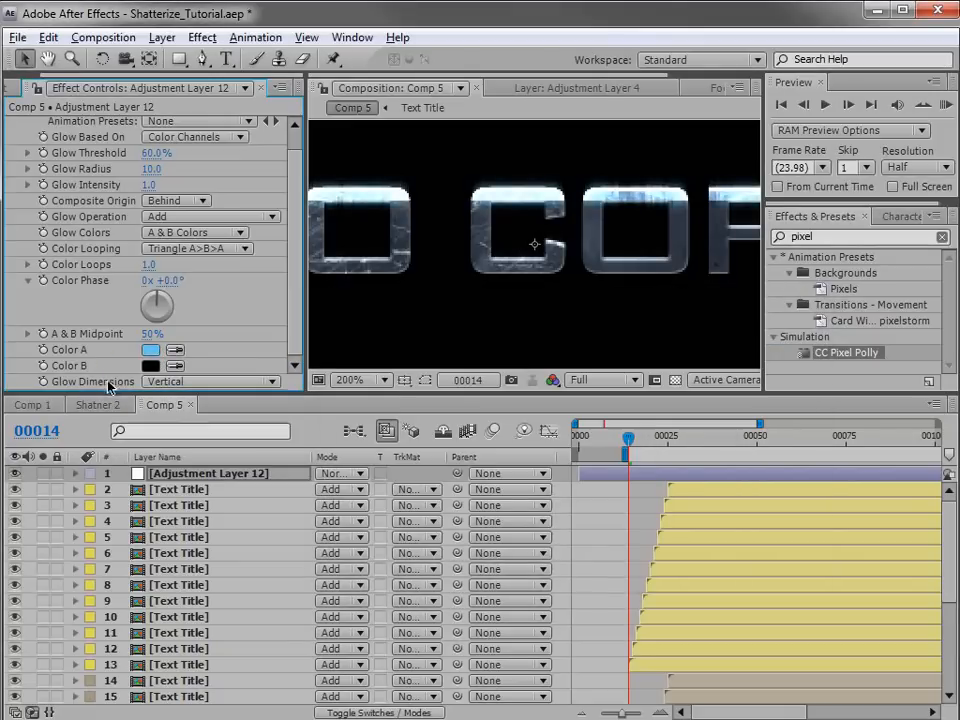
{"action": "left_click", "coordinate": [150, 366]}
{"action": "left_click", "coordinate": [611, 422]}
{"action": "left_click_drag", "start_coordinate": [549, 390], "coordinate": [568, 403]}
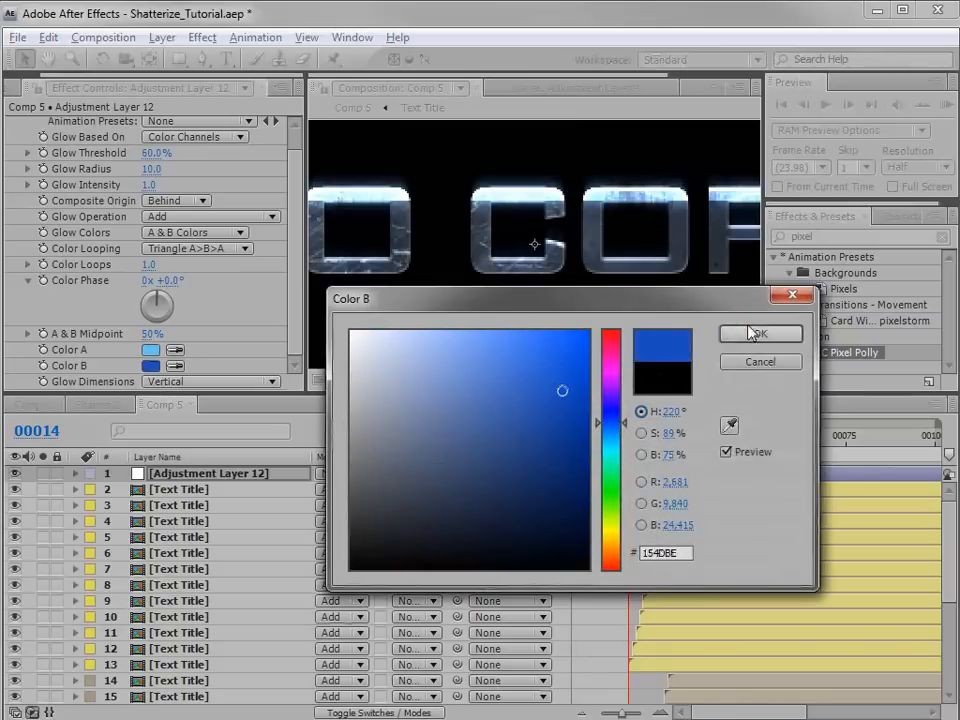
{"action": "left_click", "coordinate": [733, 332]}
Set the Glow effect's Glow Intensity to 3.1 and Glow Radius to 9, and check the shards at frame 20.
{"action": "left_click", "coordinate": [148, 184]}
{"action": "type", "text": "3.1"}
{"action": "key", "text": "Return"}
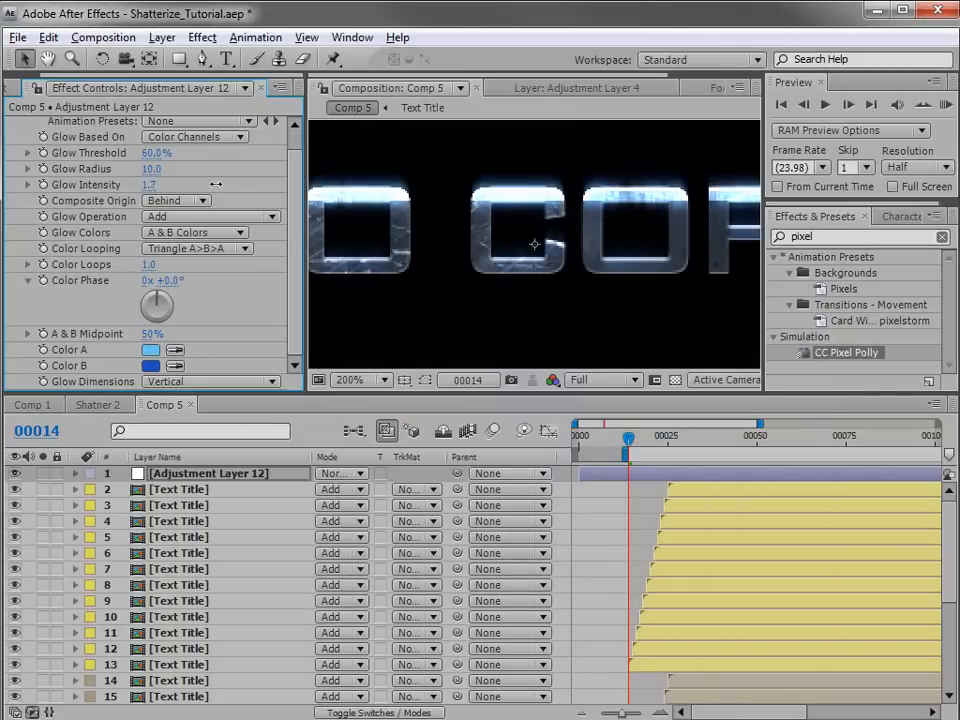
{"action": "left_click_drag", "start_coordinate": [157, 169], "coordinate": [132, 170]}
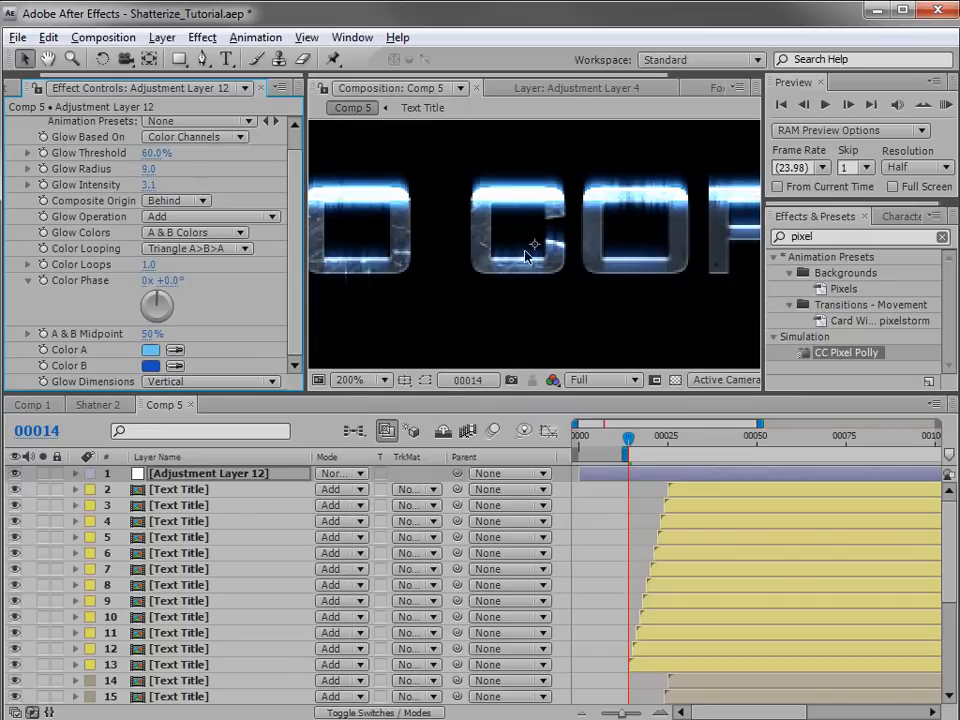
{"action": "left_click", "coordinate": [649, 444]}
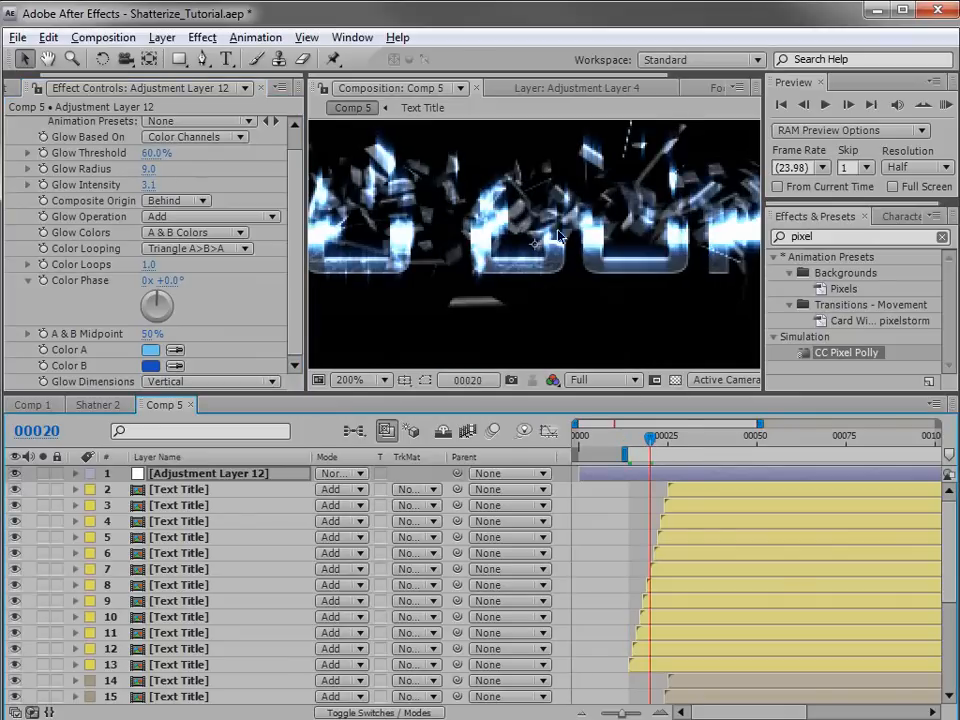
{"action": "scroll", "coordinate": [558, 236], "scroll_direction": "down", "scroll_amount": 2}
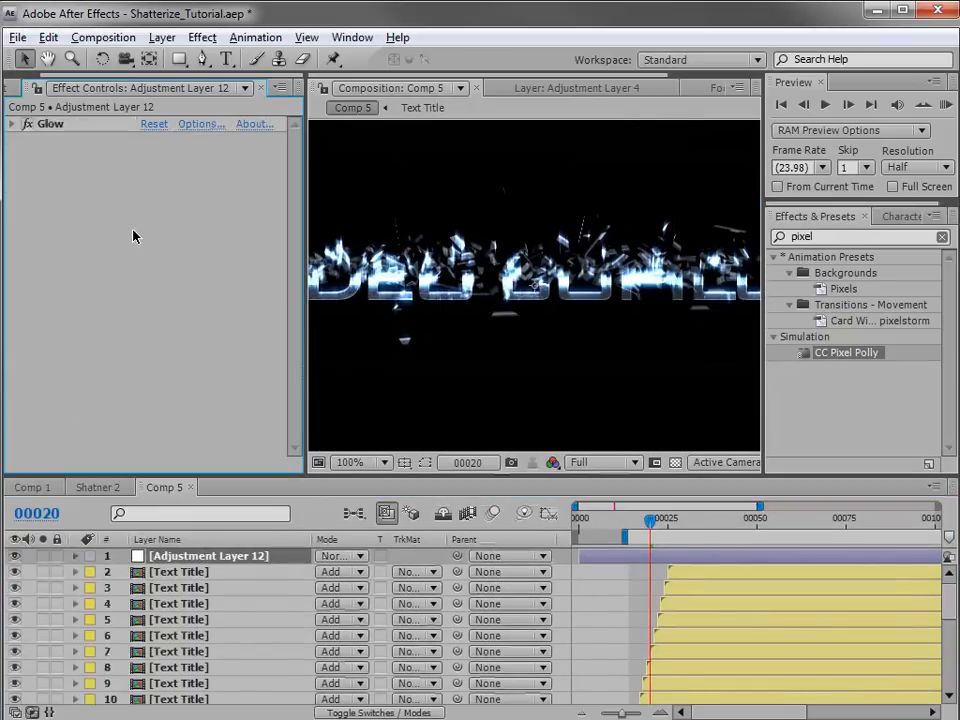
Duplicate the Glow effect on the adjustment layer and set the copy's Glow Radius to 67.
{"action": "left_click", "coordinate": [46, 125]}
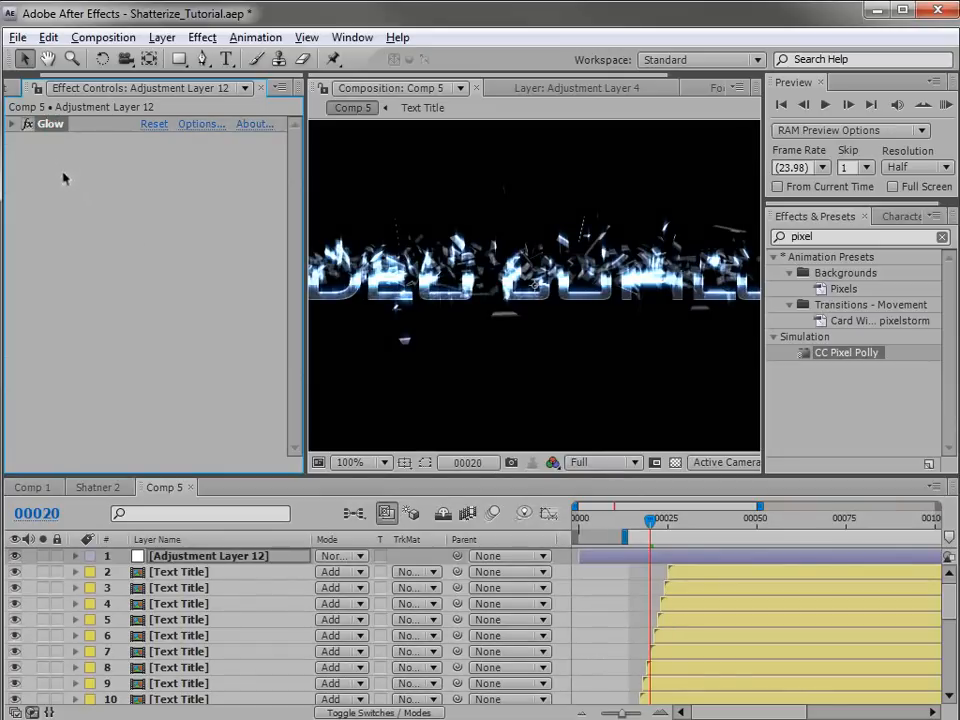
{"action": "key", "text": "ctrl+d"}
{"action": "left_click", "coordinate": [212, 201]}
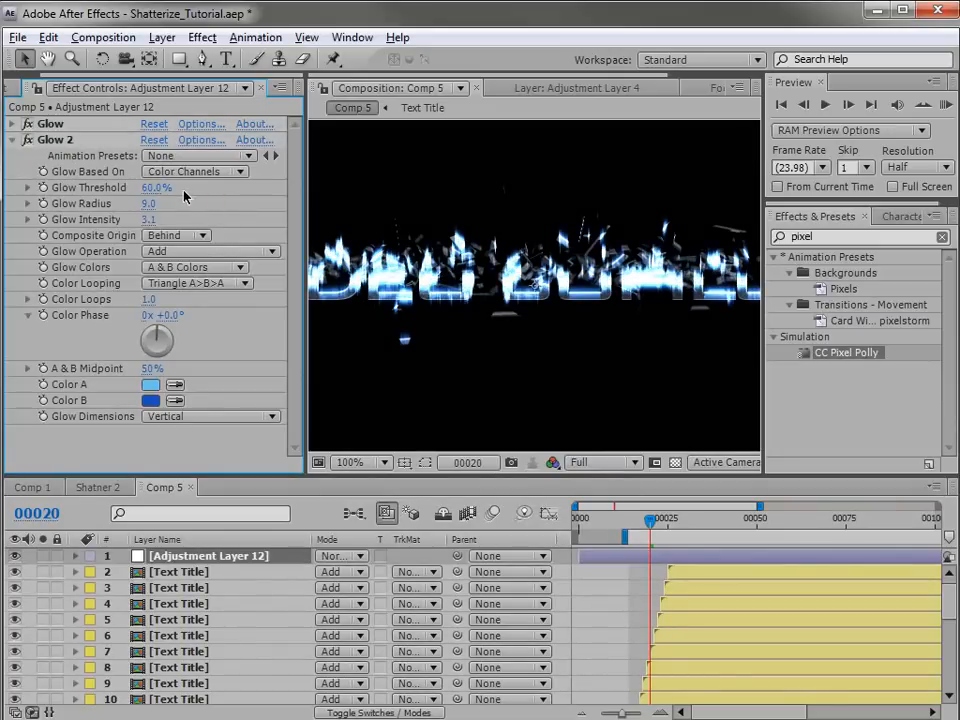
{"action": "left_click", "coordinate": [152, 203]}
{"action": "left_click_drag", "start_coordinate": [180, 200], "coordinate": [189, 202]}
Set Glow 2's Glow Intensity to 1 at frame 13, just before the title shatters.
{"action": "left_click_drag", "start_coordinate": [684, 522], "coordinate": [628, 533]}
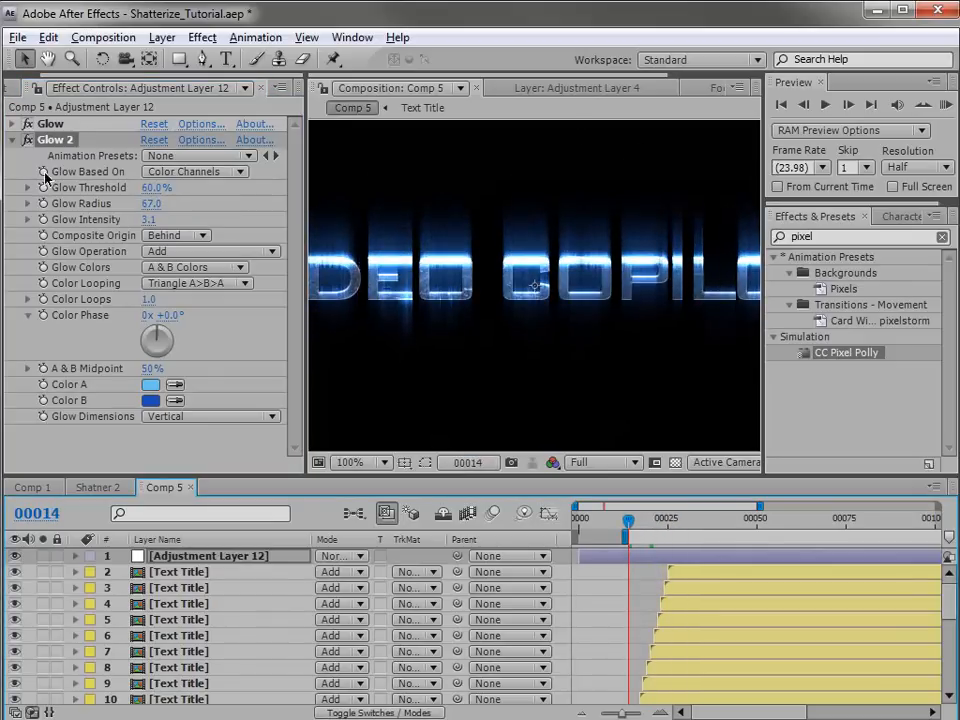
{"action": "key", "text": "Page_Up"}
{"action": "key", "text": "Page_Down"}
{"action": "key", "text": "Page_Up"}
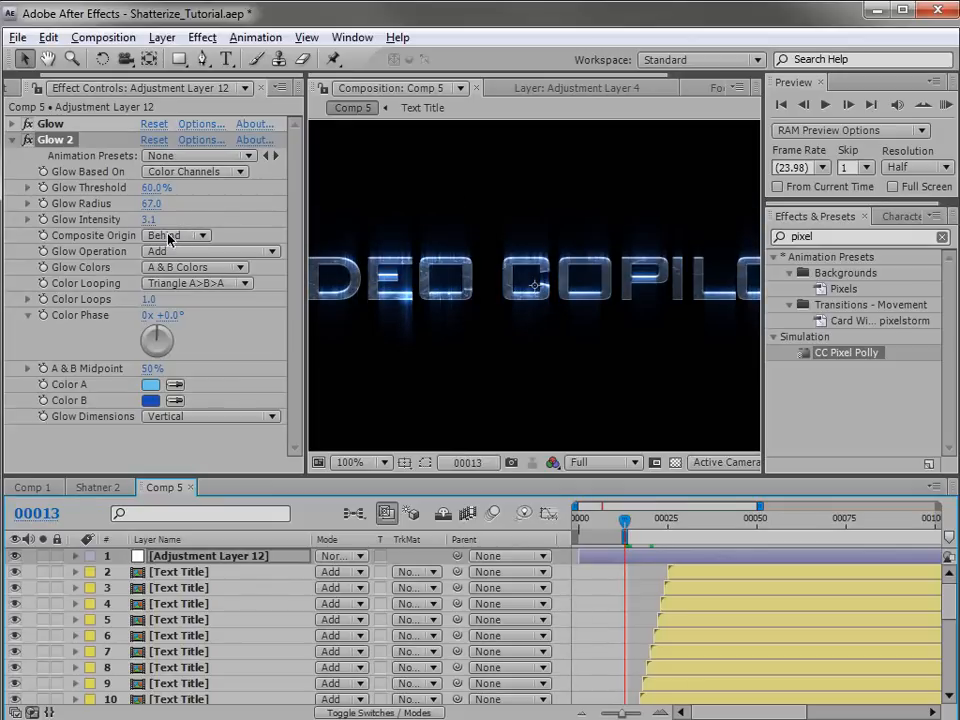
{"action": "left_click", "coordinate": [150, 221]}
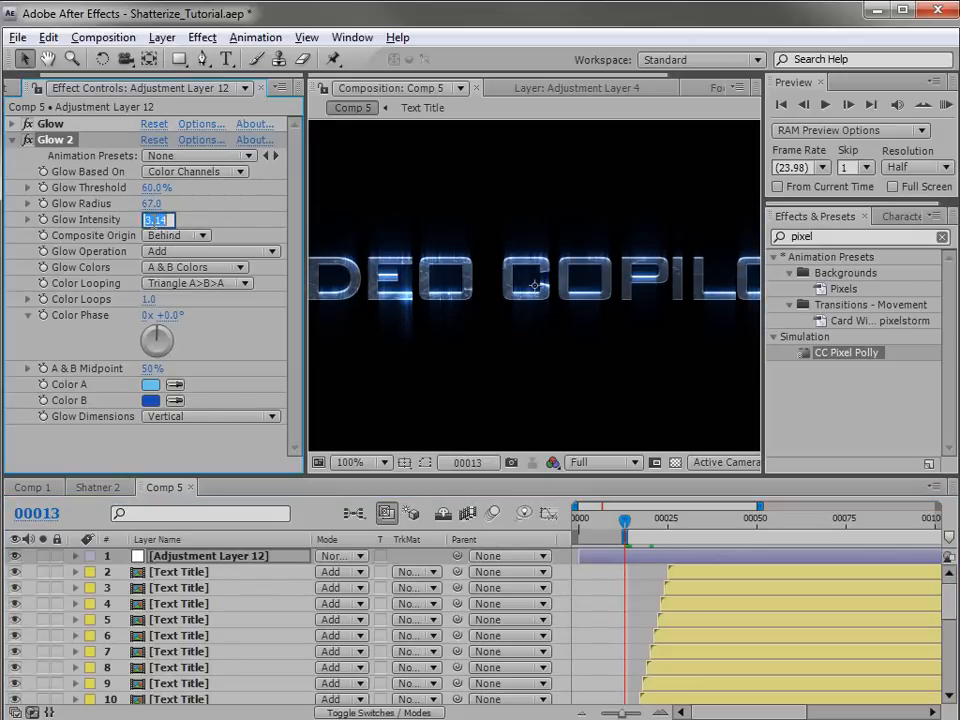
{"action": "type", "text": "1"}
{"action": "key", "text": "Return"}
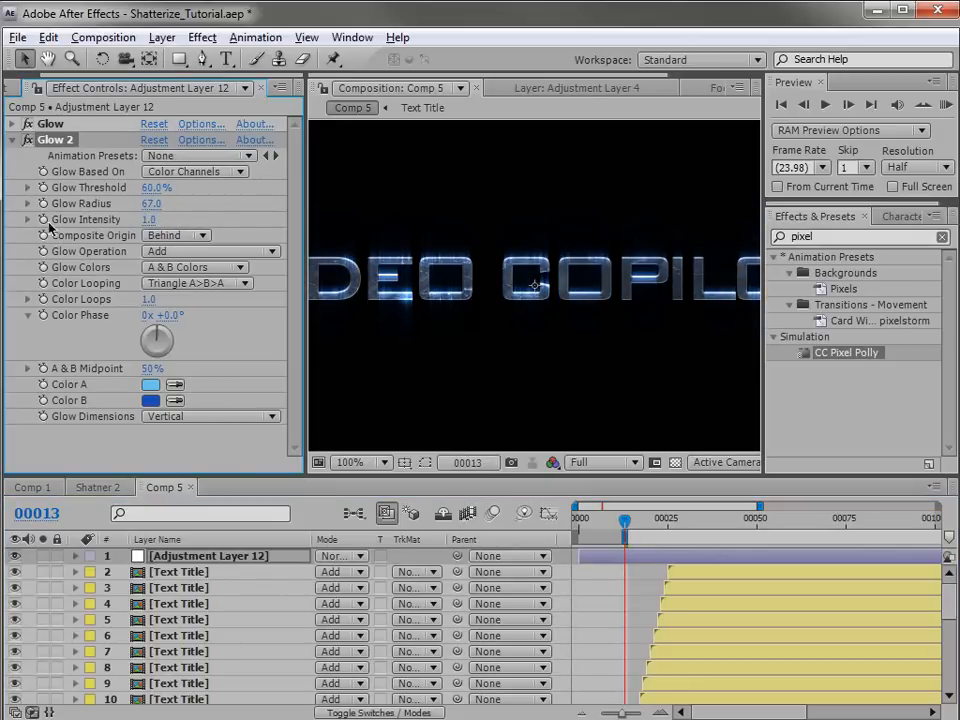
Keyframe Glow 2's Glow Intensity to 4 at frame 32 and check the ramp at frame 21.
{"action": "left_click_drag", "start_coordinate": [640, 527], "coordinate": [693, 525]}
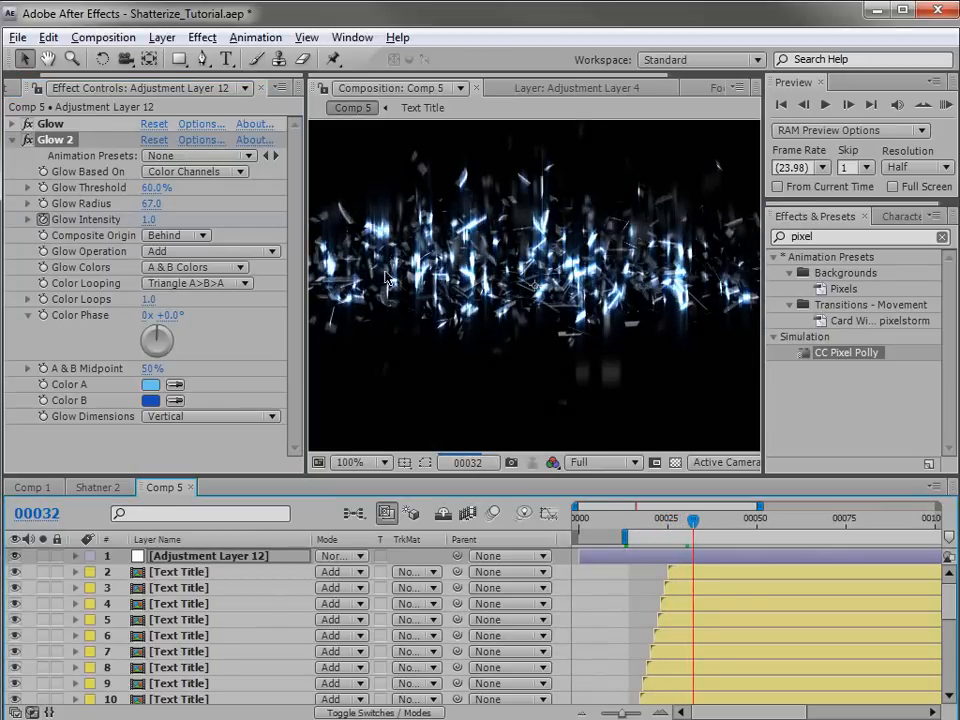
{"action": "left_click", "coordinate": [149, 219]}
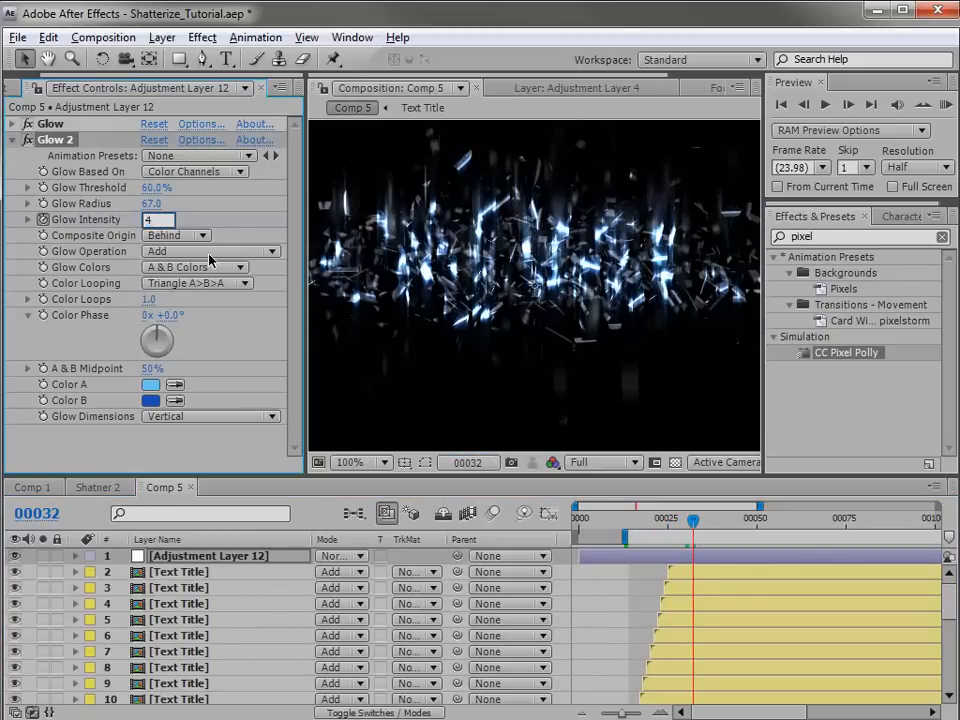
{"action": "key", "text": "Return"}
{"action": "left_click_drag", "start_coordinate": [676, 535], "coordinate": [652, 541]}
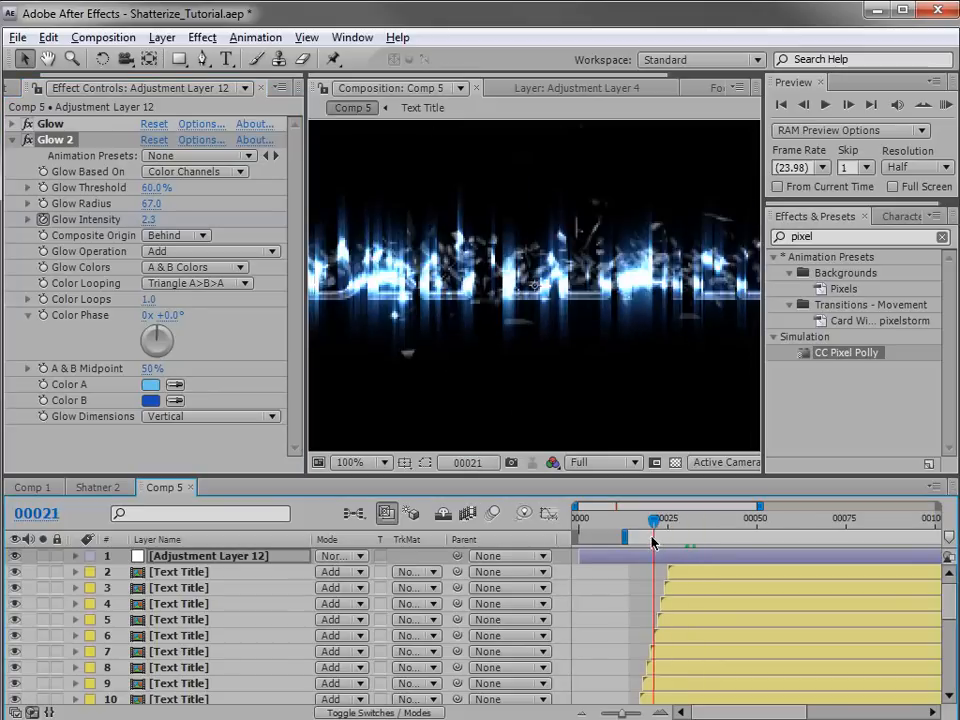
Duplicate Glow 2, set the copy's Glow Dimensions to Horizontal and Vertical, and its Glow Radius to 93.
{"action": "left_click", "coordinate": [11, 140]}
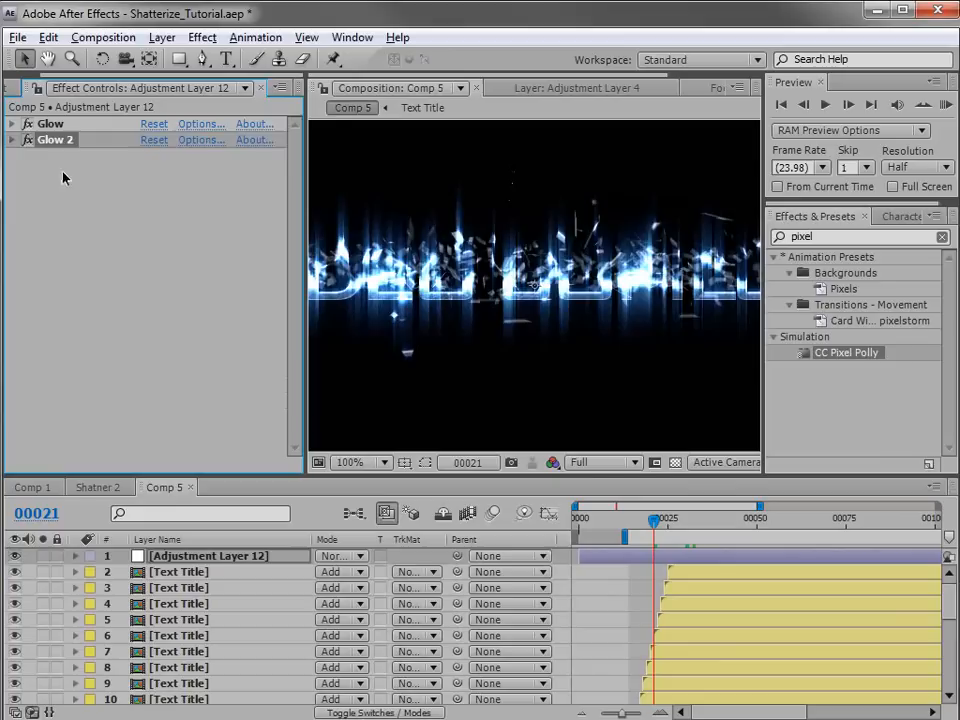
{"action": "key", "text": "ctrl+d"}
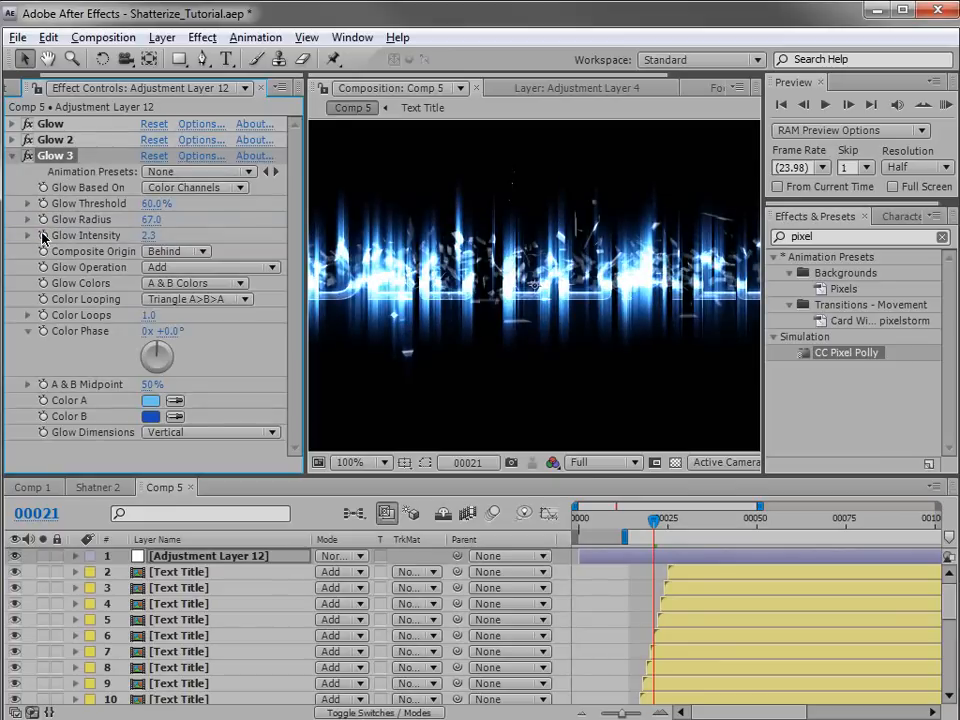
{"action": "left_click", "coordinate": [189, 433]}
{"action": "left_click", "coordinate": [208, 394]}
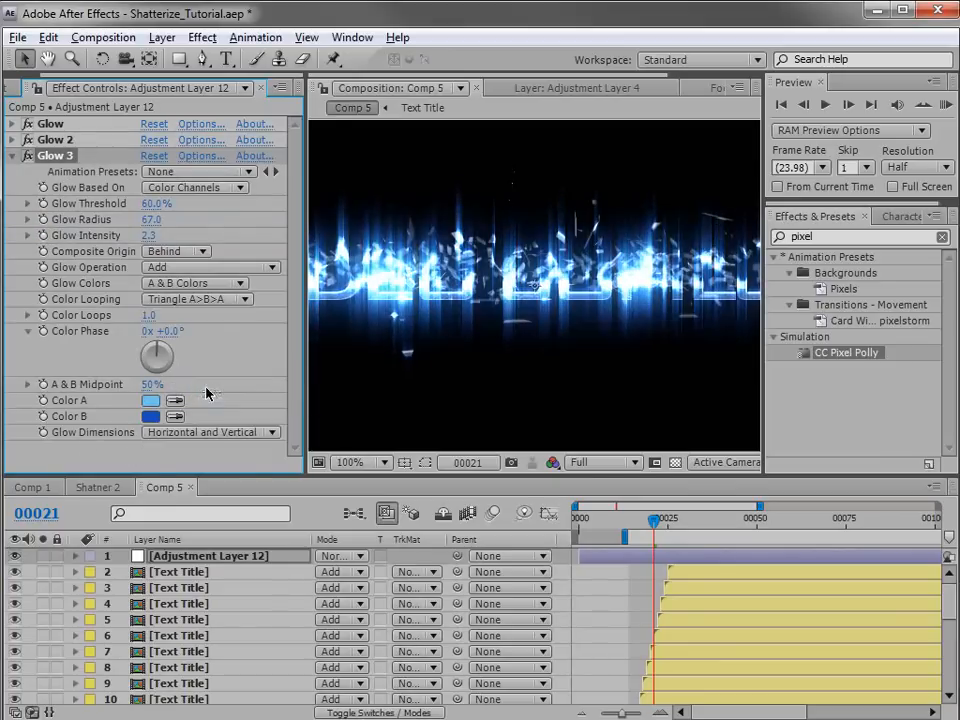
{"action": "left_click_drag", "start_coordinate": [151, 219], "coordinate": [175, 219]}
Set Glow 3's Color A to the darker blue 2E8BB6 and check the glow at frame 24.
{"action": "left_click", "coordinate": [150, 400]}
{"action": "mouse_move", "coordinate": [488, 345]}
{"action": "left_mouse_down"}
{"action": "mouse_move", "coordinate": [514, 354]}
{"action": "mouse_move", "coordinate": [527, 400]}
{"action": "left_mouse_up"}
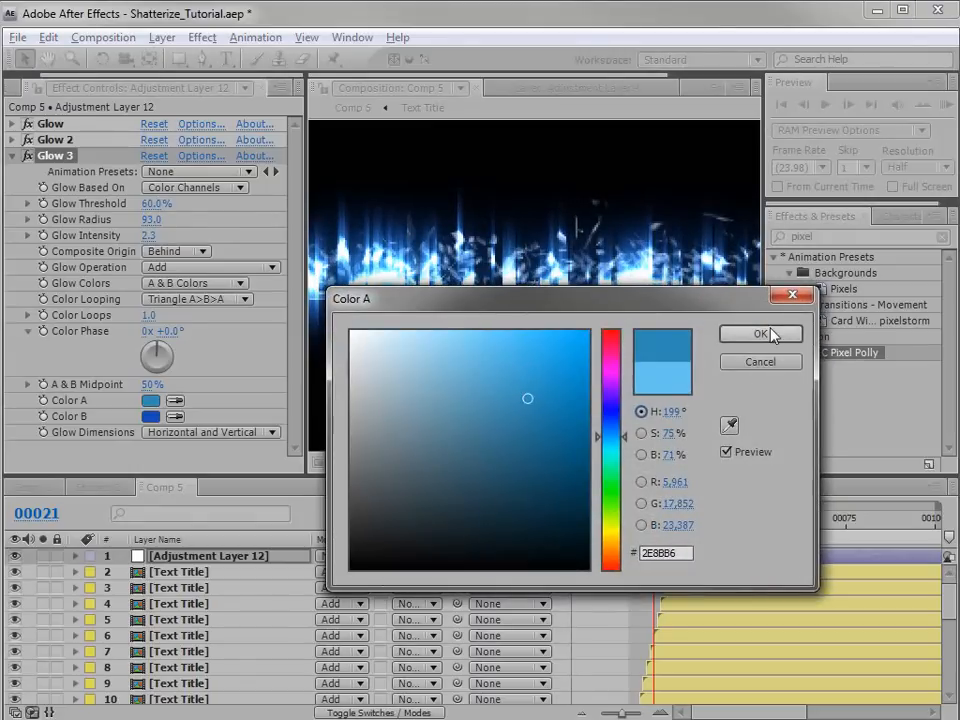
{"action": "left_click", "coordinate": [731, 334]}
{"action": "mouse_move", "coordinate": [654, 521]}
{"action": "left_mouse_down"}
{"action": "mouse_move", "coordinate": [710, 532]}
{"action": "mouse_move", "coordinate": [618, 534]}
{"action": "mouse_move", "coordinate": [664, 528]}
{"action": "left_mouse_up"}
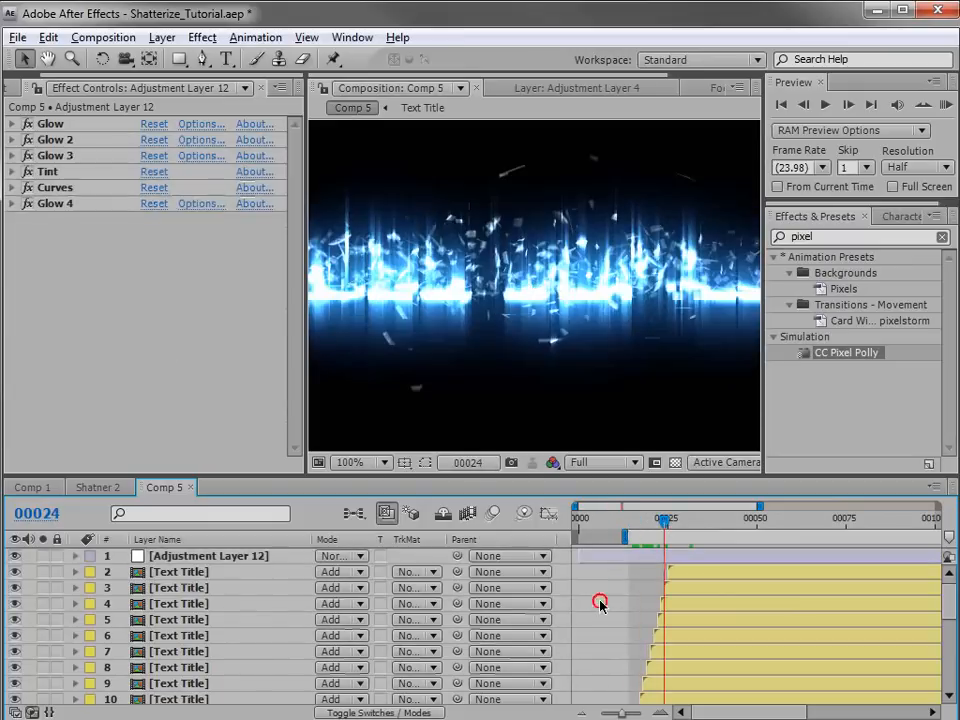
Create a new composition from Comp 5 and view the full title frame.
{"action": "scroll", "coordinate": [24, 80], "scroll_direction": "up", "scroll_amount": 1}
{"action": "left_click", "coordinate": [22, 86]}
{"action": "left_click", "coordinate": [78, 255]}
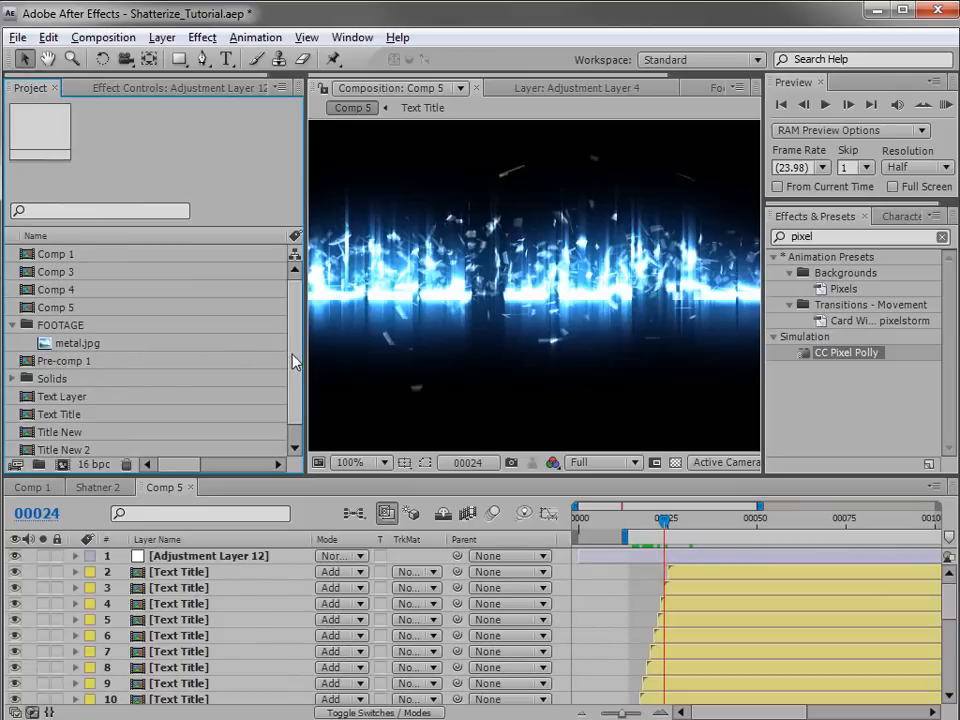
{"action": "left_click_drag", "start_coordinate": [294, 358], "coordinate": [294, 390]}
{"action": "left_click_drag", "start_coordinate": [58, 289], "coordinate": [64, 465]}
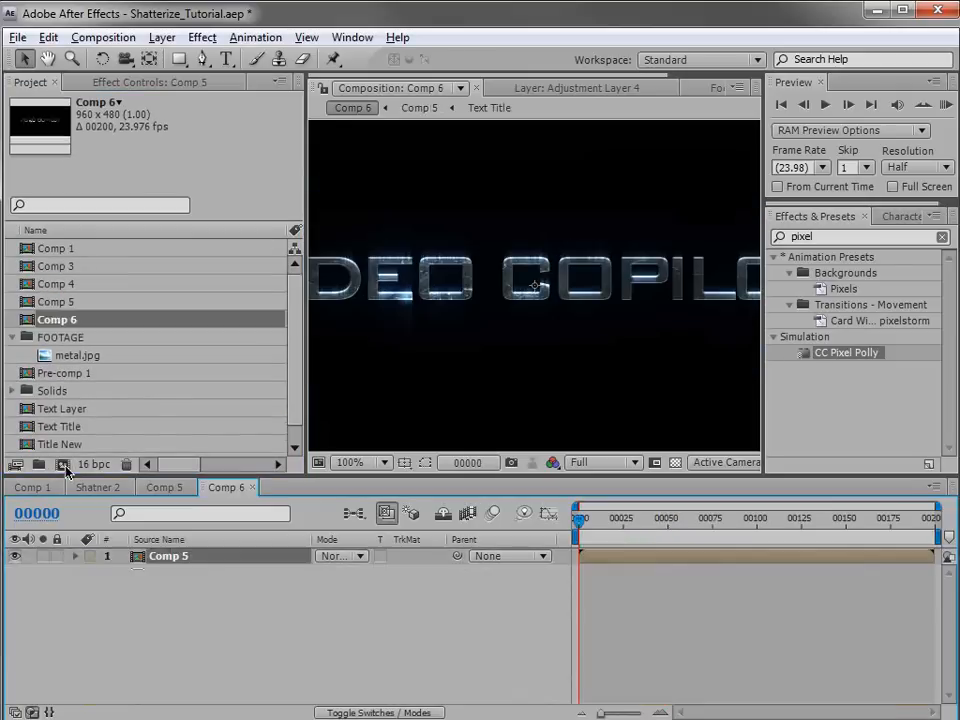
{"action": "key", "text": "grave"}
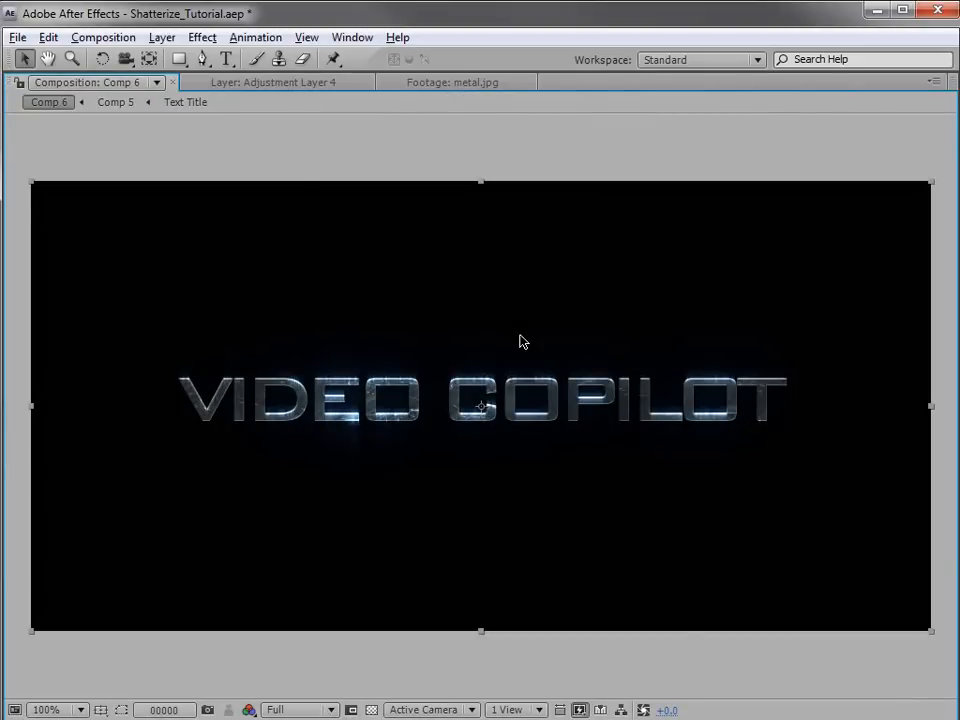
{"action": "key", "text": "grave"}
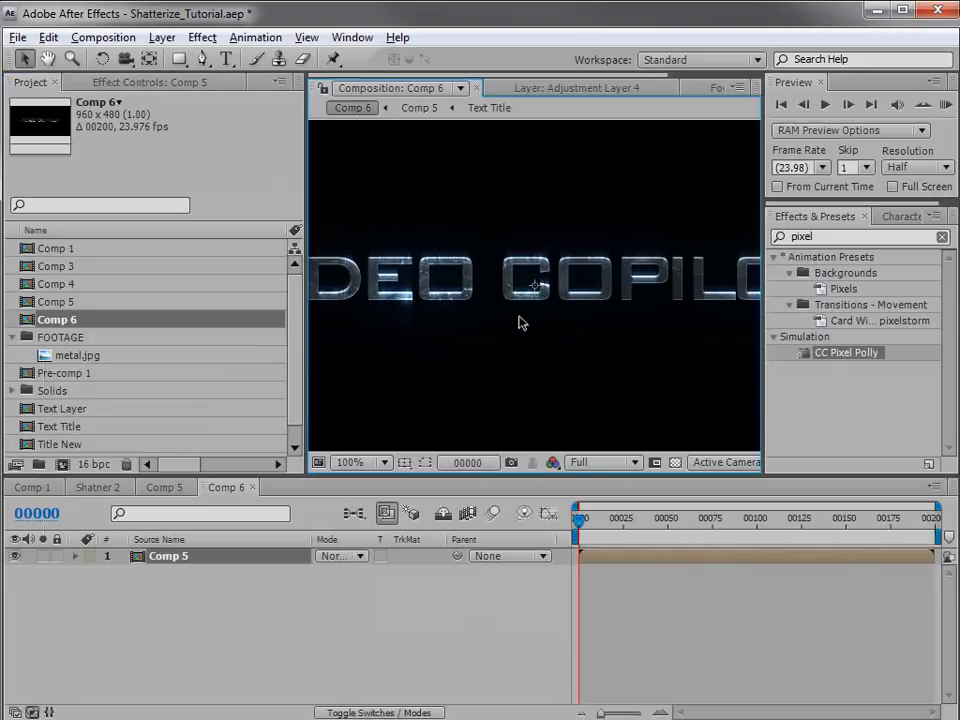
Solo the intact Text Title layer directly above the BG layer in Comp 5.
{"action": "left_click", "coordinate": [162, 488]}
{"action": "key", "text": "grave"}
{"action": "key", "text": "grave"}
{"action": "key", "text": "comma"}
{"action": "key", "text": "space"}
{"action": "left_click_drag", "start_coordinate": [521, 324], "coordinate": [559, 304]}
{"action": "scroll", "coordinate": [278, 679], "scroll_direction": "down", "scroll_amount": 5}
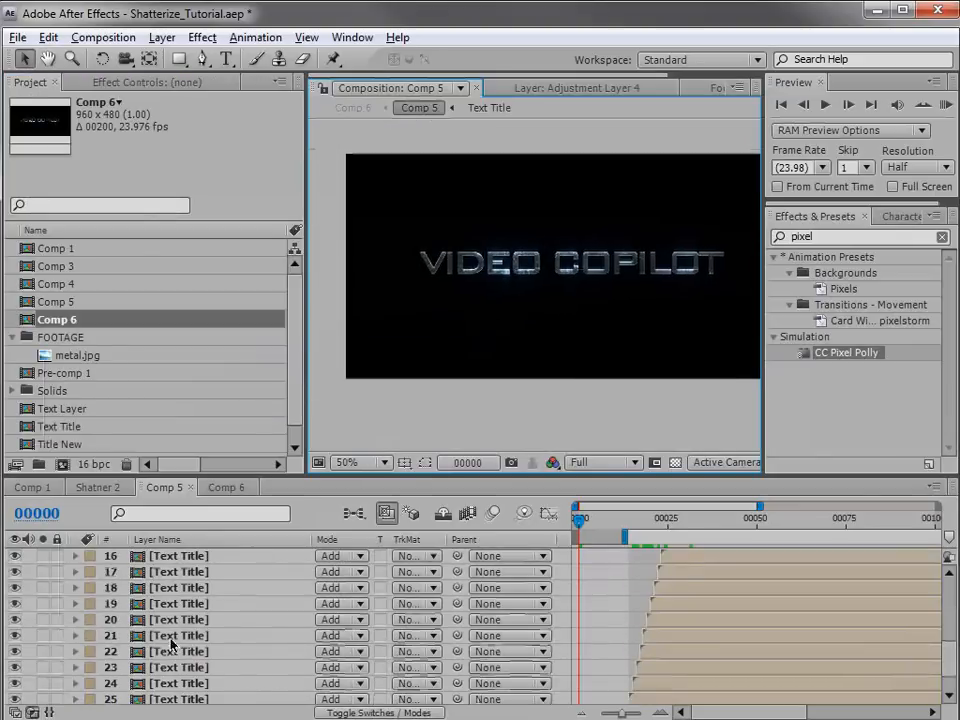
{"action": "left_click", "coordinate": [150, 680]}
{"action": "left_click", "coordinate": [42, 680]}
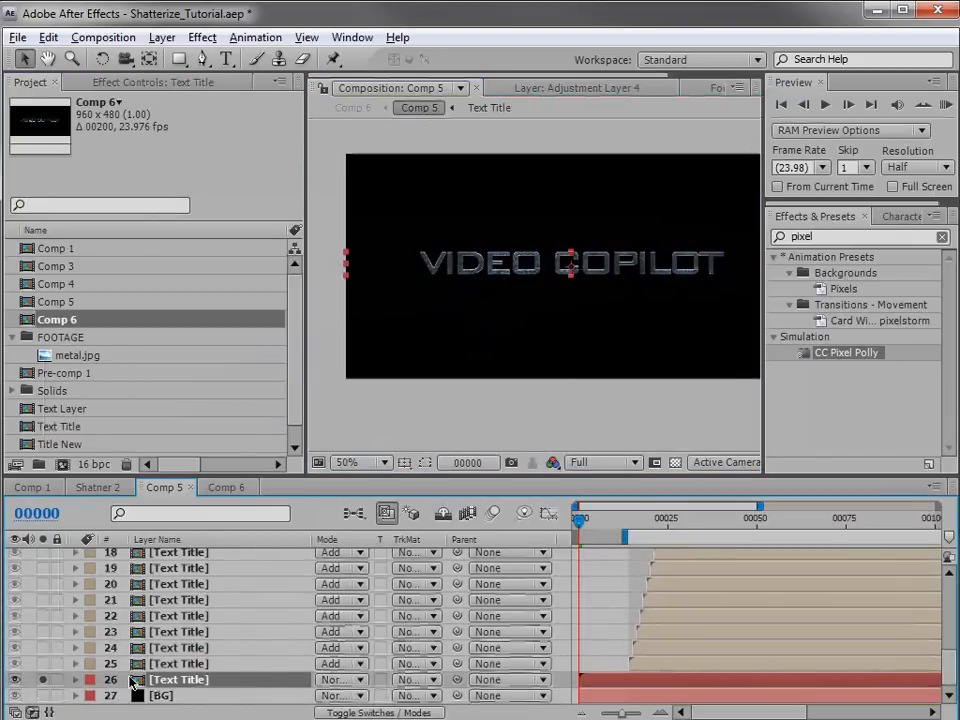
{"action": "key", "text": "period"}
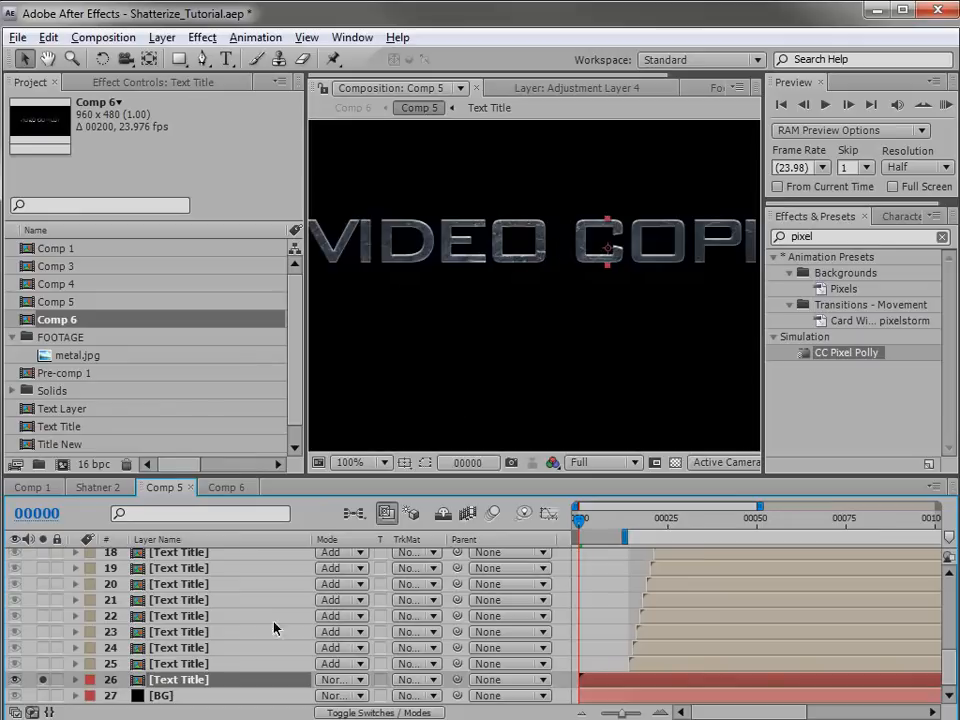
Duplicate the soloed Text Title layer and scale the lower copy down slightly.
{"action": "key", "text": "ctrl+d"}
{"action": "scroll", "coordinate": [209, 666], "scroll_direction": "down", "scroll_amount": 1}
{"action": "left_click", "coordinate": [189, 681]}
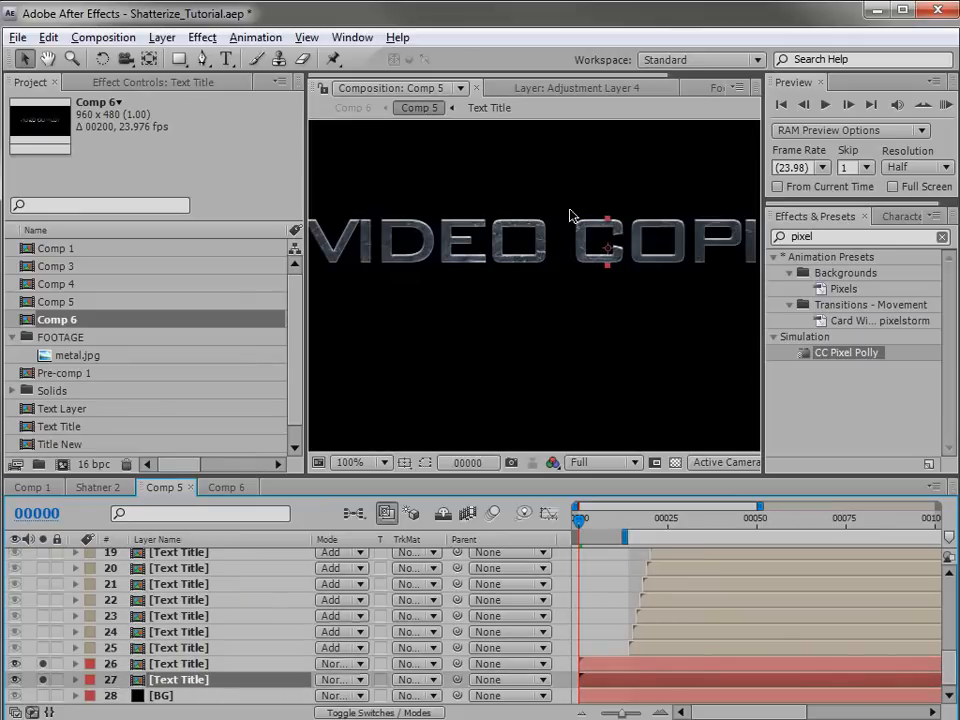
{"action": "key", "text": "s"}
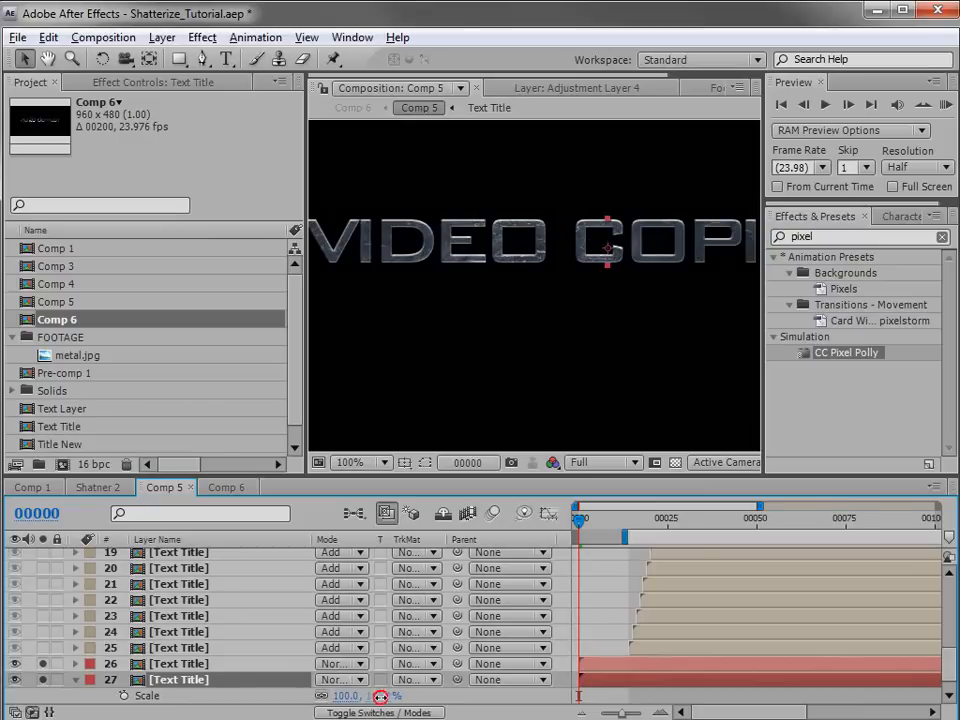
{"action": "left_click_drag", "start_coordinate": [380, 697], "coordinate": [376, 697]}
Apply the Curves effect to the lower Text Title copy and pull the RGB curve's middle down to darken it.
{"action": "left_click", "coordinate": [202, 37]}
{"action": "mouse_move", "coordinate": [265, 215]}
{"action": "left_click", "coordinate": [467, 516]}
{"action": "left_click_drag", "start_coordinate": [150, 244], "coordinate": [146, 281]}
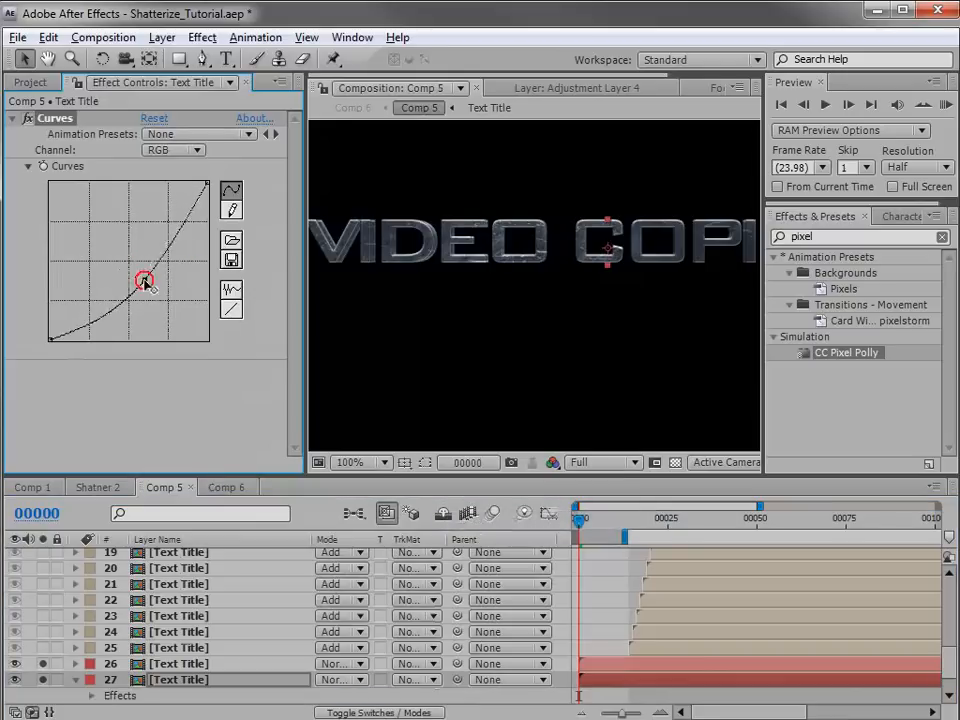
Examine the lettering's depth at 200% and 100% magnification, and compare Comp 6 with Comp 5.
{"action": "key", "text": "grave"}
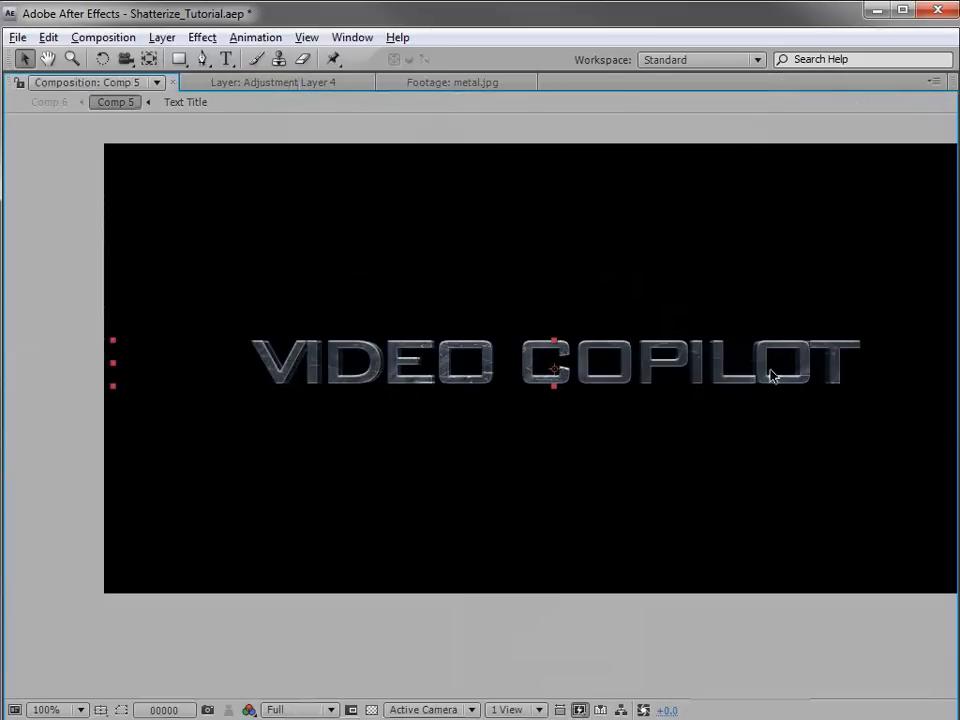
{"action": "key", "text": "period"}
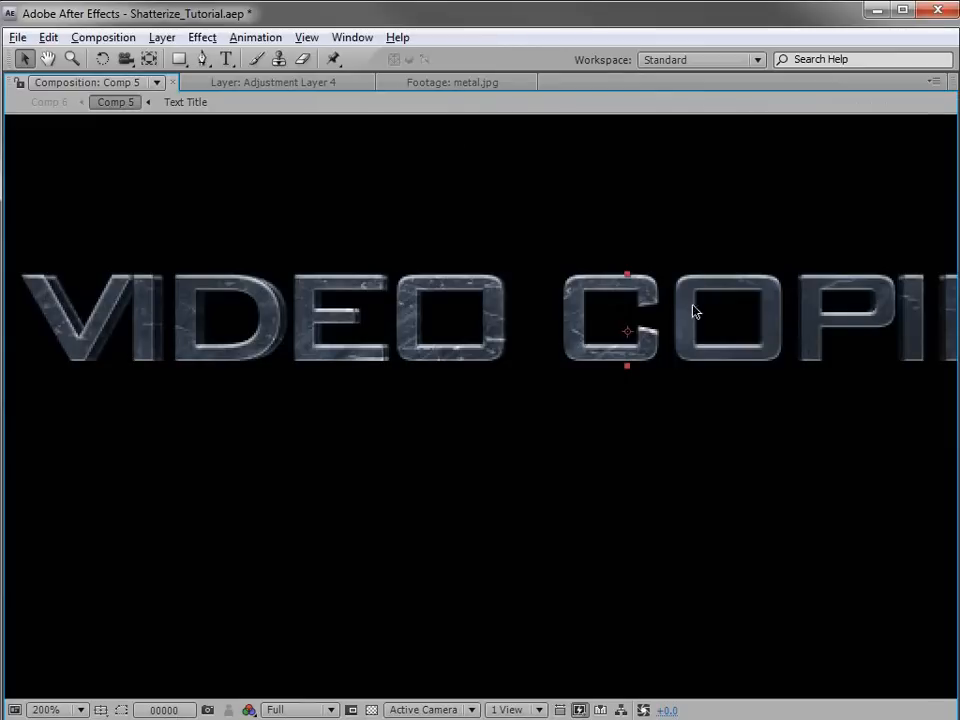
{"action": "left_click_drag", "start_coordinate": [120, 326], "coordinate": [169, 334]}
{"action": "key", "text": "grave"}
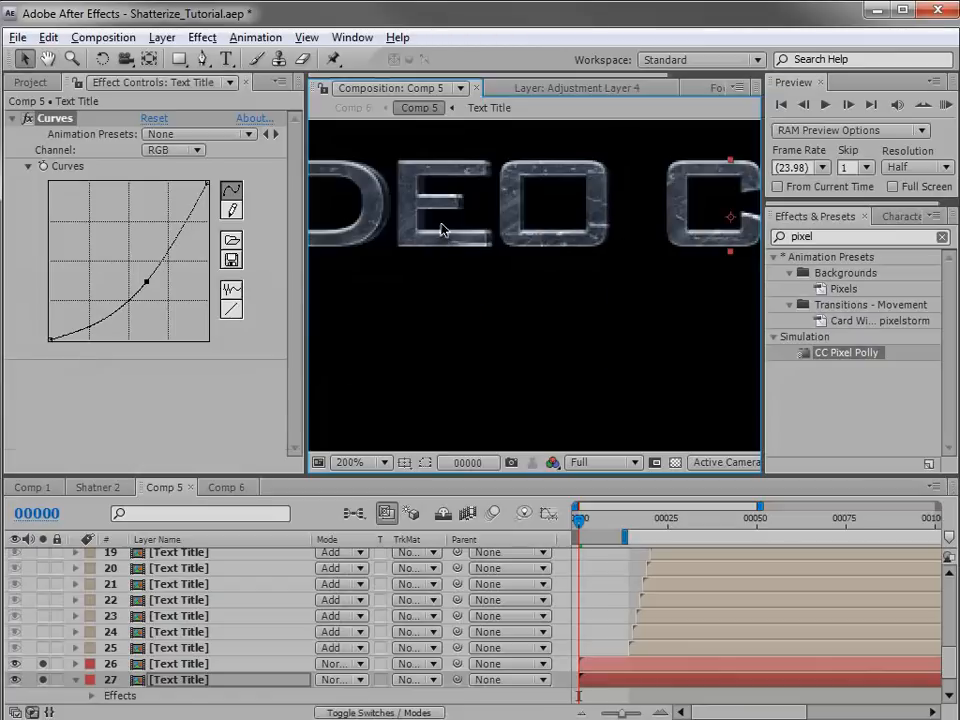
{"action": "key", "text": "comma"}
{"action": "left_click_drag", "start_coordinate": [609, 249], "coordinate": [536, 261]}
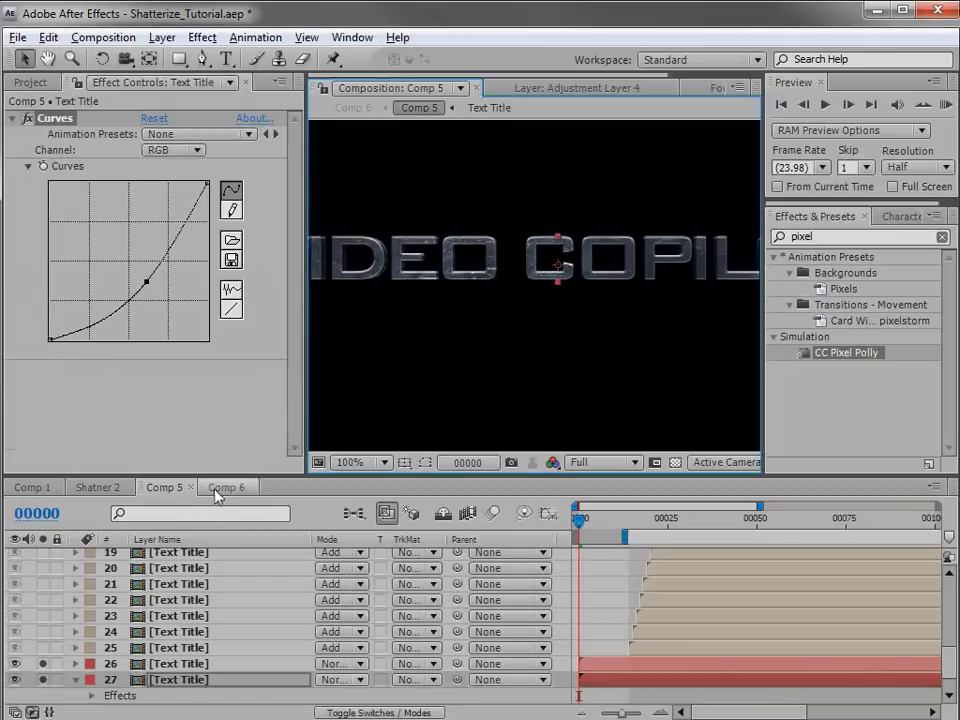
{"action": "left_click", "coordinate": [218, 488]}
{"action": "left_click", "coordinate": [180, 488]}
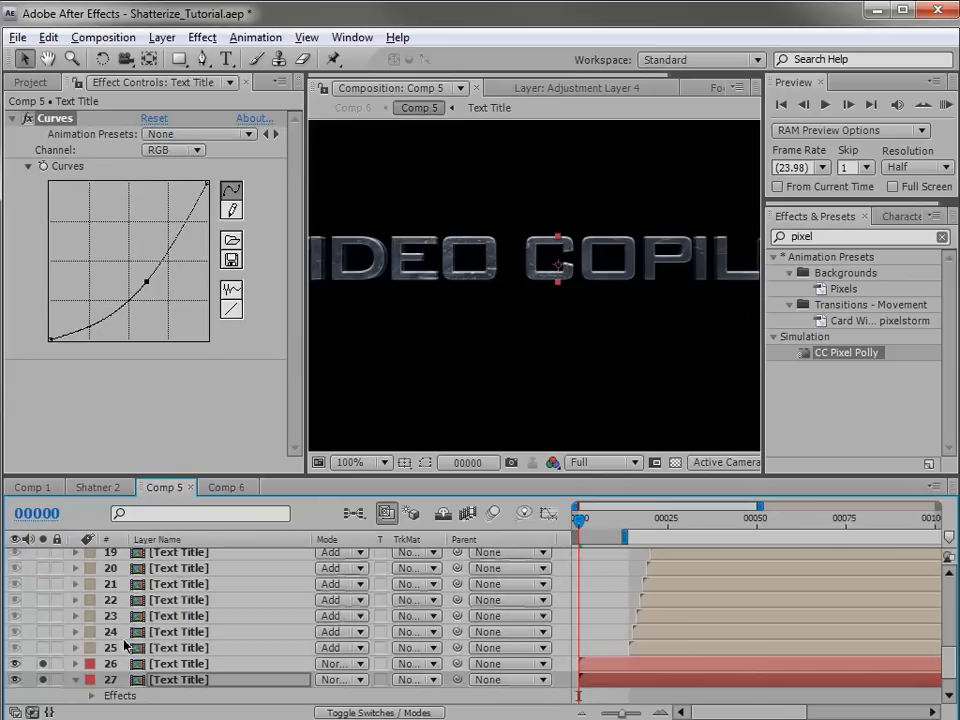
Add a null object to Comp 6 above the Comp 5 layer.
{"action": "left_click", "coordinate": [221, 489]}
{"action": "left_click_drag", "start_coordinate": [579, 521], "coordinate": [624, 527]}
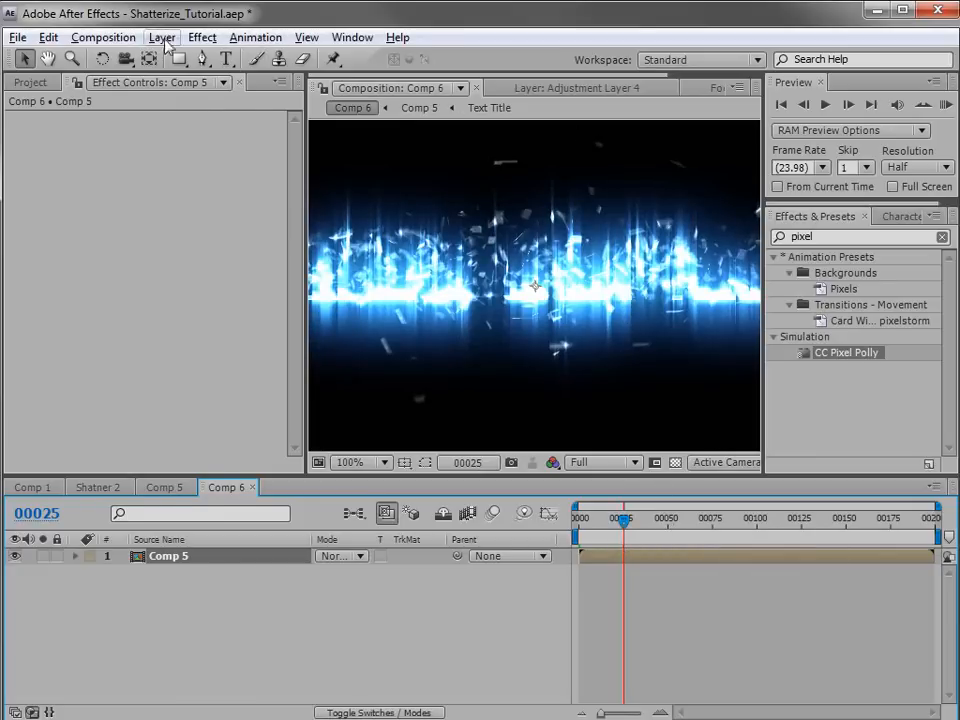
{"action": "left_click", "coordinate": [197, 40]}
{"action": "mouse_move", "coordinate": [162, 42]}
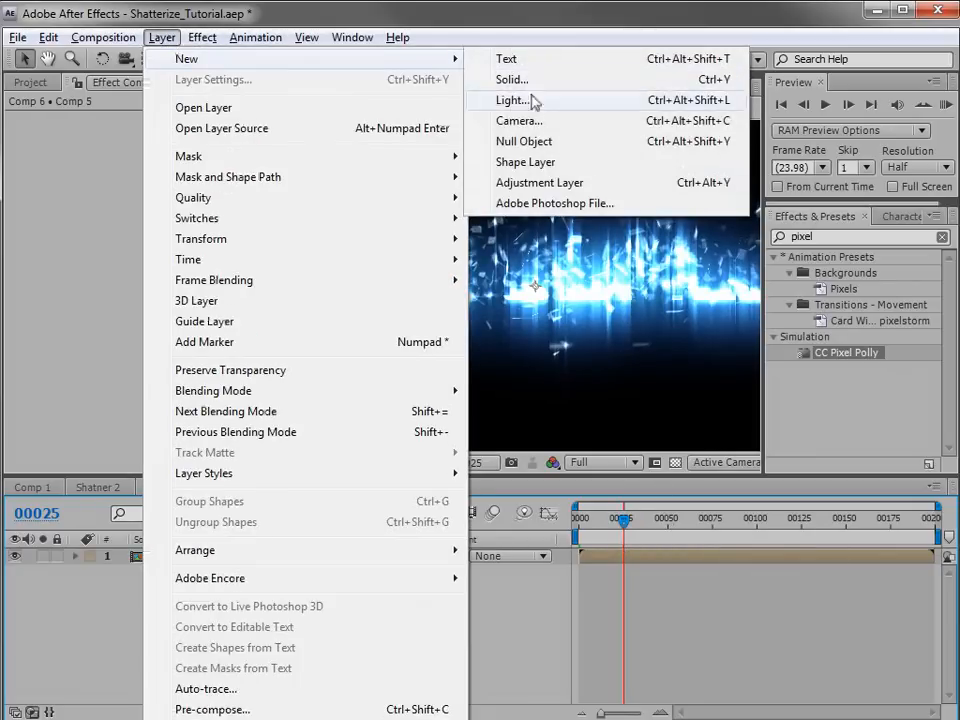
{"action": "left_click", "coordinate": [540, 143]}
Apply a Slider Control effect to the null and rename the effect SHAKE.
{"action": "left_click", "coordinate": [205, 37]}
{"action": "mouse_move", "coordinate": [250, 255]}
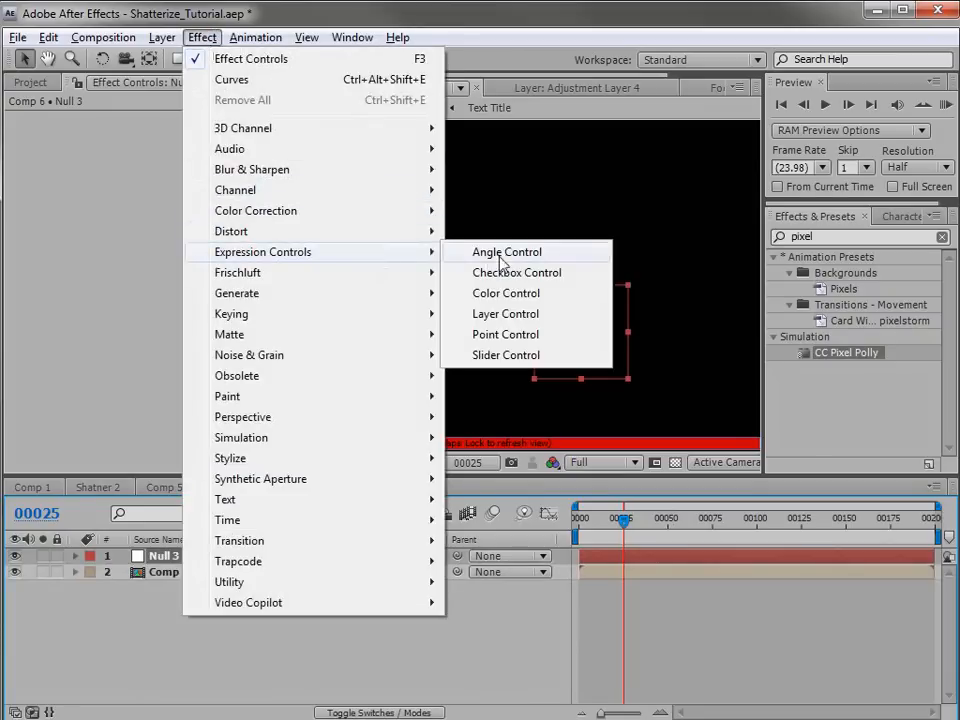
{"action": "left_click", "coordinate": [507, 356]}
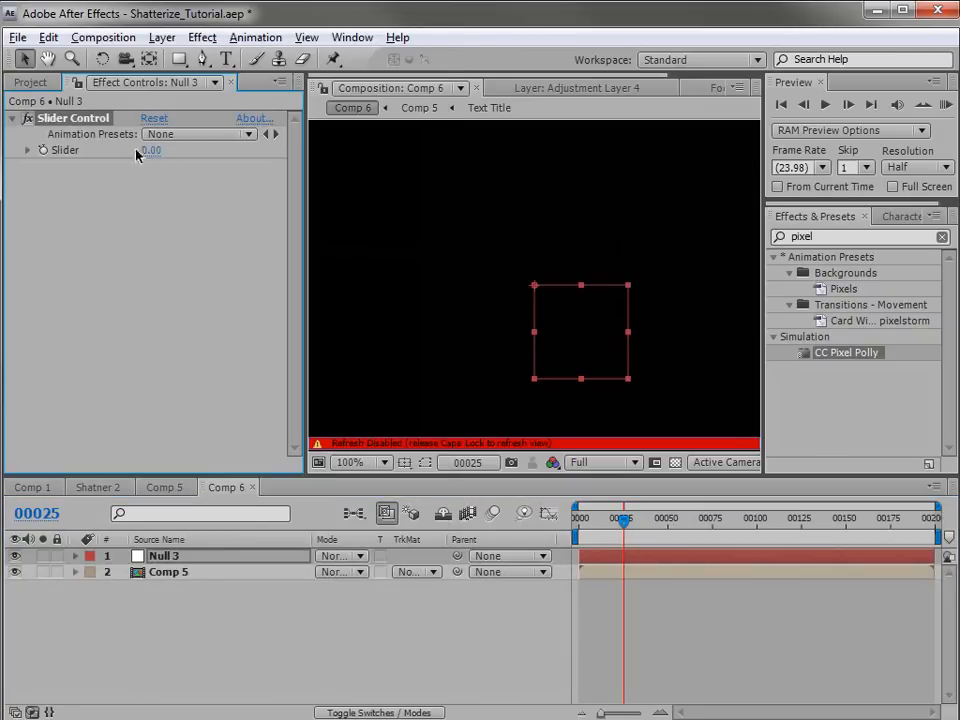
{"action": "key", "text": "Return"}
{"action": "type", "text": "SHAKE"}
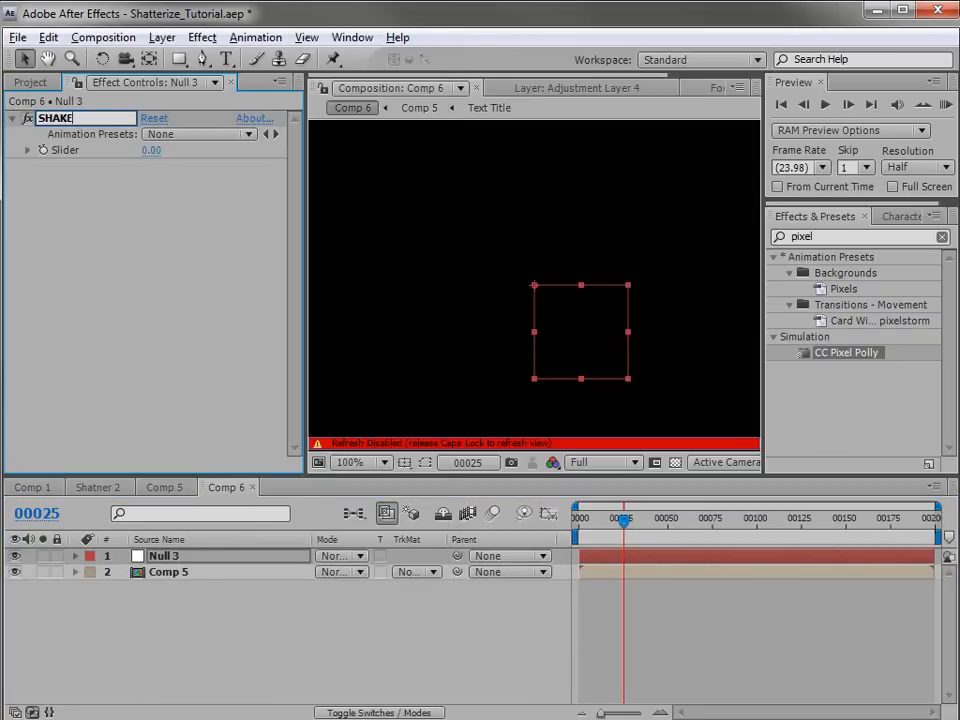
{"action": "key", "text": "Return"}
{"action": "key", "text": "Caps_Lock"}
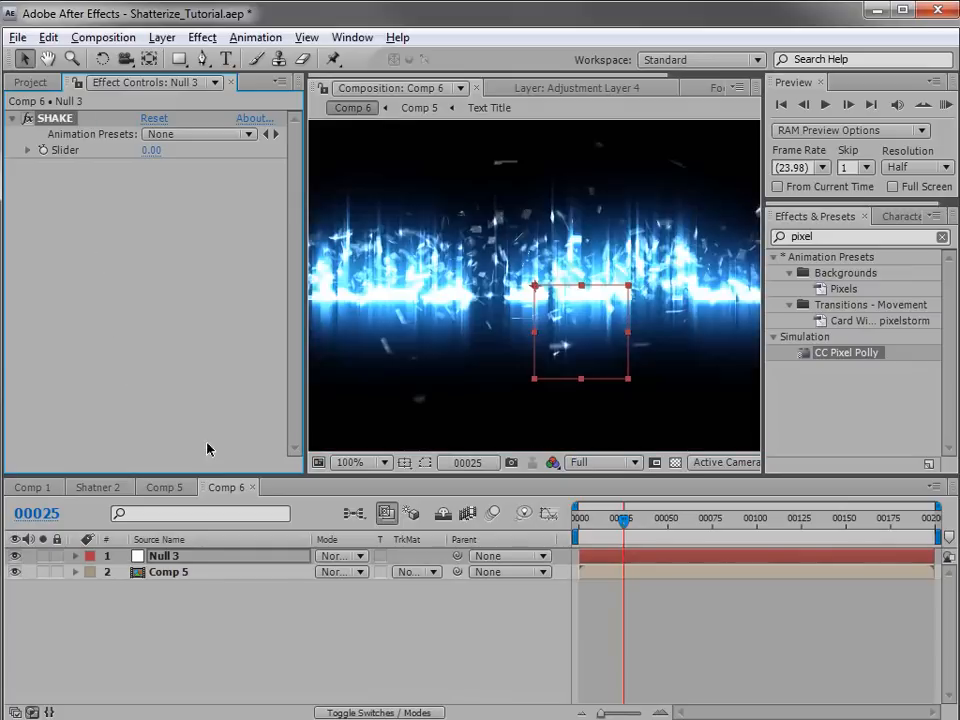
Give the null's Position the expression wiggle(7,effect("SHAKE")("Slider")).
{"action": "key", "text": "p"}
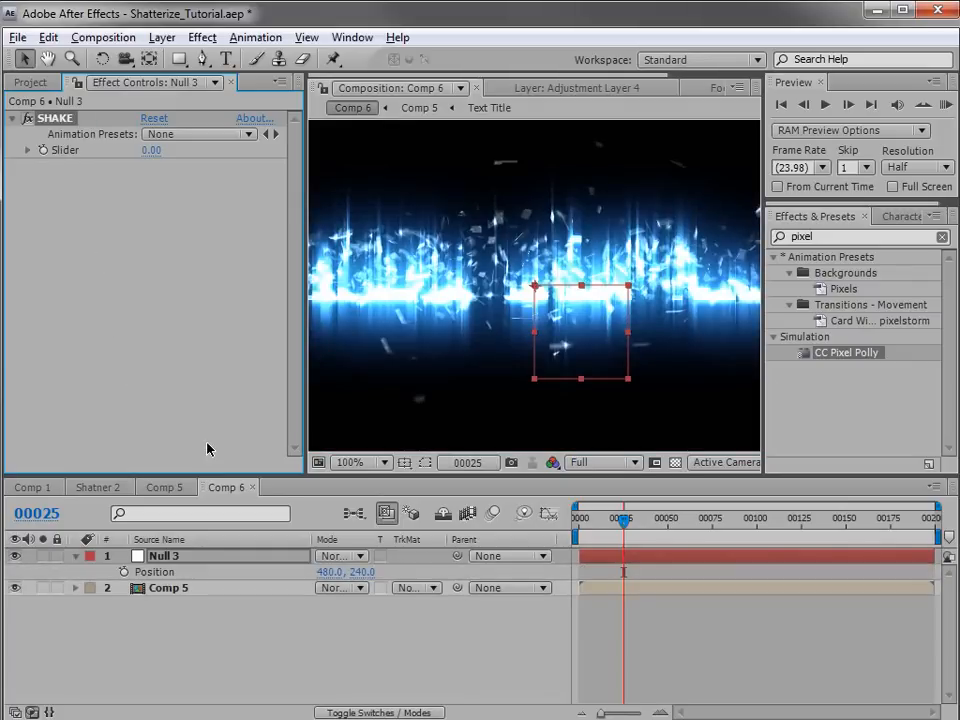
{"action": "left_click", "coordinate": [124, 572], "text": "alt"}
{"action": "type", "text": "wiggle(7,"}
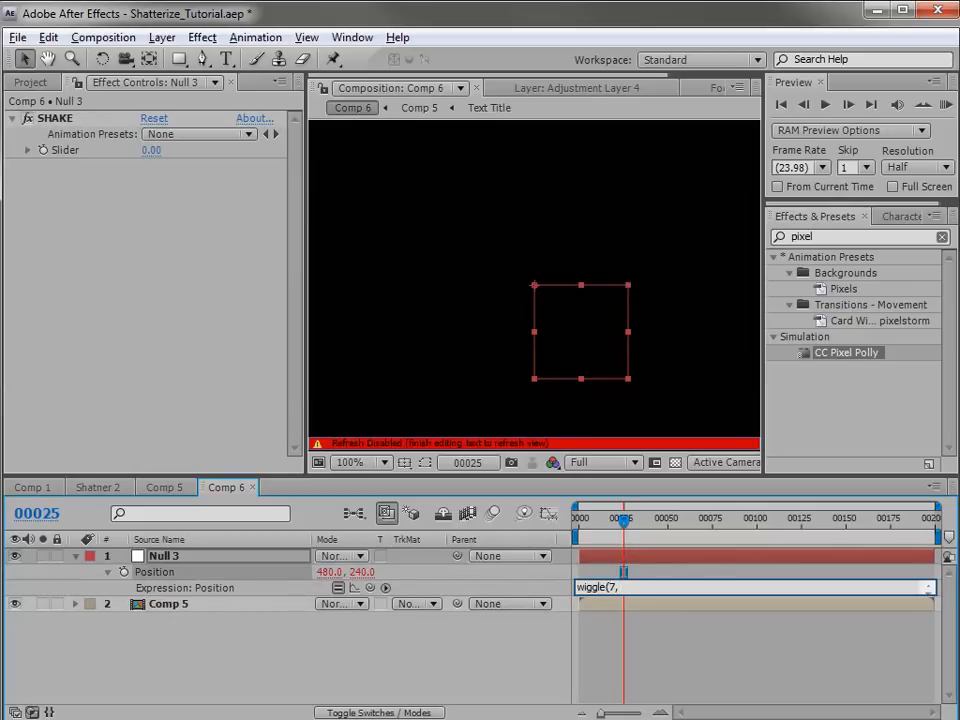
{"action": "left_click_drag", "start_coordinate": [370, 588], "coordinate": [60, 150]}
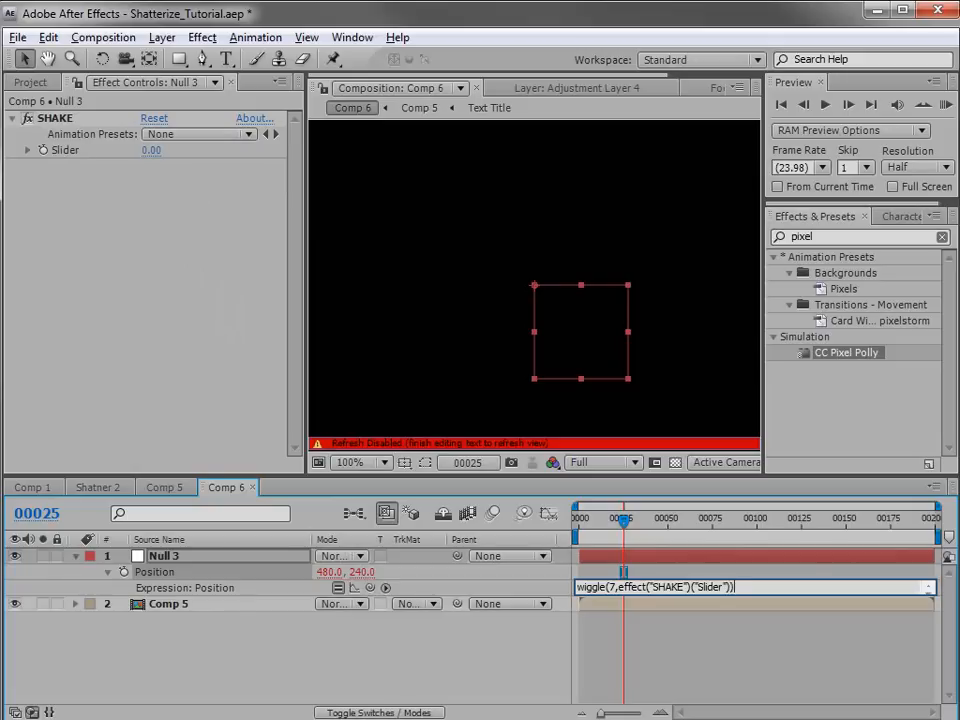
{"action": "left_click", "coordinate": [665, 646]}
Keyframe the SHAKE slider at 0 on frame 13 and raise it to a higher value on frame 16.
{"action": "left_click_drag", "start_coordinate": [622, 555], "coordinate": [602, 555]}
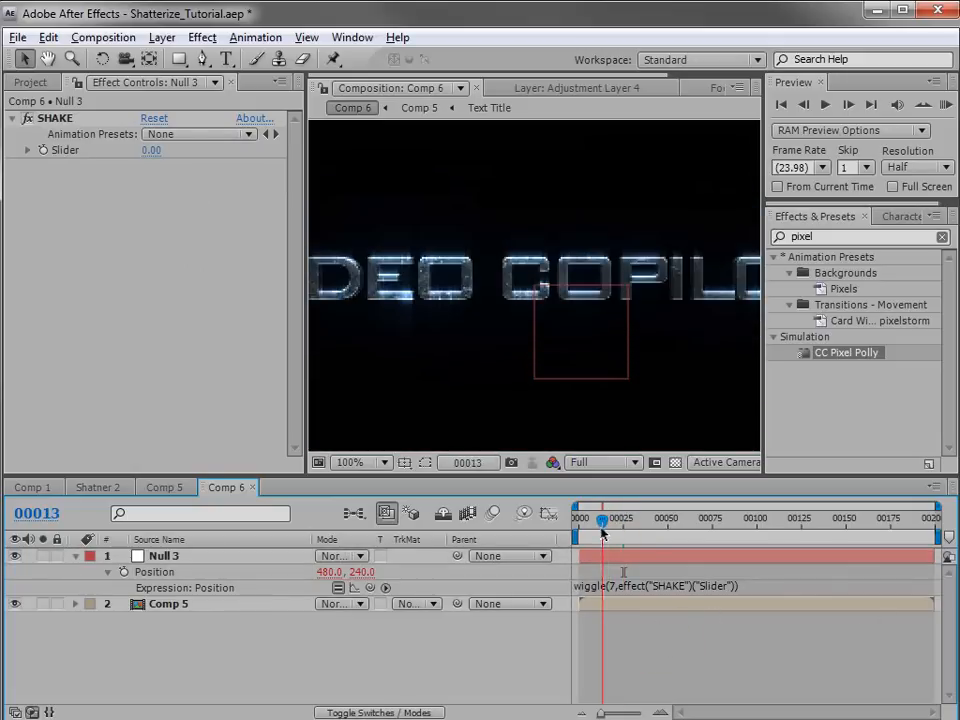
{"action": "left_click", "coordinate": [52, 140]}
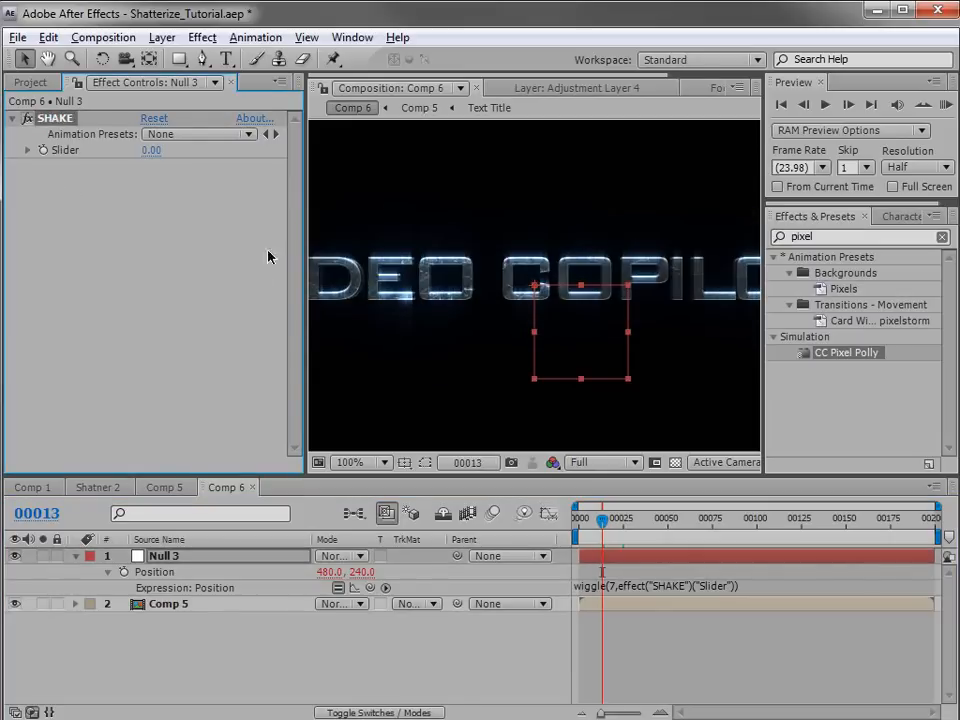
{"action": "left_click", "coordinate": [42, 150]}
{"action": "key", "text": "Page_Down"}
{"action": "key", "text": "Page_Down"}
{"action": "key", "text": "Page_Down"}
{"action": "left_click", "coordinate": [152, 150]}
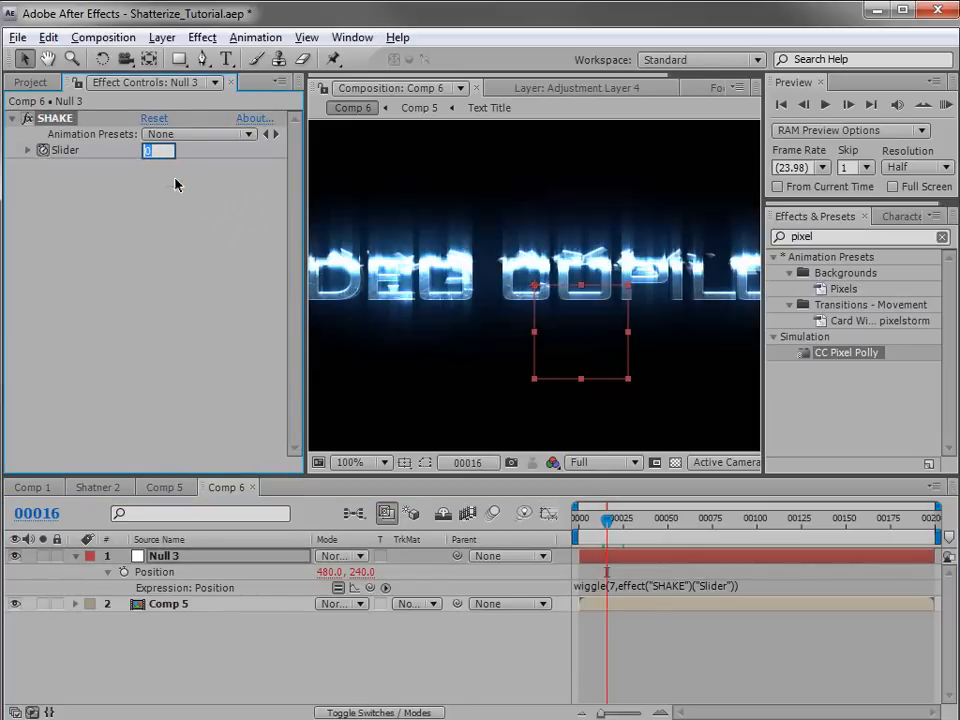
{"action": "key", "text": "Return"}
Keyframe the SHAKE slider to 10 at frame 51, and move that keyframe earlier to frame 44.
{"action": "left_click_drag", "start_coordinate": [607, 518], "coordinate": [669, 524]}
{"action": "left_click", "coordinate": [157, 150]}
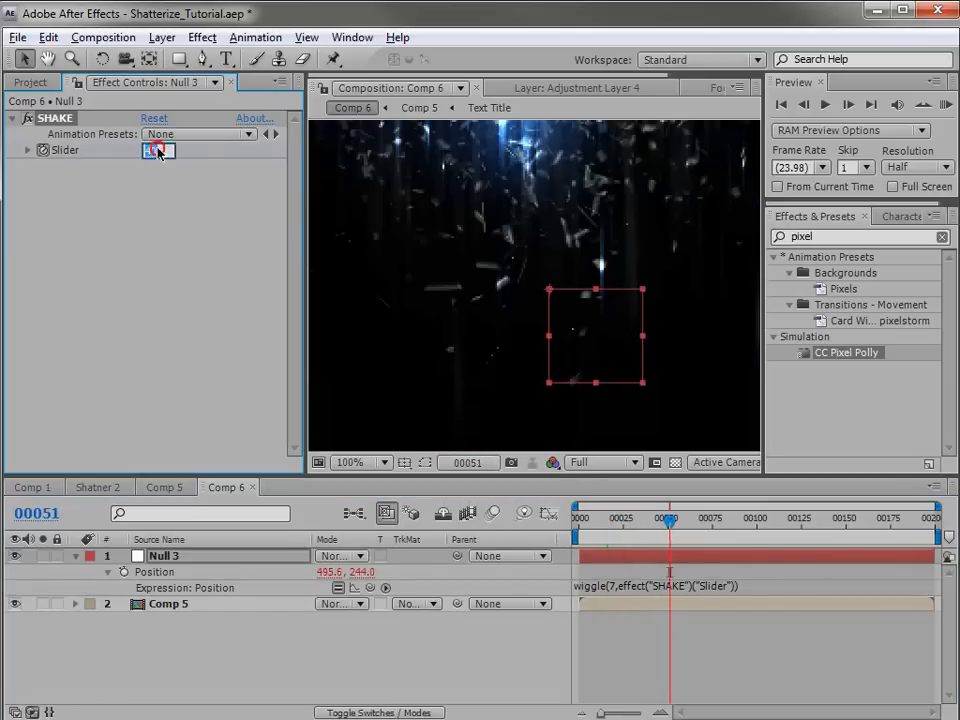
{"action": "type", "text": "10"}
{"action": "key", "text": "Return"}
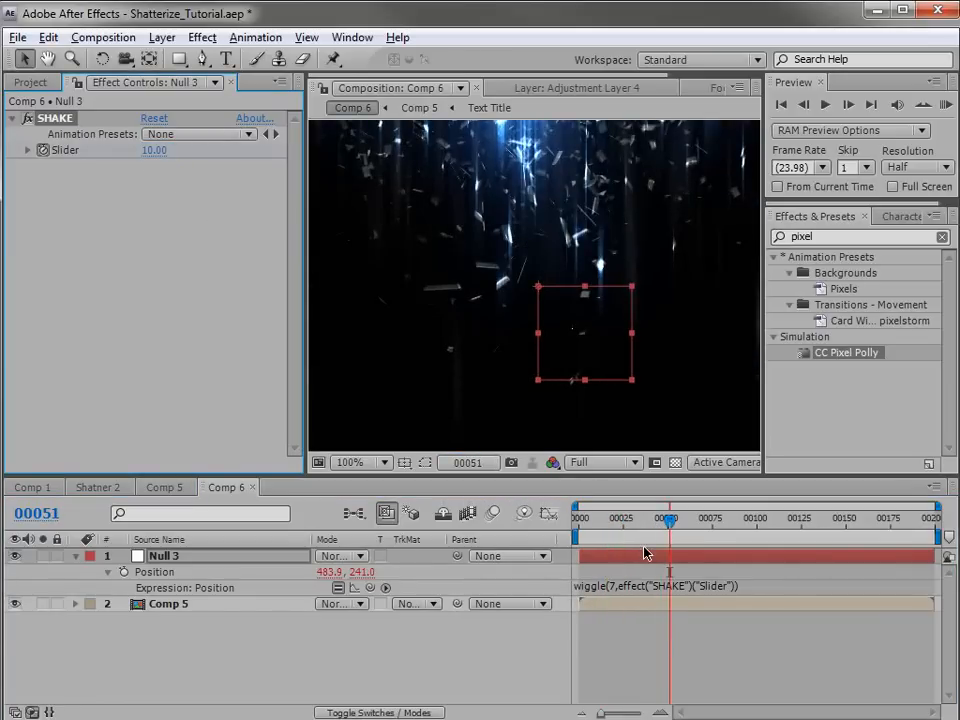
{"action": "key", "text": "u"}
{"action": "left_click_drag", "start_coordinate": [669, 590], "coordinate": [655, 590]}
{"action": "left_click_drag", "start_coordinate": [606, 518], "coordinate": [657, 540]}
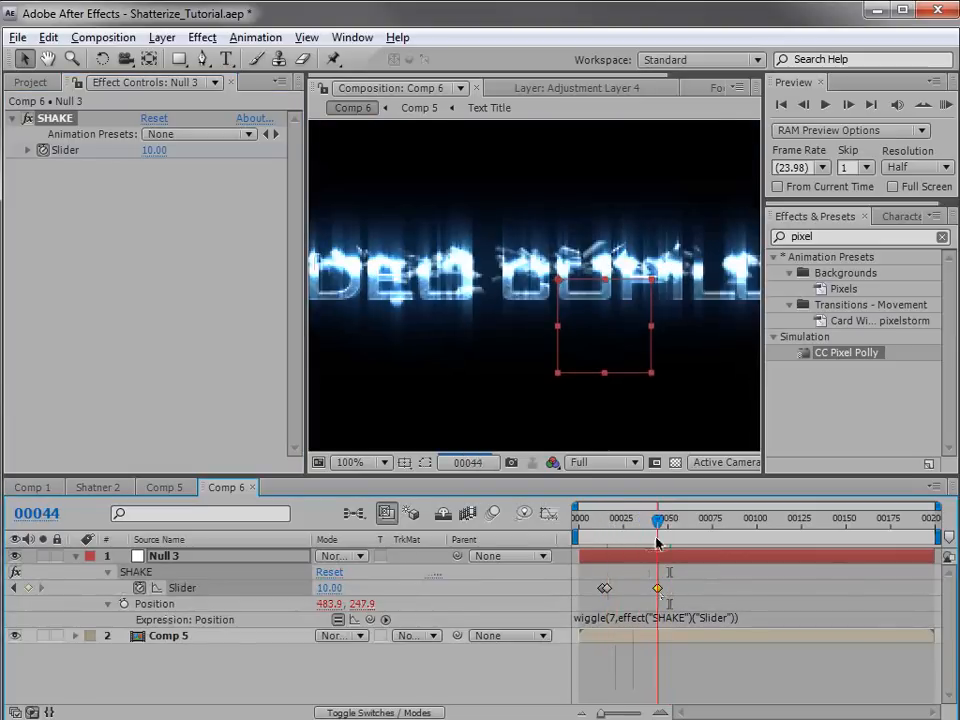
Parent the Comp 5 layer to the shaking null at frame 7, before the slider keyframes.
{"action": "left_click", "coordinate": [590, 522]}
{"action": "left_click_drag", "start_coordinate": [457, 636], "coordinate": [168, 560]}
{"action": "left_click", "coordinate": [280, 664]}
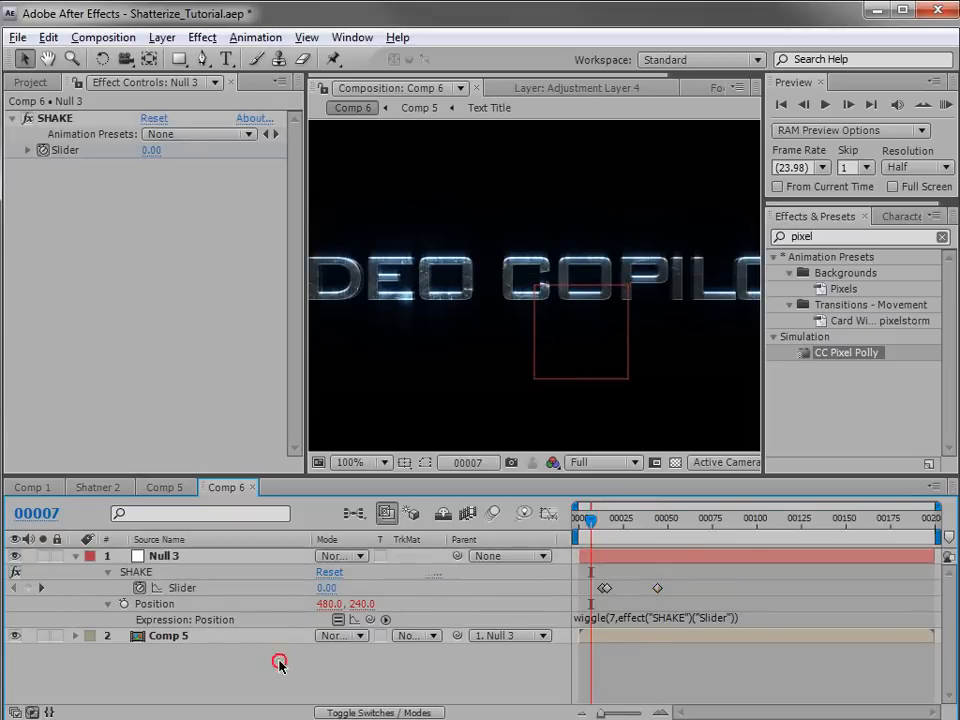
Enable motion blur for the Comp 5 layer and for Comp 6, and check the blurred shake along the timeline.
{"action": "key", "text": "F4"}
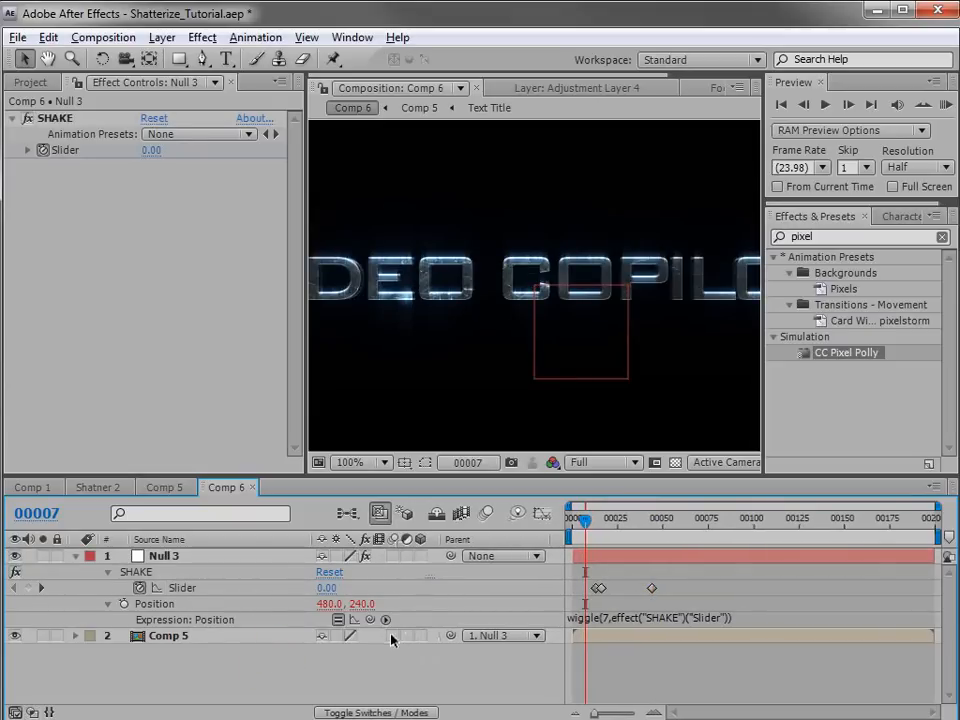
{"action": "left_click", "coordinate": [487, 514]}
{"action": "left_click", "coordinate": [595, 521]}
{"action": "left_click_drag", "start_coordinate": [595, 521], "coordinate": [631, 523]}
{"action": "left_click", "coordinate": [657, 522]}
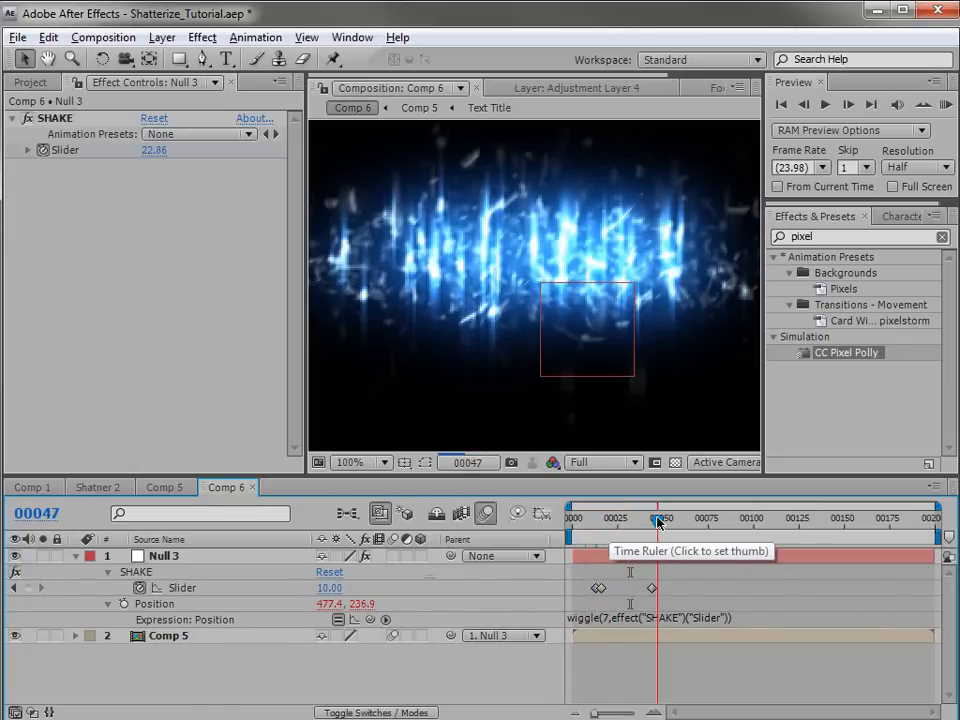
Apply Box Blur to the Comp 5 layer and enable Repeat Edge Pixels.
{"action": "left_click", "coordinate": [205, 38]}
{"action": "left_click", "coordinate": [688, 634]}
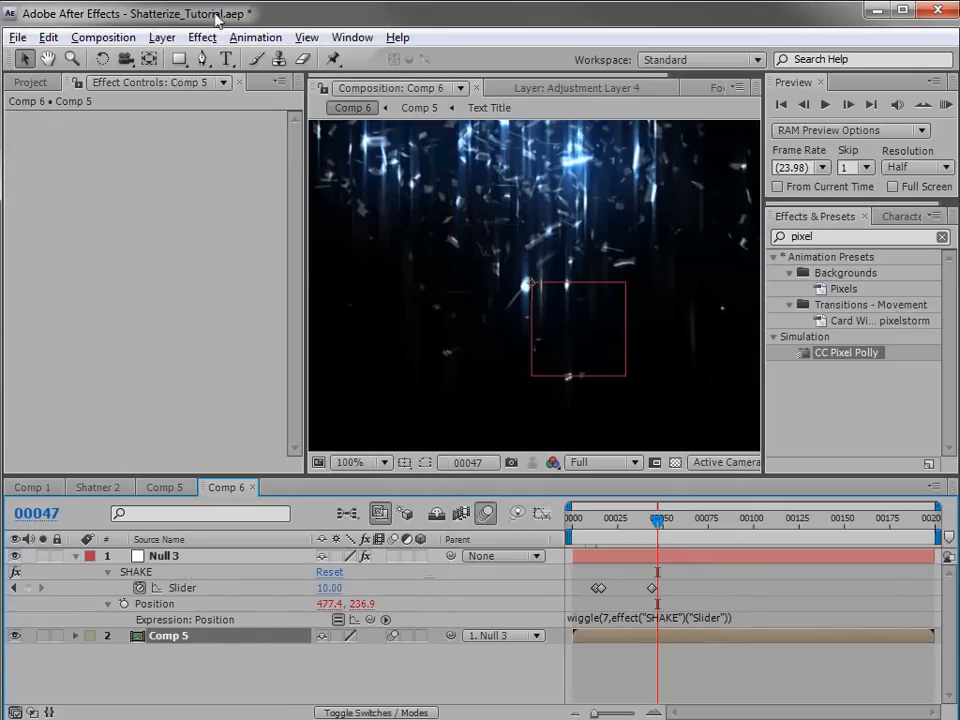
{"action": "left_click", "coordinate": [202, 38]}
{"action": "mouse_move", "coordinate": [240, 169]}
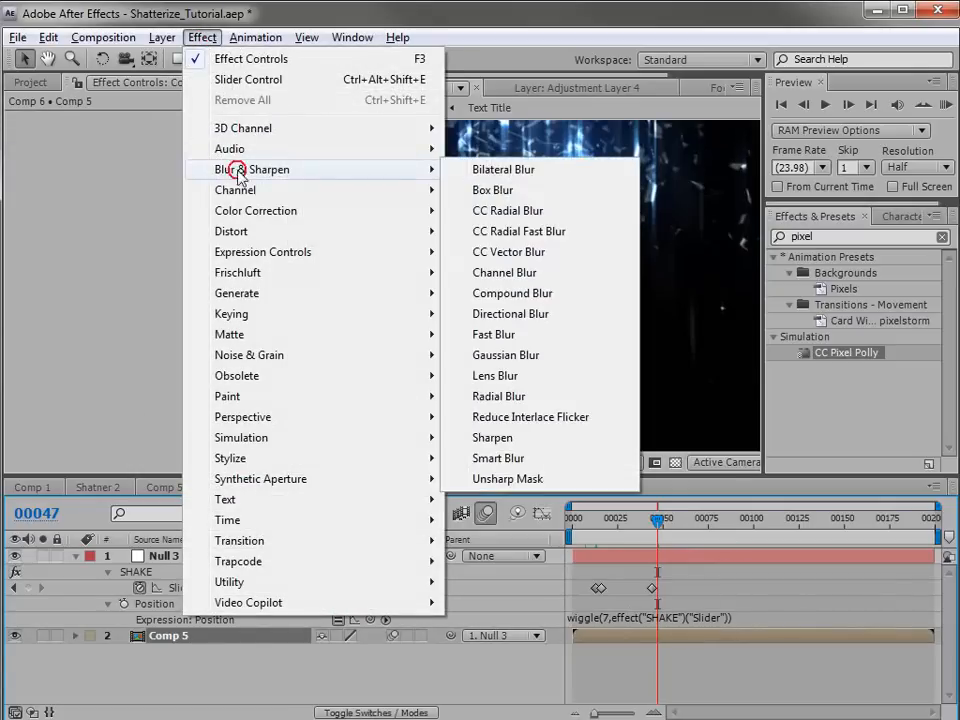
{"action": "left_click", "coordinate": [496, 190]}
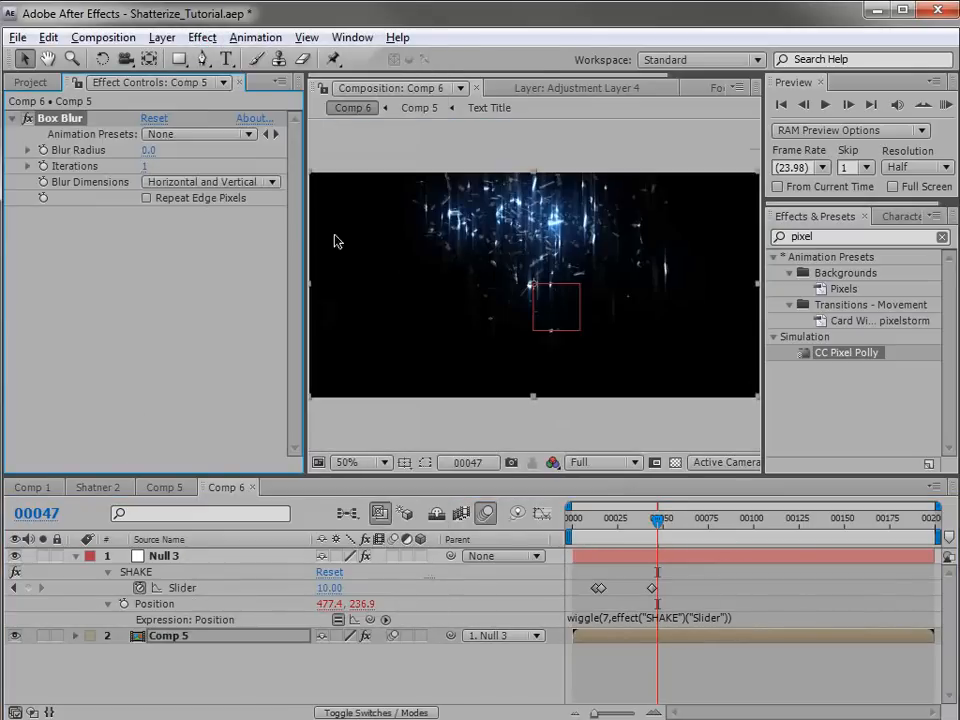
{"action": "left_click", "coordinate": [146, 198]}
Animate Comp 5's Box Blur radius from 0 at frame 47 to a higher value at frame 86.
{"action": "left_click", "coordinate": [728, 519]}
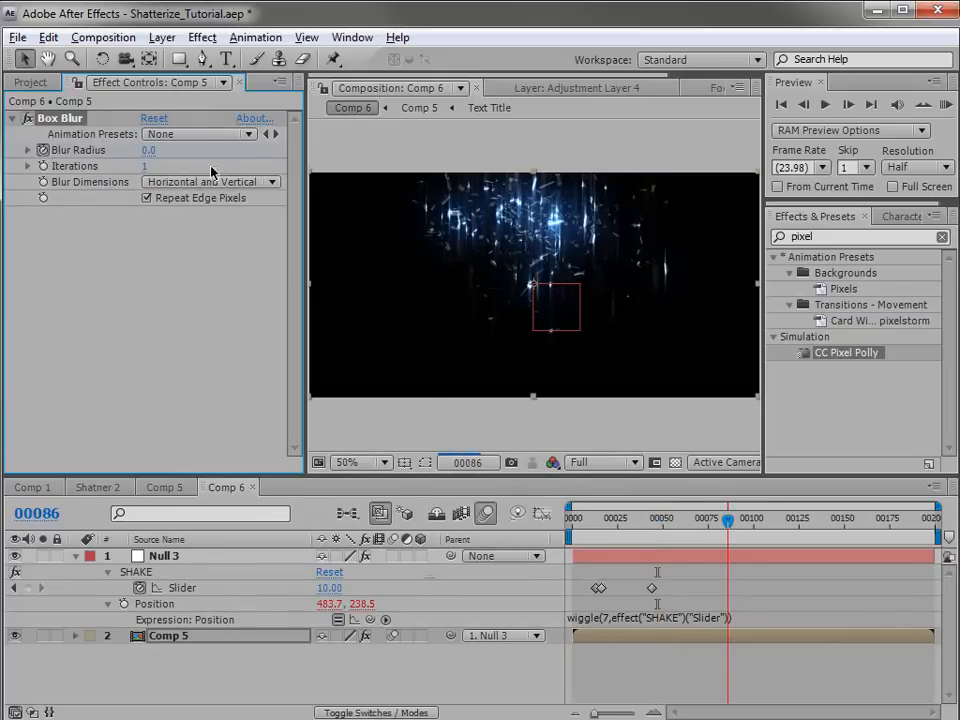
{"action": "left_click_drag", "start_coordinate": [172, 143], "coordinate": [180, 143]}
{"action": "left_click", "coordinate": [684, 519]}
{"action": "left_click_drag", "start_coordinate": [684, 519], "coordinate": [648, 521]}
{"action": "scroll", "coordinate": [539, 178], "scroll_direction": "up", "scroll_amount": 2}
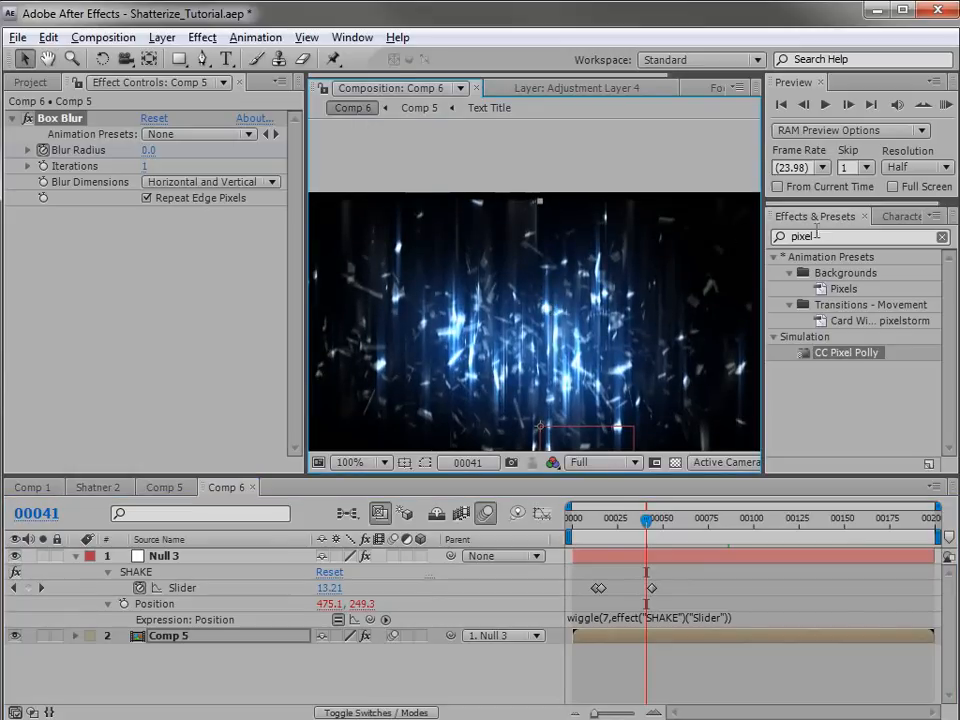
Apply the Motion Tile effect to the Comp 5 layer and check the frame's edges against the transparency grid.
{"action": "left_click", "coordinate": [779, 234]}
{"action": "type", "text": "mot"}
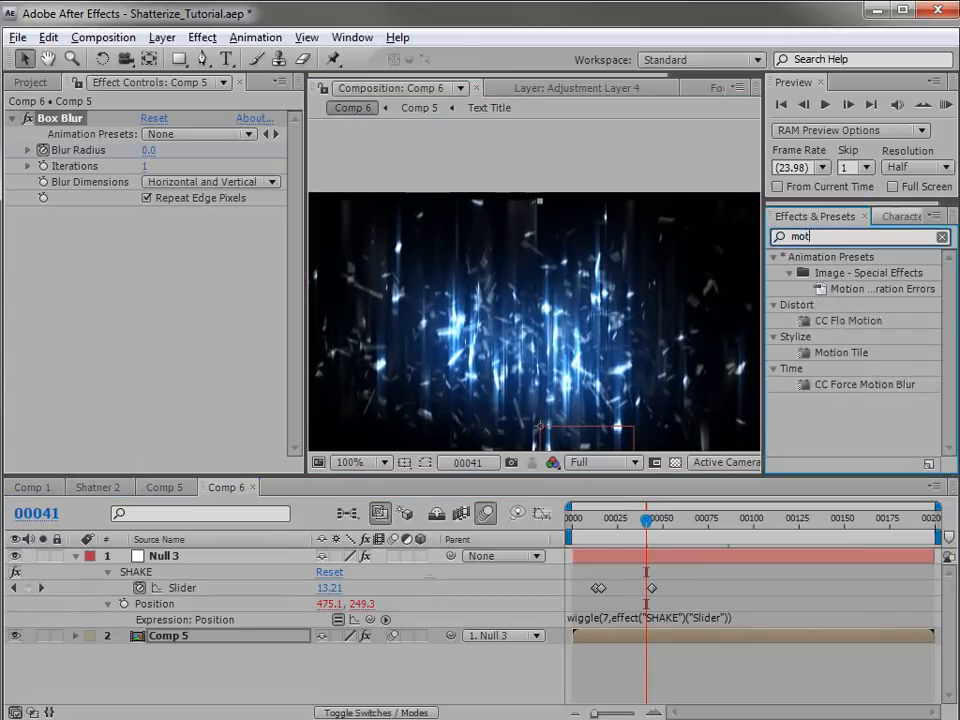
{"action": "left_click_drag", "start_coordinate": [853, 358], "coordinate": [684, 637]}
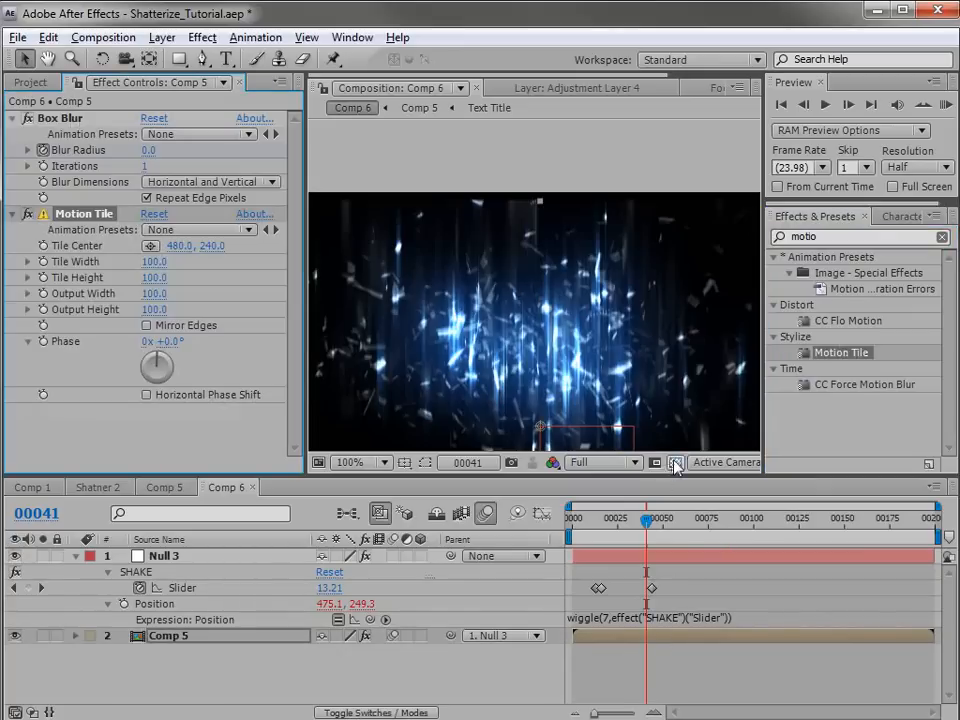
{"action": "left_click", "coordinate": [675, 462]}
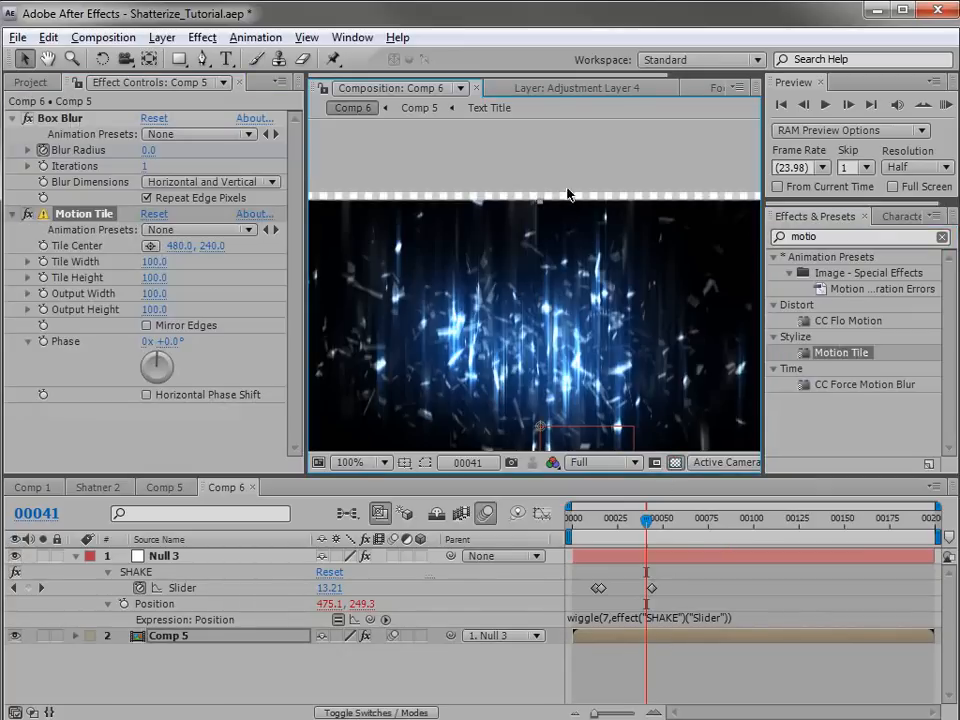
{"action": "left_click", "coordinate": [676, 462]}
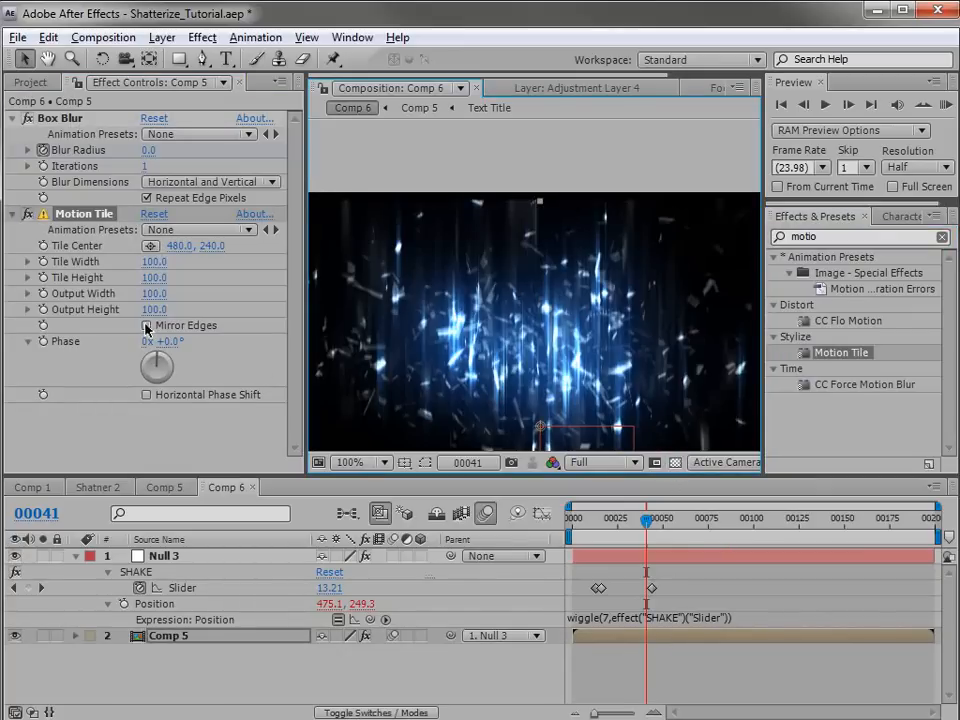
Enable Motion Tile's Mirror Edges and set Output Width to 170 and Output Height to 150.
{"action": "left_click", "coordinate": [146, 326]}
{"action": "left_click_drag", "start_coordinate": [150, 307], "coordinate": [282, 305]}
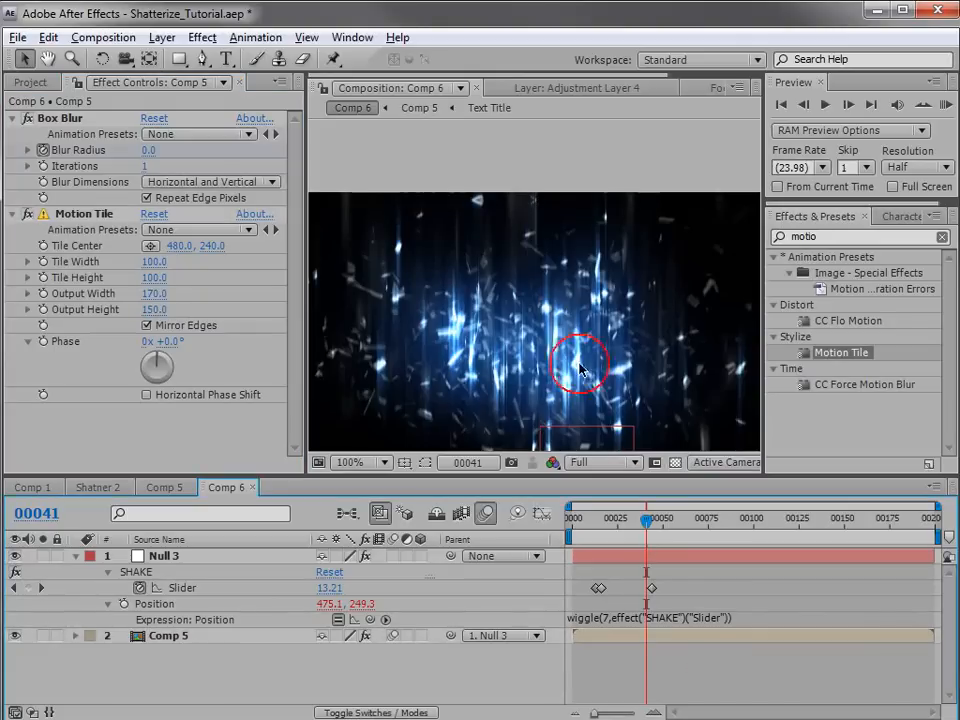
{"action": "left_click", "coordinate": [631, 518]}
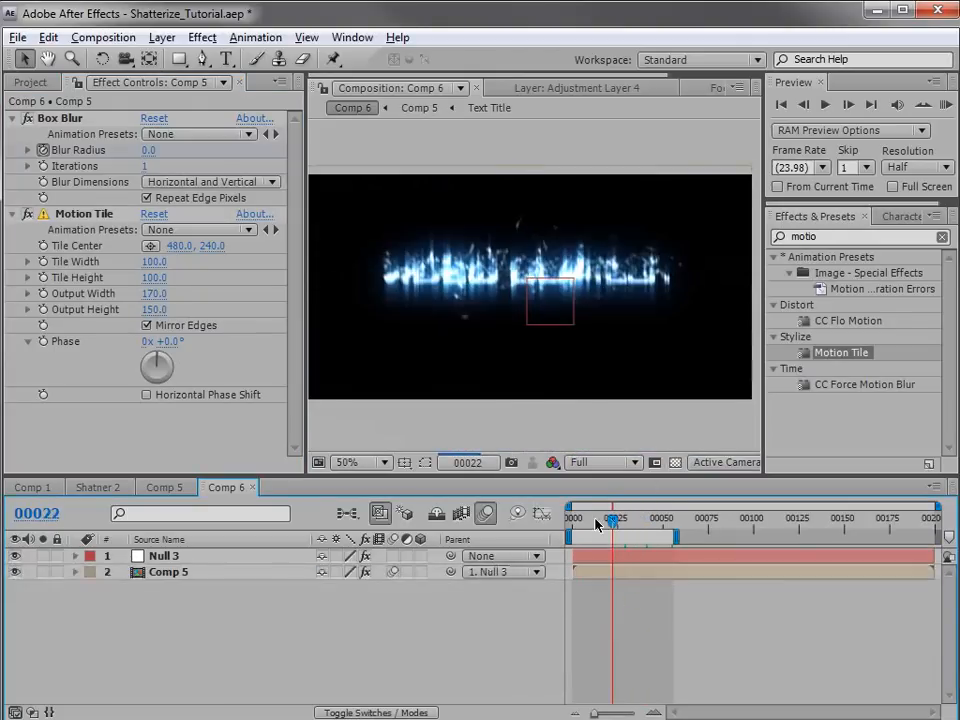
{"action": "left_click_drag", "start_coordinate": [610, 520], "coordinate": [590, 525]}
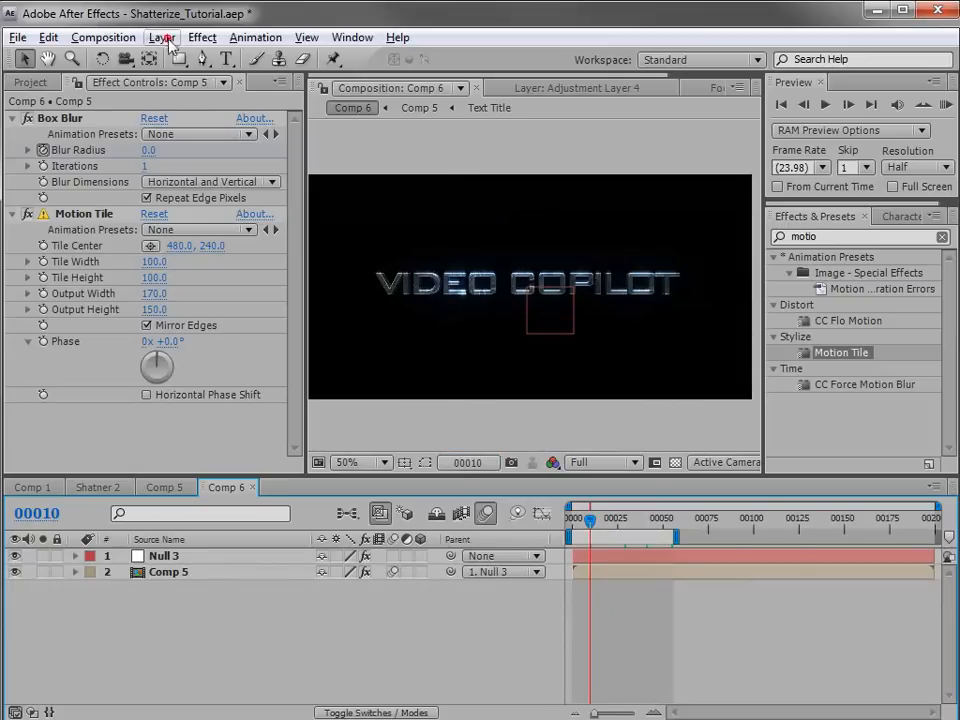
Create a black 960 × 480 px solid named "of" as the top layer of Comp 6.
{"action": "left_click", "coordinate": [162, 38]}
{"action": "left_click", "coordinate": [266, 66]}
{"action": "left_click", "coordinate": [514, 80]}
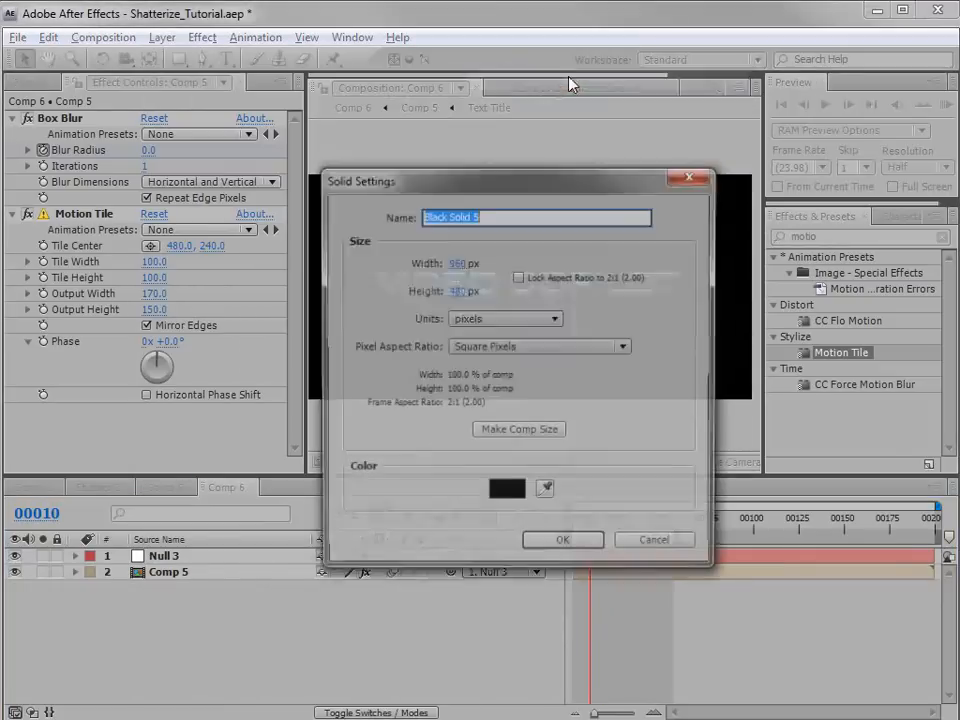
{"action": "type", "text": "of"}
{"action": "key", "text": "Return"}
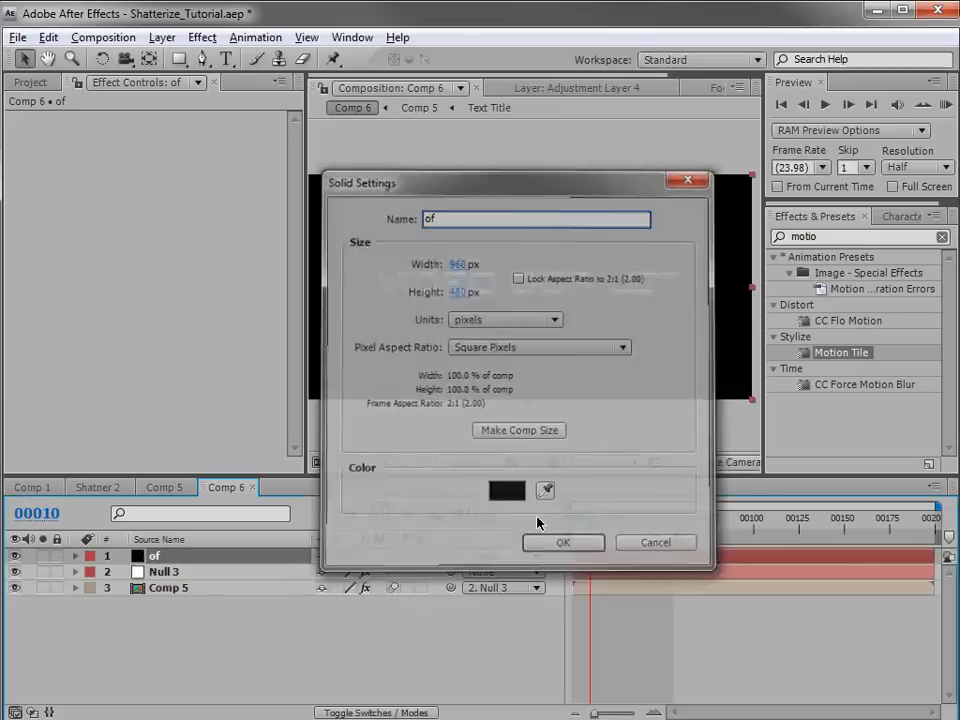
Find the Optical Flares effect and apply it to the "of" solid.
{"action": "double_click", "coordinate": [831, 238]}
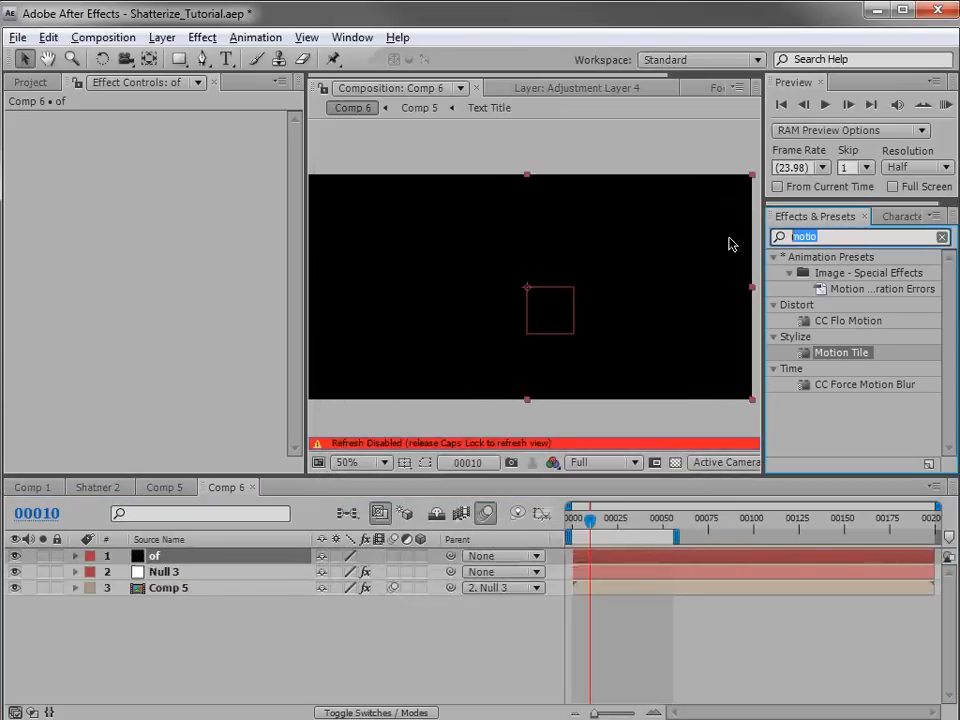
{"action": "type", "text": "OPTI"}
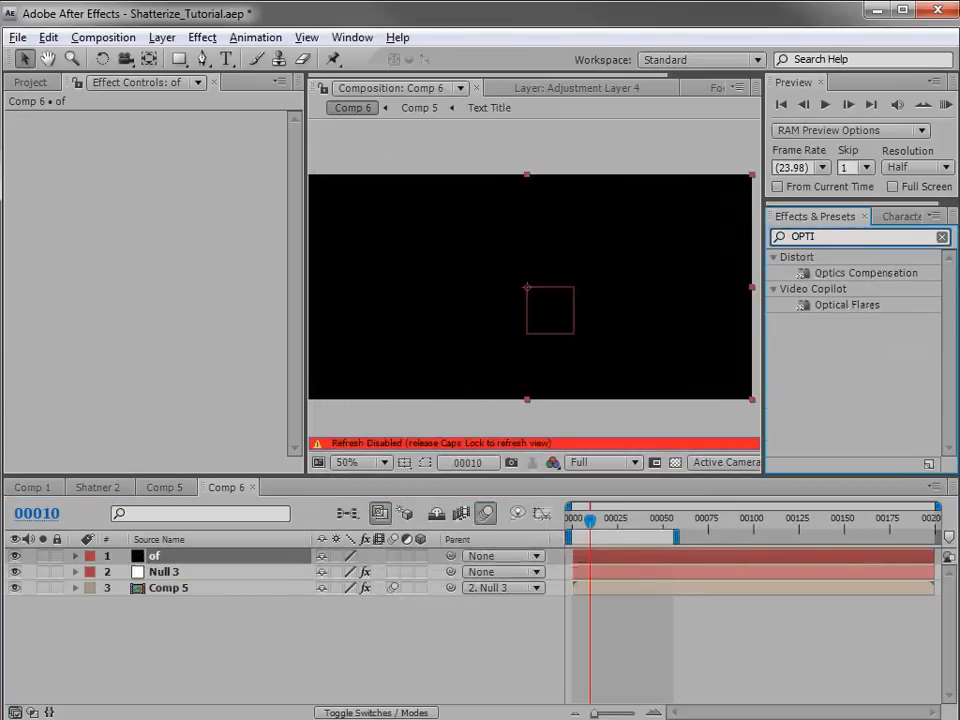
{"action": "left_click_drag", "start_coordinate": [847, 305], "coordinate": [529, 300]}
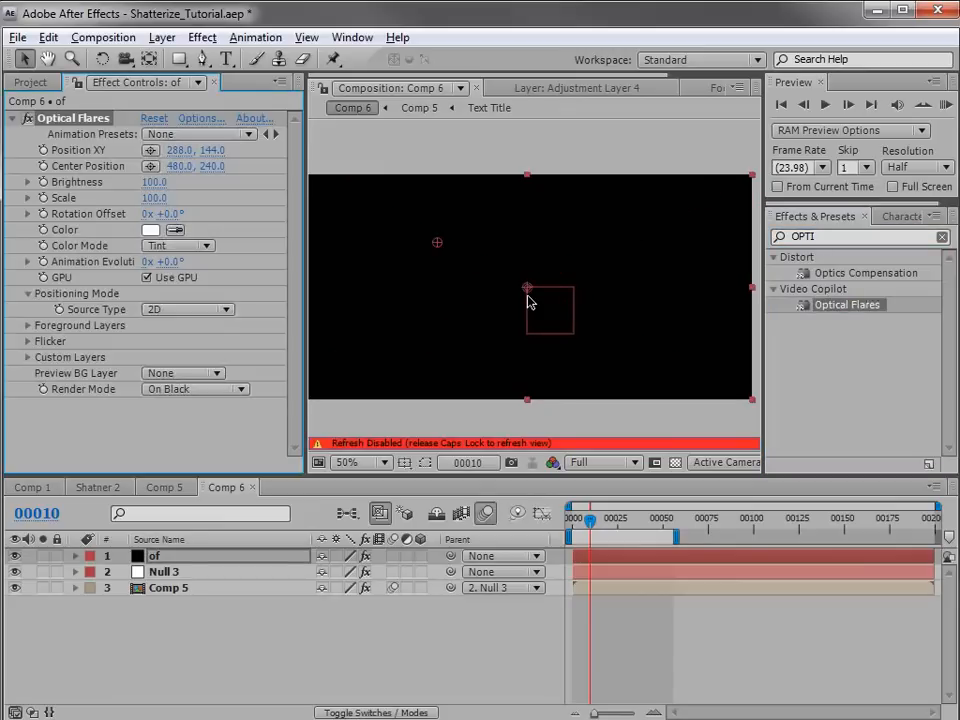
Re-enable view refreshing, move the flare to about 270, 204, and test its look in the Optical Flares options preview.
{"action": "key", "text": "Caps_Lock"}
{"action": "left_click_drag", "start_coordinate": [436, 242], "coordinate": [429, 270]}
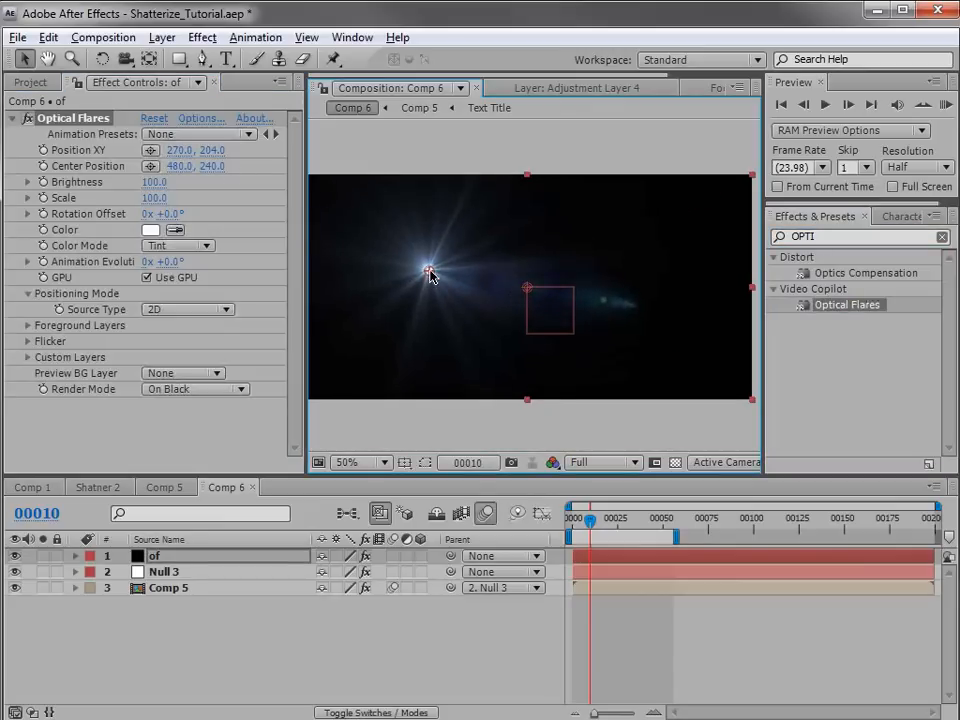
{"action": "left_click", "coordinate": [192, 121]}
{"action": "left_click_drag", "start_coordinate": [206, 180], "coordinate": [332, 167]}
{"action": "left_click_drag", "start_coordinate": [250, 190], "coordinate": [200, 131]}
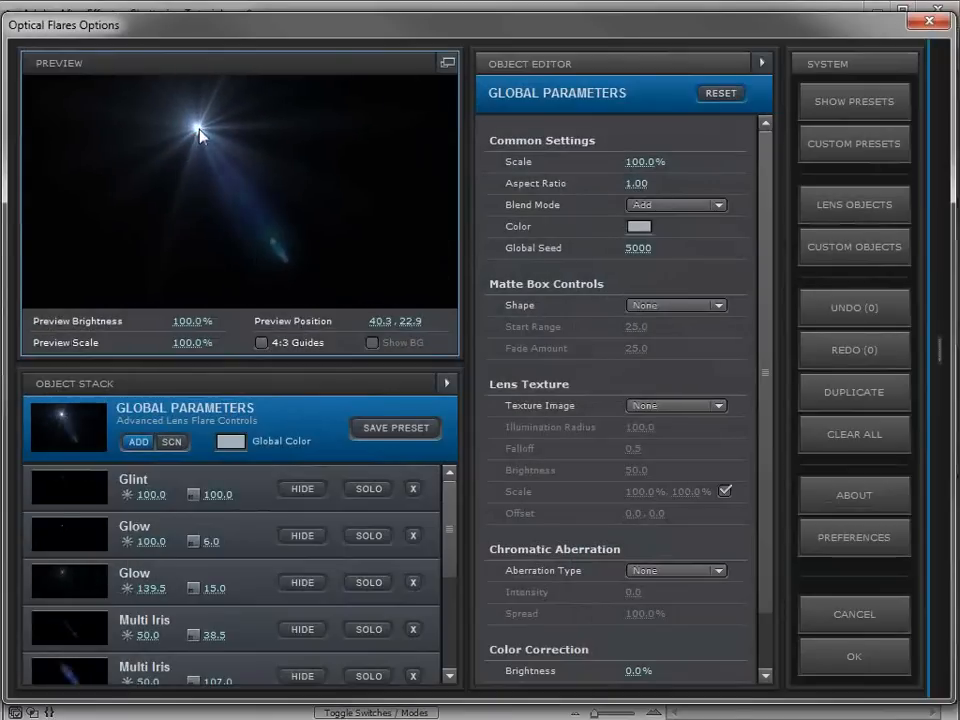
Load the 50mm Prime preset from the Motion Graphics flare presets and test it in the preview.
{"action": "left_click", "coordinate": [868, 103]}
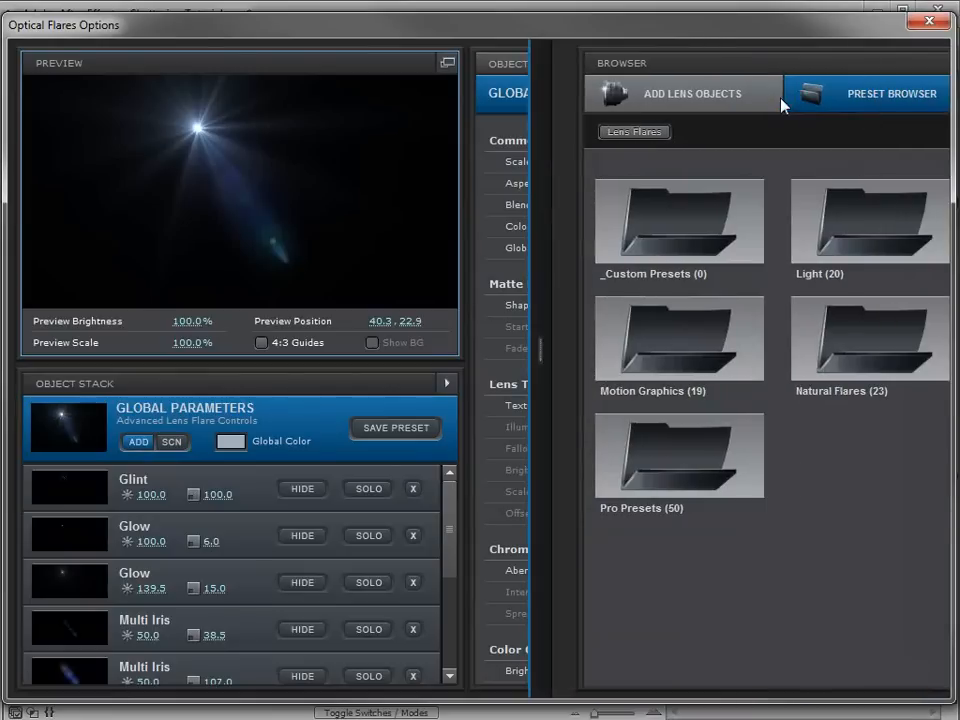
{"action": "left_click", "coordinate": [625, 326]}
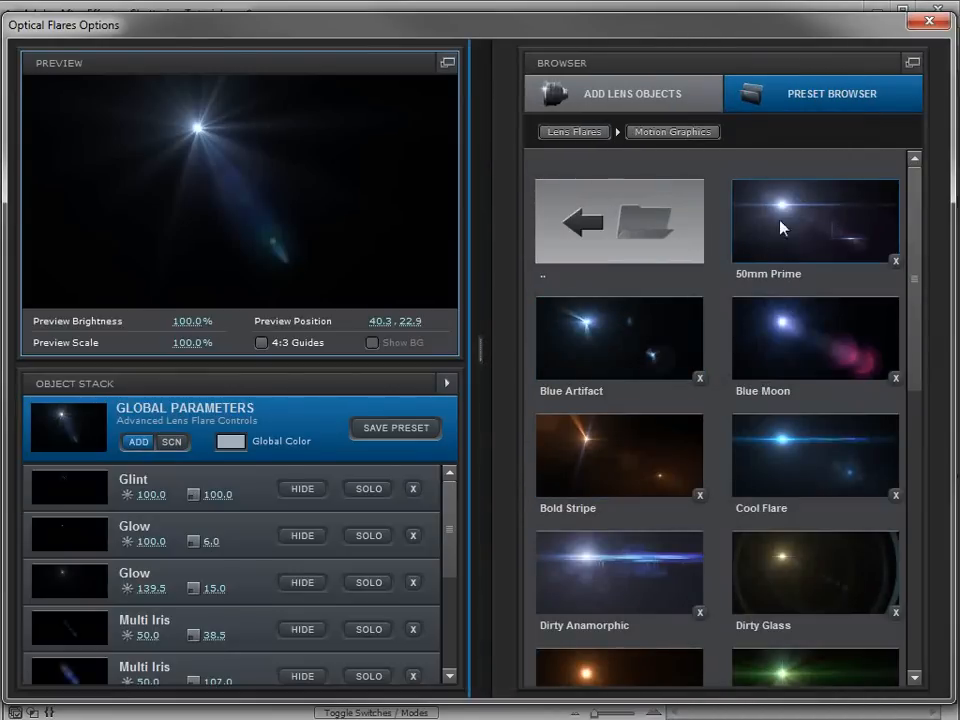
{"action": "double_click", "coordinate": [782, 245]}
{"action": "left_click_drag", "start_coordinate": [176, 161], "coordinate": [208, 130]}
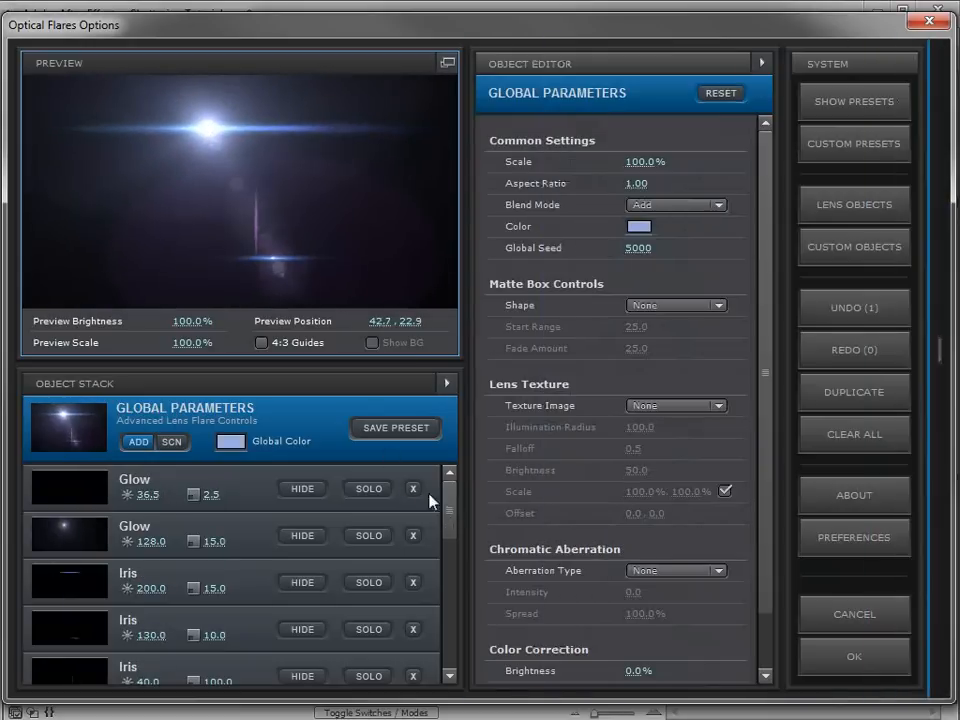
Toggle the visibility of the second Glow object in the flare's stack to compare its contribution.
{"action": "left_click", "coordinate": [311, 538]}
{"action": "left_click", "coordinate": [306, 538]}
{"action": "left_click", "coordinate": [304, 537]}
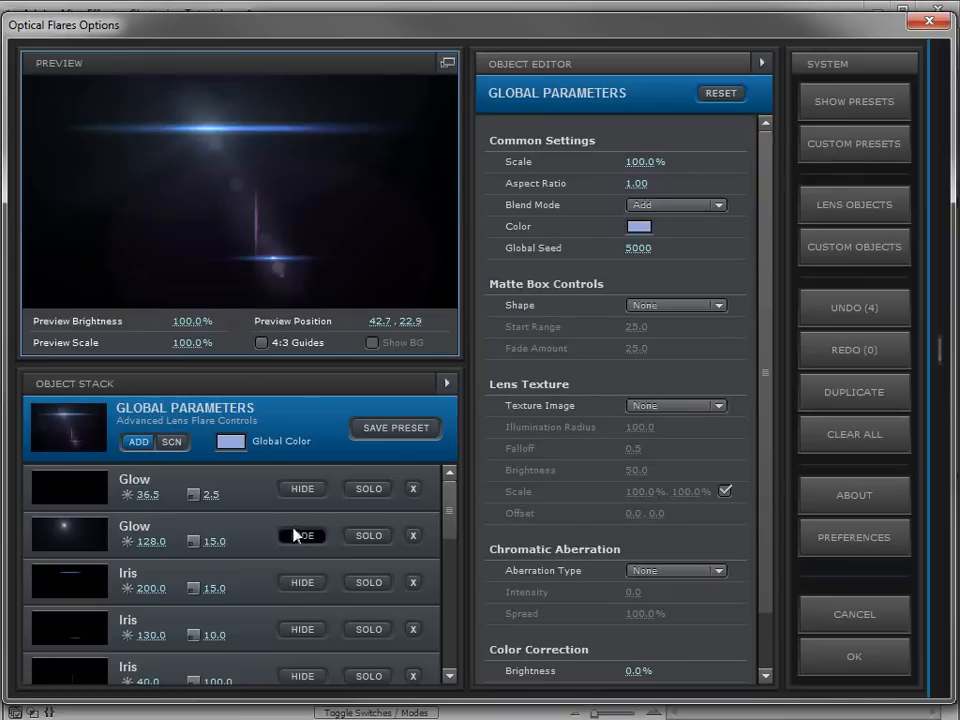
{"action": "left_click", "coordinate": [298, 535]}
Look through the flare's objects and the Optical Flares product page in Firefox.
{"action": "scroll", "coordinate": [455, 545], "scroll_direction": "down", "scroll_amount": 3}
{"action": "scroll", "coordinate": [459, 500], "scroll_direction": "up", "scroll_amount": 3}
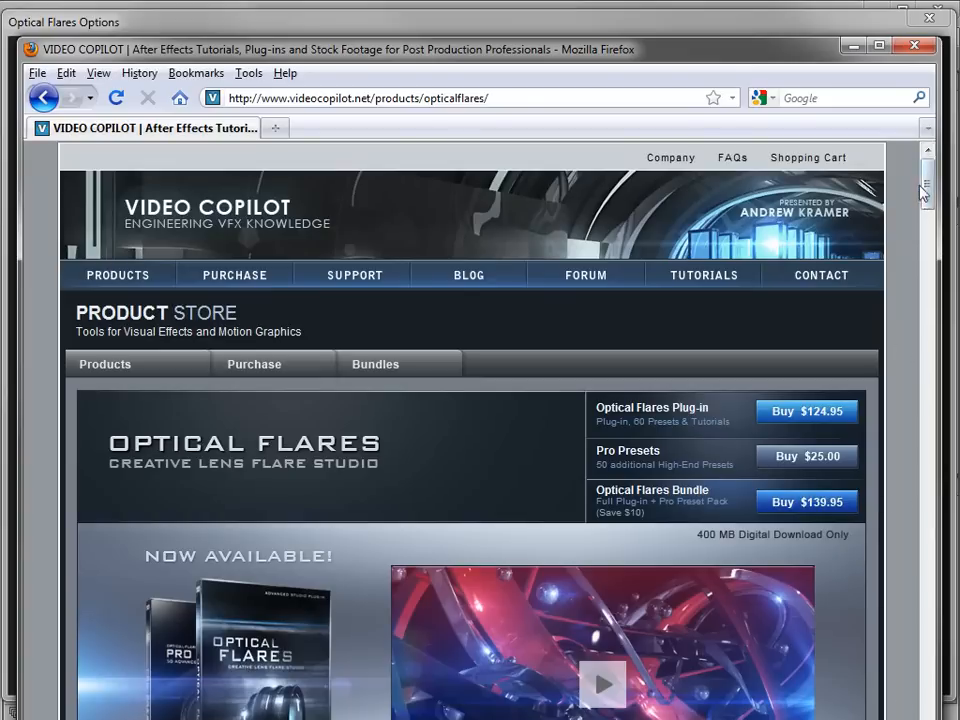
{"action": "left_click_drag", "start_coordinate": [925, 195], "coordinate": [922, 344]}
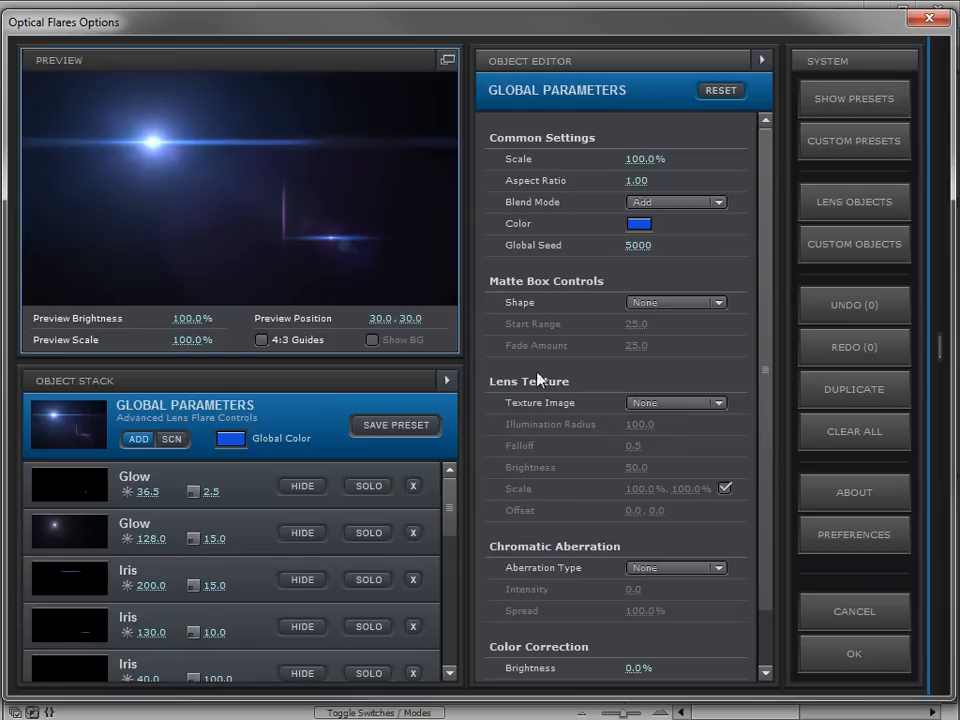
Accept the flare options and position the flare on the title at about 474, 212 at frame 13.
{"action": "left_click", "coordinate": [857, 656]}
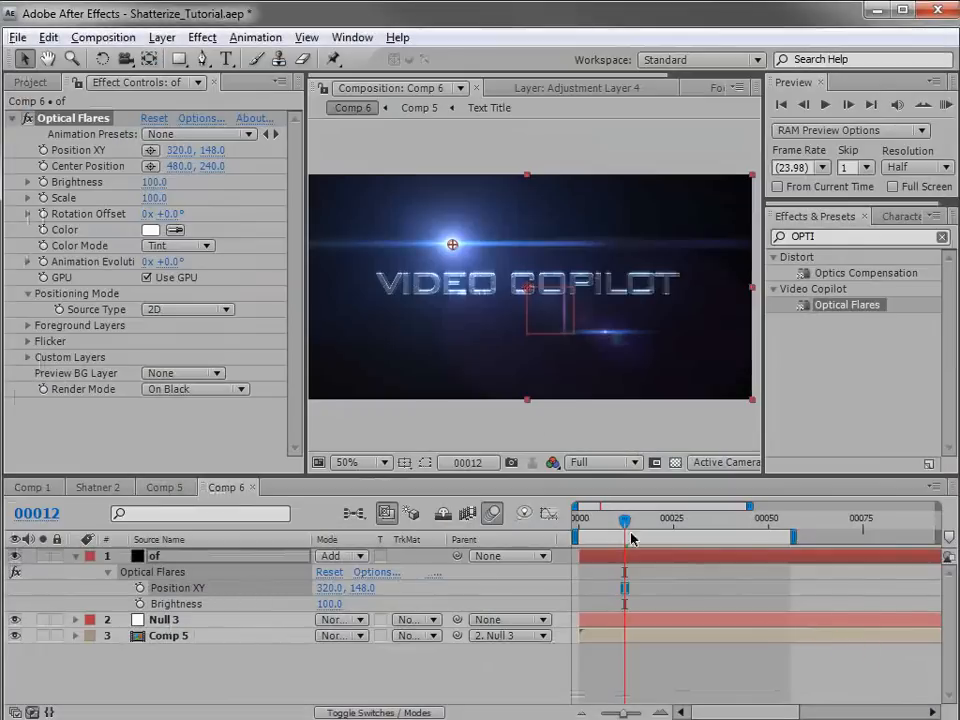
{"action": "left_click_drag", "start_coordinate": [452, 244], "coordinate": [521, 224]}
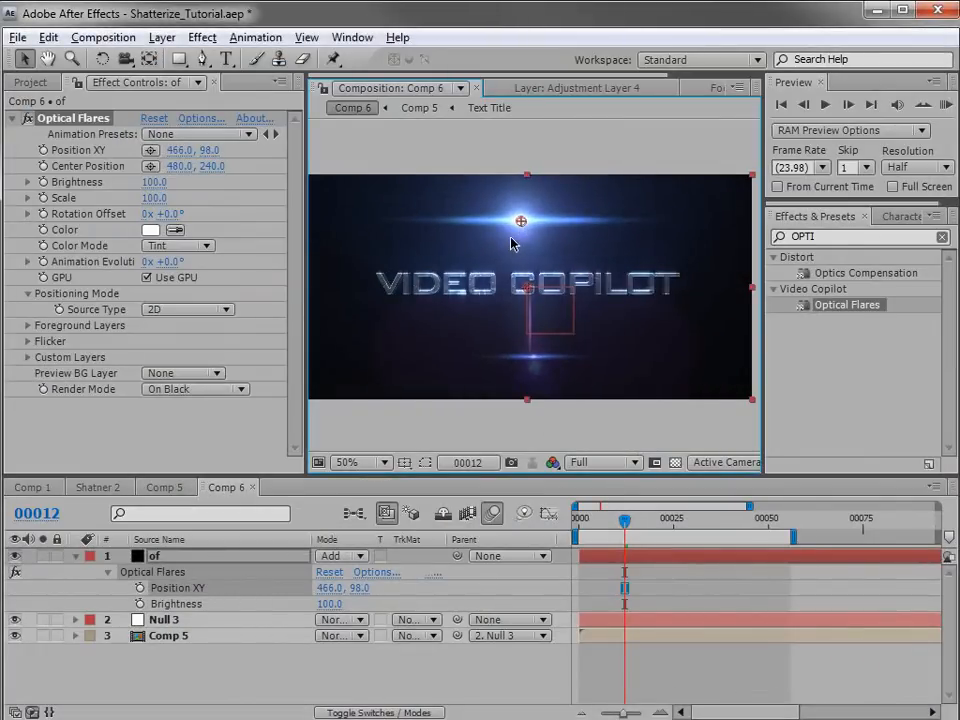
{"action": "left_click_drag", "start_coordinate": [624, 521], "coordinate": [626, 521]}
{"action": "key", "text": "Page_Down"}
{"action": "key", "text": "Page_Up"}
{"action": "left_click_drag", "start_coordinate": [517, 231], "coordinate": [527, 278]}
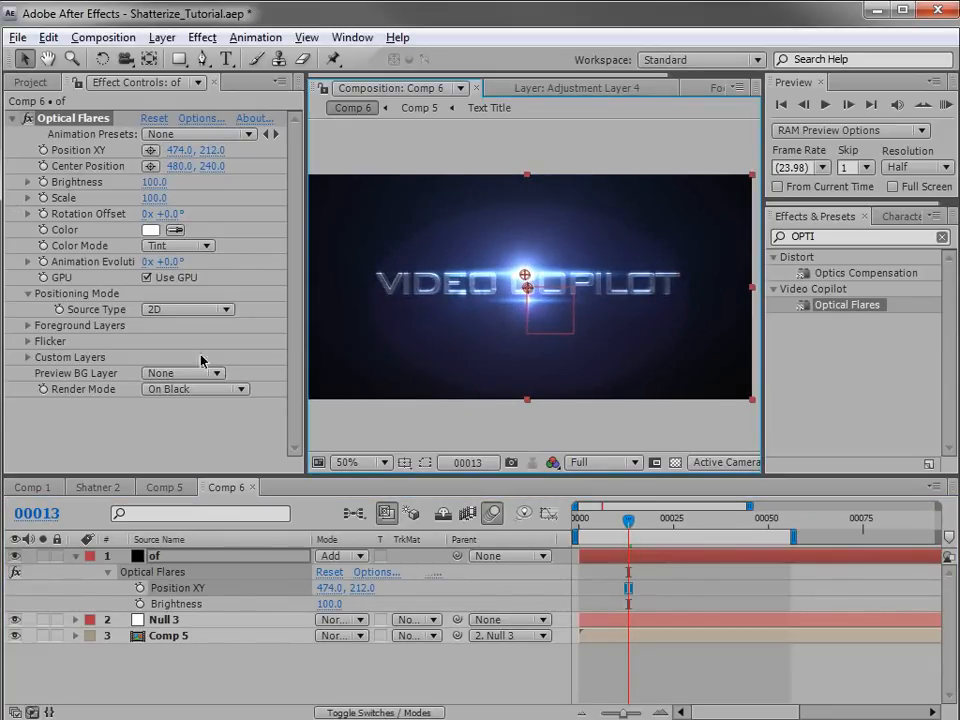
Parent the "of" layer to Null 3 and nudge the flare to about 479.7, 212.0.
{"action": "left_click_drag", "start_coordinate": [456, 560], "coordinate": [200, 621]}
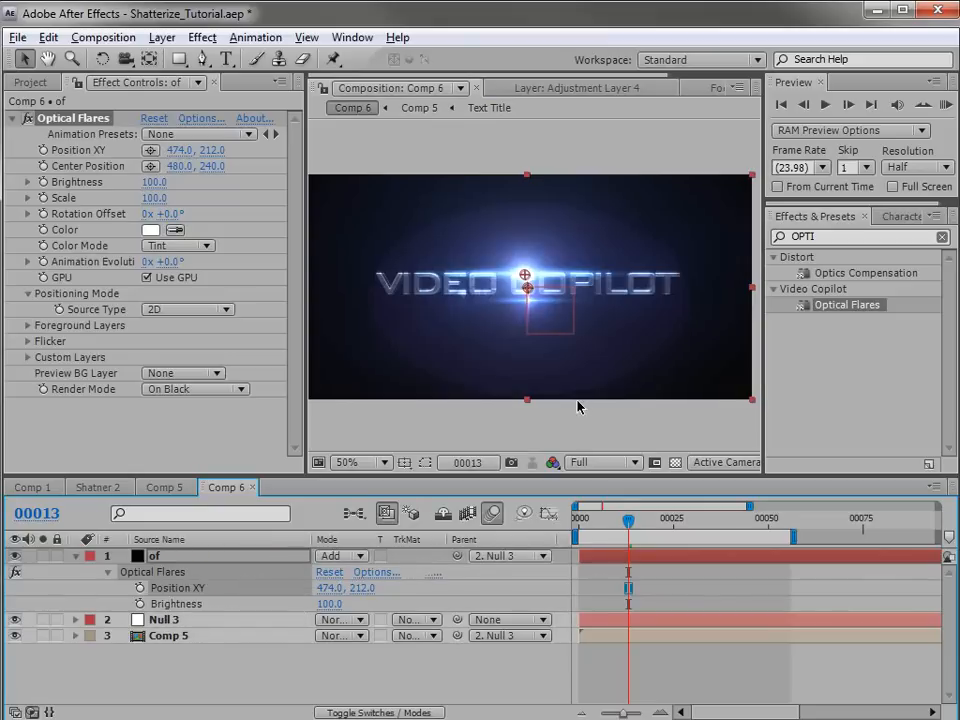
{"action": "left_click", "coordinate": [752, 403]}
{"action": "left_click_drag", "start_coordinate": [525, 271], "coordinate": [527, 272]}
{"action": "scroll", "coordinate": [527, 275], "scroll_direction": "up", "scroll_amount": 1}
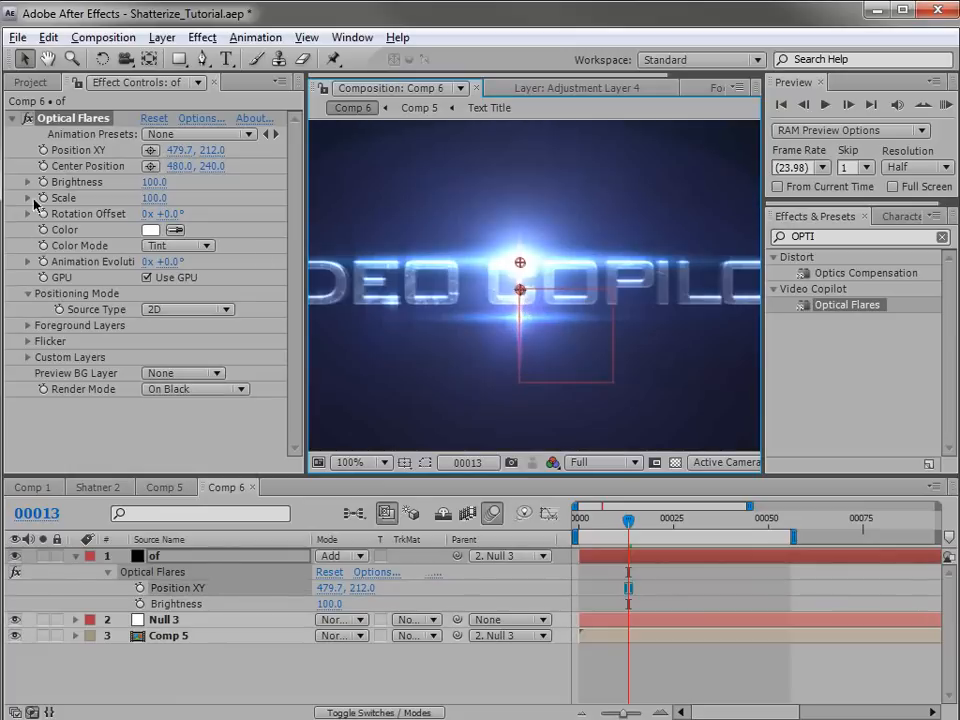
Keyframe the flare's Position XY at frame 13 and move it down to about 479.7, 270.3 at about frame 28.
{"action": "left_click", "coordinate": [43, 150]}
{"action": "left_click_drag", "start_coordinate": [630, 522], "coordinate": [684, 521]}
{"action": "left_click_drag", "start_coordinate": [521, 261], "coordinate": [522, 318]}
Keyframe the flare's Brightness at 100 on frame 20 and at 0 on frame 11.
{"action": "left_click_drag", "start_coordinate": [680, 530], "coordinate": [619, 541]}
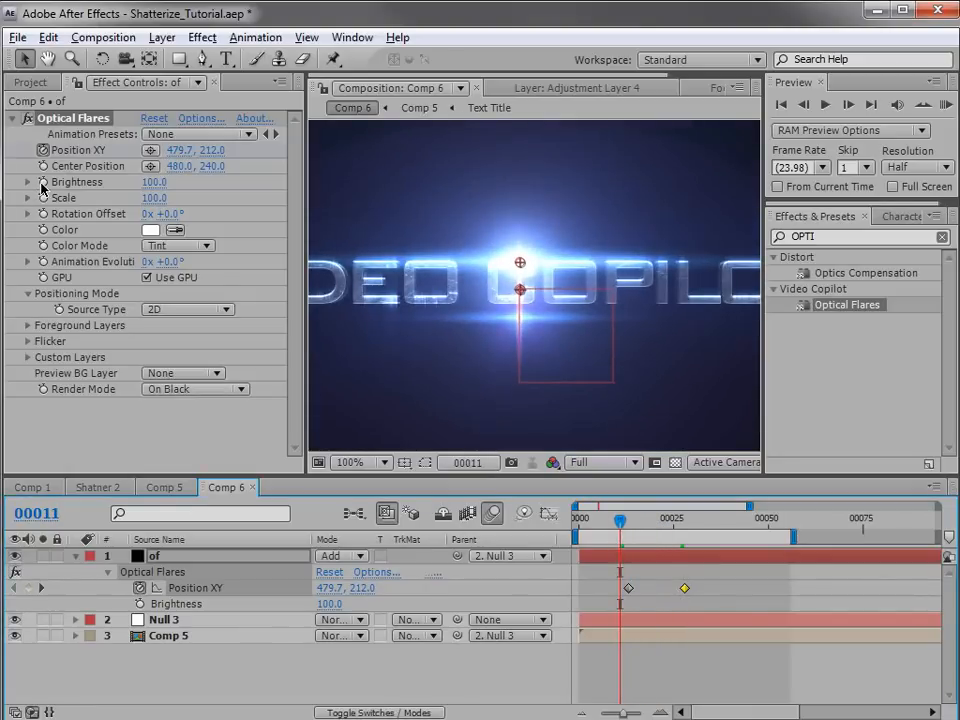
{"action": "left_click", "coordinate": [654, 518]}
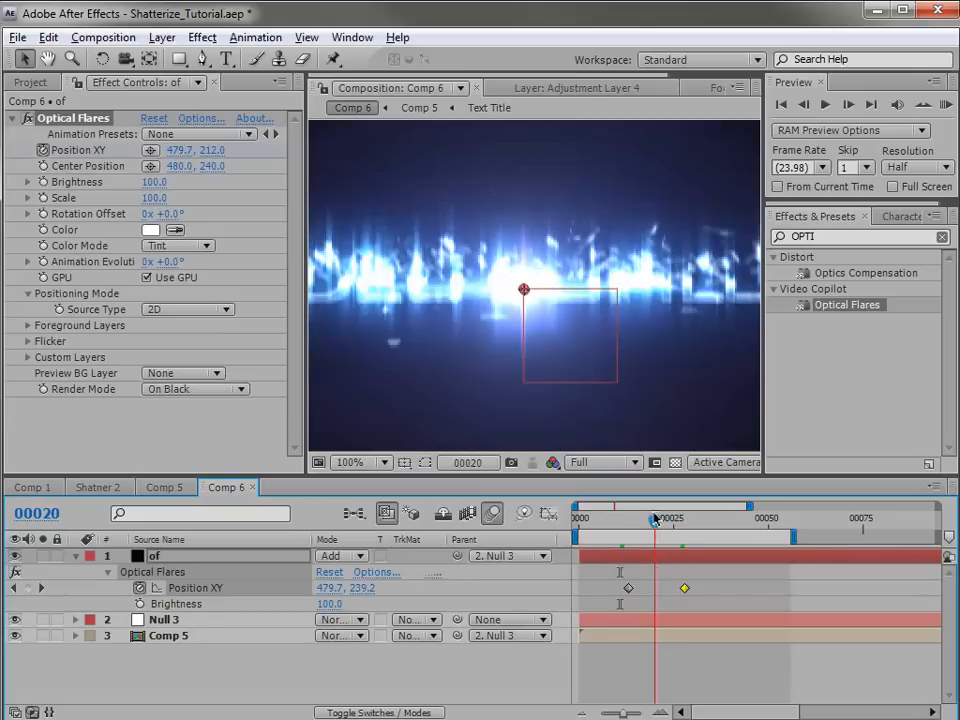
{"action": "left_click", "coordinate": [45, 182]}
{"action": "left_click_drag", "start_coordinate": [611, 519], "coordinate": [620, 520]}
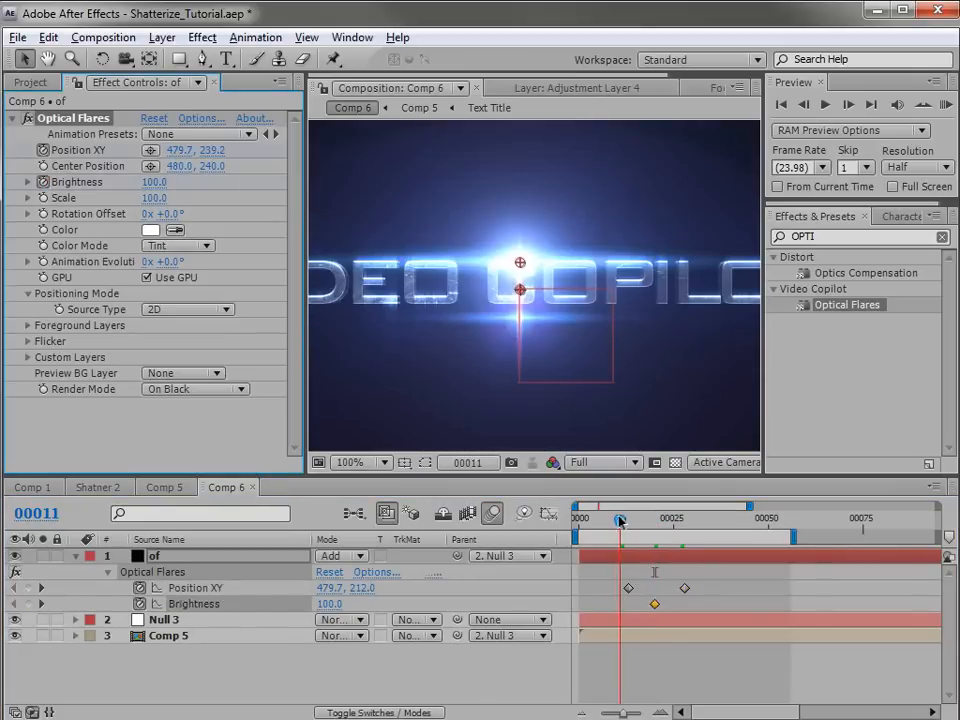
{"action": "left_click", "coordinate": [154, 182]}
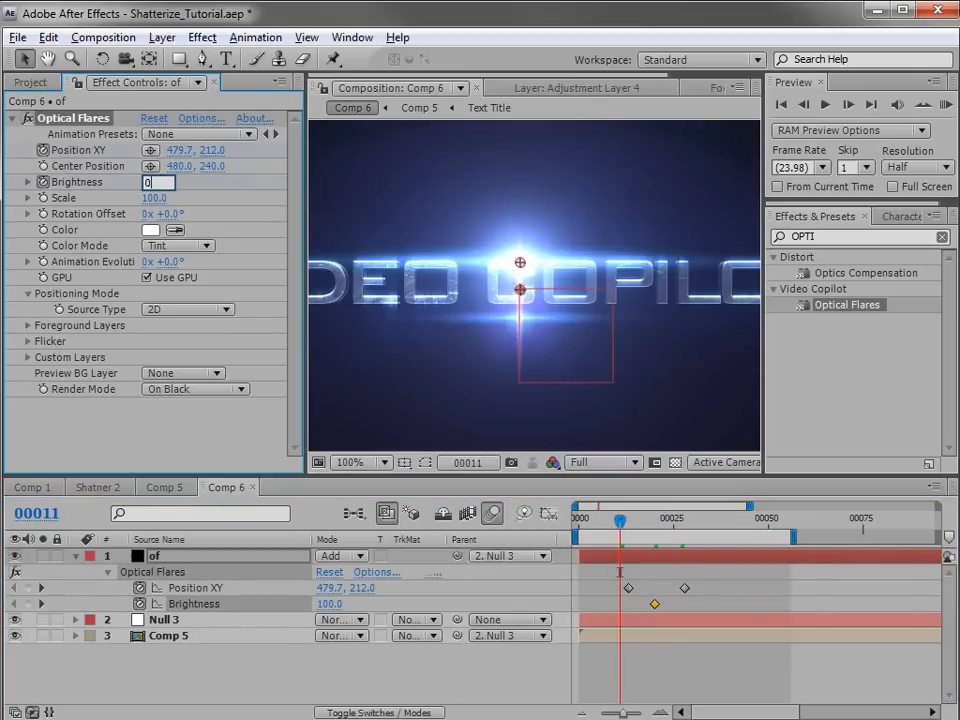
{"action": "type", "text": "0"}
{"action": "key", "text": "Return"}
Set the flare's Brightness to 0 at frame 32 and shift that keyframe to about frame 36.
{"action": "left_click_drag", "start_coordinate": [620, 519], "coordinate": [698, 520]}
{"action": "left_click", "coordinate": [154, 182]}
{"action": "type", "text": "14.3"}
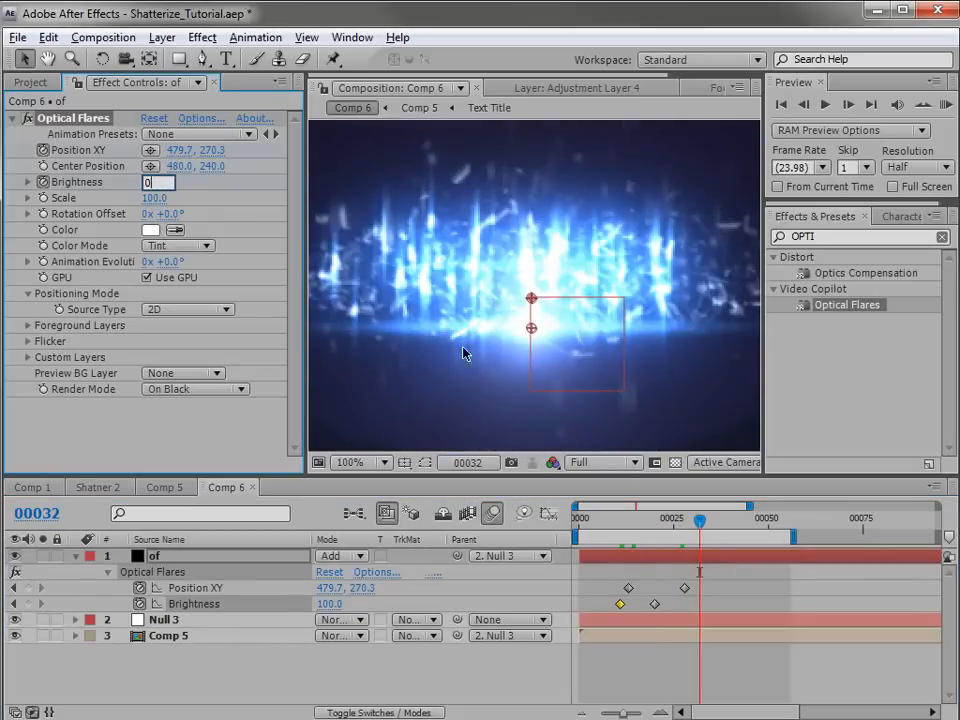
{"action": "key", "text": "Return"}
{"action": "left_click", "coordinate": [707, 605]}
Raise the flare's Brightness keyframe at frame 20 to 160.
{"action": "left_click_drag", "start_coordinate": [619, 520], "coordinate": [654, 522]}
{"action": "scroll", "coordinate": [555, 392], "scroll_direction": "down", "scroll_amount": 2}
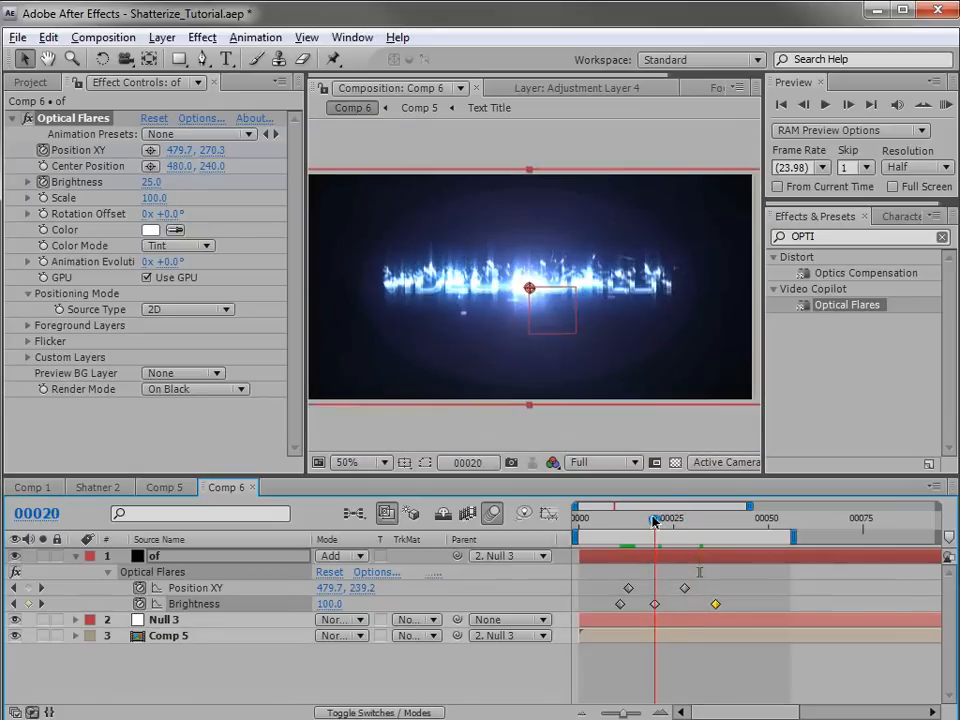
{"action": "left_click", "coordinate": [164, 180]}
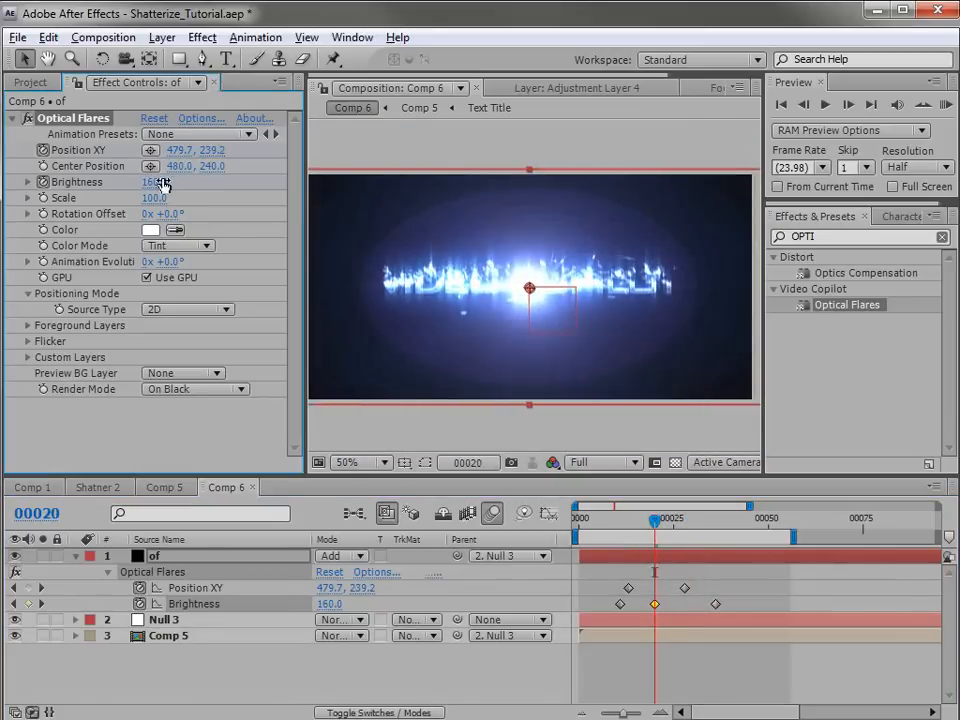
Apply the Curves effect to the "of" layer and pull the middle of the RGB curve down slightly.
{"action": "left_click", "coordinate": [200, 38]}
{"action": "mouse_move", "coordinate": [268, 212]}
{"action": "left_click", "coordinate": [489, 520]}
{"action": "left_click_drag", "start_coordinate": [128, 374], "coordinate": [128, 400]}
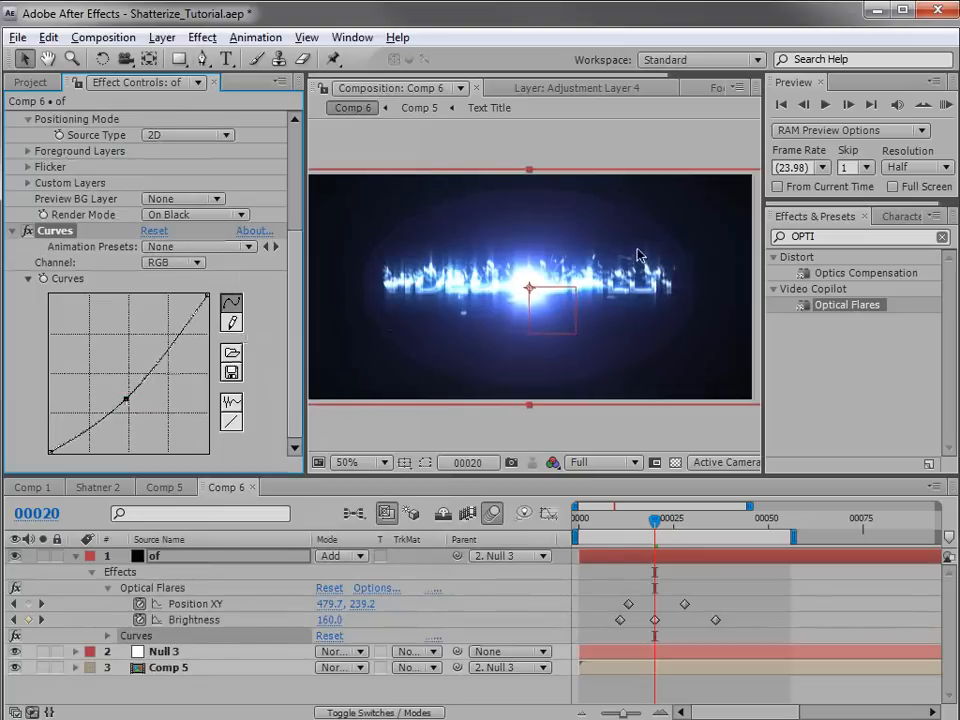
{"action": "mouse_move", "coordinate": [650, 530]}
{"action": "left_mouse_down"}
{"action": "mouse_move", "coordinate": [633, 525]}
{"action": "mouse_move", "coordinate": [649, 525]}
{"action": "left_mouse_up"}
Hide the two large Iris objects (brightness 27.5 and 14.0) in the Optical Flares options and accept.
{"action": "left_click_drag", "start_coordinate": [298, 178], "coordinate": [293, 139]}
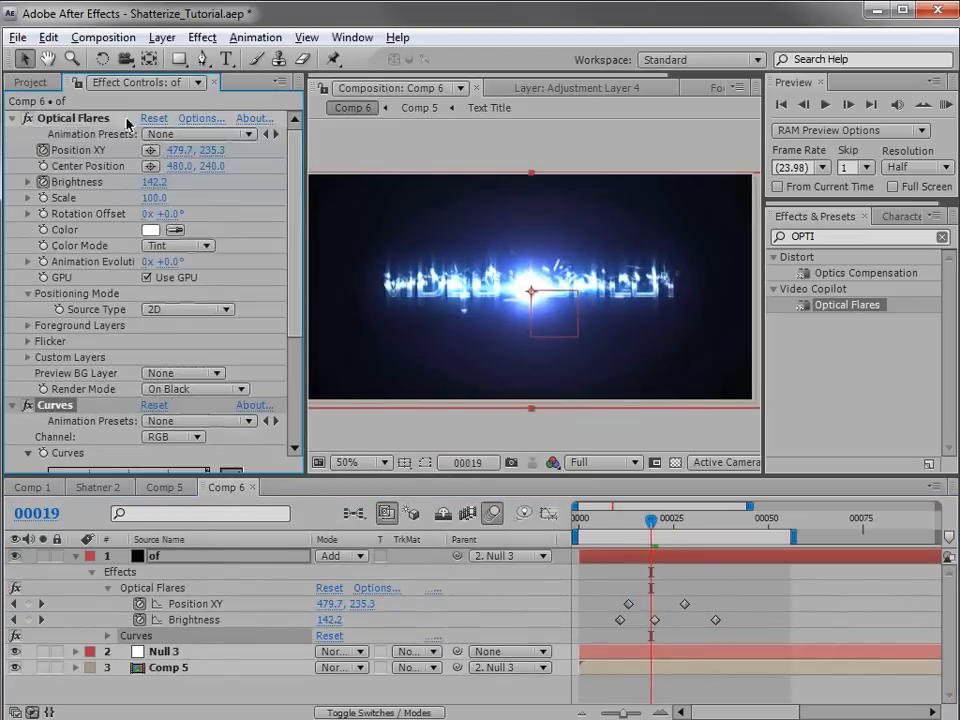
{"action": "left_click", "coordinate": [203, 118]}
{"action": "left_click_drag", "start_coordinate": [449, 477], "coordinate": [450, 530]}
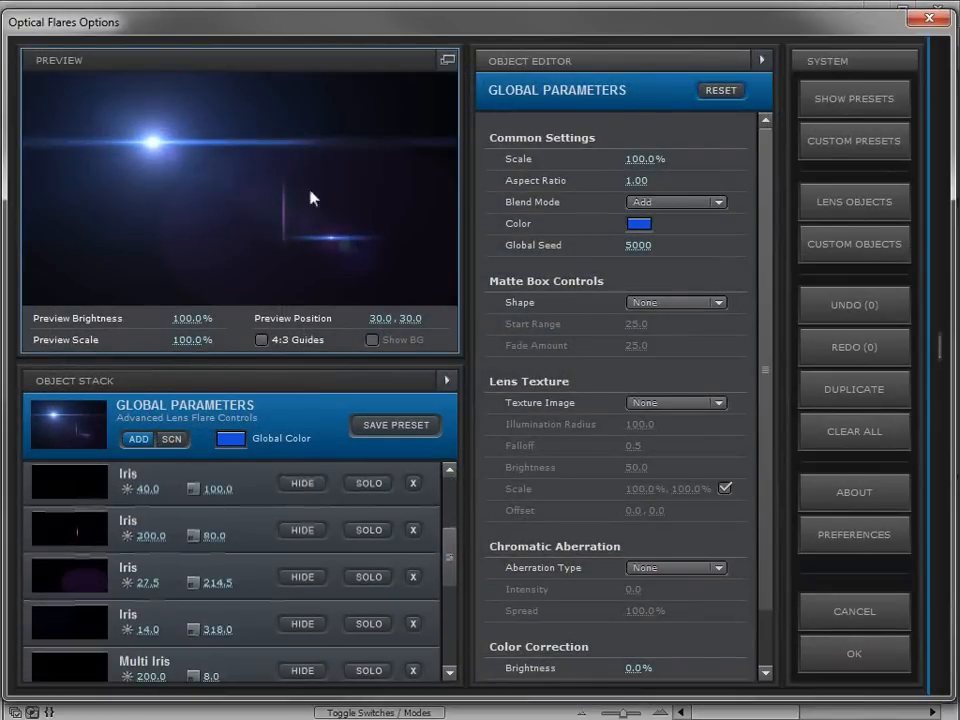
{"action": "left_click", "coordinate": [153, 583]}
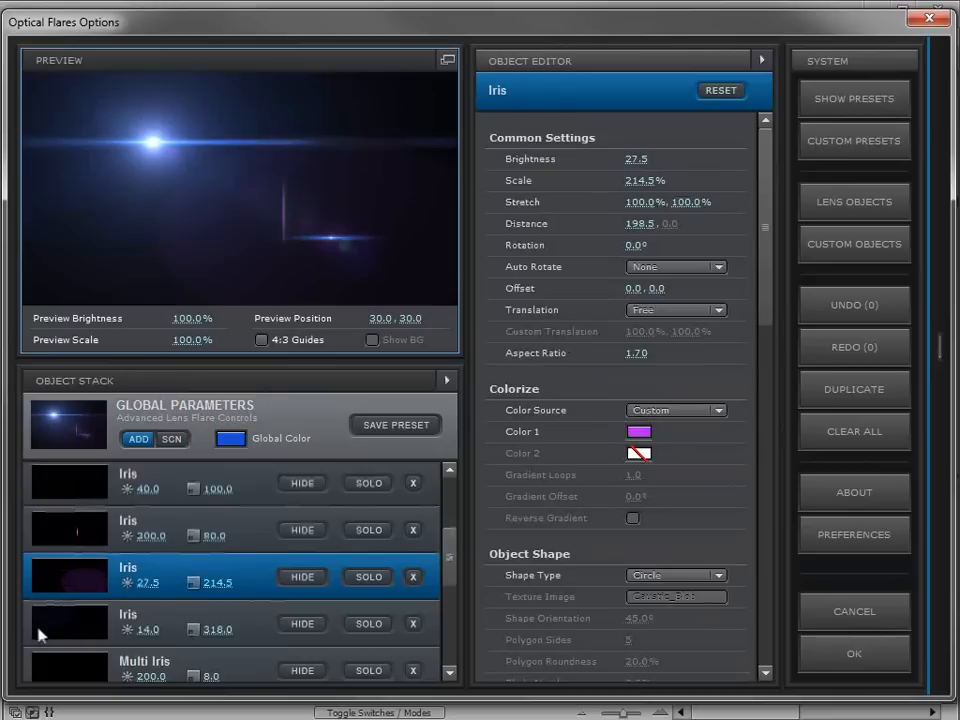
{"action": "left_click", "coordinate": [309, 578]}
{"action": "left_click", "coordinate": [306, 627]}
{"action": "left_click", "coordinate": [840, 654]}
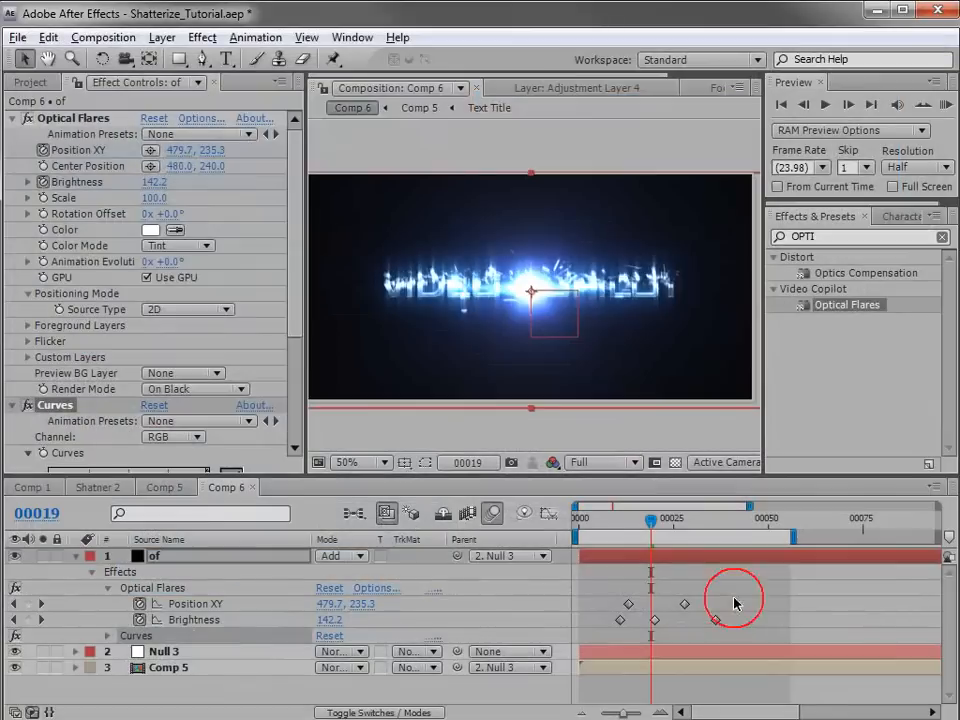
Raise the middle of the Blue channel curve slightly on the "of" layer's Curves effect.
{"action": "left_click_drag", "start_coordinate": [651, 520], "coordinate": [653, 574]}
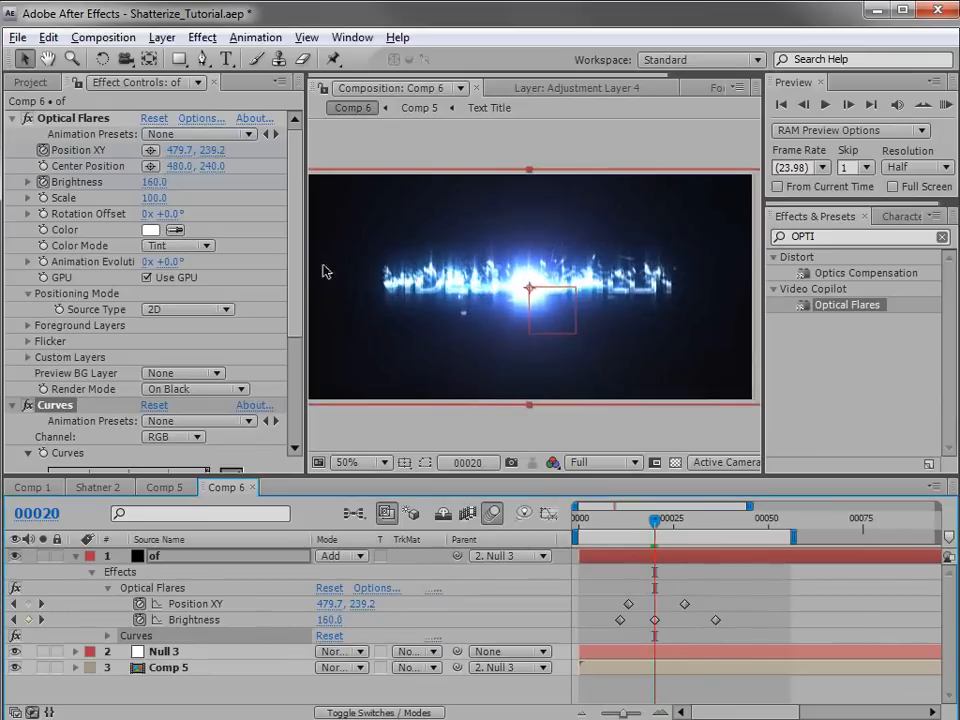
{"action": "scroll", "coordinate": [250, 320], "scroll_direction": "down", "scroll_amount": 4}
{"action": "left_click", "coordinate": [180, 262]}
{"action": "left_click", "coordinate": [171, 324]}
{"action": "left_click_drag", "start_coordinate": [121, 381], "coordinate": [119, 369]}
Collapse the "of" layer's properties and review the flare and shatter animation up to frame 42.
{"action": "left_click_drag", "start_coordinate": [653, 522], "coordinate": [743, 557]}
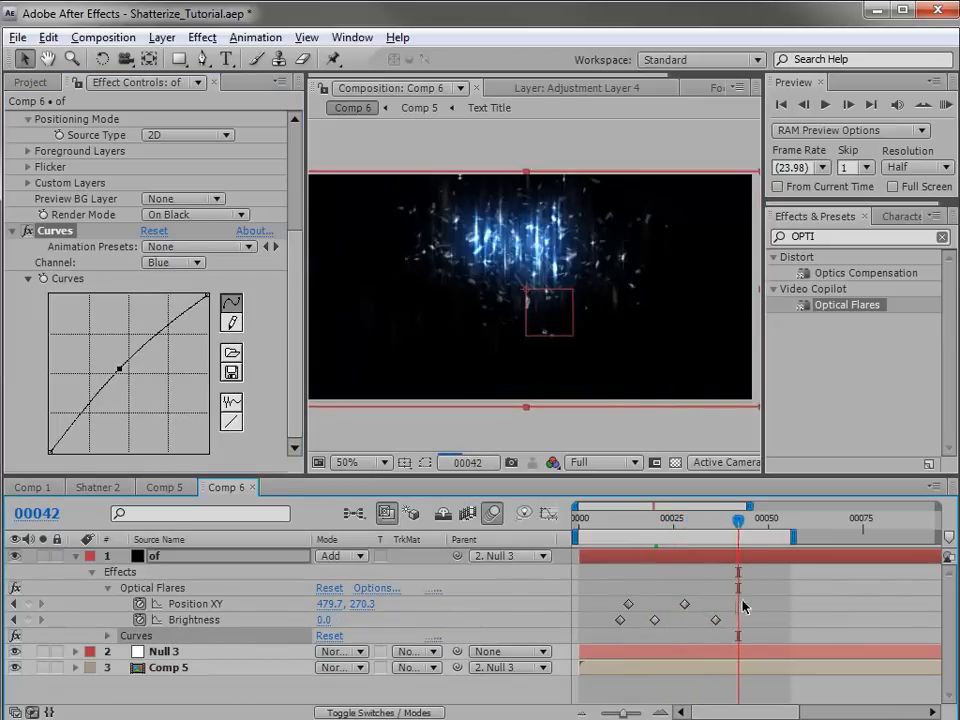
{"action": "left_click", "coordinate": [743, 606]}
{"action": "key", "text": "u"}
{"action": "left_click_drag", "start_coordinate": [669, 525], "coordinate": [724, 544]}
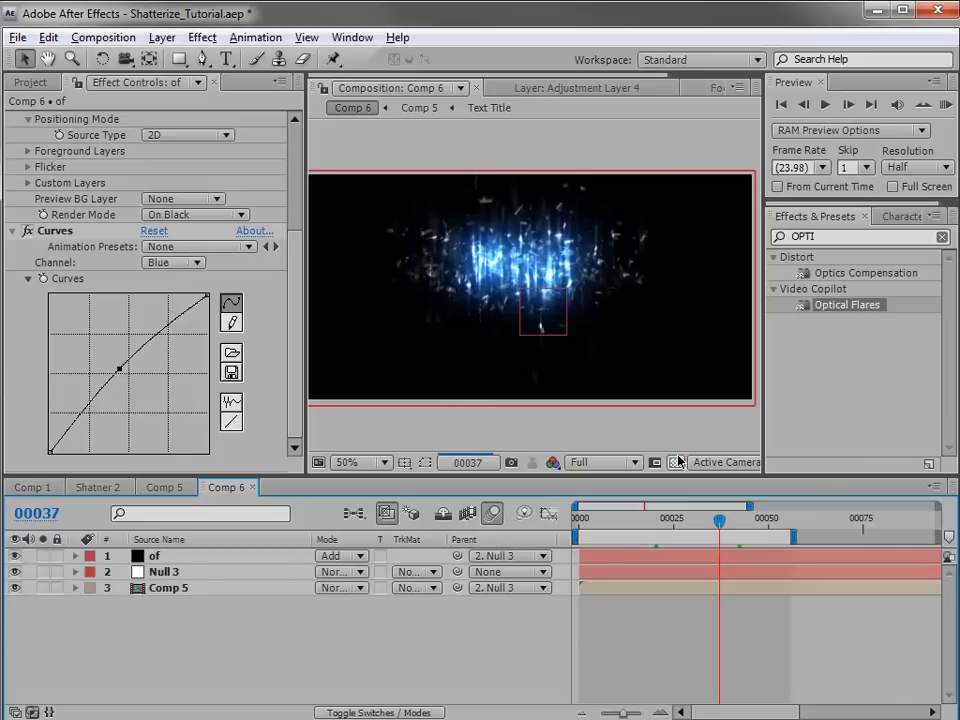
{"action": "left_click", "coordinate": [739, 522]}
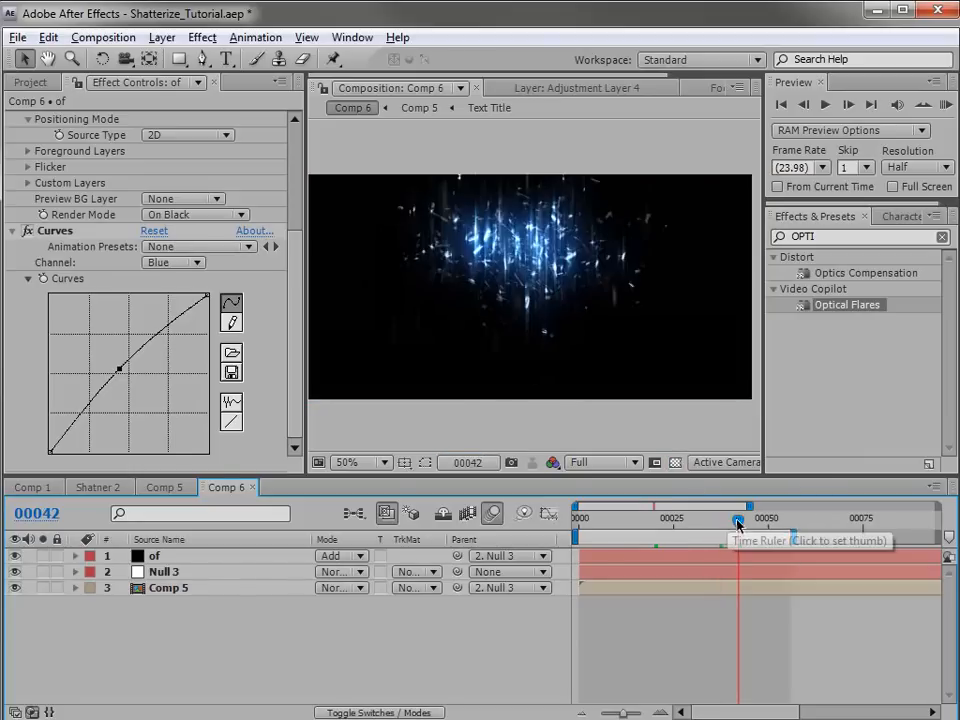
{"action": "left_click_drag", "start_coordinate": [737, 525], "coordinate": [692, 538]}
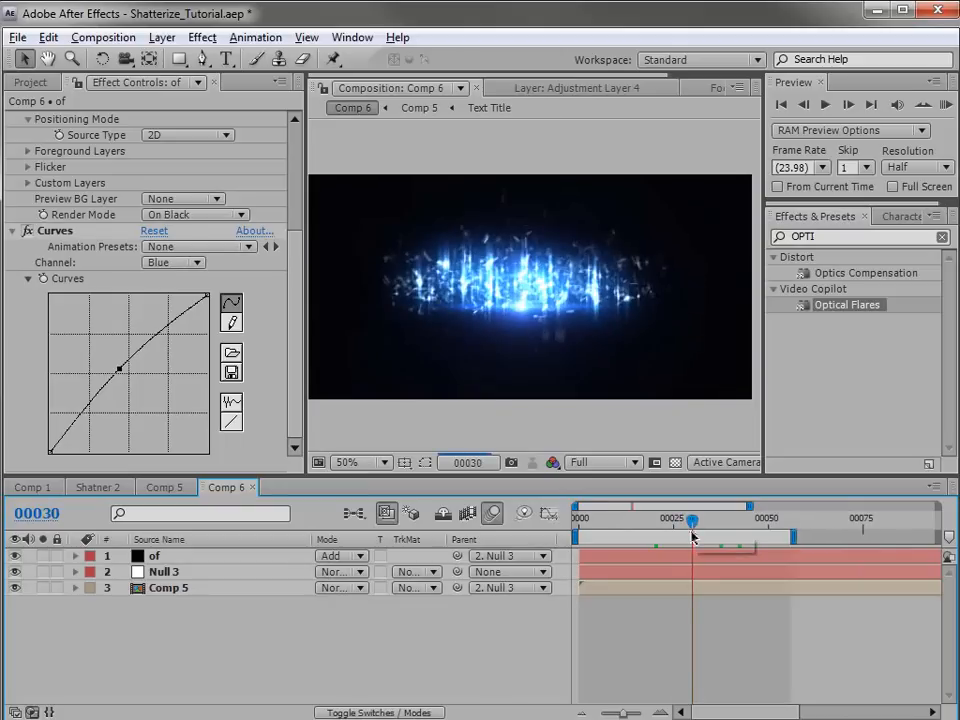